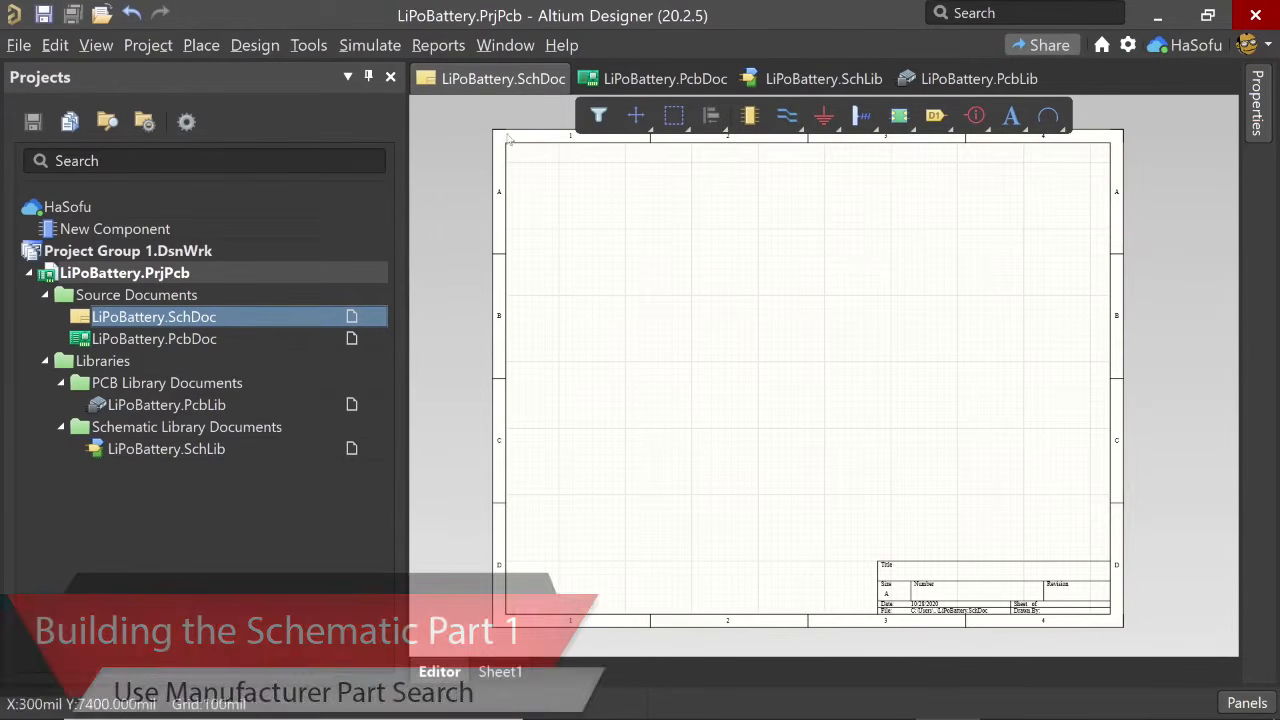
- Review the Parts Providers preferences under Data Management, including the locations, currencies, suppliers and parameter import options
click(309, 45)
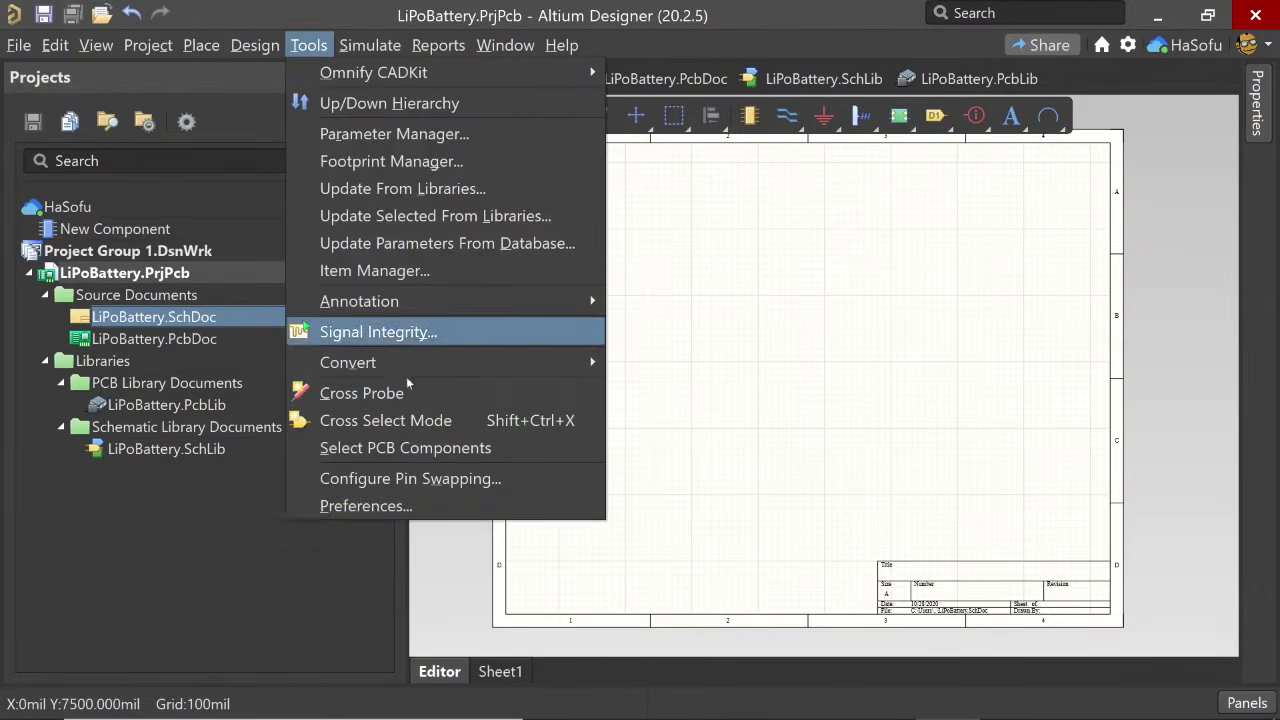
click(450, 510)
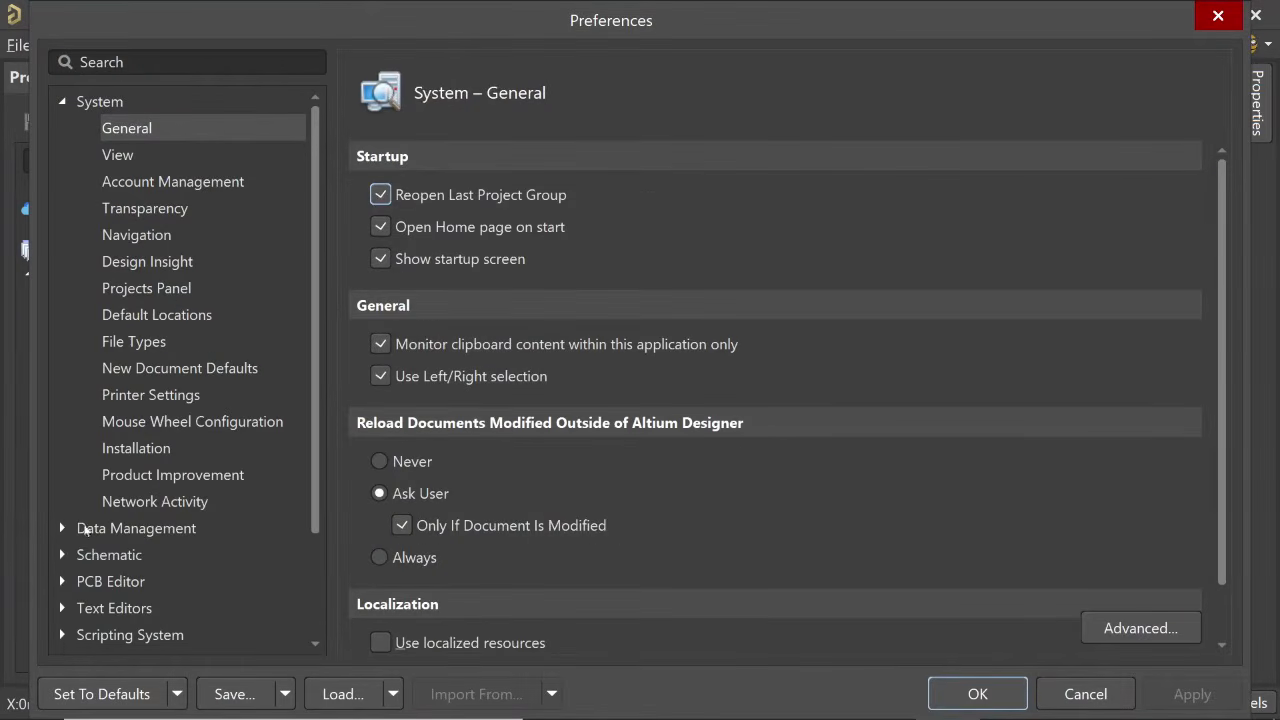
click(64, 527)
click(166, 448)
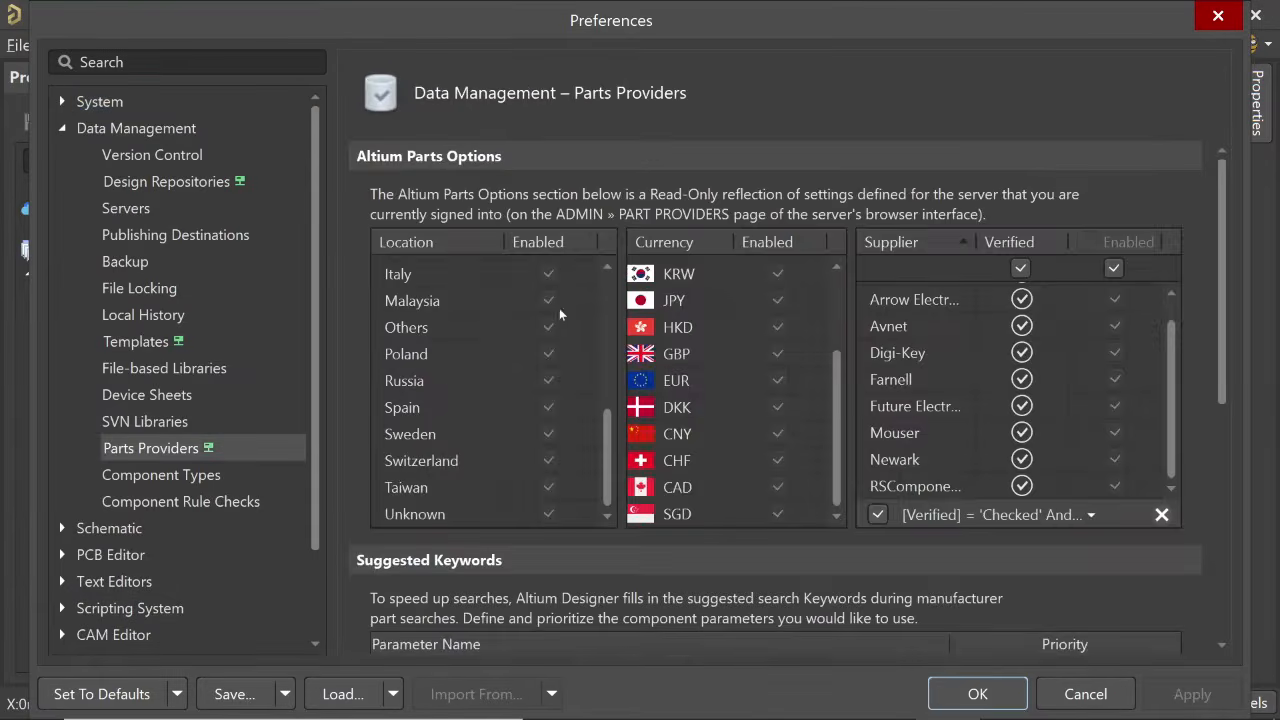
click(1104, 378)
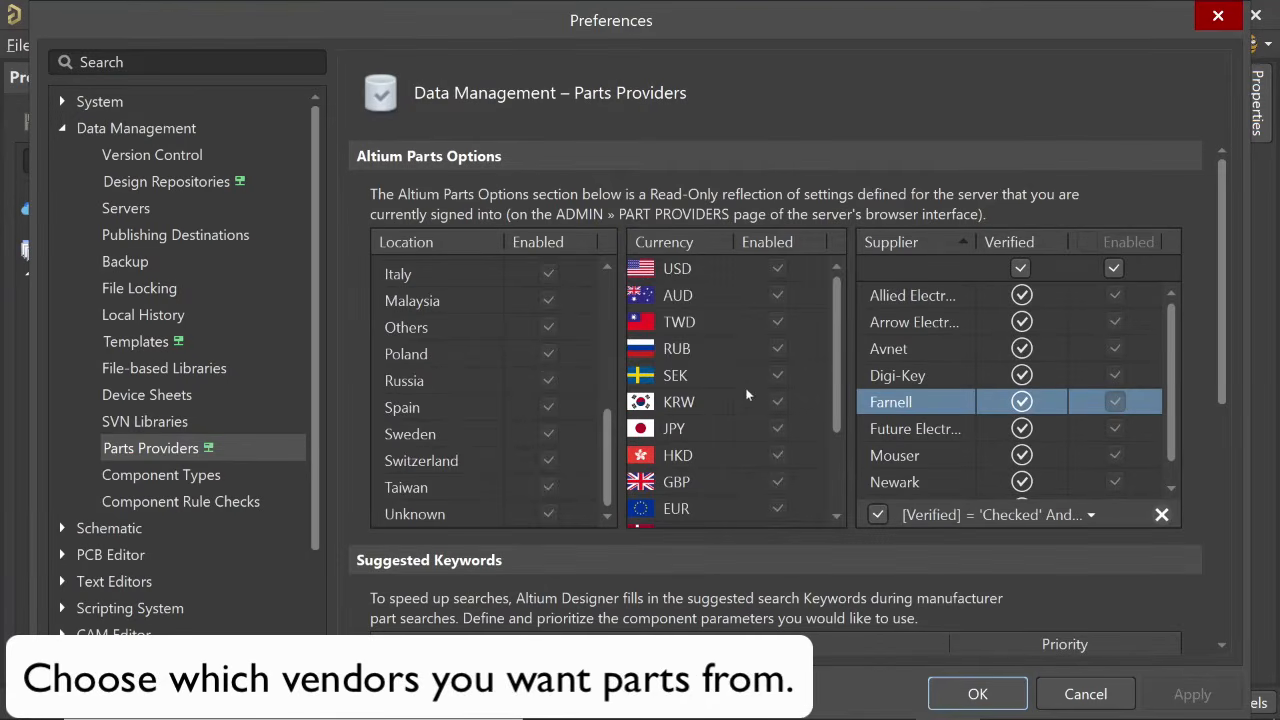
scroll(737, 408, down, 2)
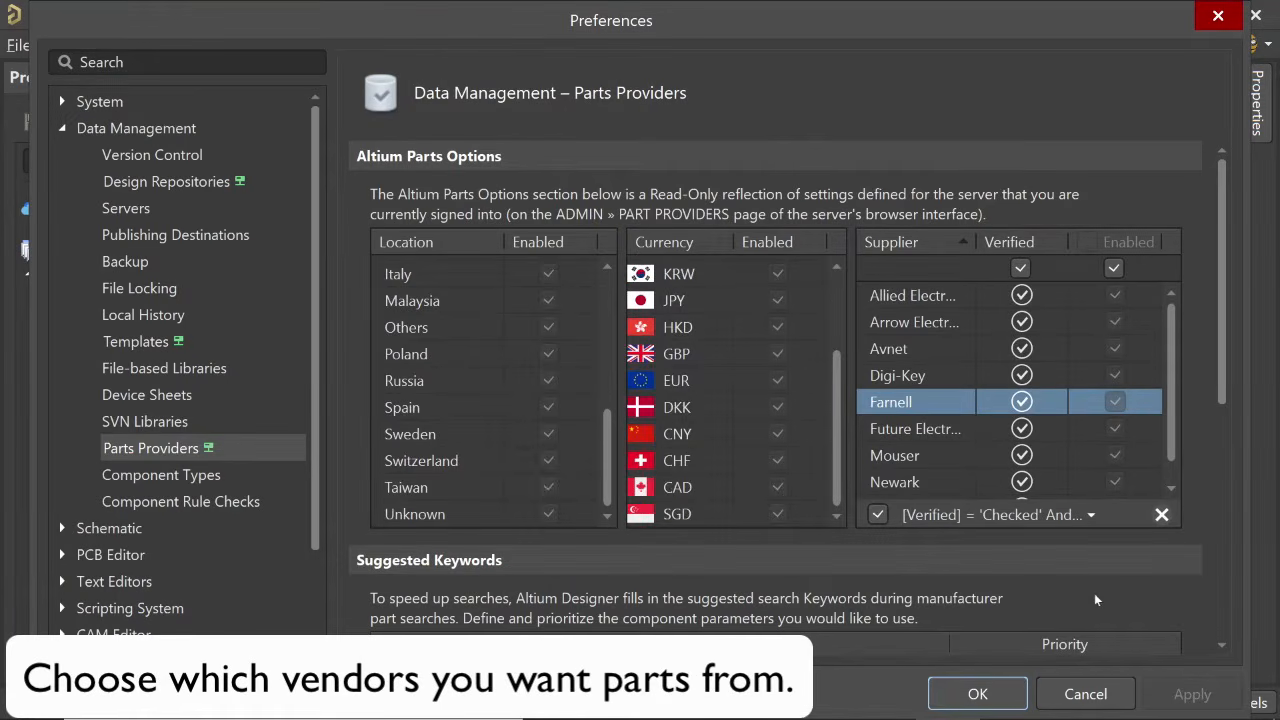
scroll(1064, 596, down, 5)
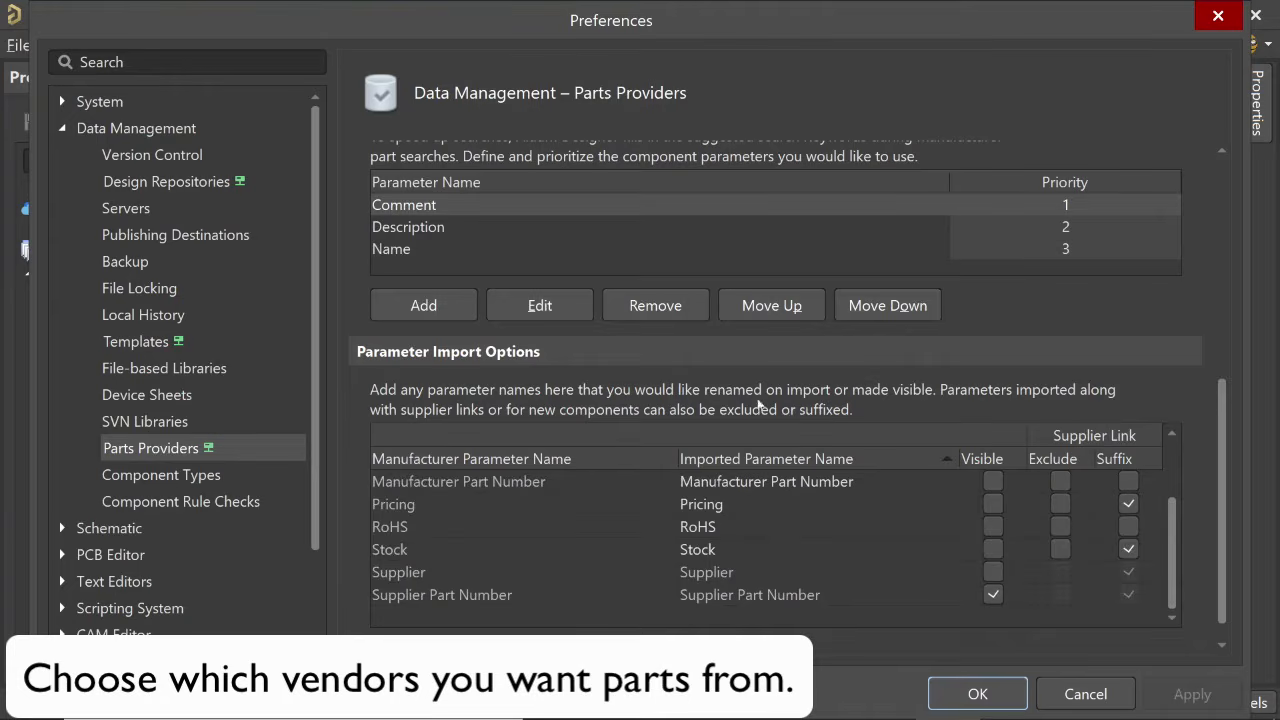
scroll(837, 391, up, 5)
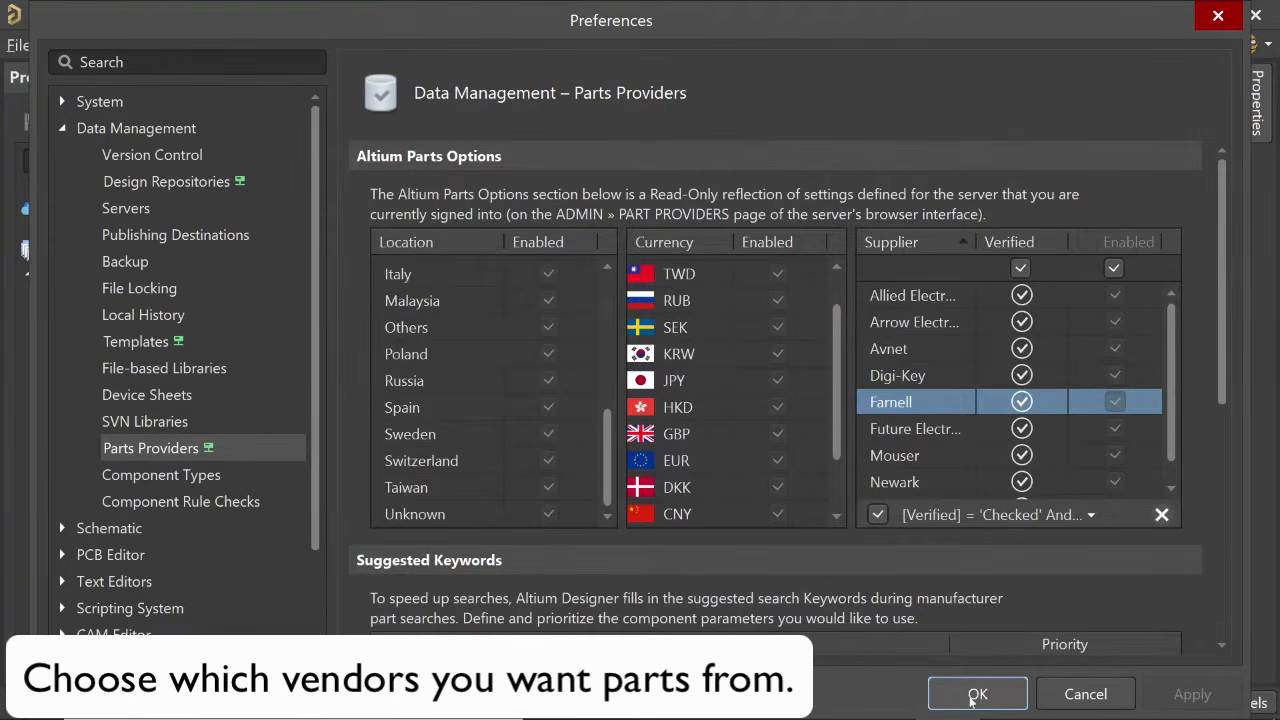
click(976, 695)
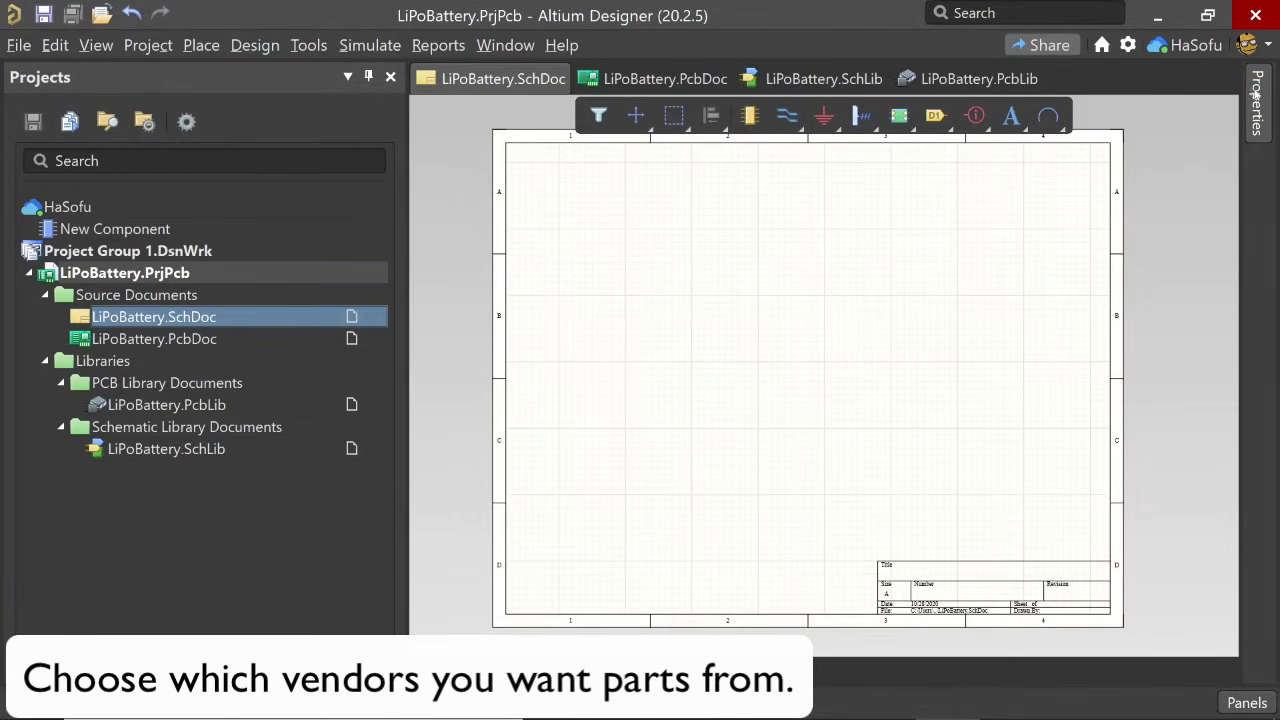
- Display the Manufacturer Part Search panel for the schematic
click(1258, 100)
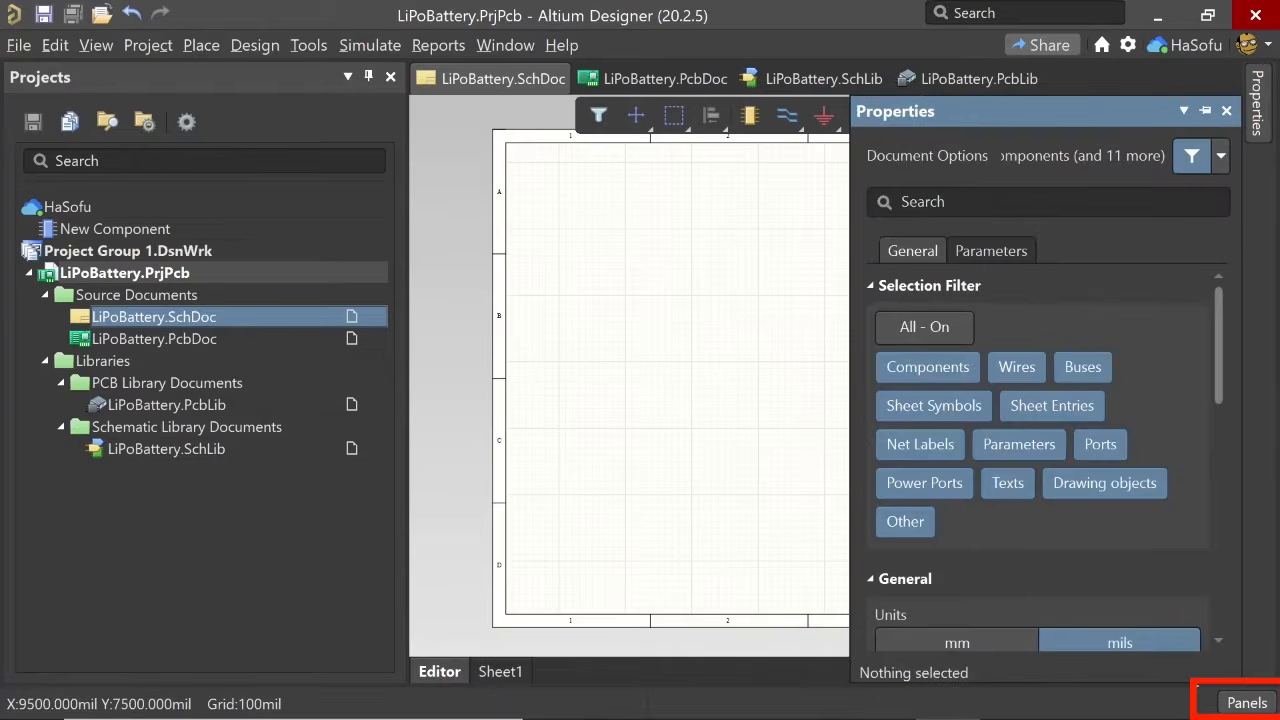
click(1247, 703)
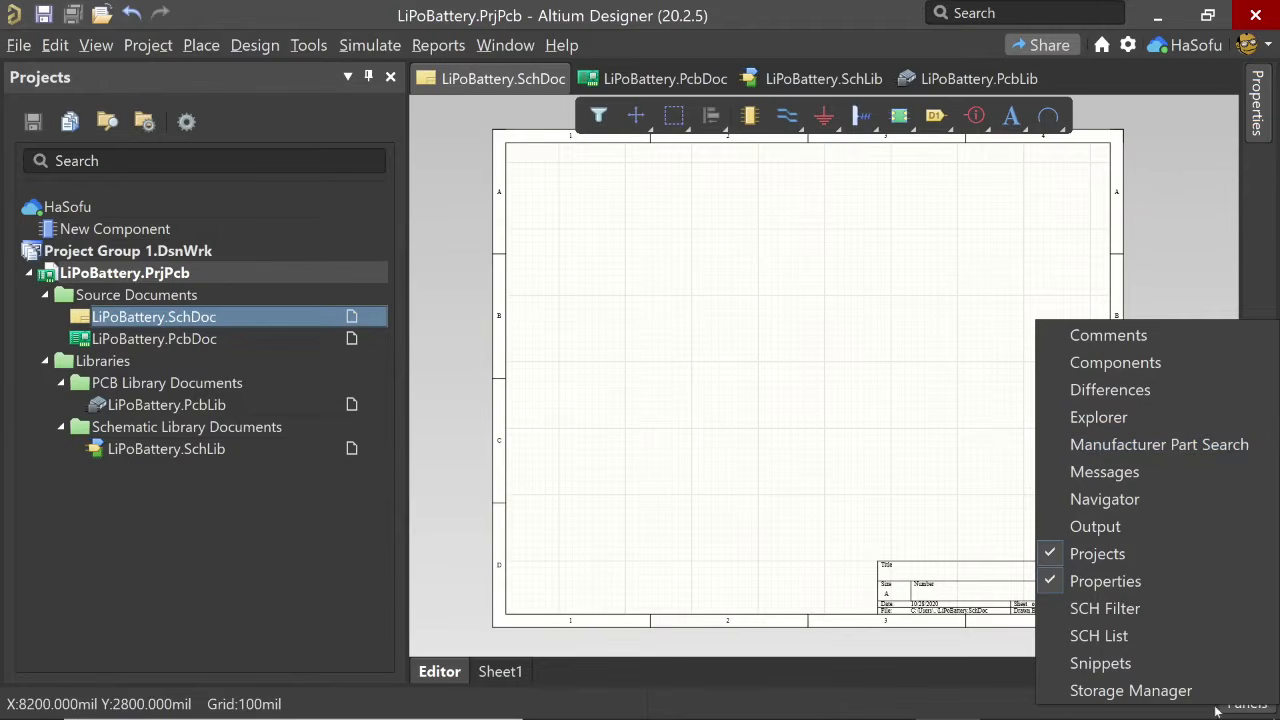
click(1122, 448)
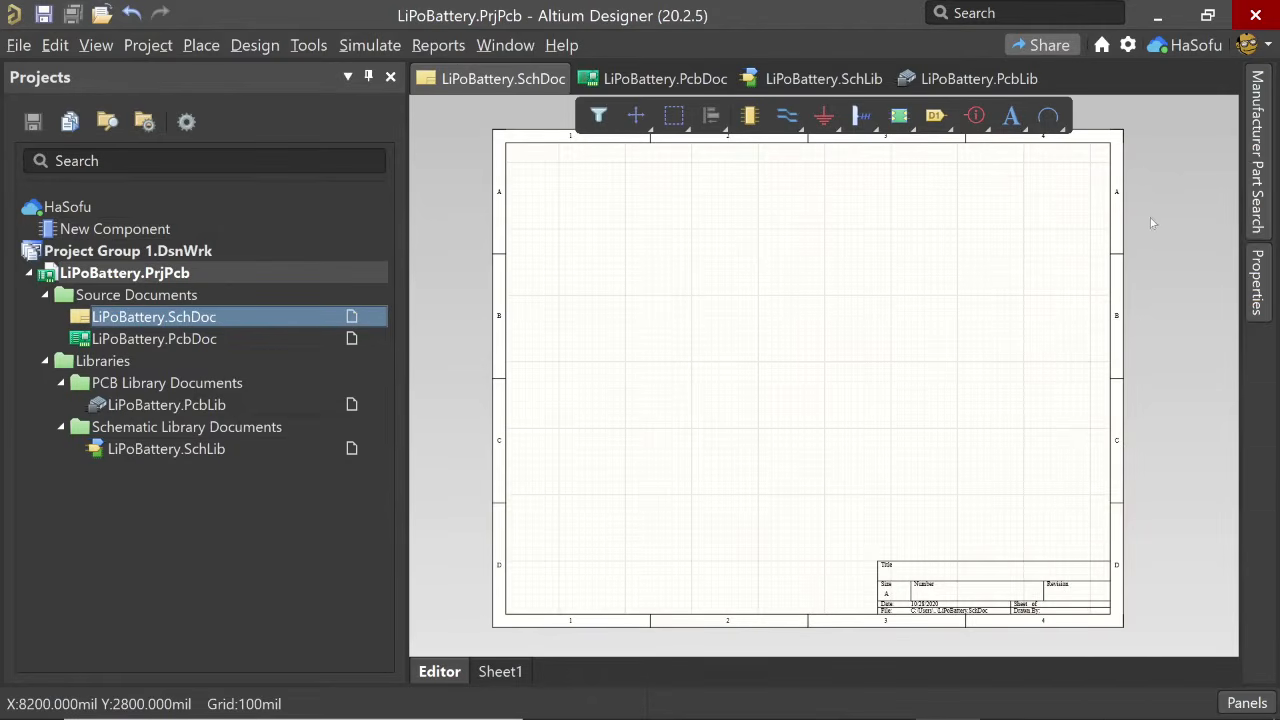
- Search the manufacturer parts for mcp7381, widen the search panel and look through the matching parts
click(1027, 201)
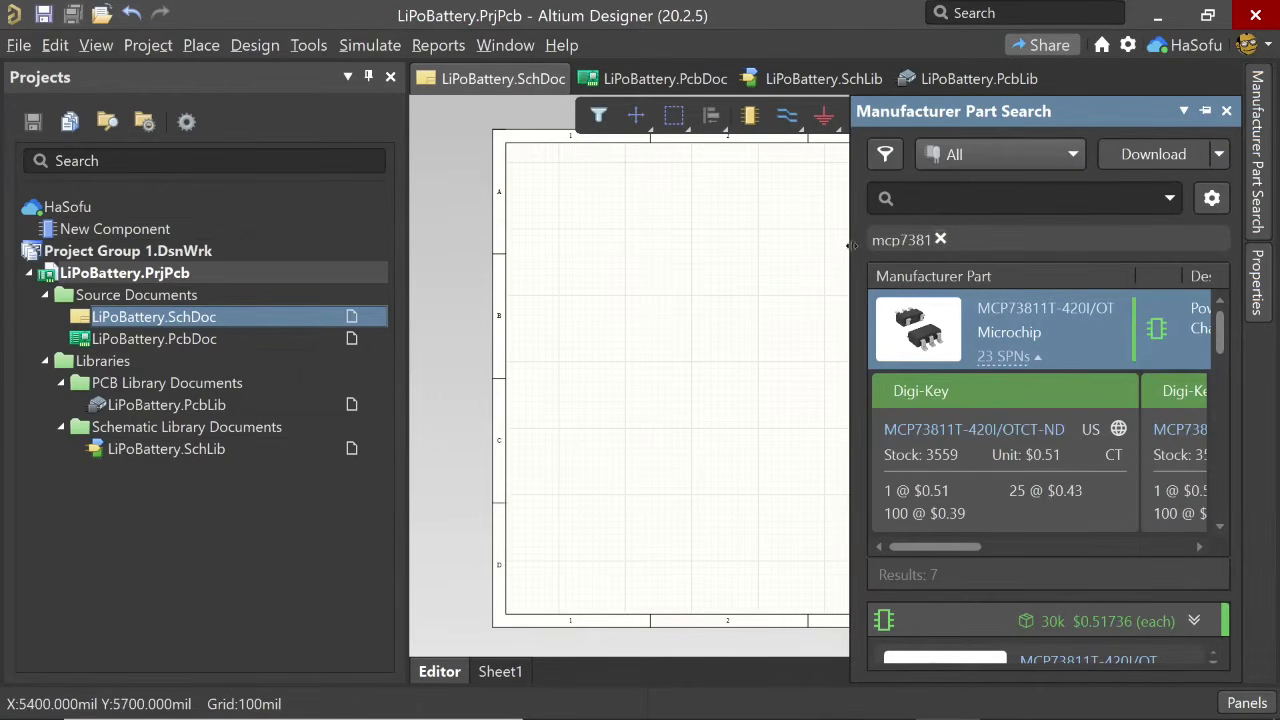
drag(851, 253, 624, 253)
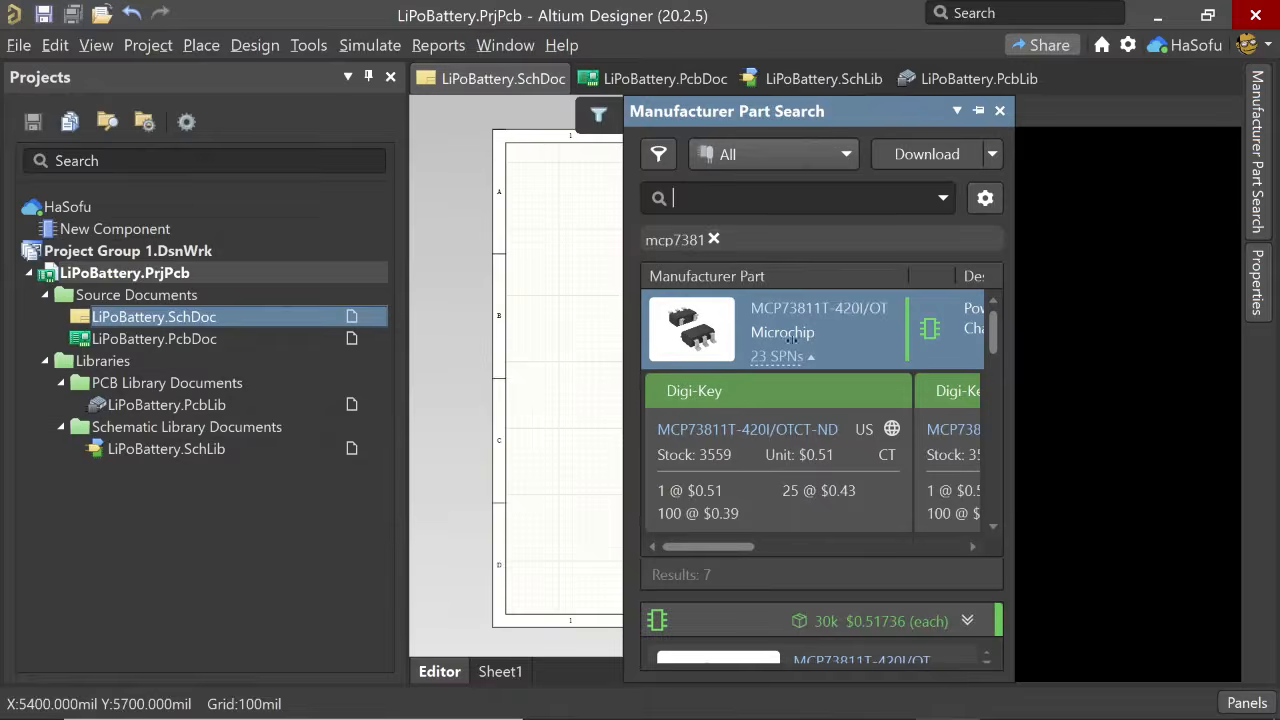
scroll(815, 391, down, 3)
scroll(842, 399, up, 3)
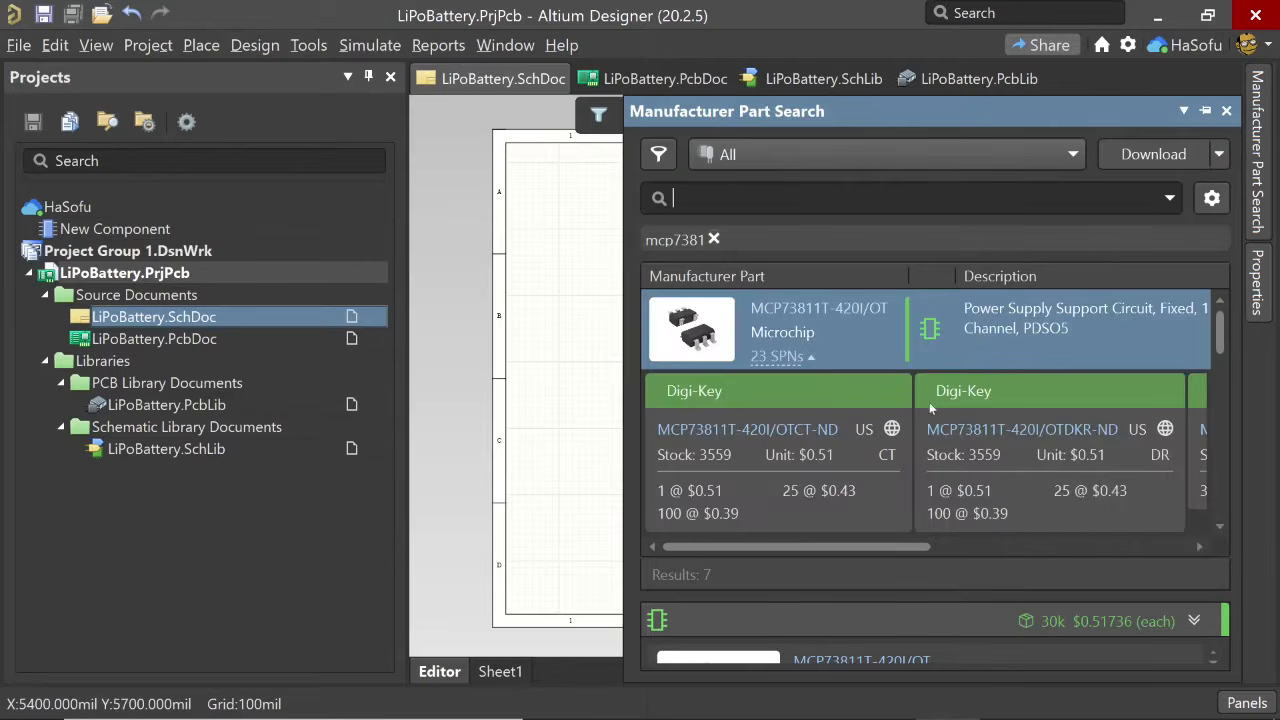
scroll(929, 402, down, 3)
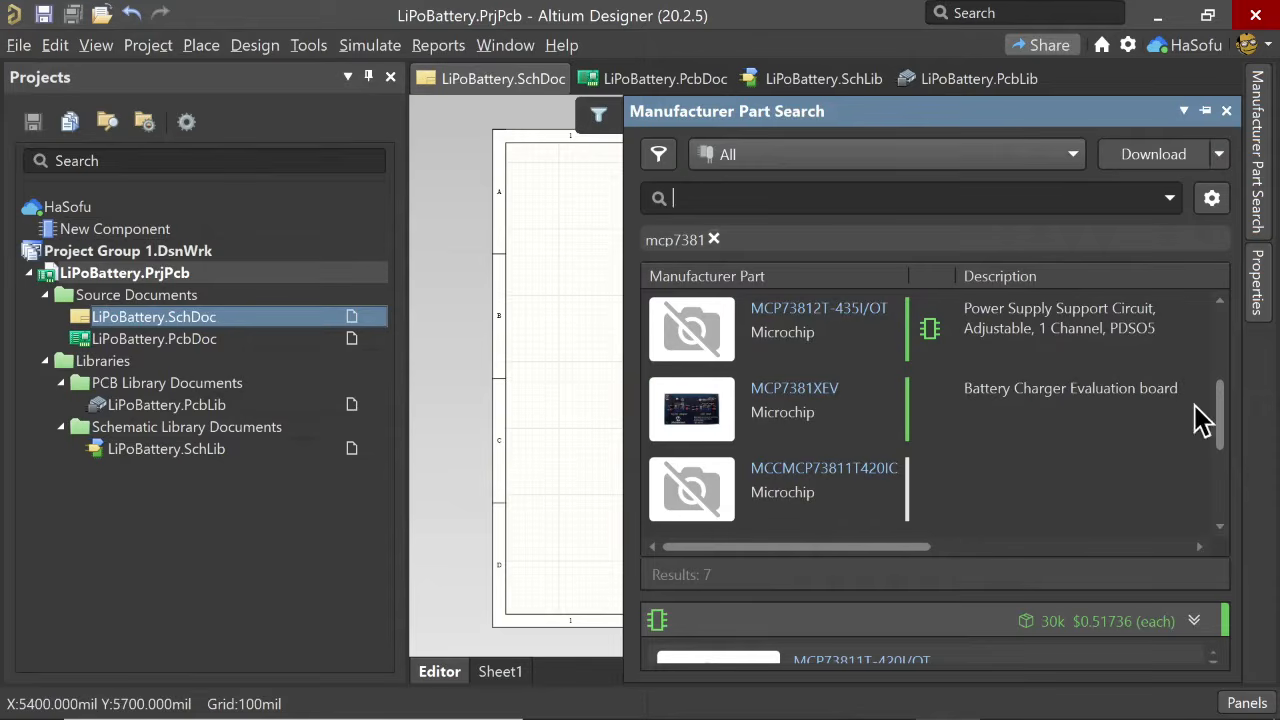
drag(1222, 414, 1228, 330)
scroll(1225, 339, down, 2)
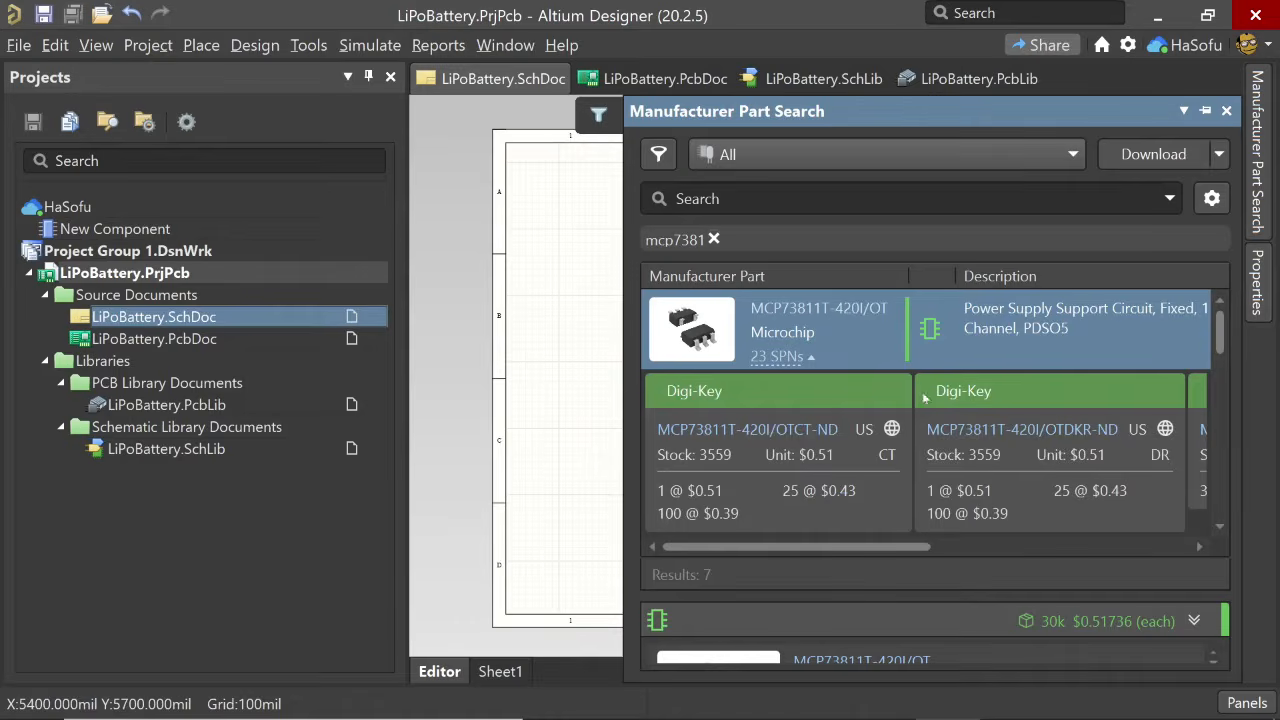
- Examine the Digi-Key product page of MCP73811T-420I/OT from its supplier listing MCP73811T-420I/OTCT-ND and return to Altium Designer
click(808, 358)
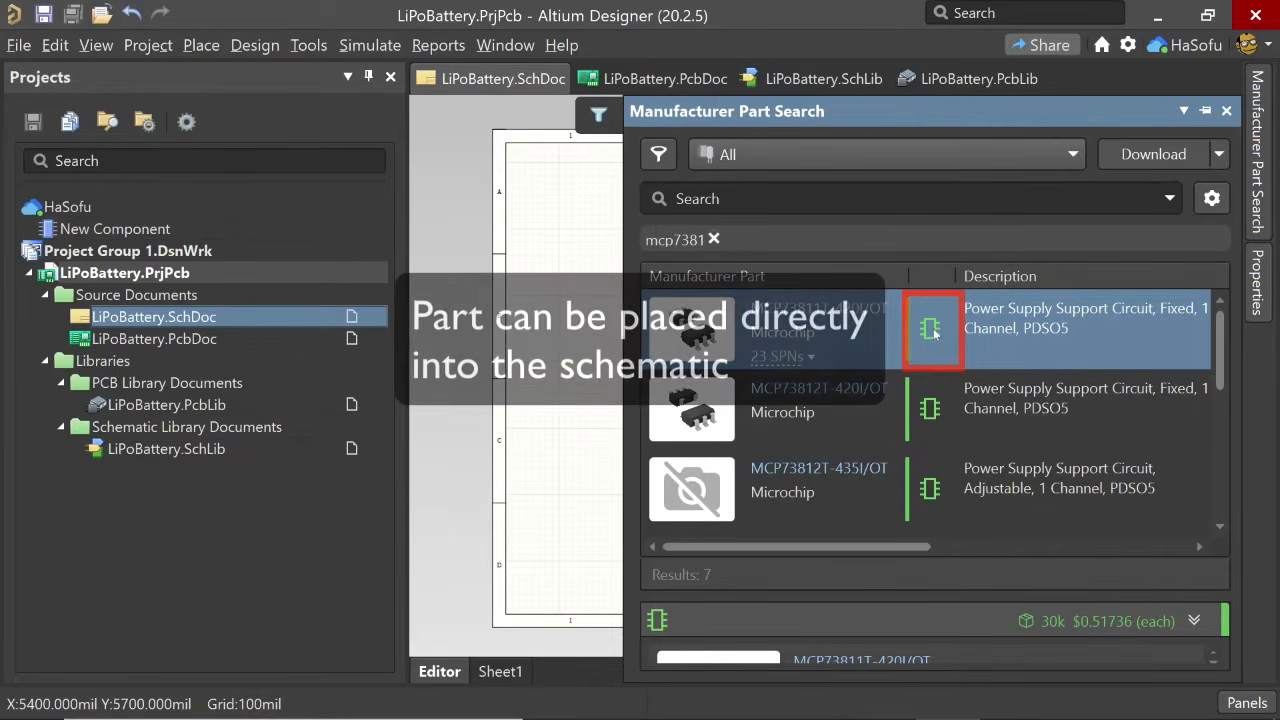
click(813, 365)
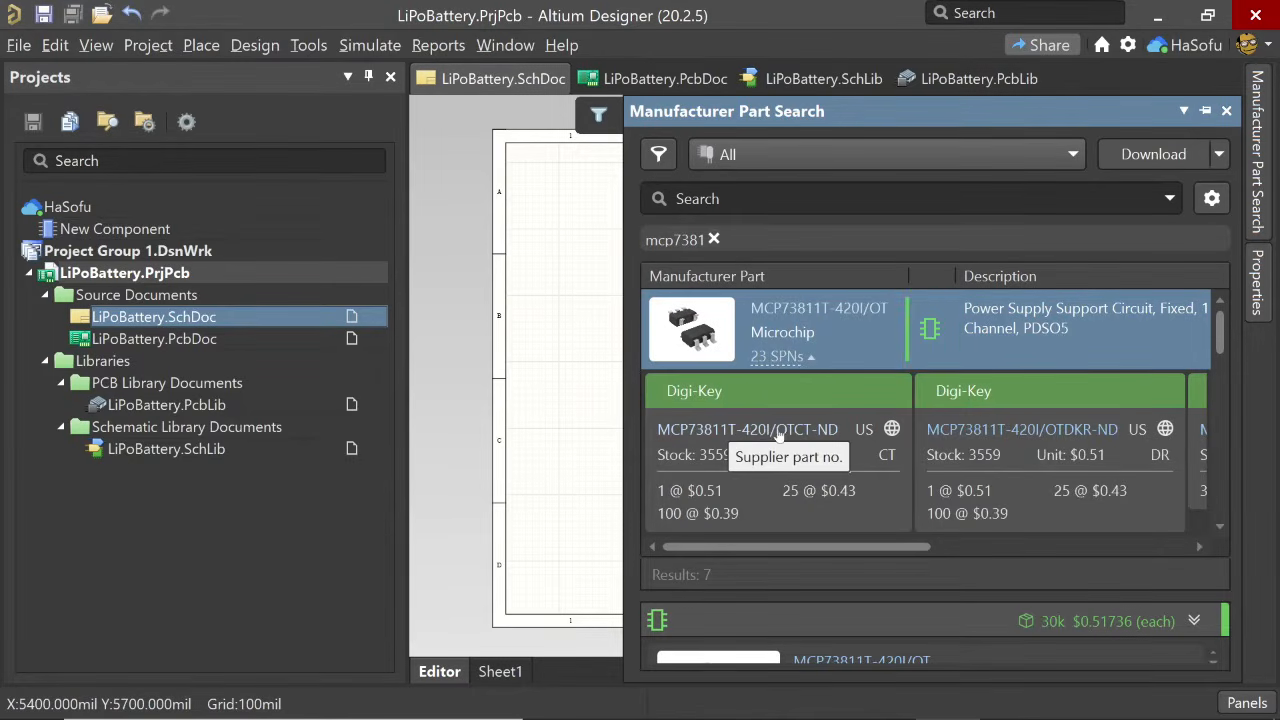
click(727, 429)
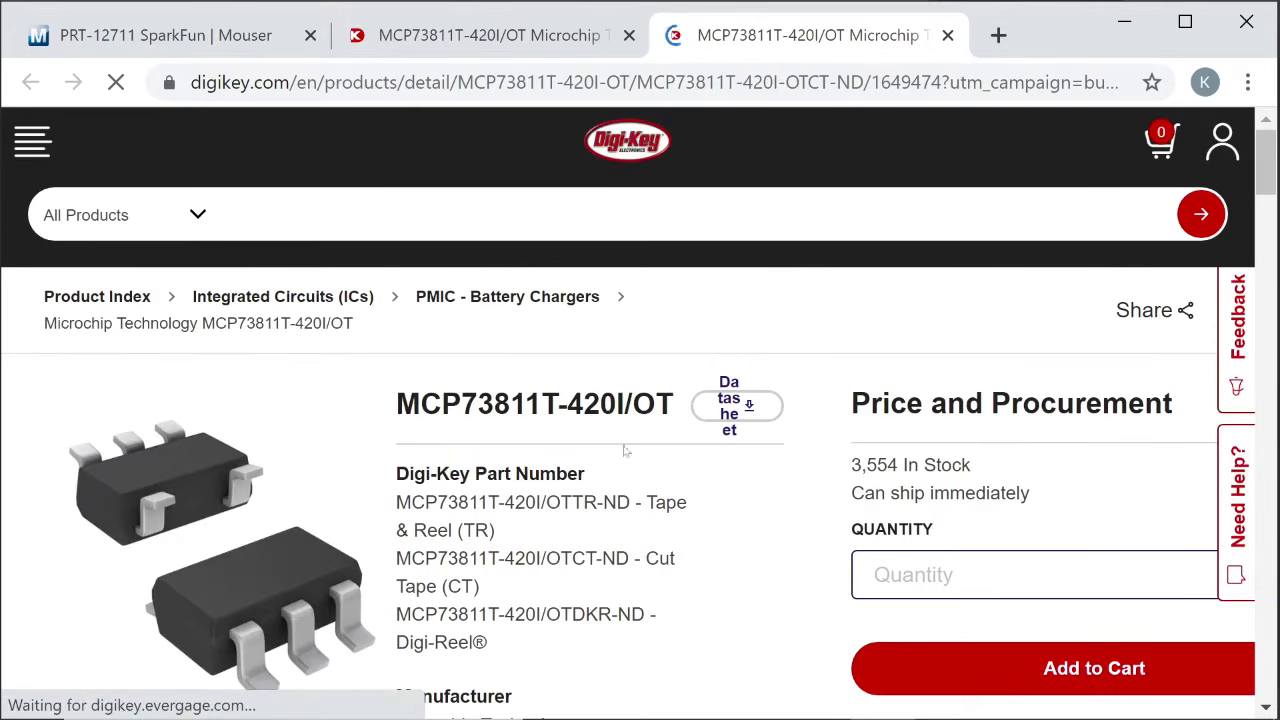
scroll(628, 452, down, 2)
scroll(628, 452, down, 10)
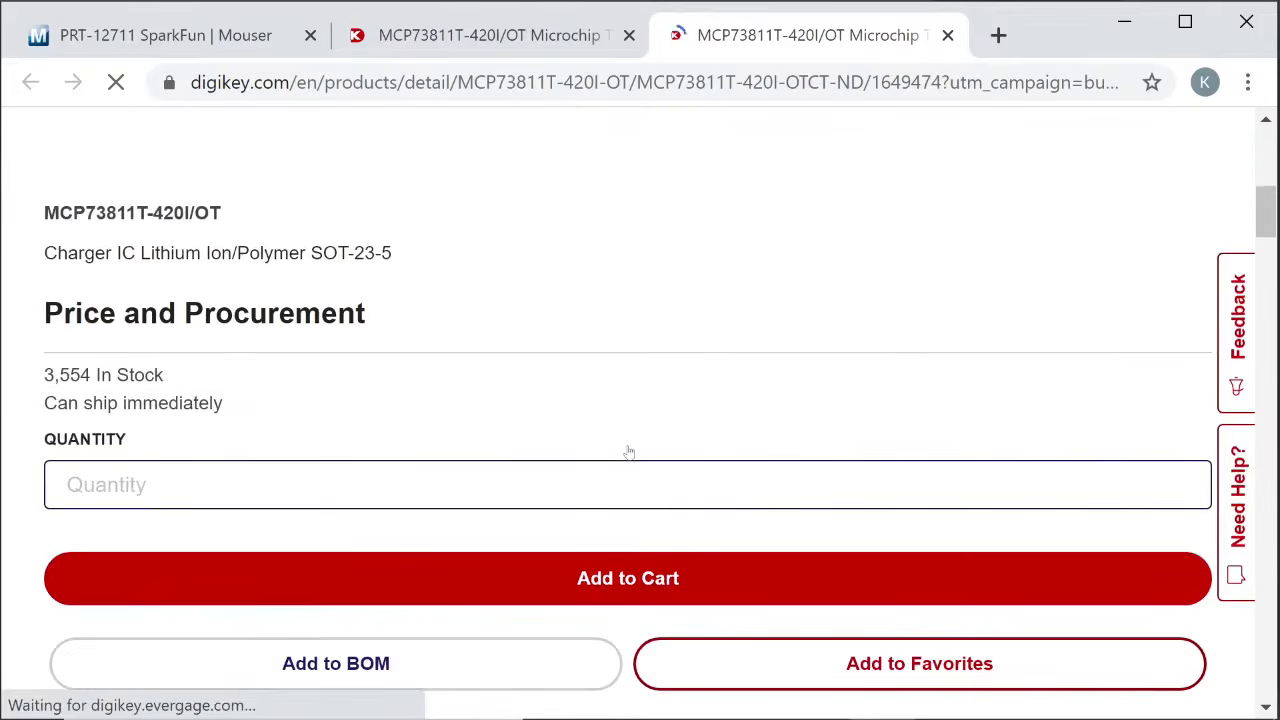
key(ctrl+f)
text(q)
click(1124, 22)
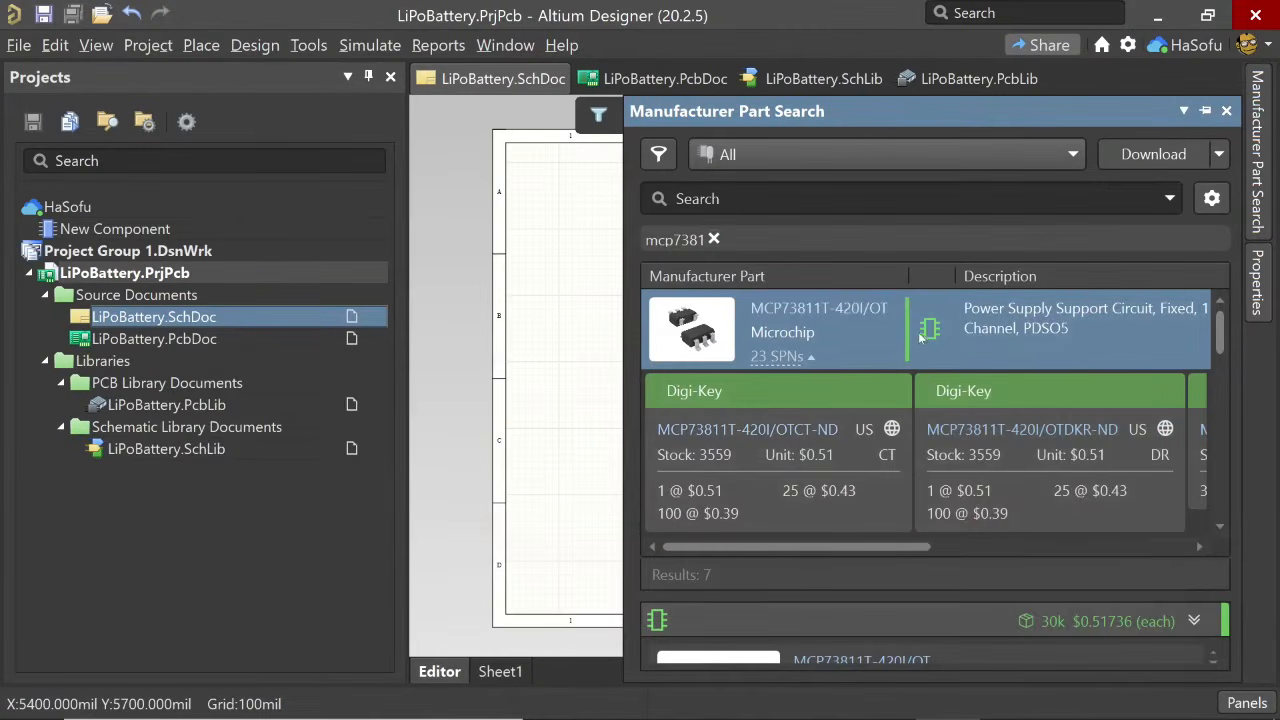
- Place the MCP73811T-420I/OT charger IC from the search results near the centre of the schematic sheet
right_click(897, 330)
click(940, 346)
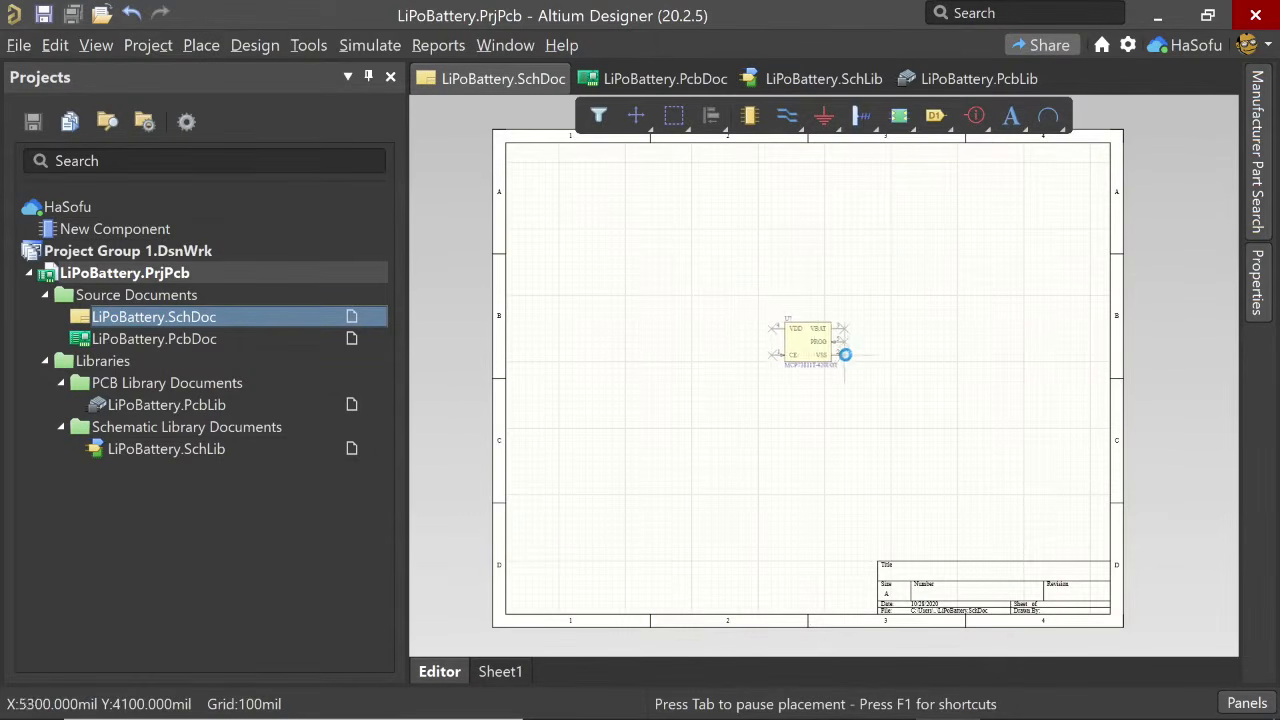
click(808, 347)
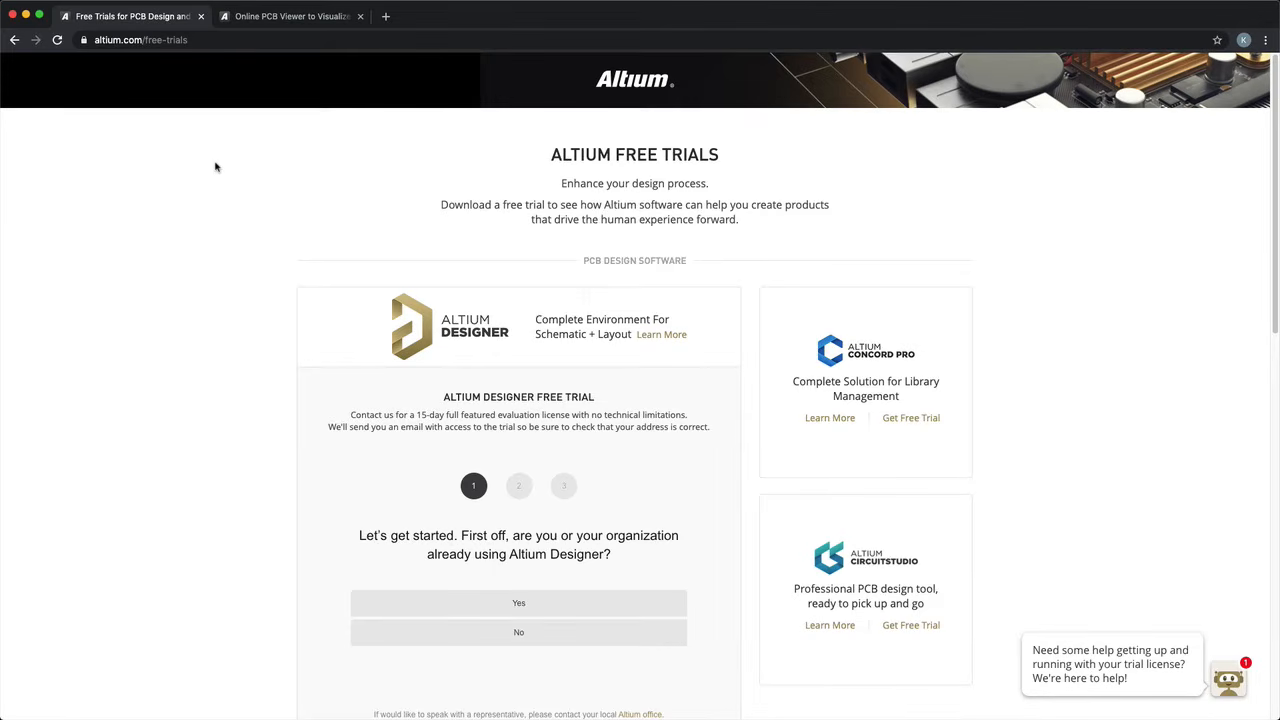
scroll(224, 233, down, 2)
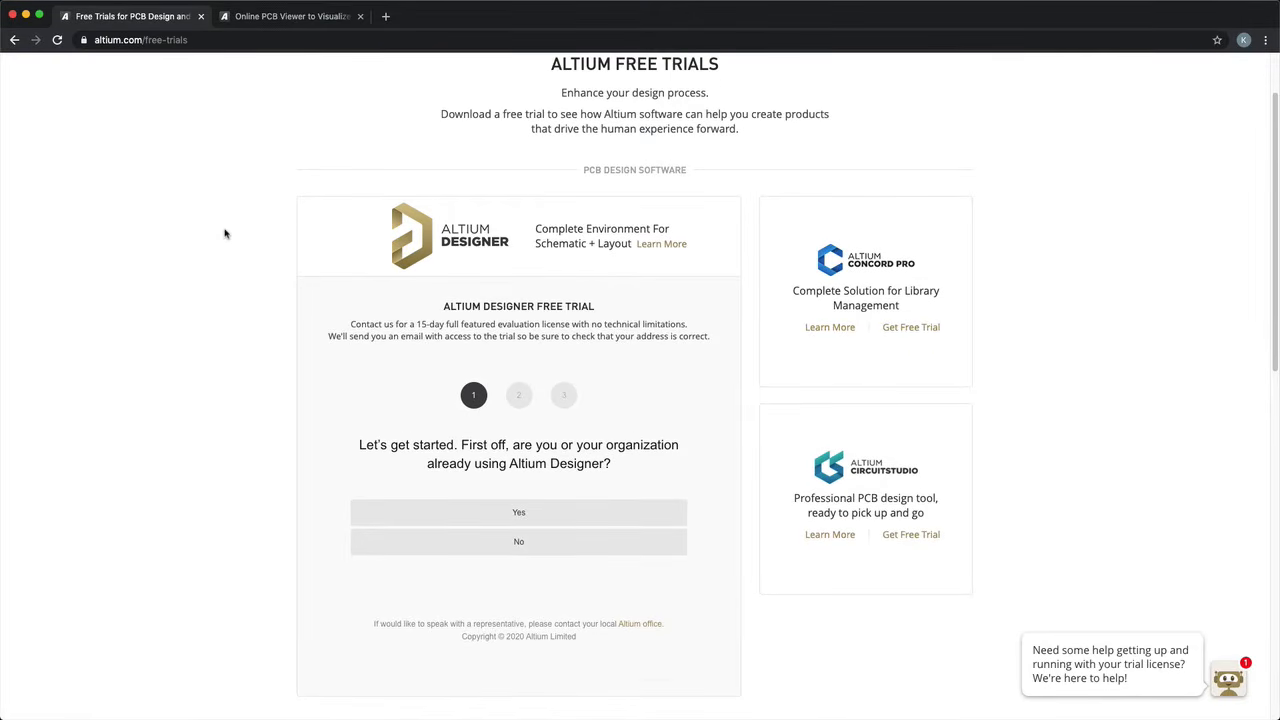
scroll(224, 233, up, 2)
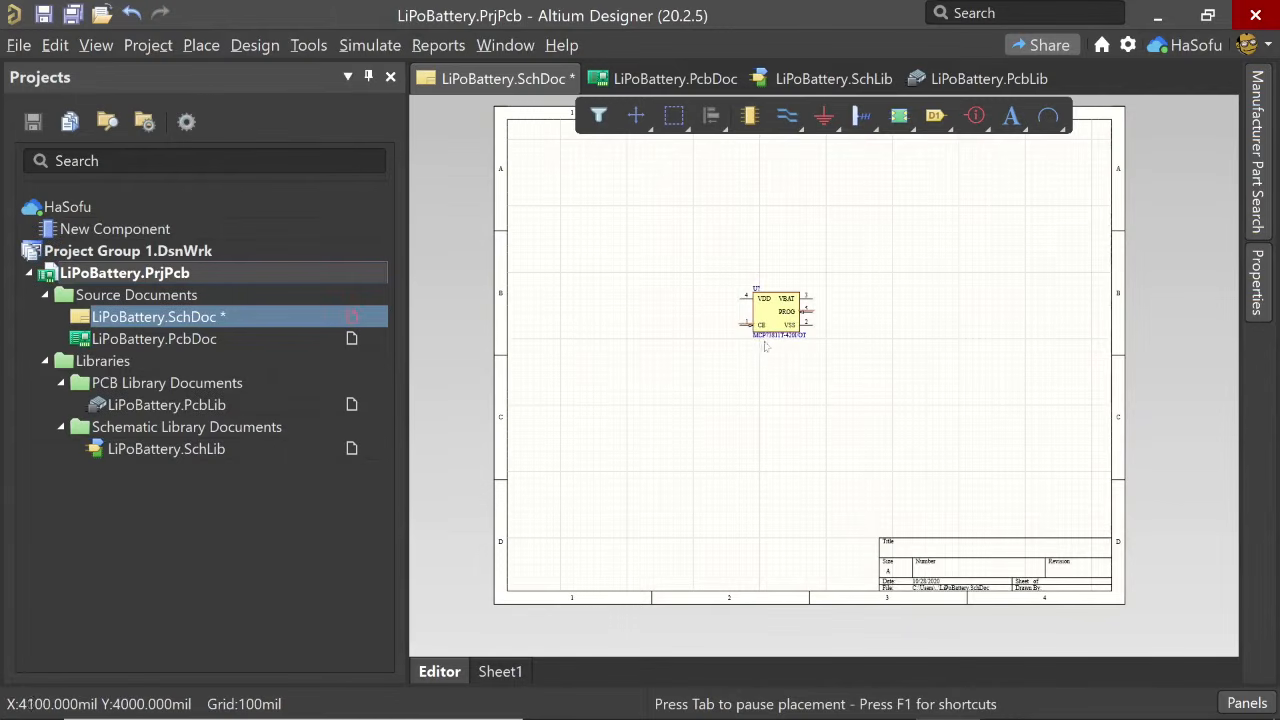
- Check the SparkFun USB LiPoly charger reference schematic, and search the manufacturer parts for usb
key(ctrl+Left)
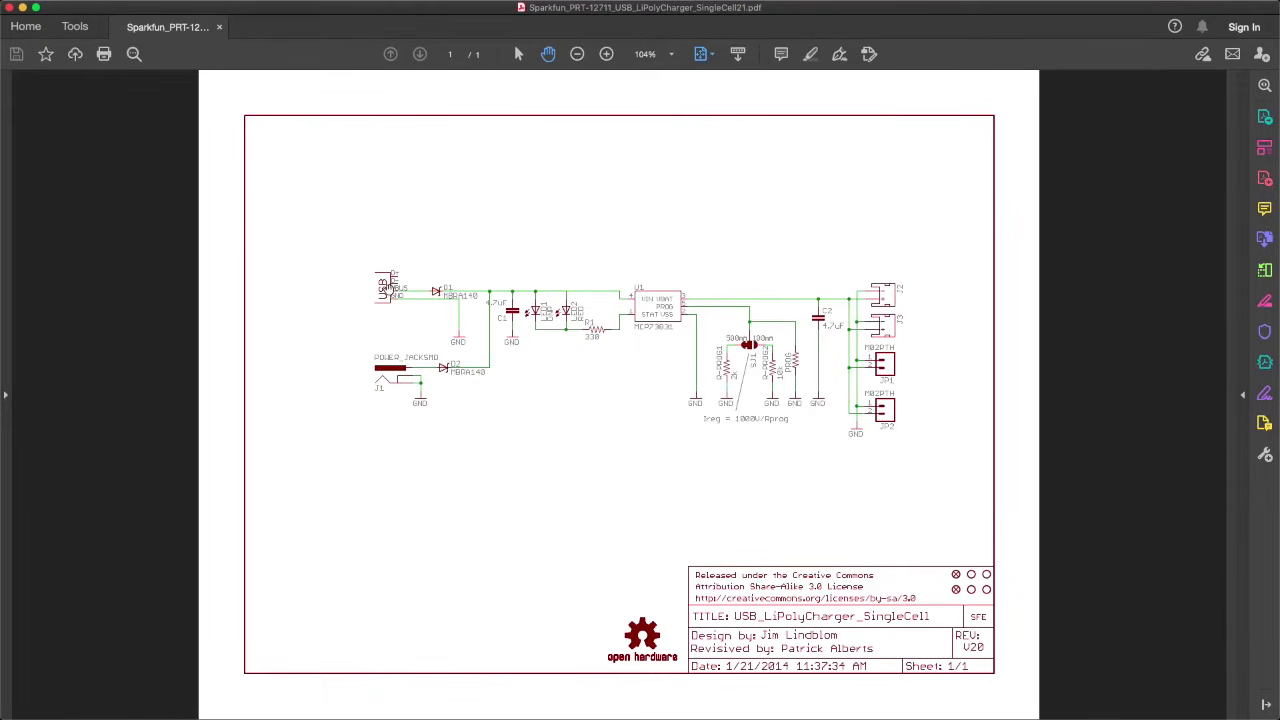
key(ctrl+Right)
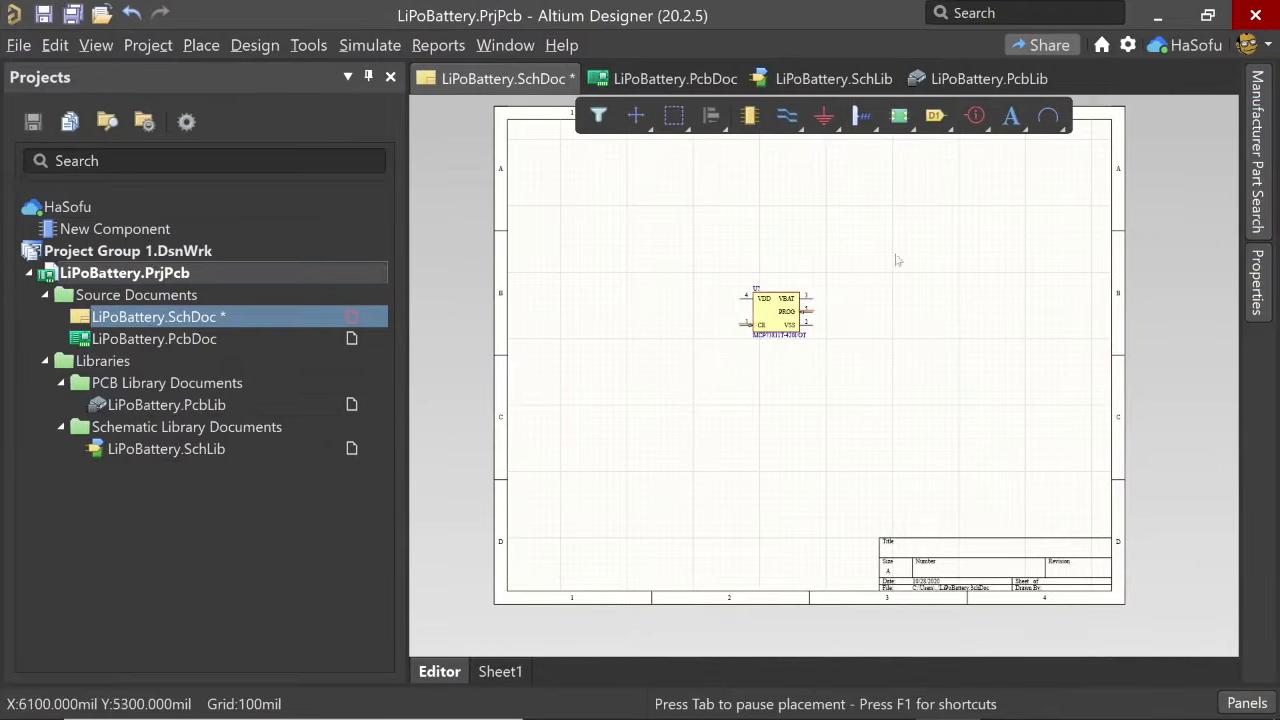
click(1258, 180)
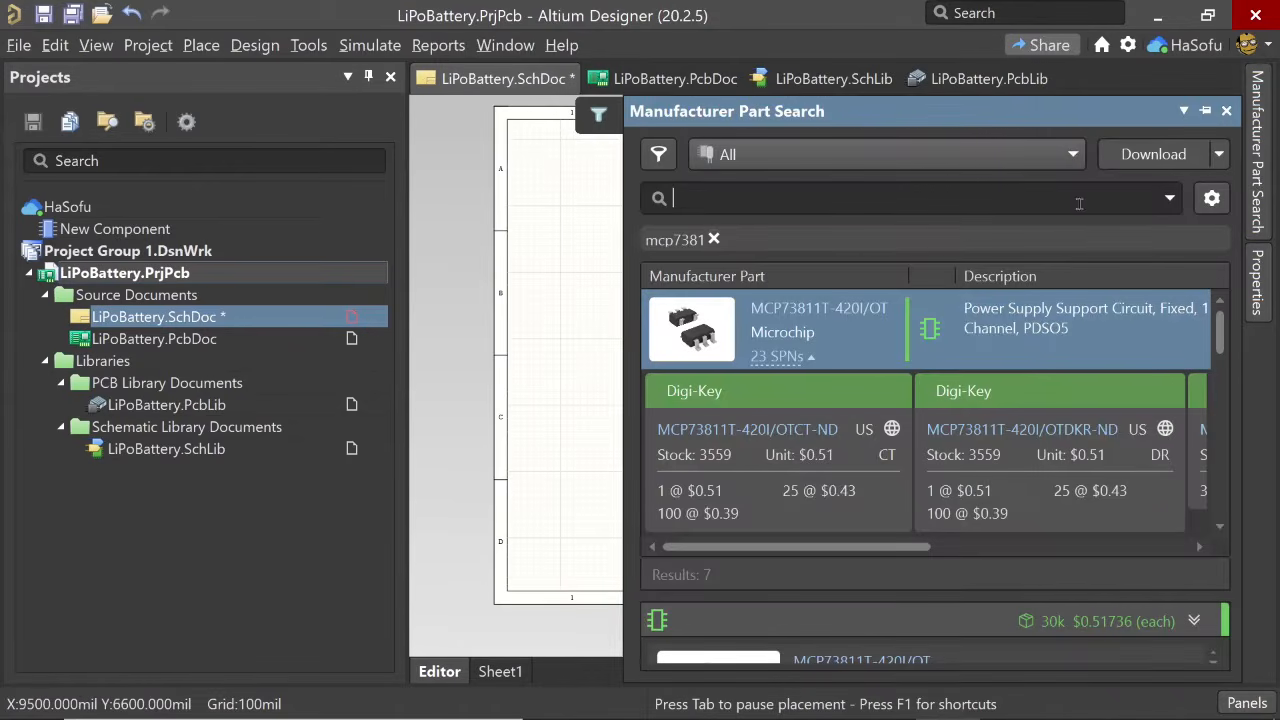
text(usb)
key(Return)
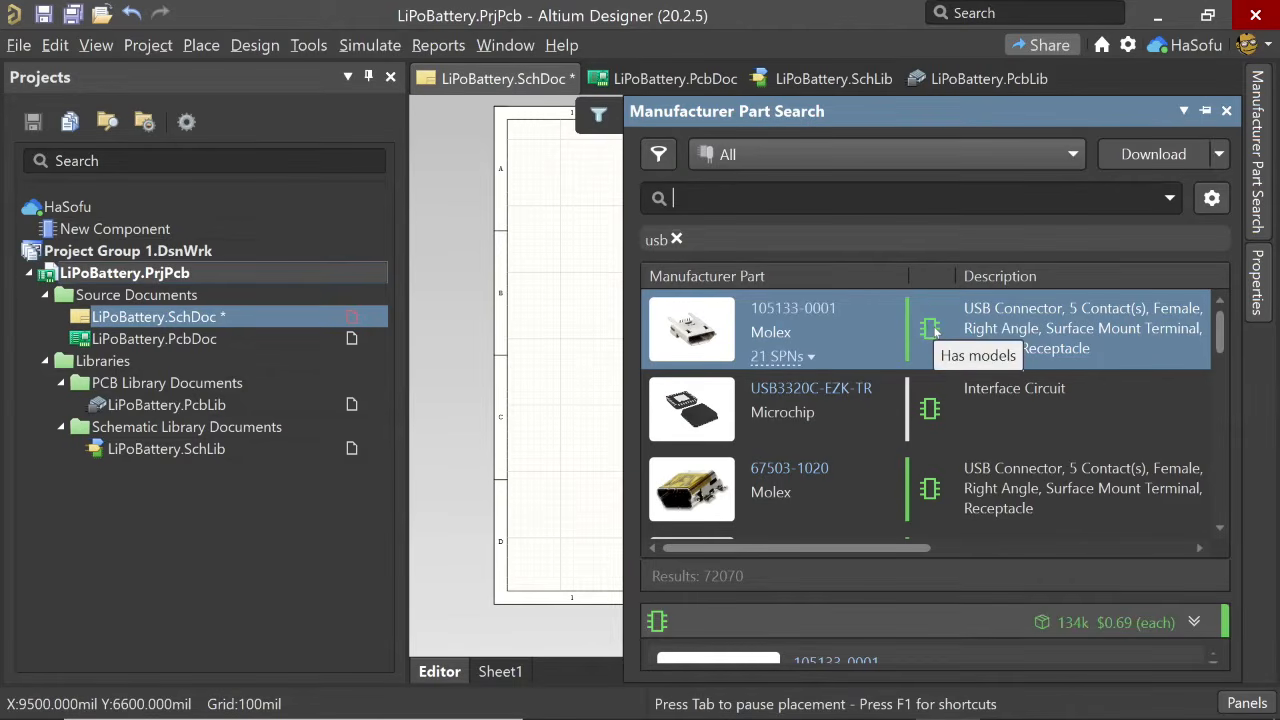
click(784, 357)
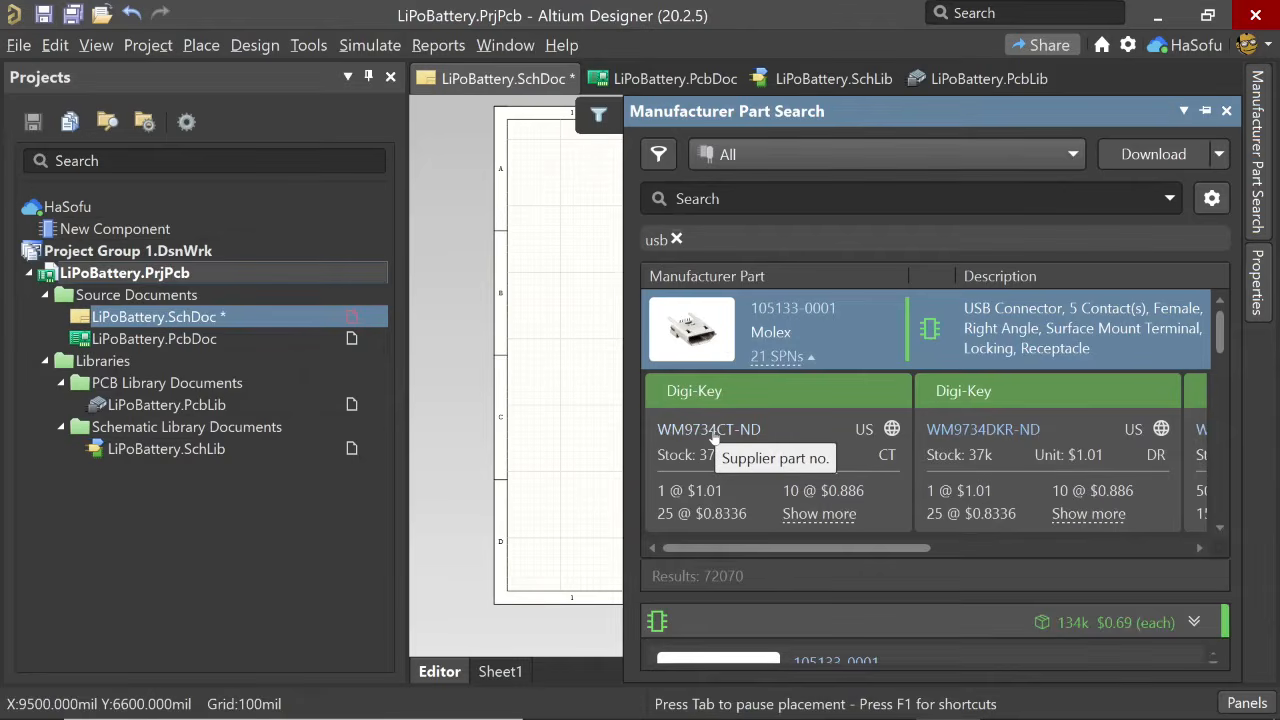
click(723, 431)
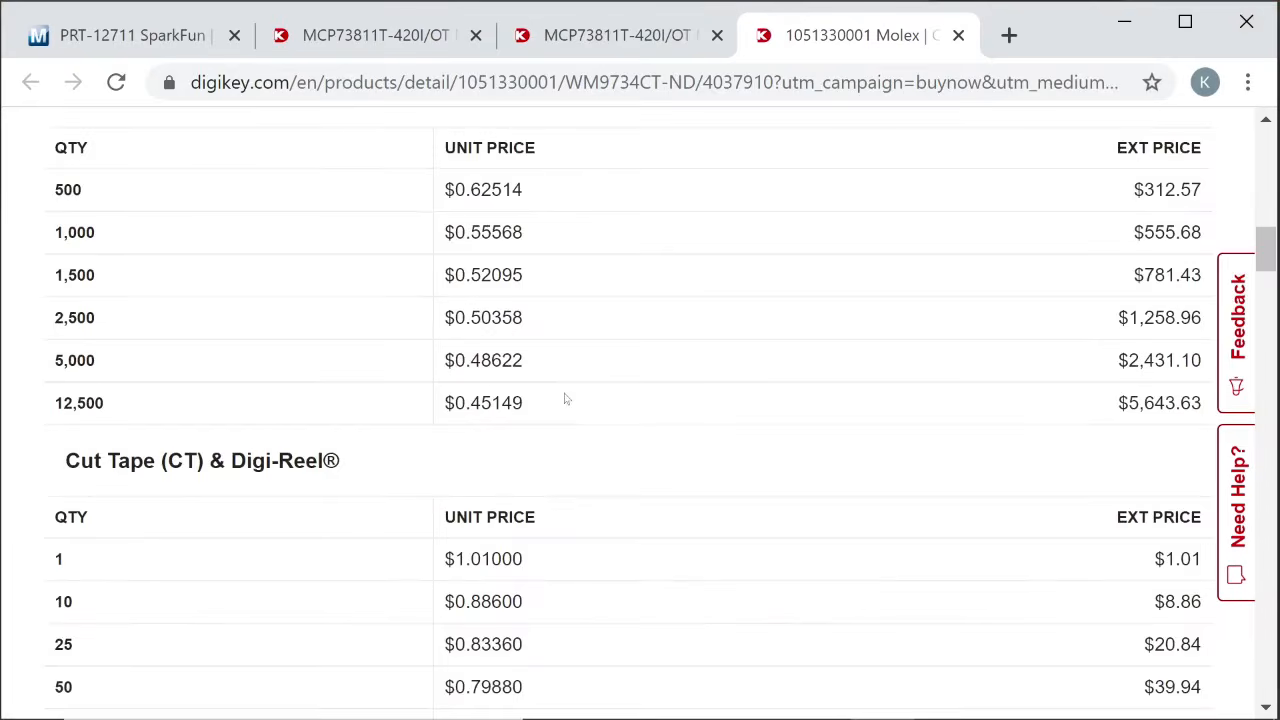
scroll(426, 390, down, 10)
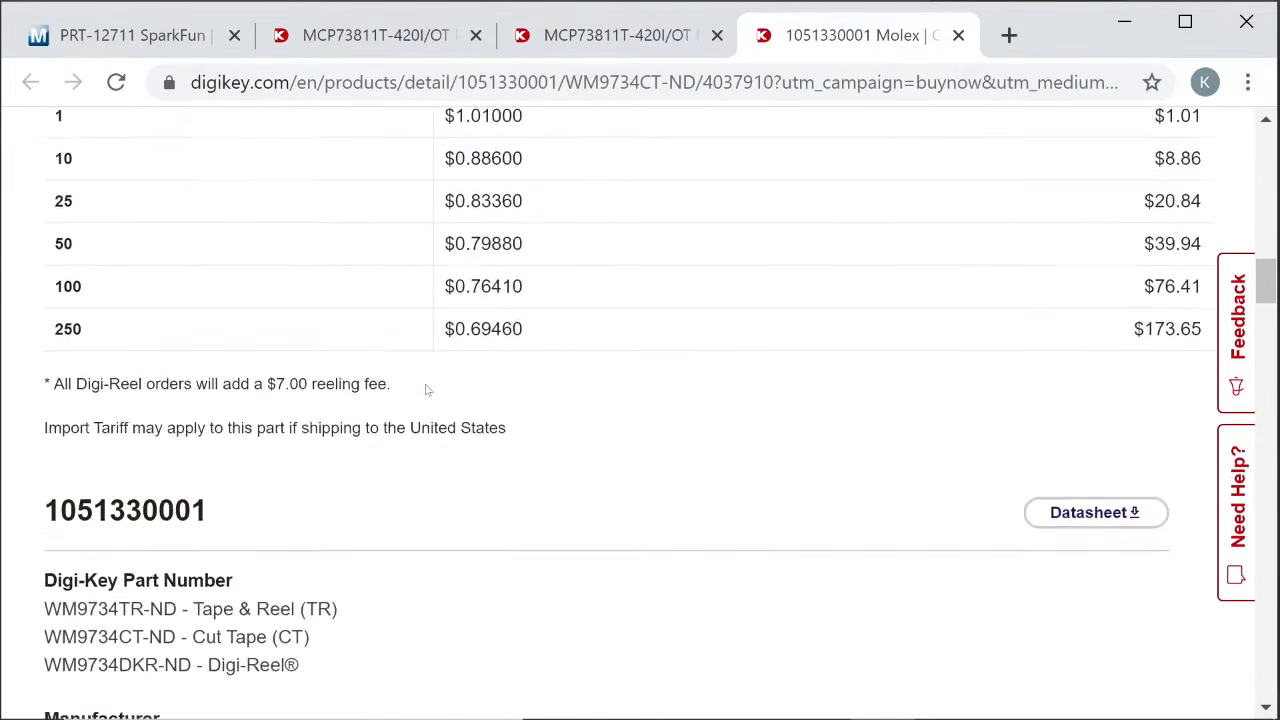
scroll(426, 390, down, 9)
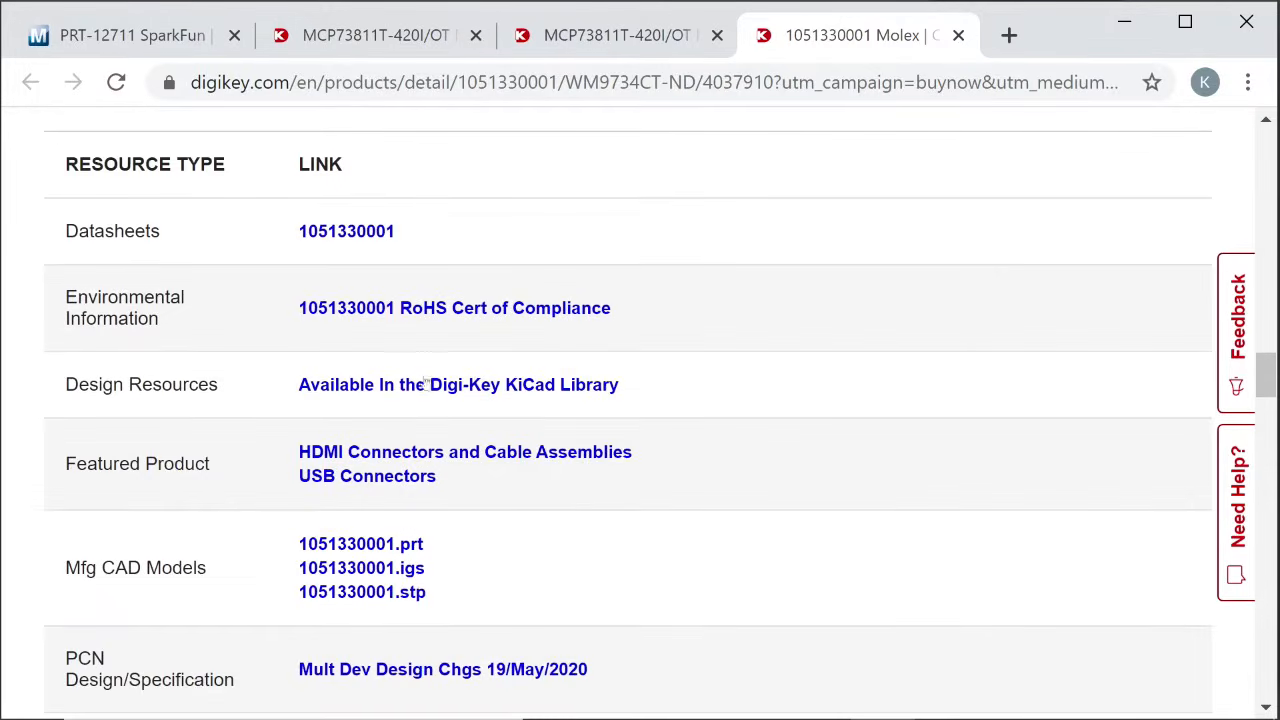
click(354, 236)
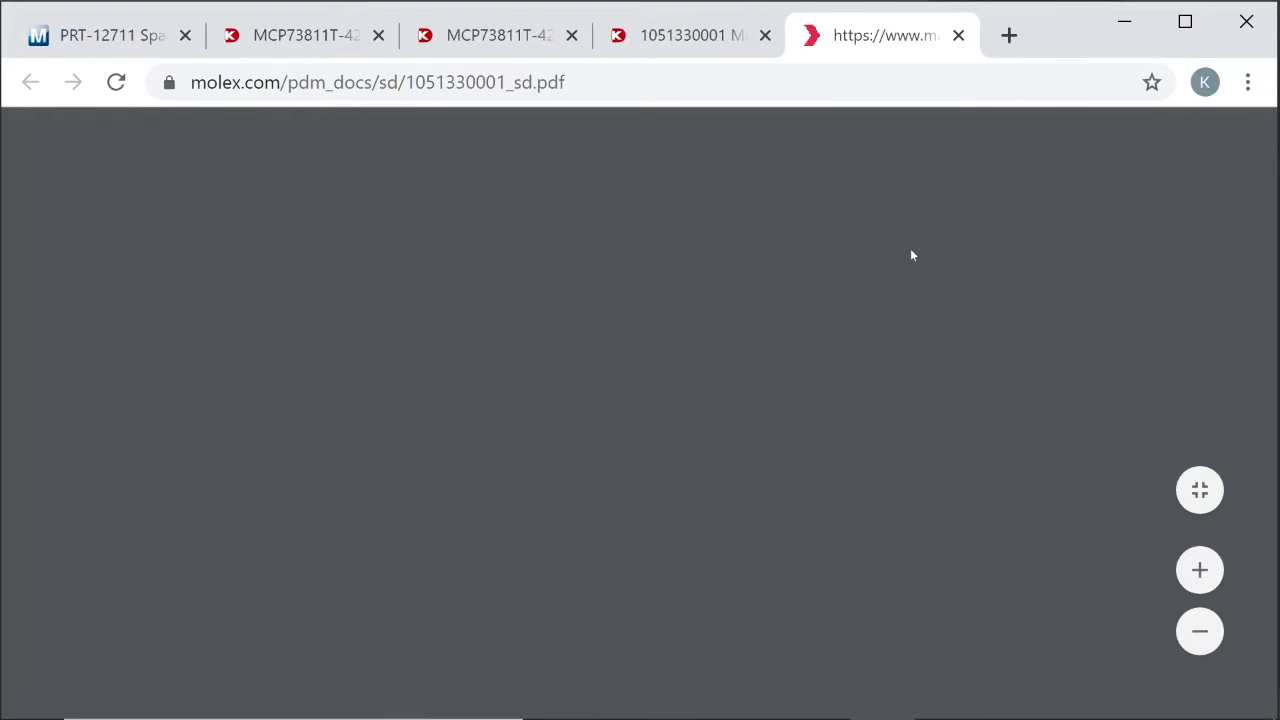
scroll(706, 398, down, 8)
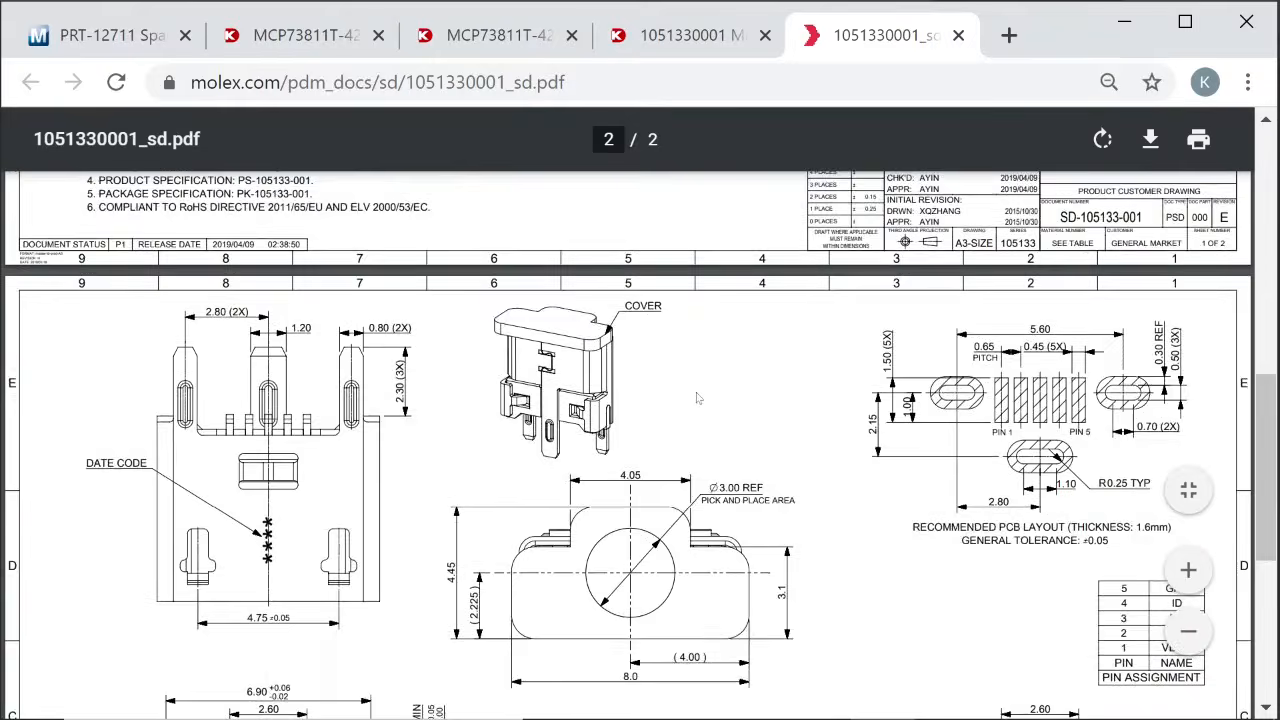
scroll(706, 398, up, 3)
scroll(706, 398, down, 5)
scroll(706, 399, up, 1)
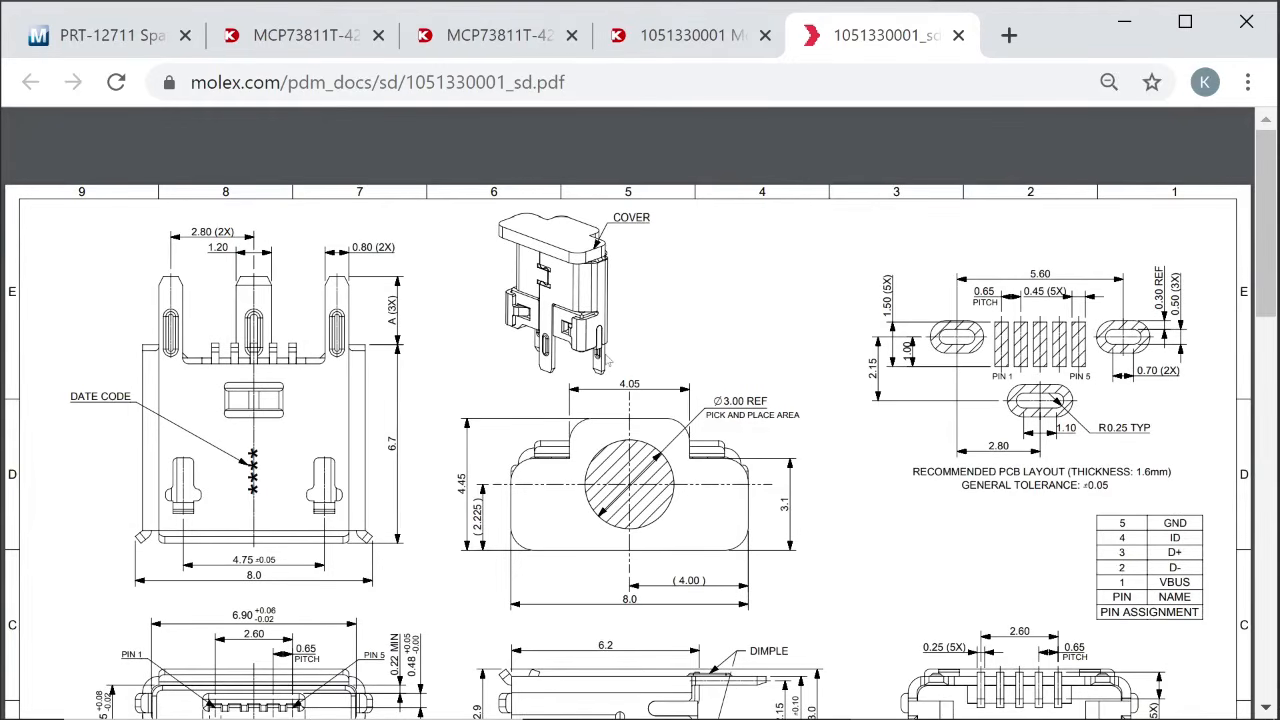
scroll(605, 358, down, 3)
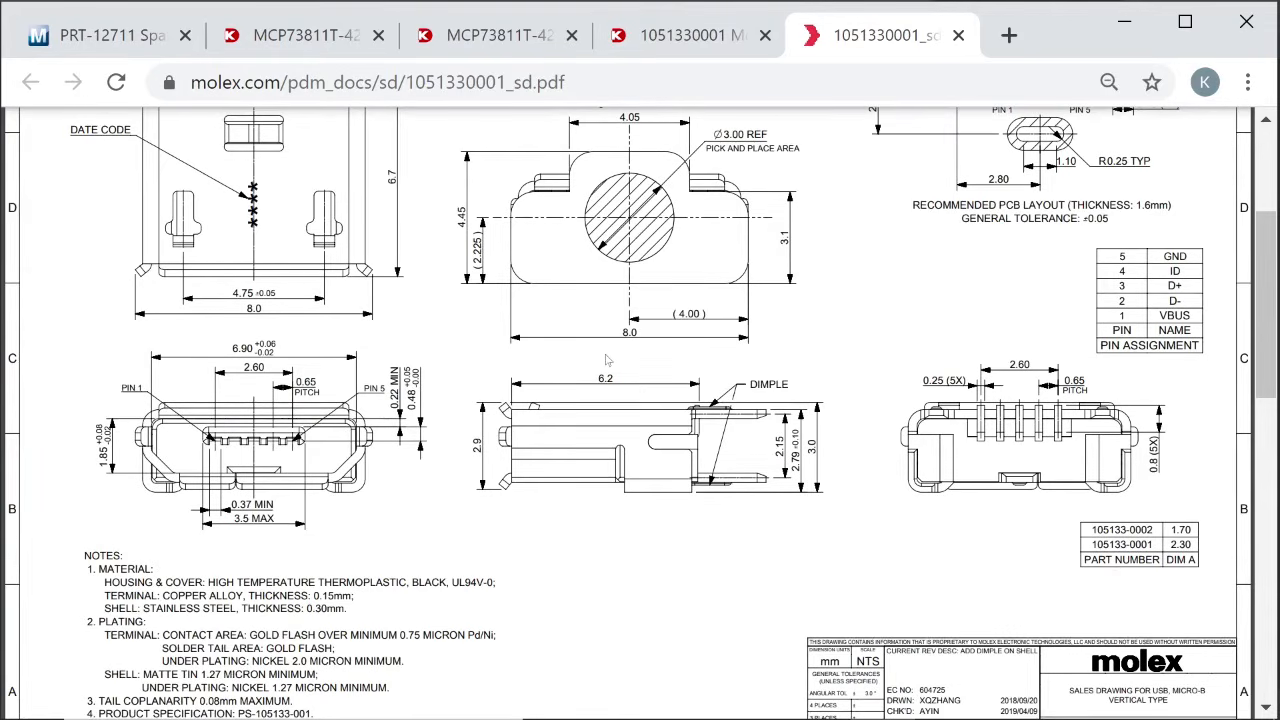
scroll(606, 360, up, 2)
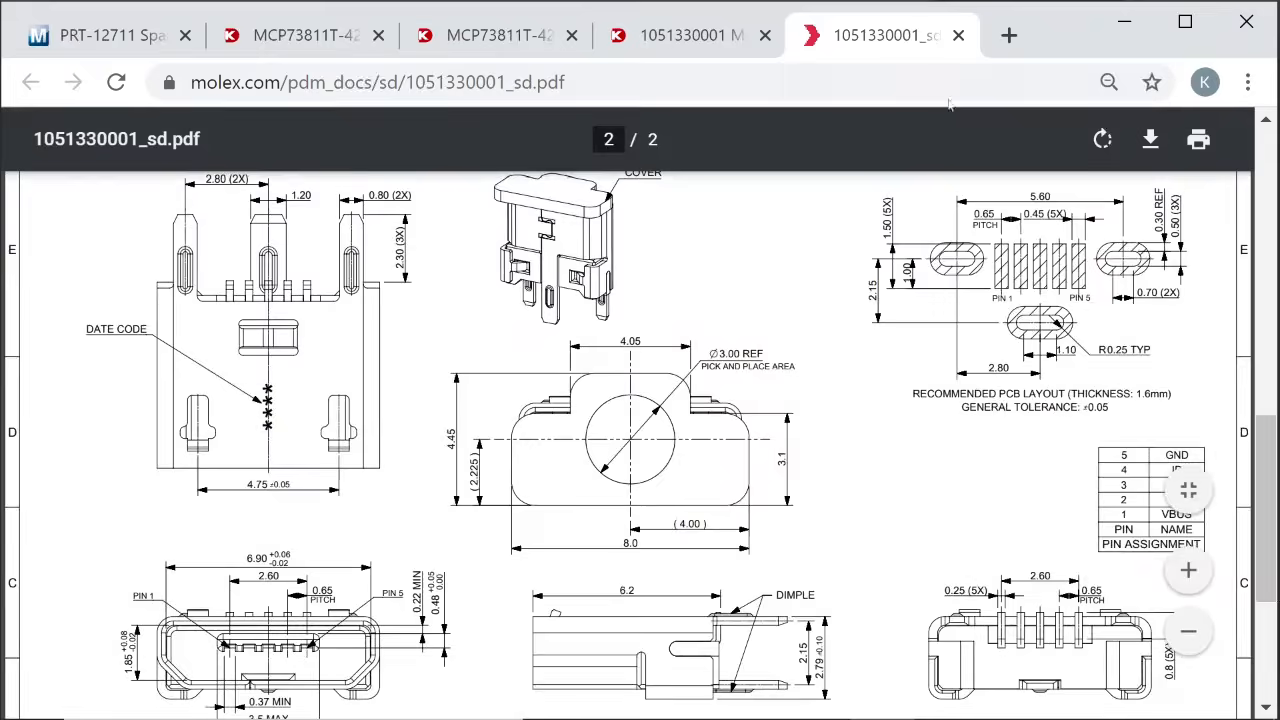
click(1125, 25)
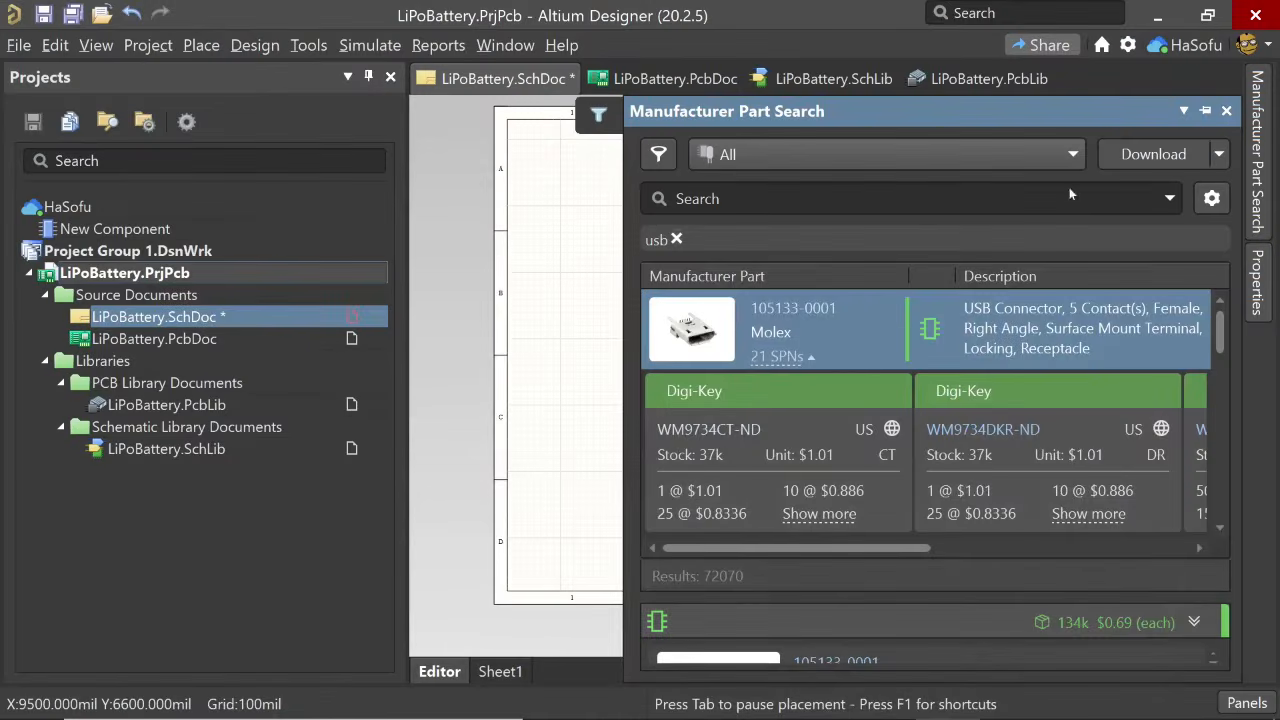
right_click(884, 312)
click(929, 333)
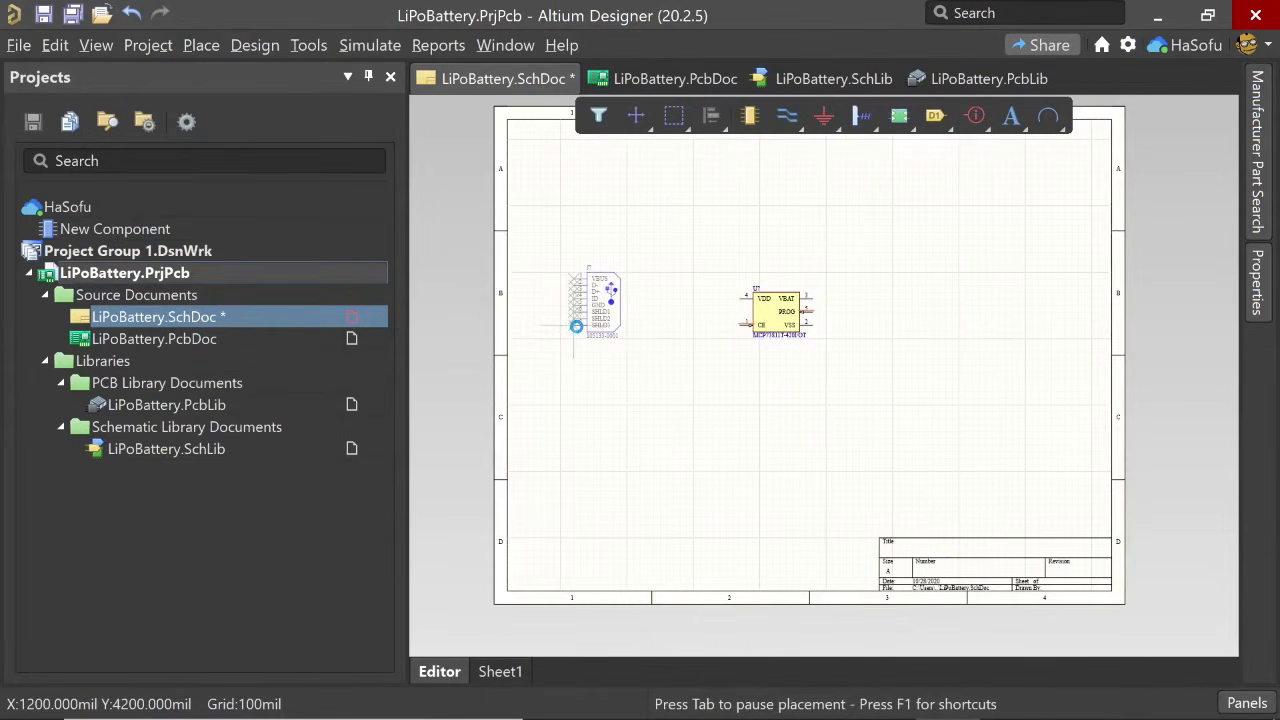
key(Escape)
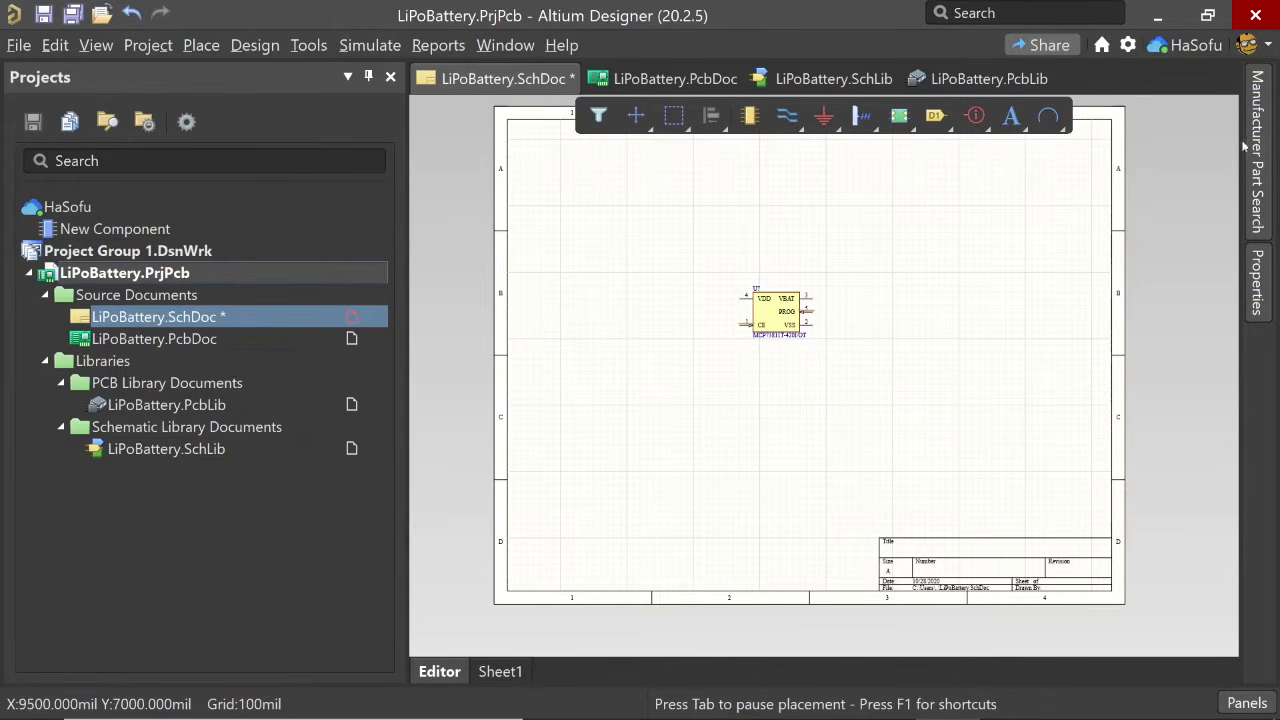
mouse_move(1256, 143)
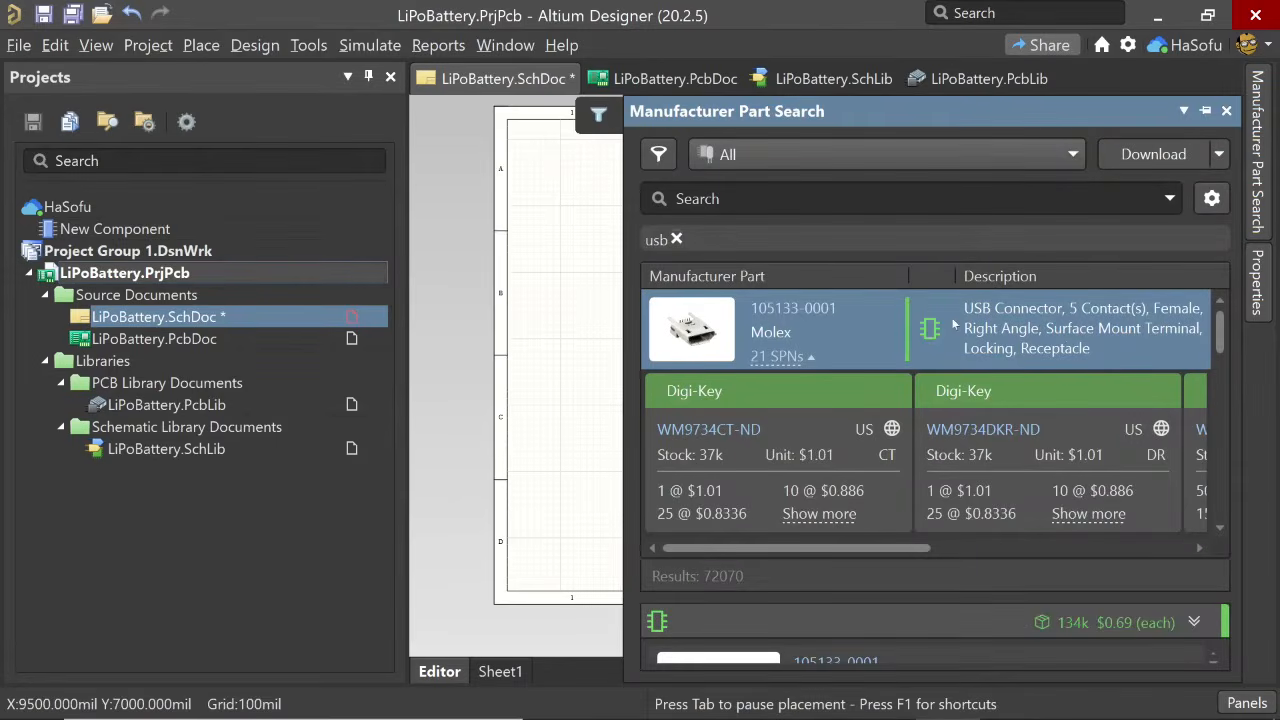
right_click(926, 316)
click(904, 338)
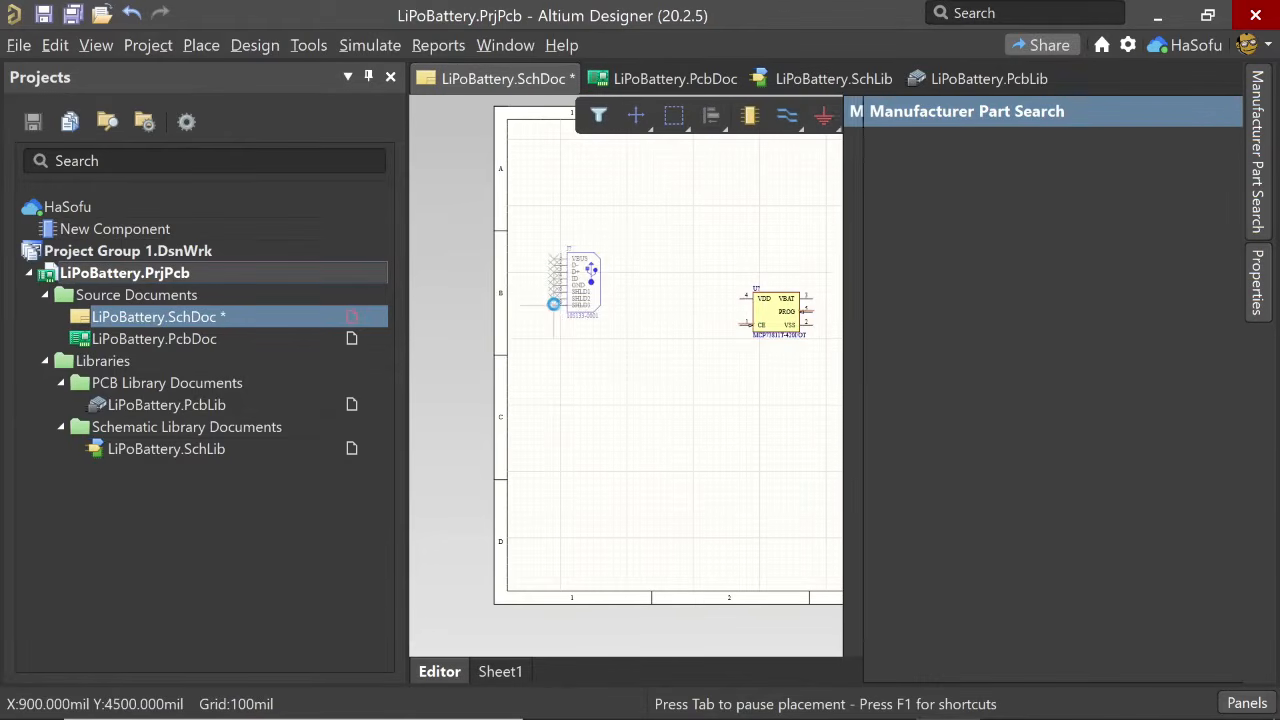
click(563, 311)
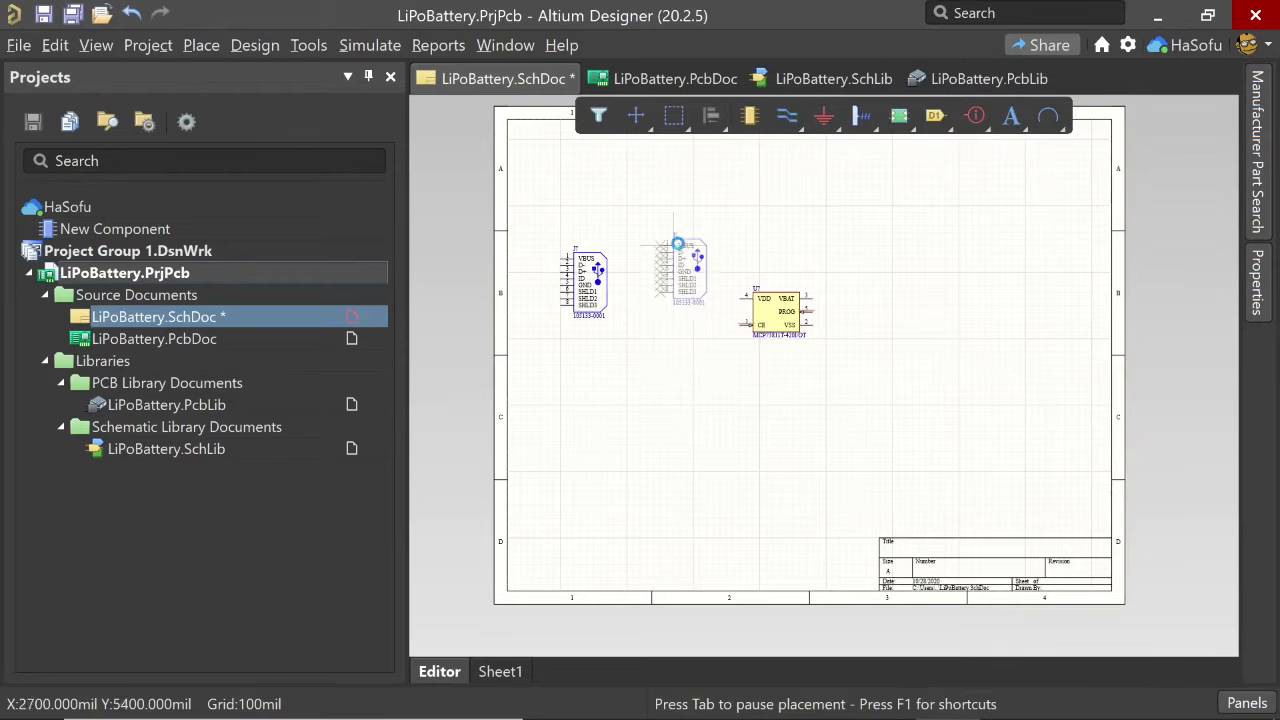
key(Escape)
drag(582, 286, 632, 292)
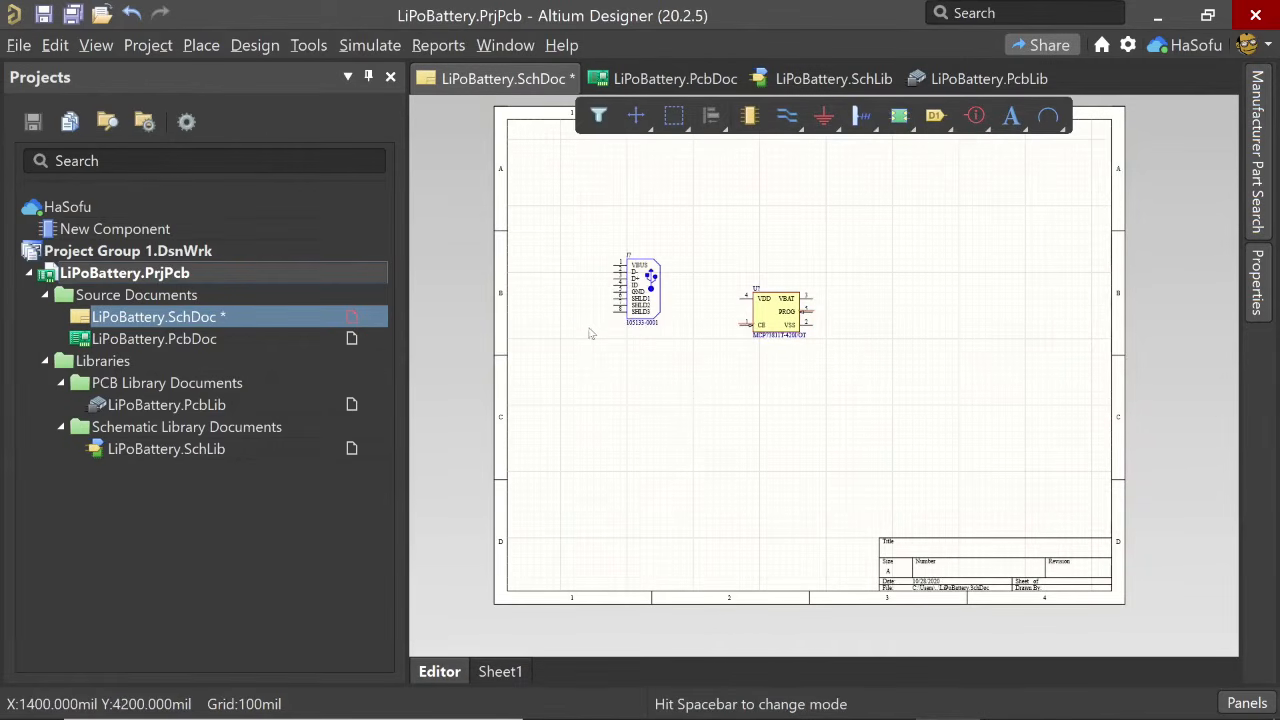
drag(636, 293, 624, 318)
key(x)
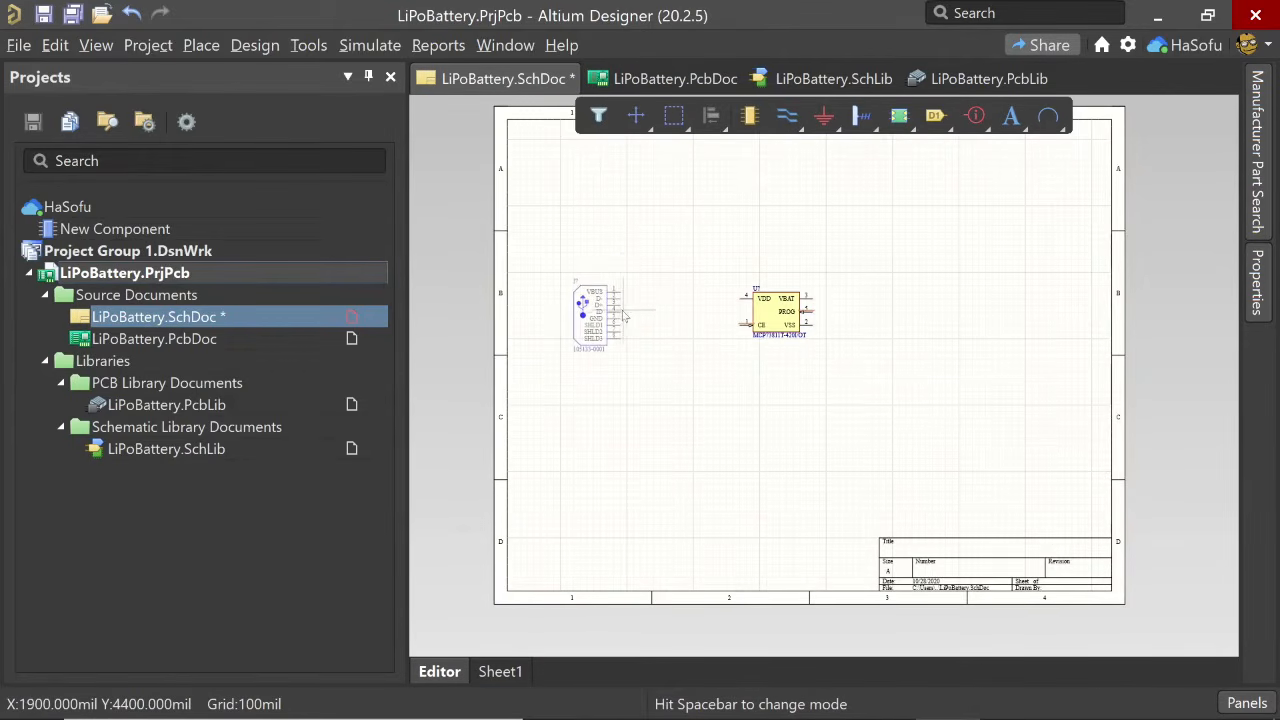
right_click(623, 317)
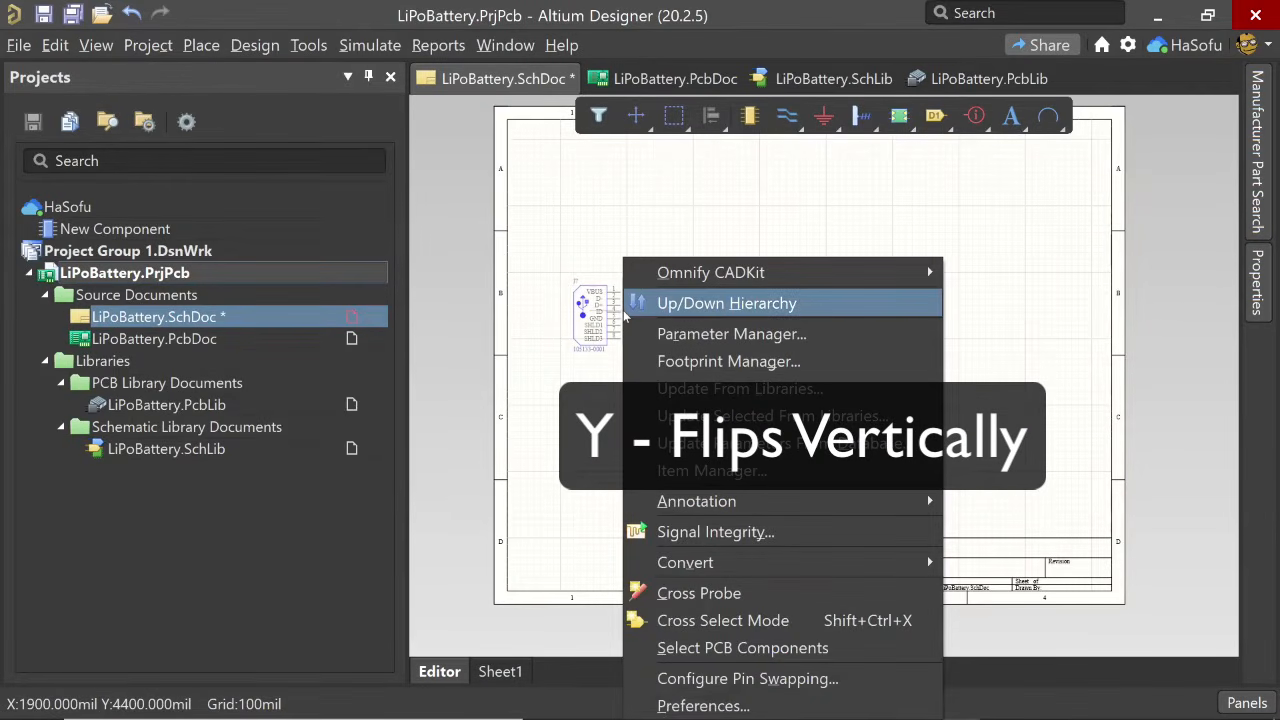
key(Escape)
- Flip the USB connector vertically and flip it back
mouse_move(624, 311)
mouse_down()
mouse_move(613, 307)
mouse_move(627, 299)
mouse_move(621, 325)
mouse_move(617, 305)
mouse_up()
key(y)
key(y)
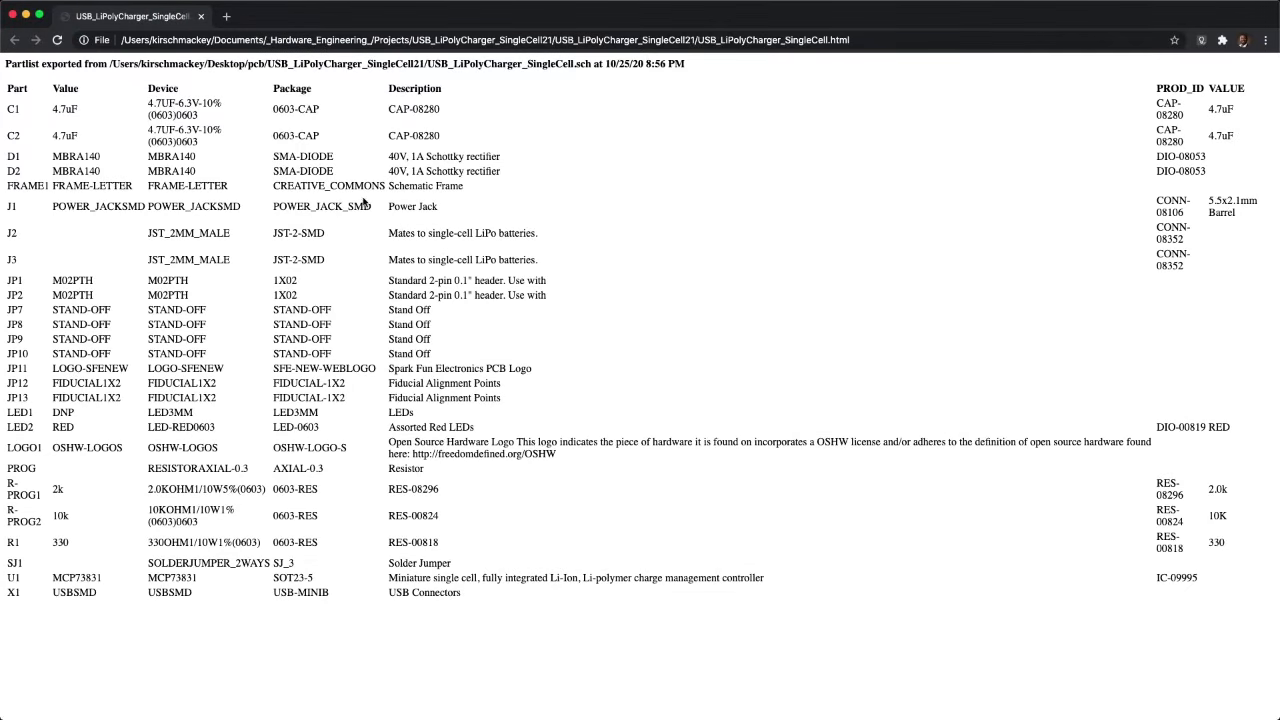
- Copy diode D1's value MBRA140 from the SparkFun parts list and search the manufacturer parts in Altium Designer for it
click(77, 149)
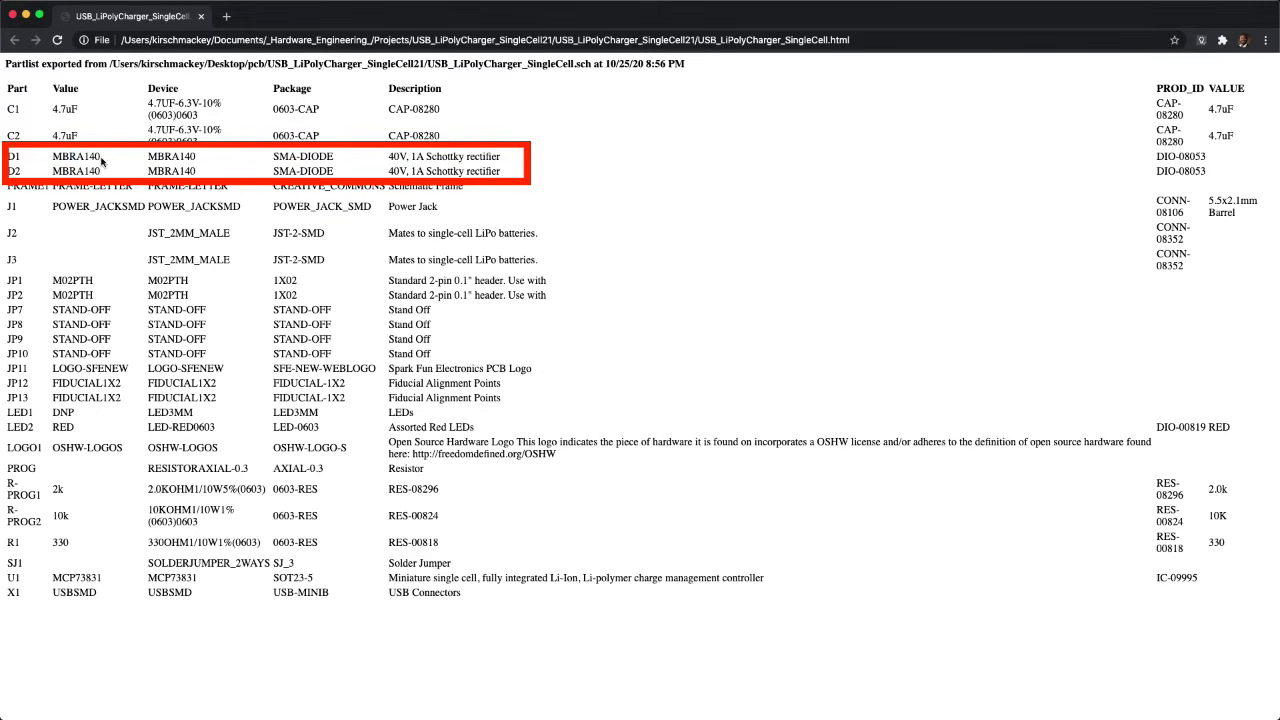
drag(101, 162, 44, 163)
right_click(65, 160)
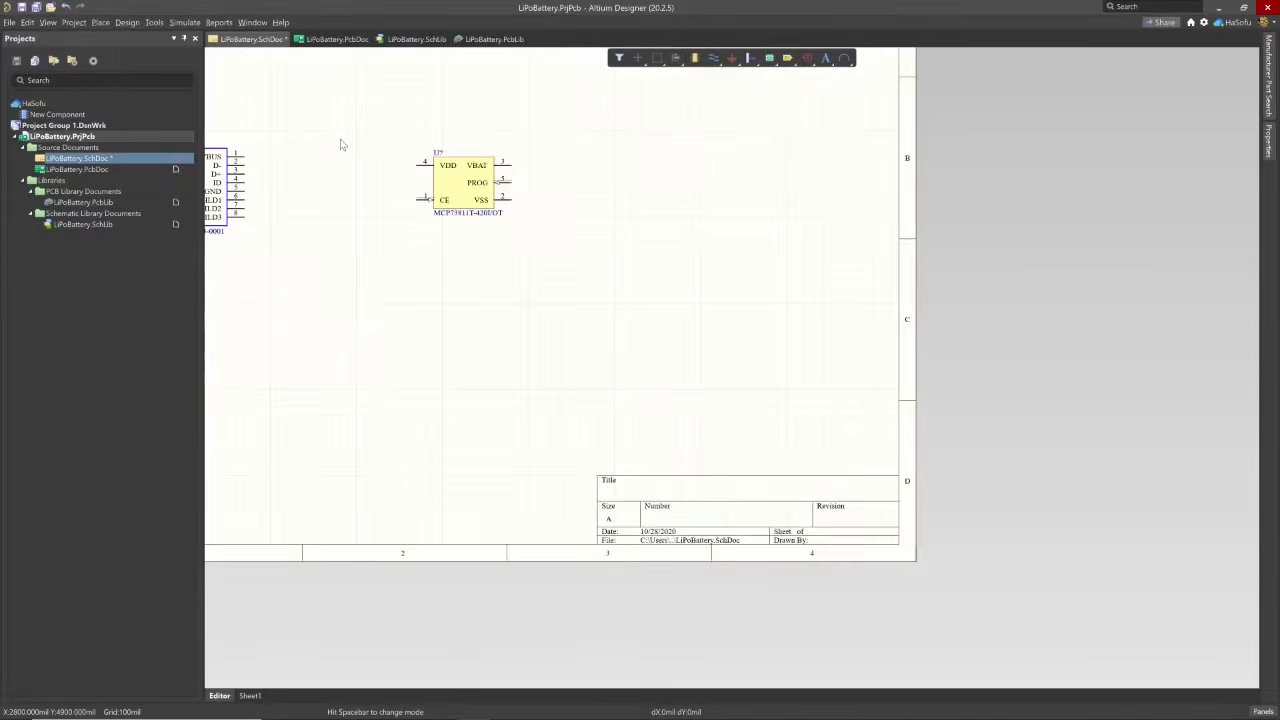
ctrl+scroll(340, 140, up, 5)
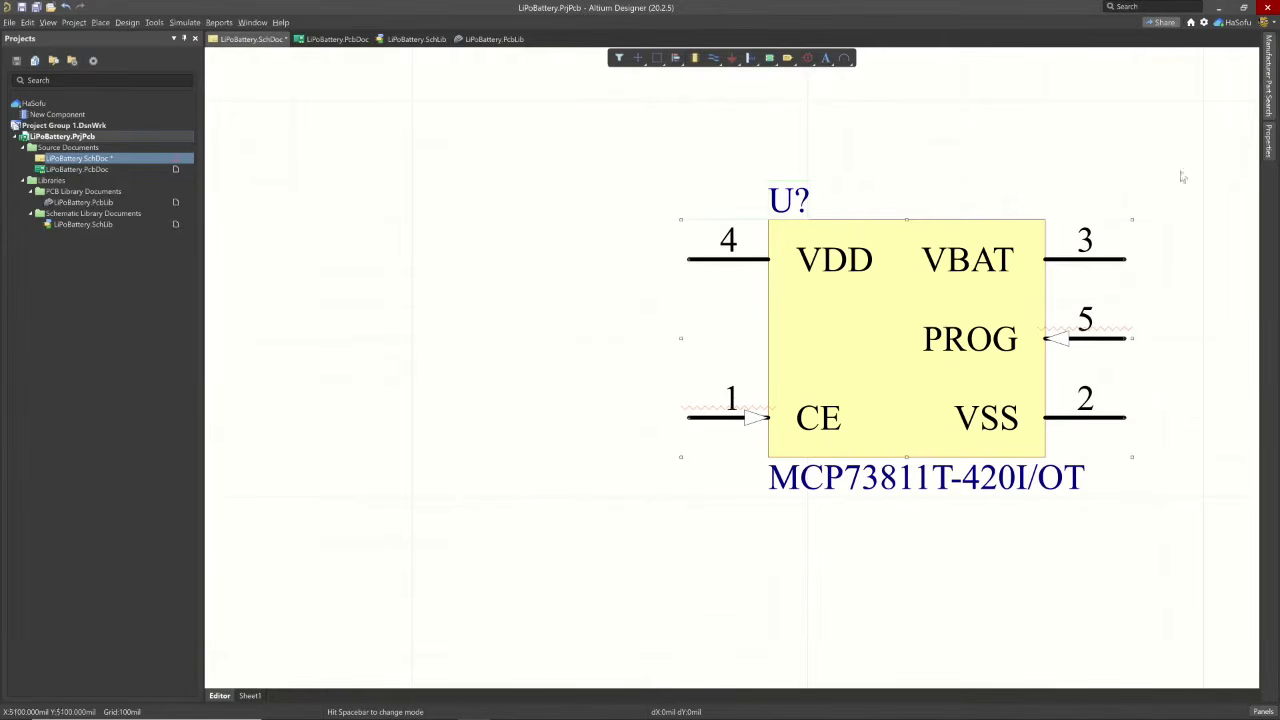
click(1268, 80)
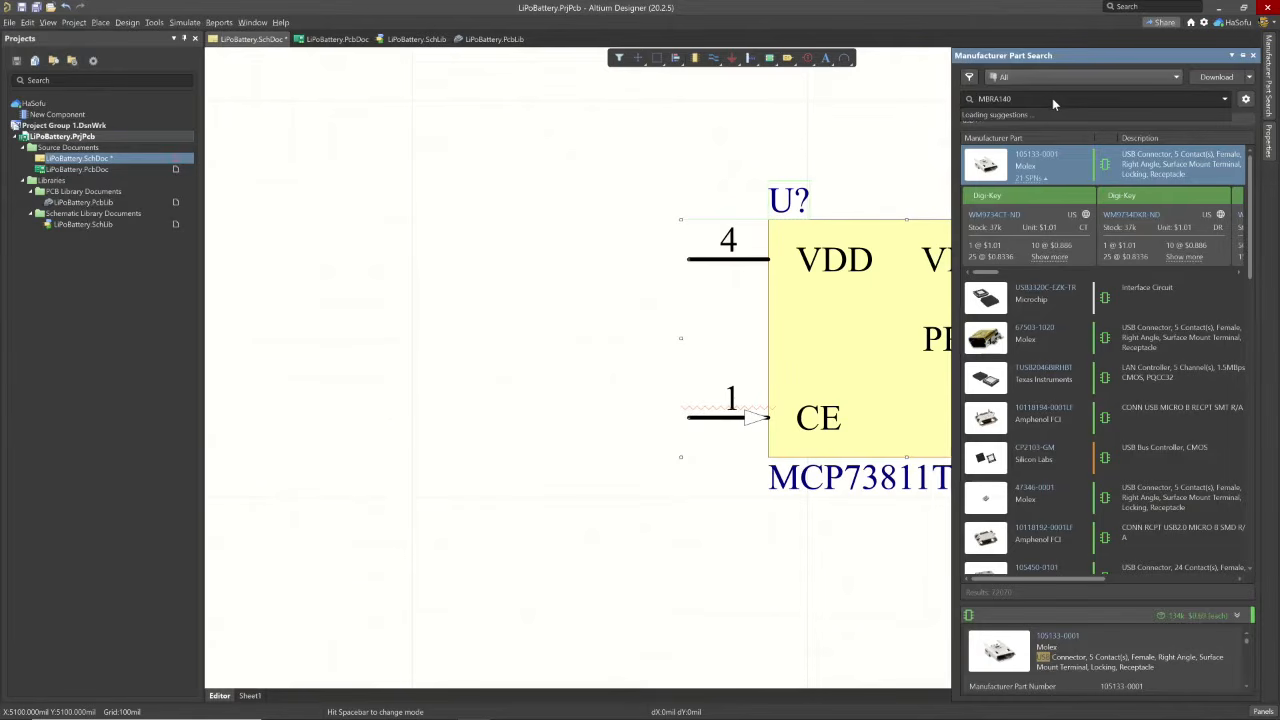
key(Return)
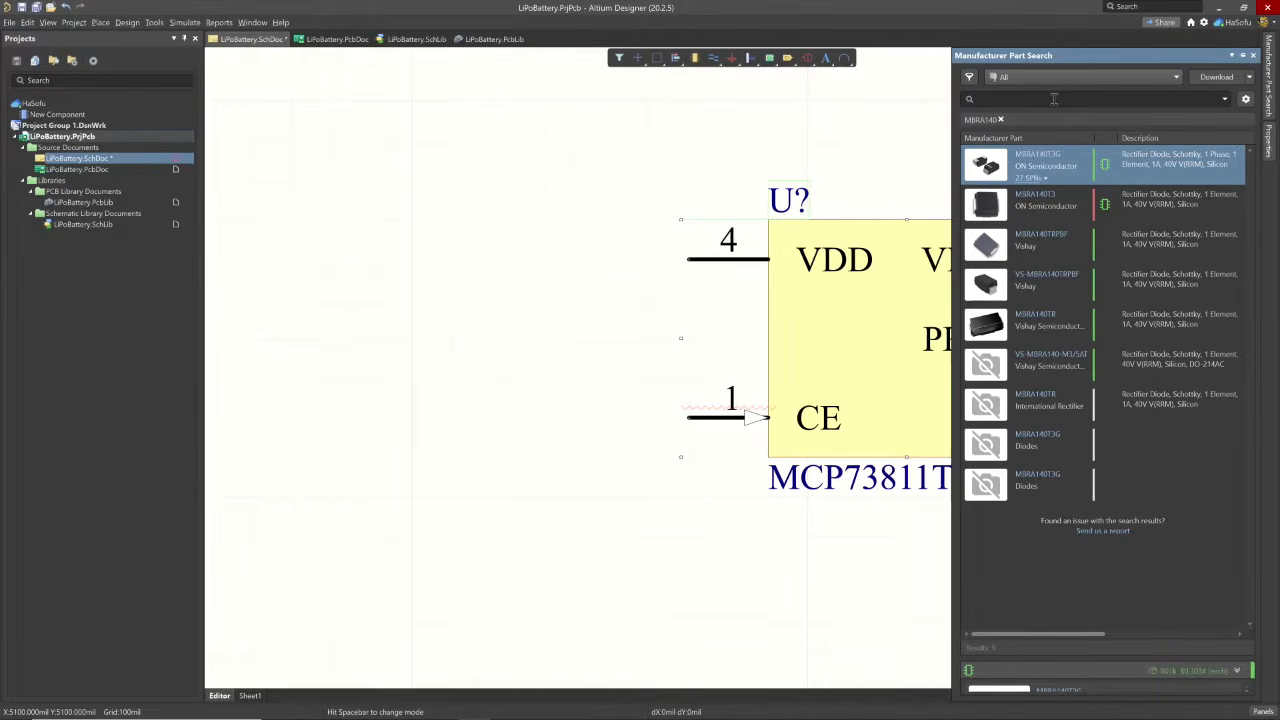
- Place two ON Semiconductor MBRA140T3G diodes, one below the other, between the USB connector and the charger IC
right_click(1110, 160)
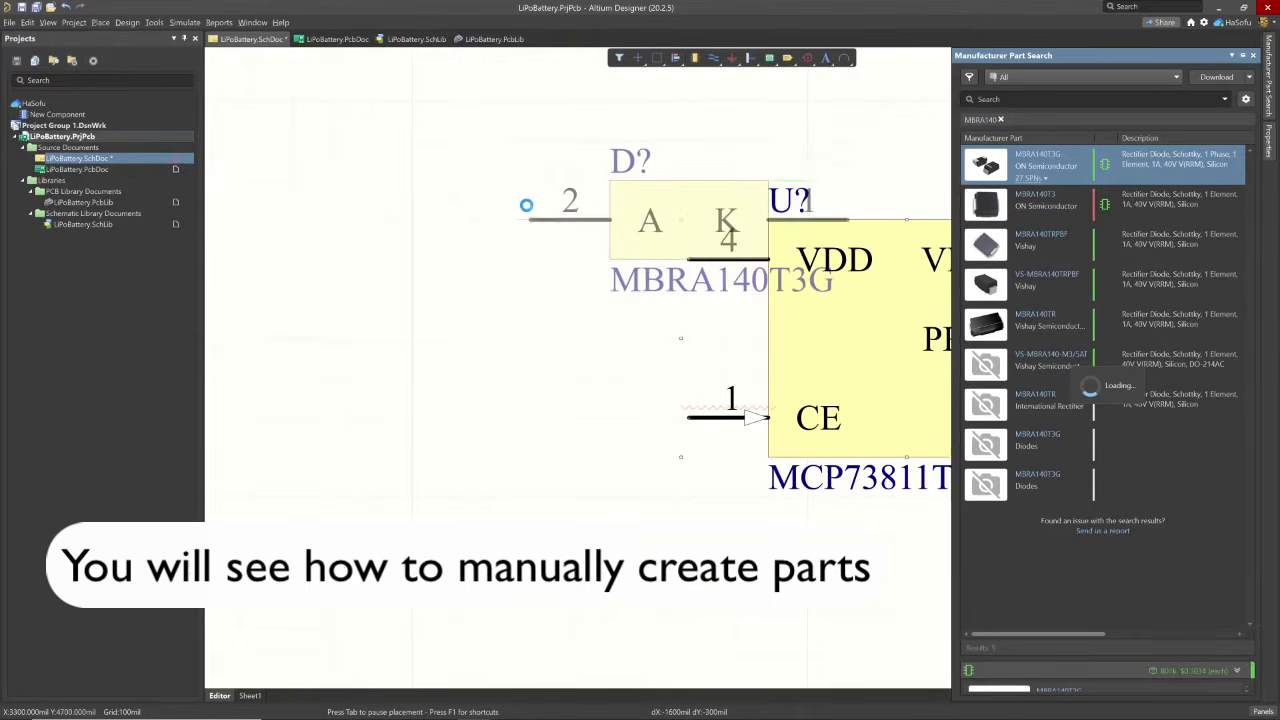
ctrl+scroll(526, 205, down, 2)
ctrl+scroll(526, 205, down, 3)
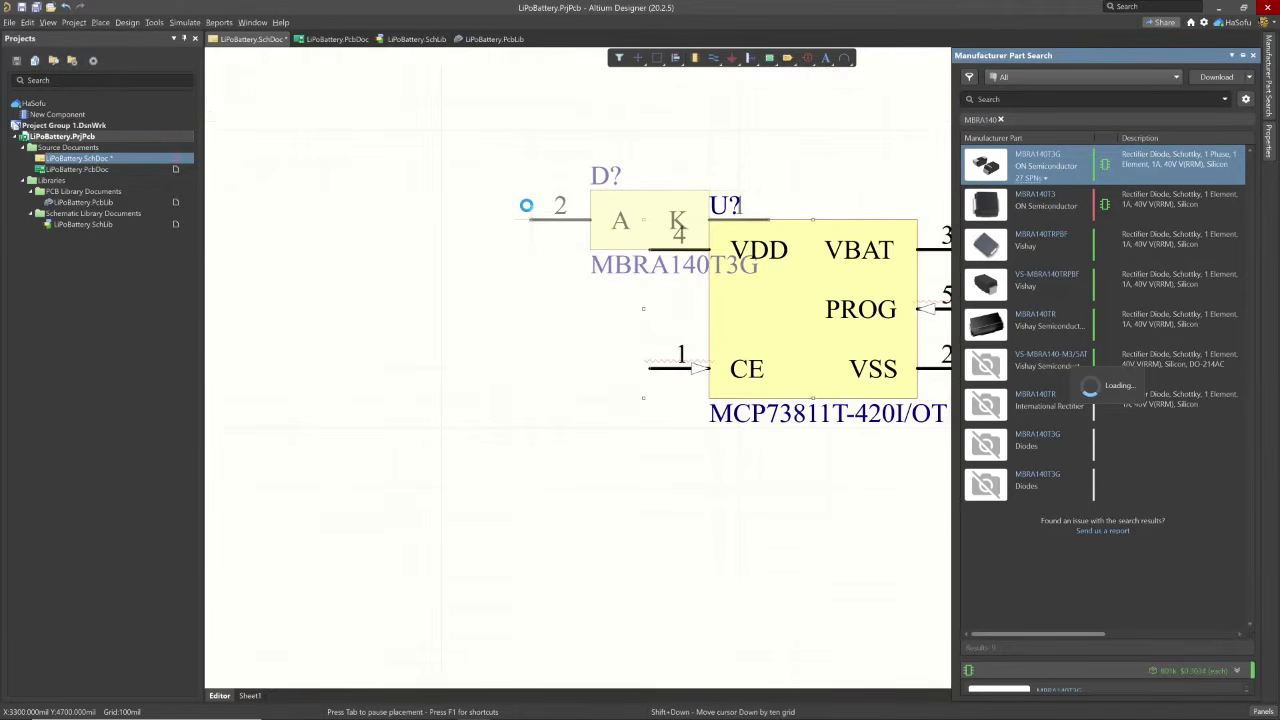
ctrl+scroll(526, 205, down, 1)
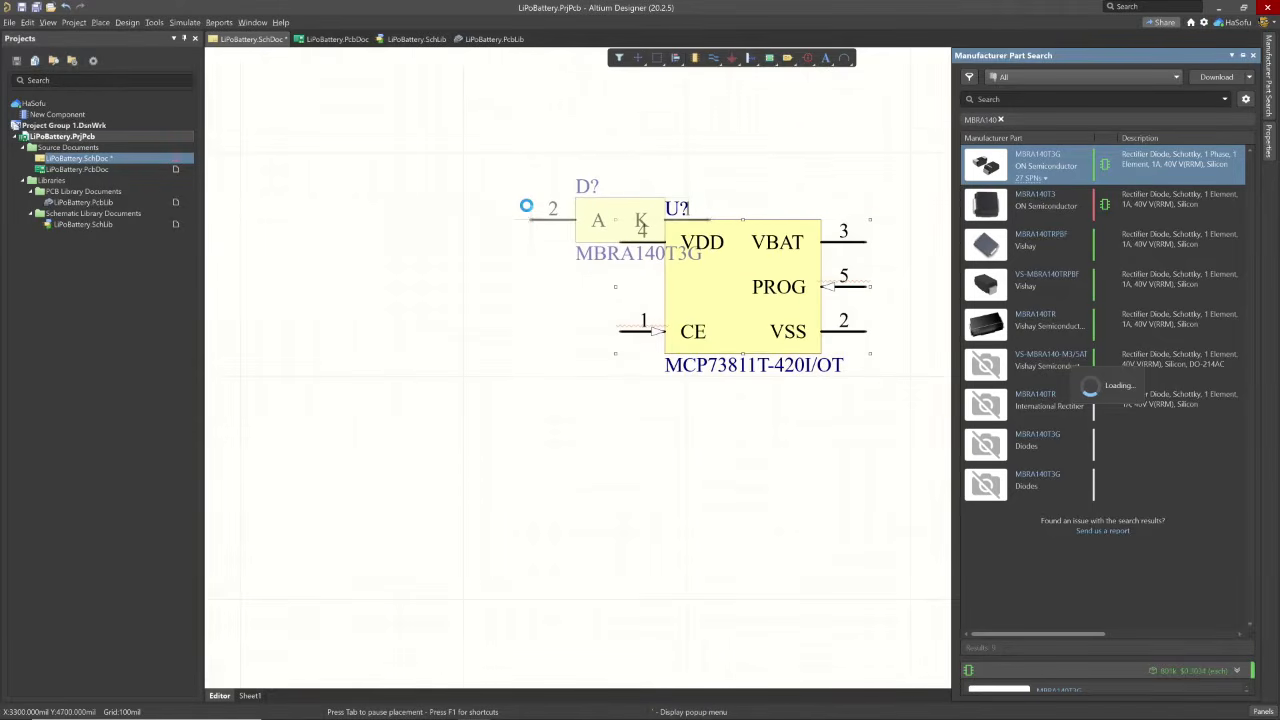
ctrl+scroll(314, 203, down, 1)
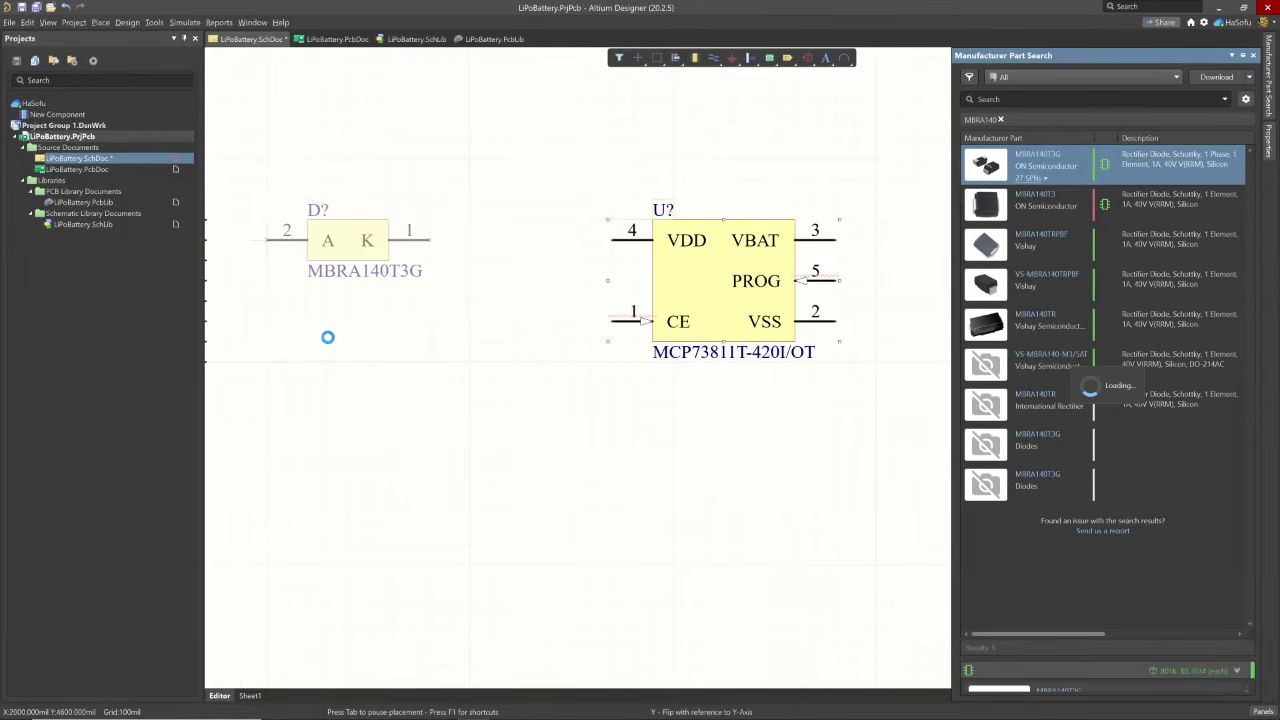
click(346, 343)
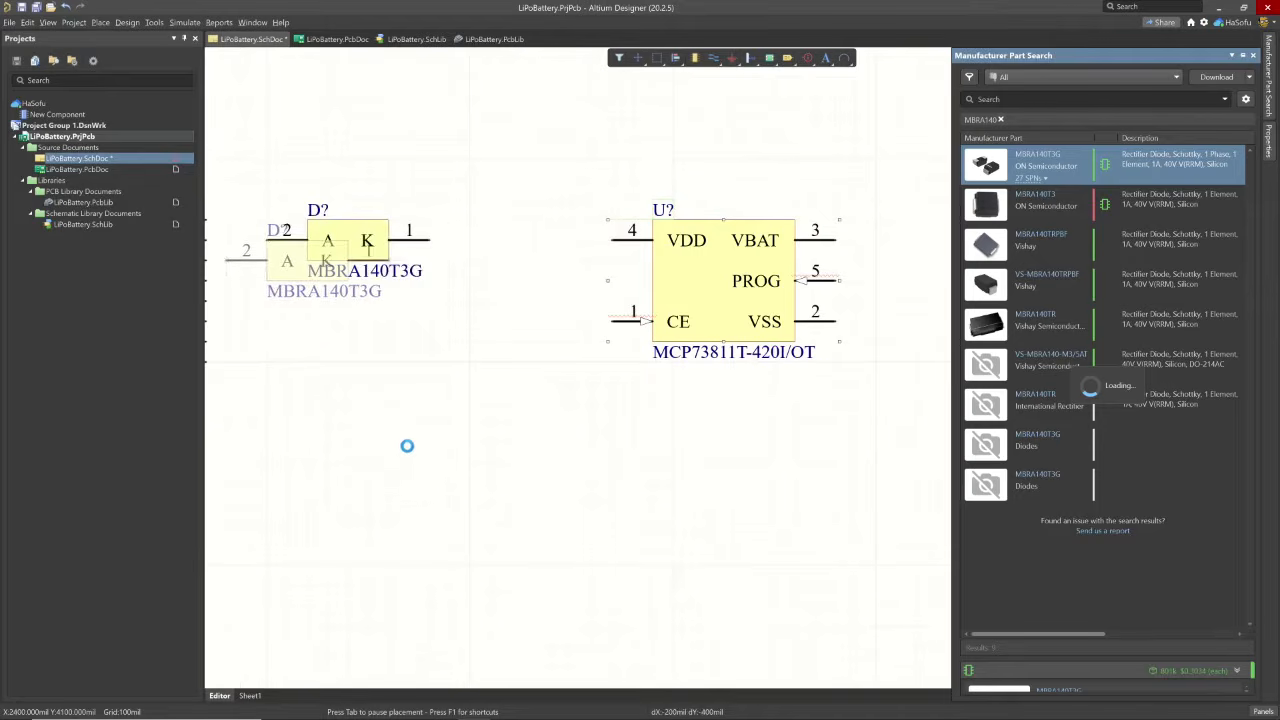
click(360, 400)
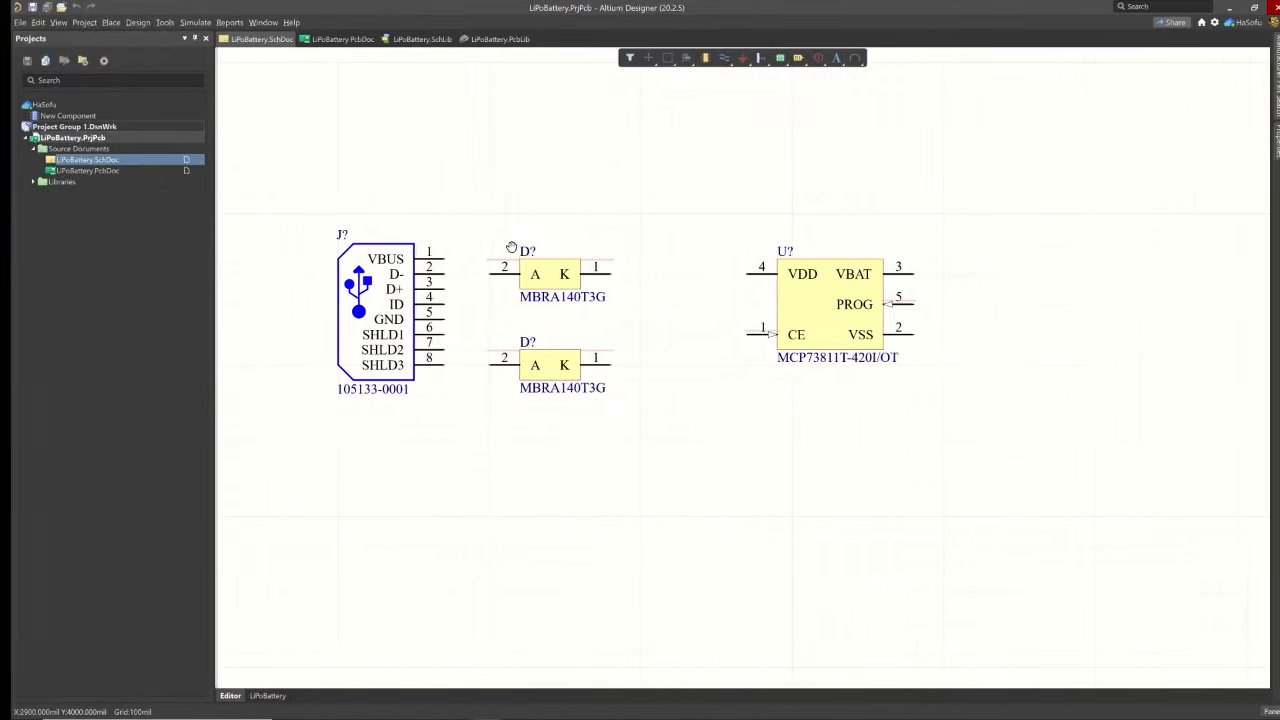
- Search the manufacturer parts for power jack 2.1
click(1270, 80)
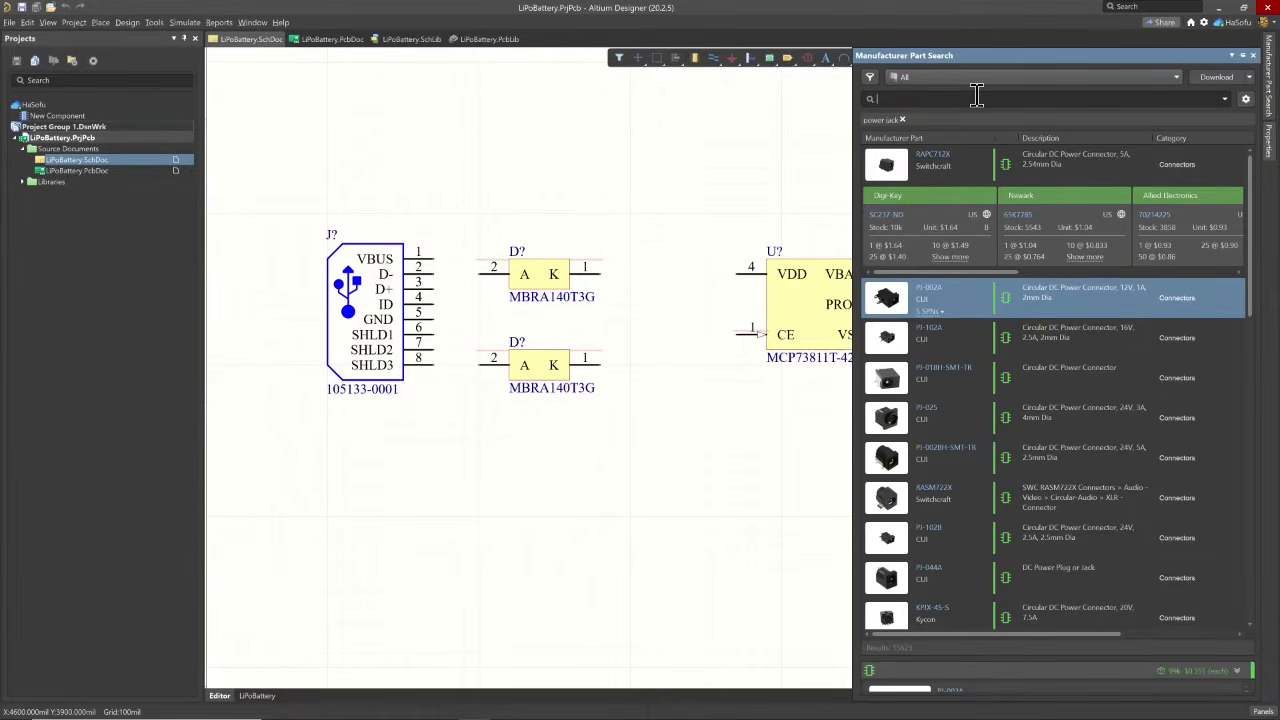
text(j)
text(power jack)
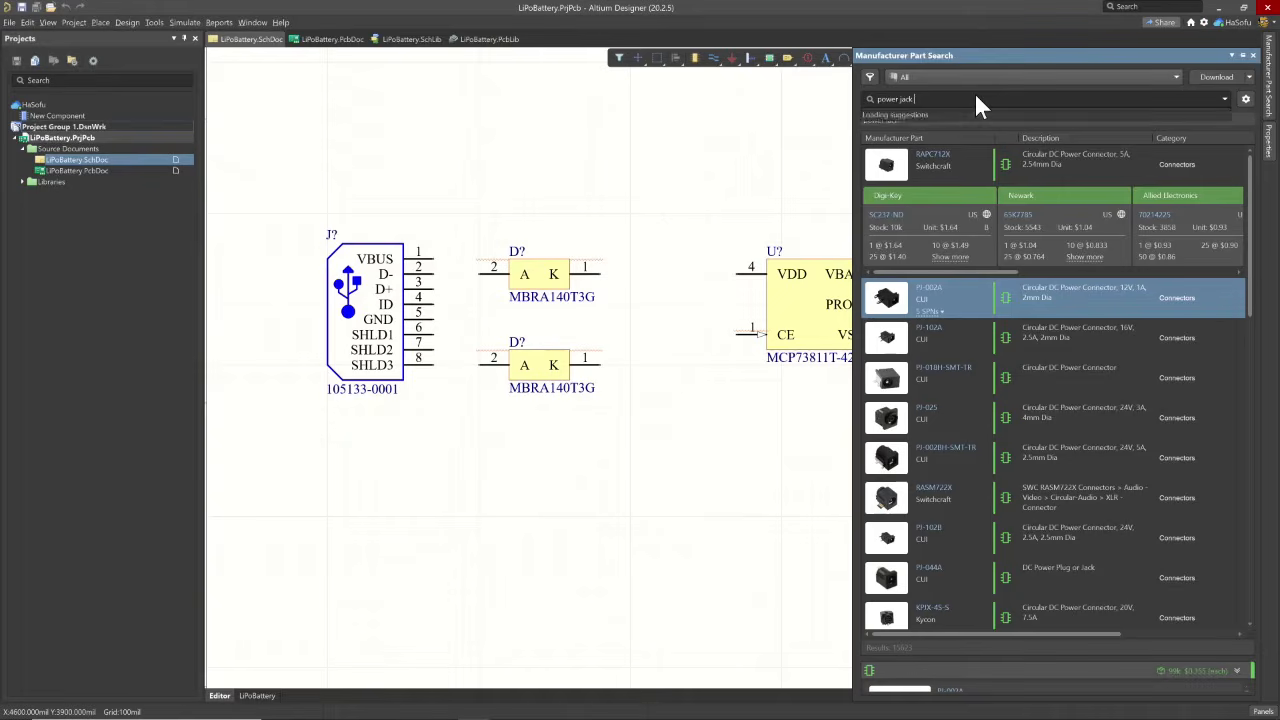
text( 2.2)
key(BackSpace)
text(1)
key(Return)
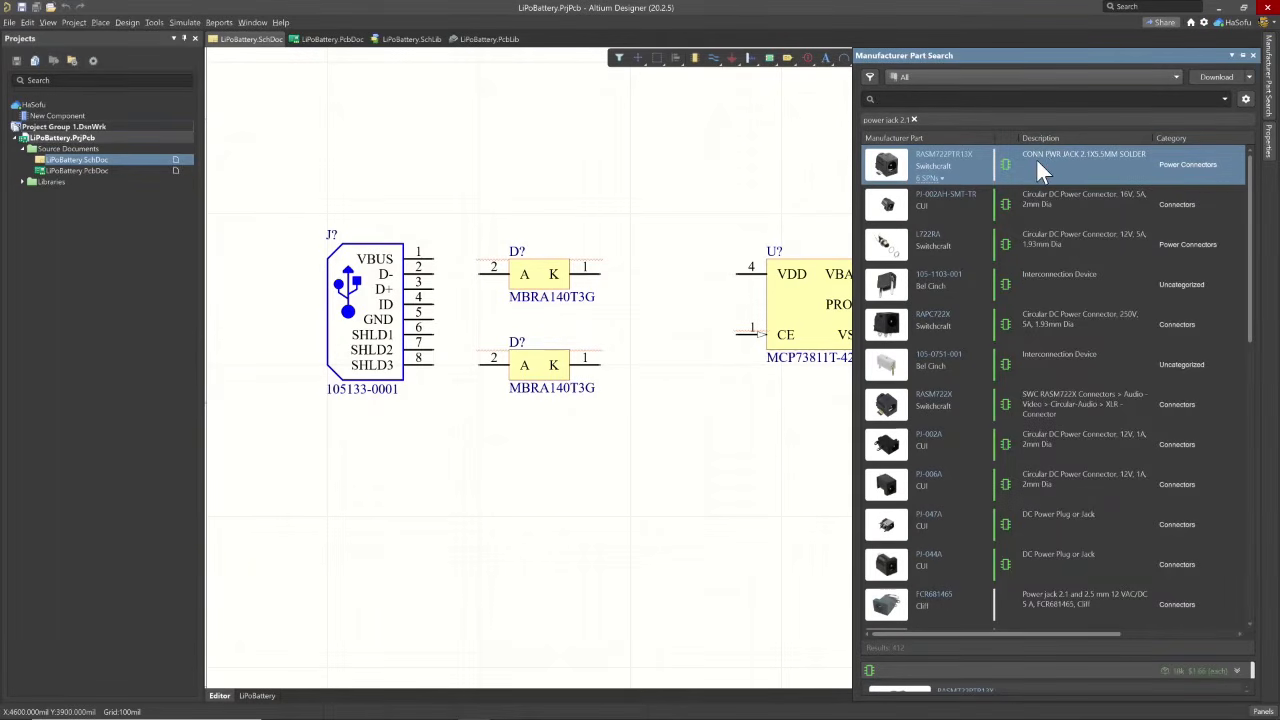
- Examine the Digi-Key product page of the Switchcraft RASM722PTR13X from its supplier listing SC2028-1-ND and return to Altium Designer
click(940, 178)
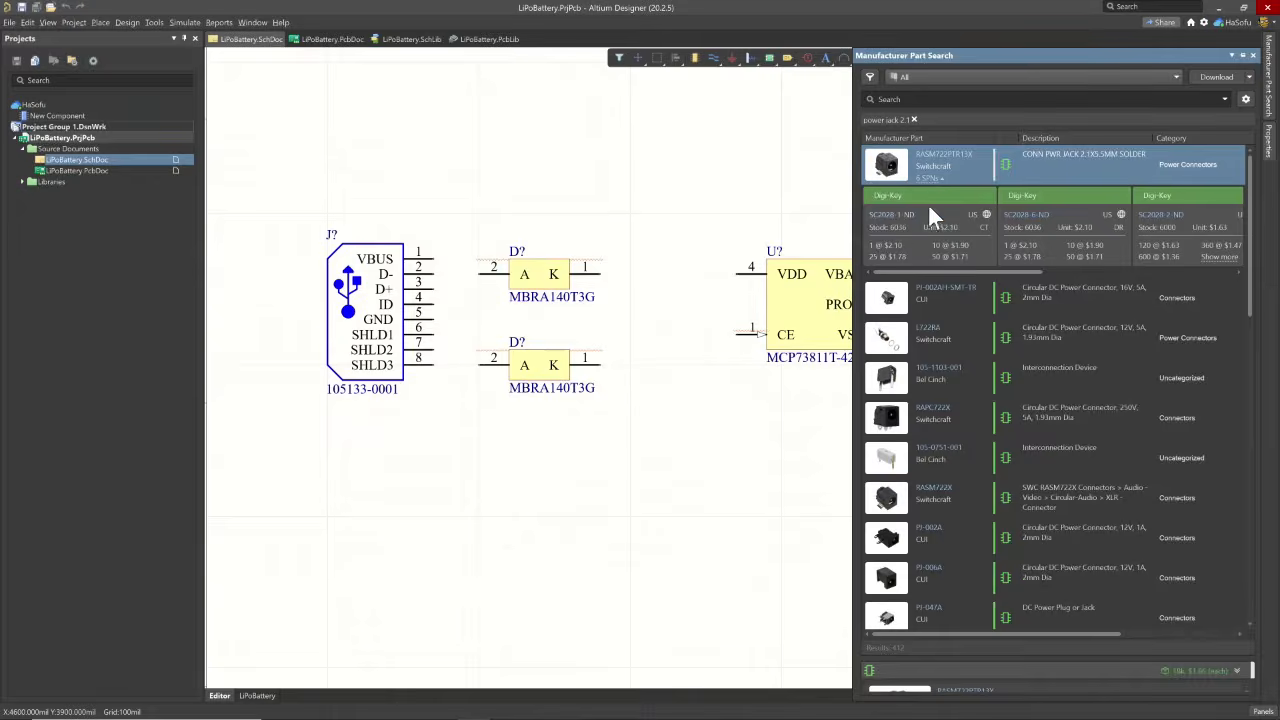
click(929, 210)
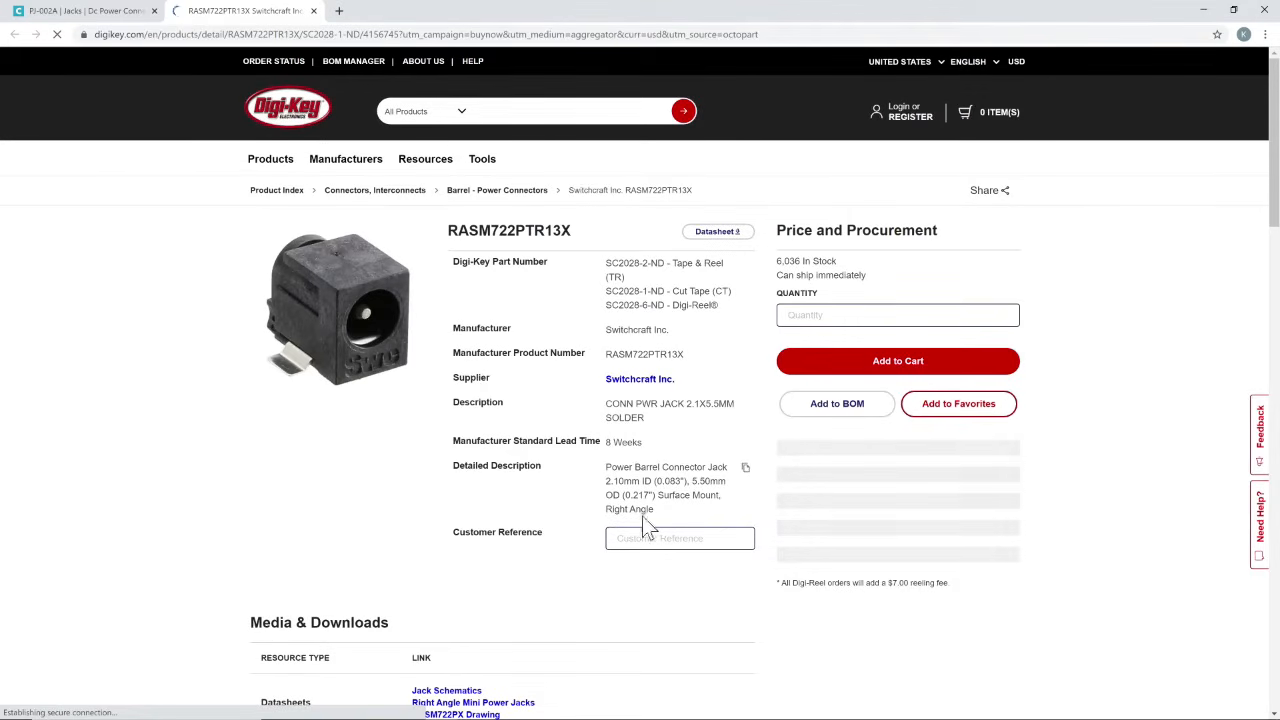
scroll(508, 670, down, 1)
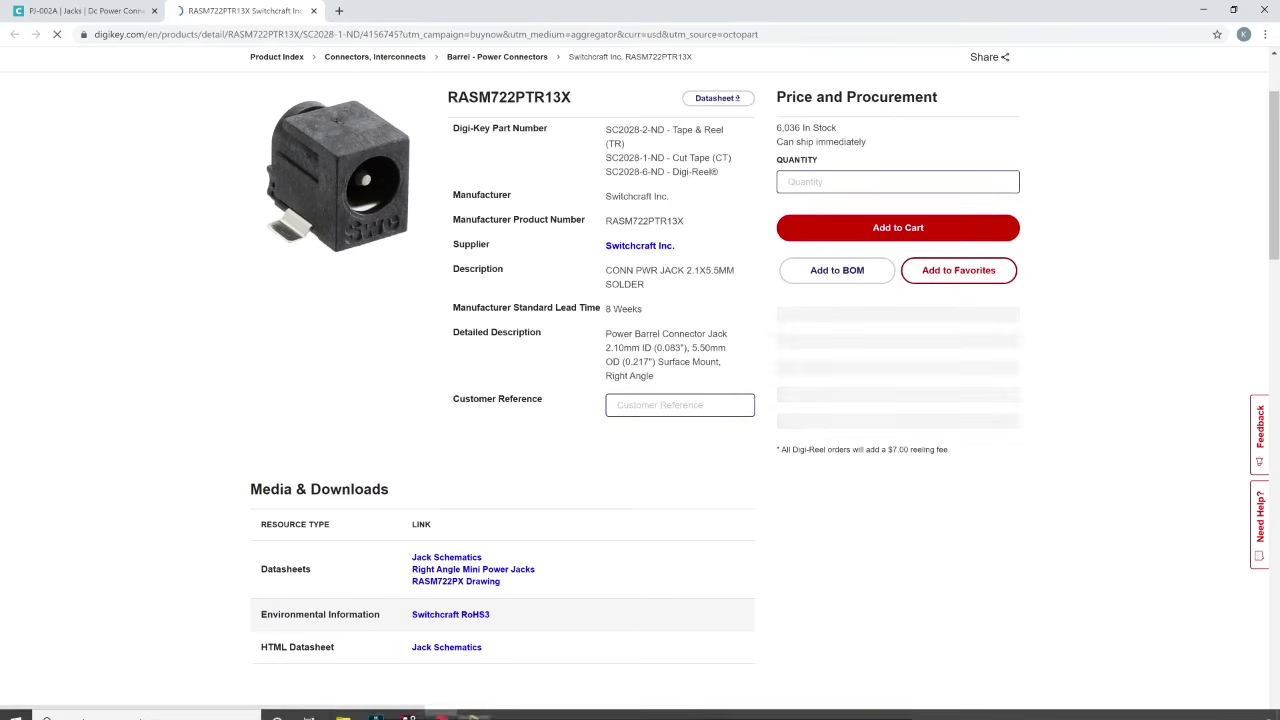
click(409, 707)
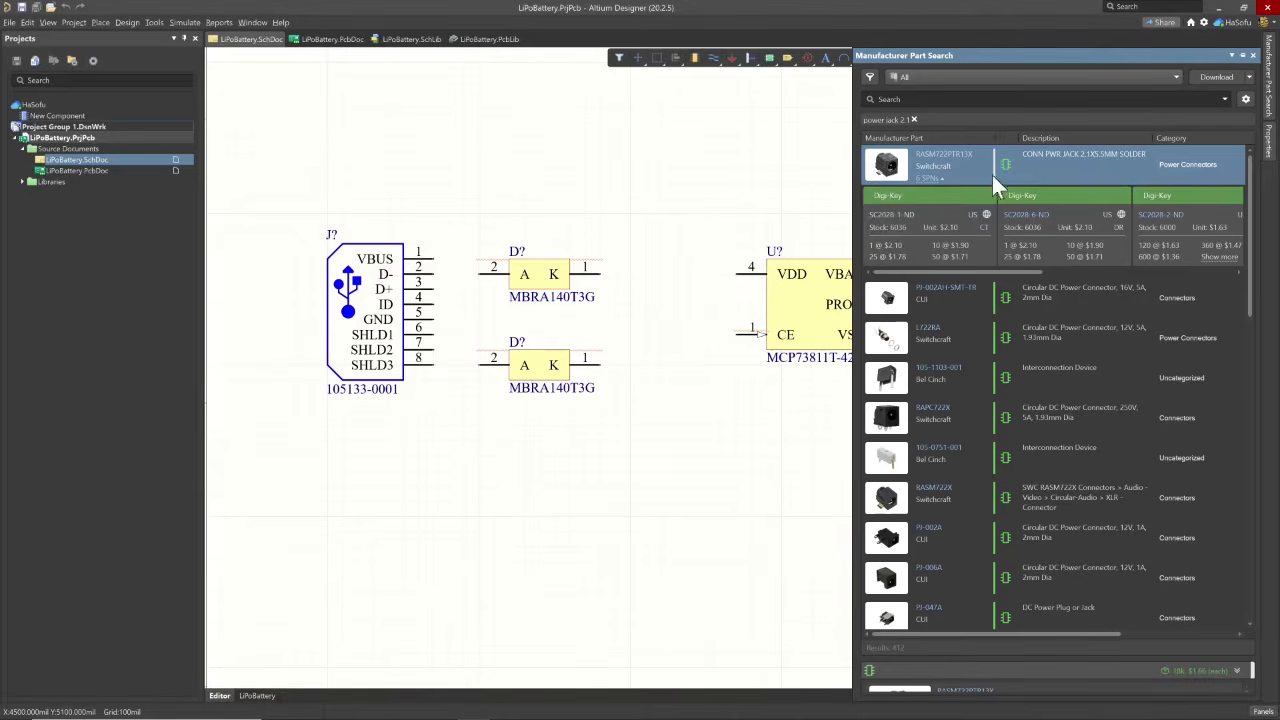
- Place the Switchcraft RASM722PTR13X power jack below the USB connector and switch to the SparkFun parts list
right_click(1047, 164)
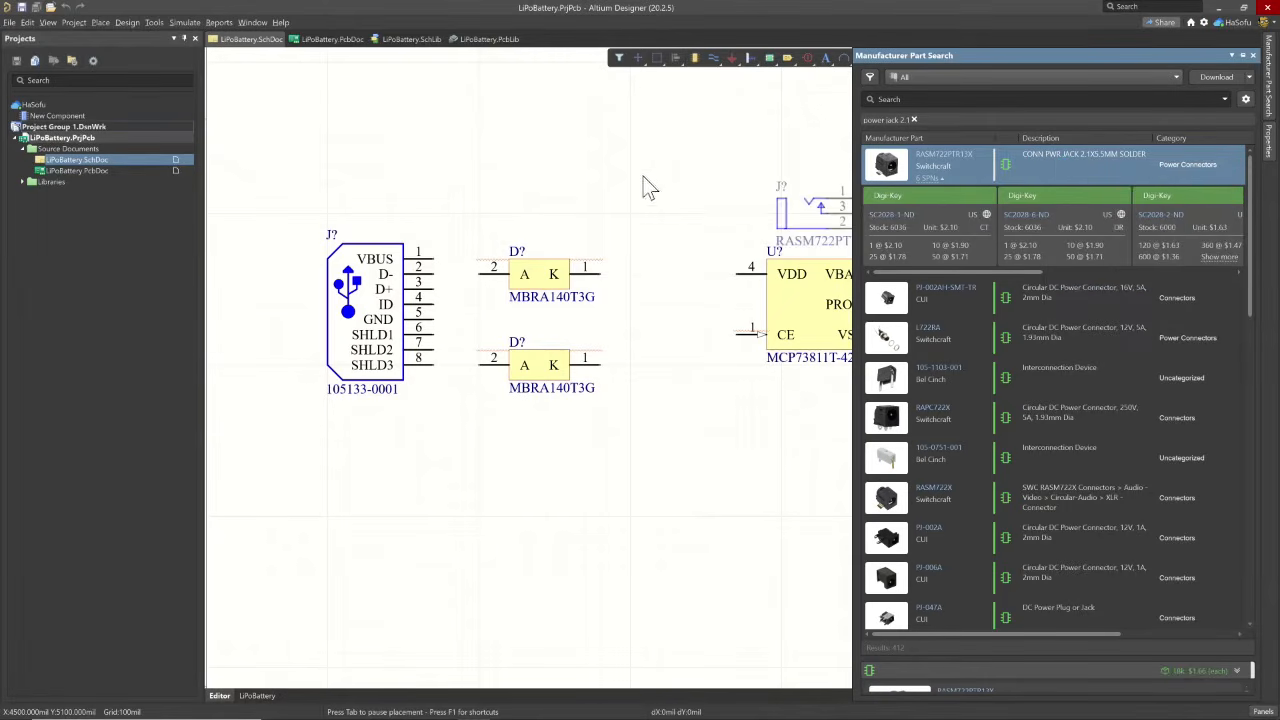
click(373, 494)
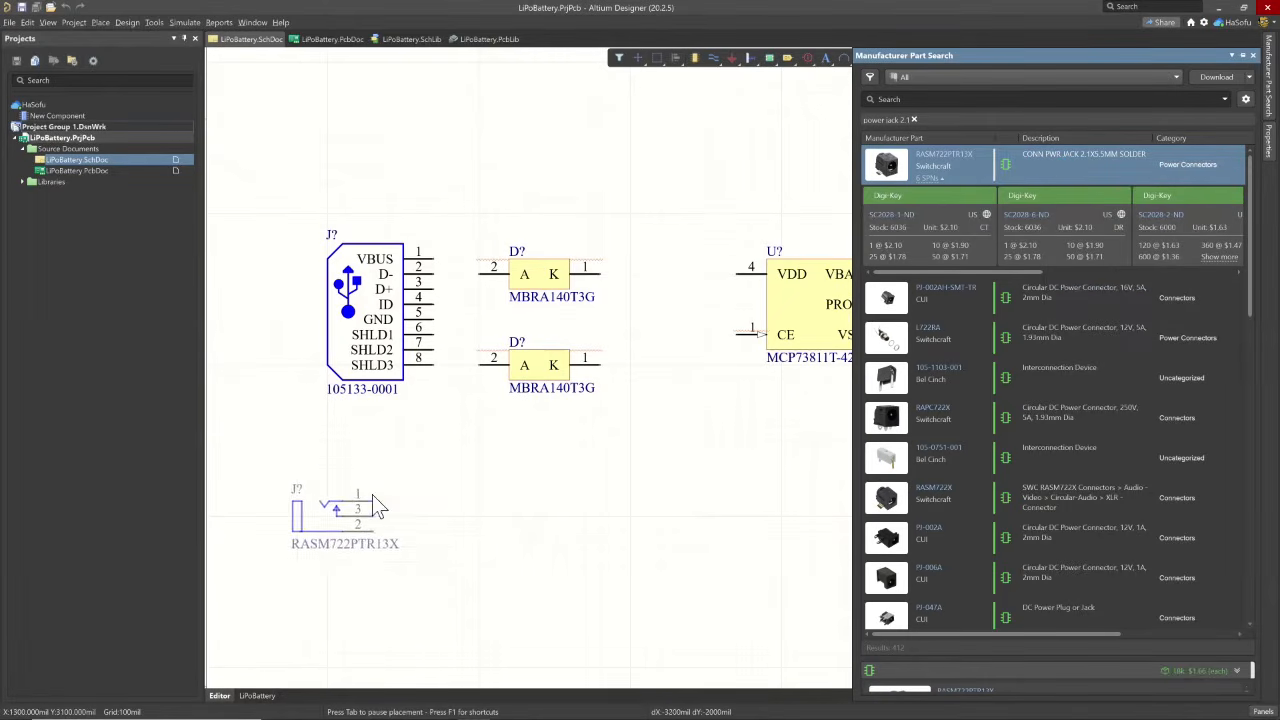
click(702, 465)
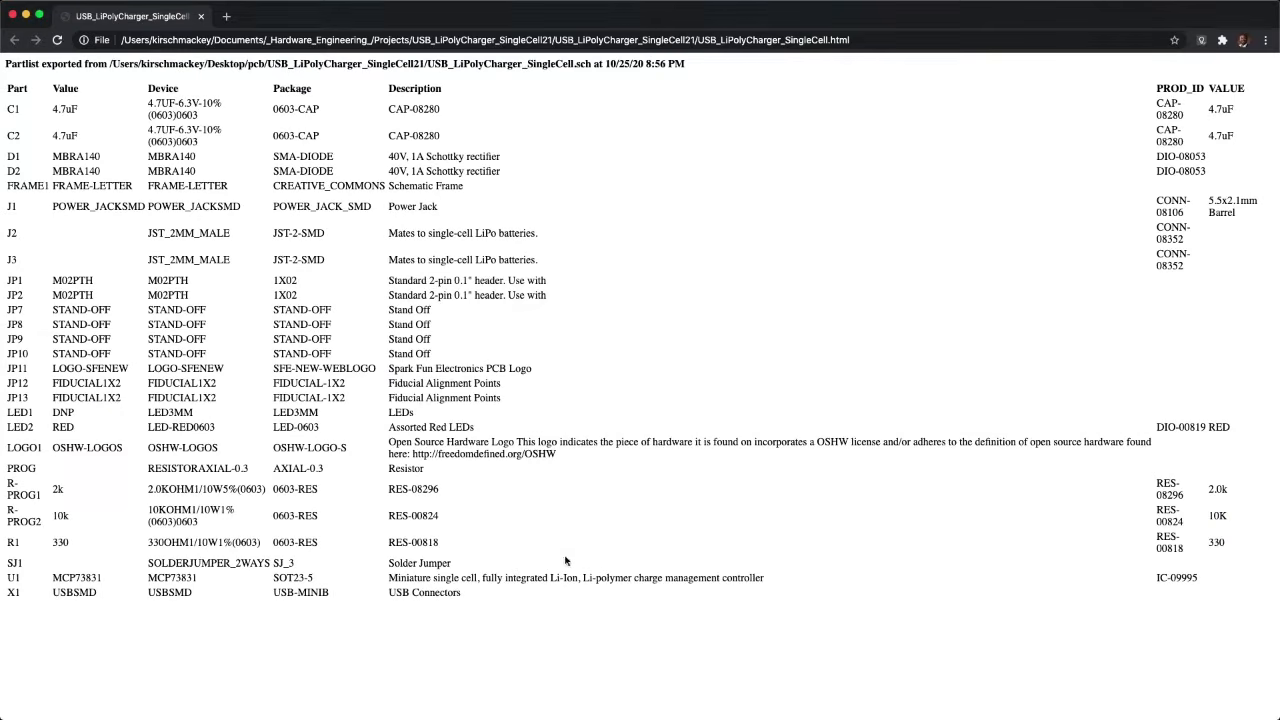
mouse_move(408, 718)
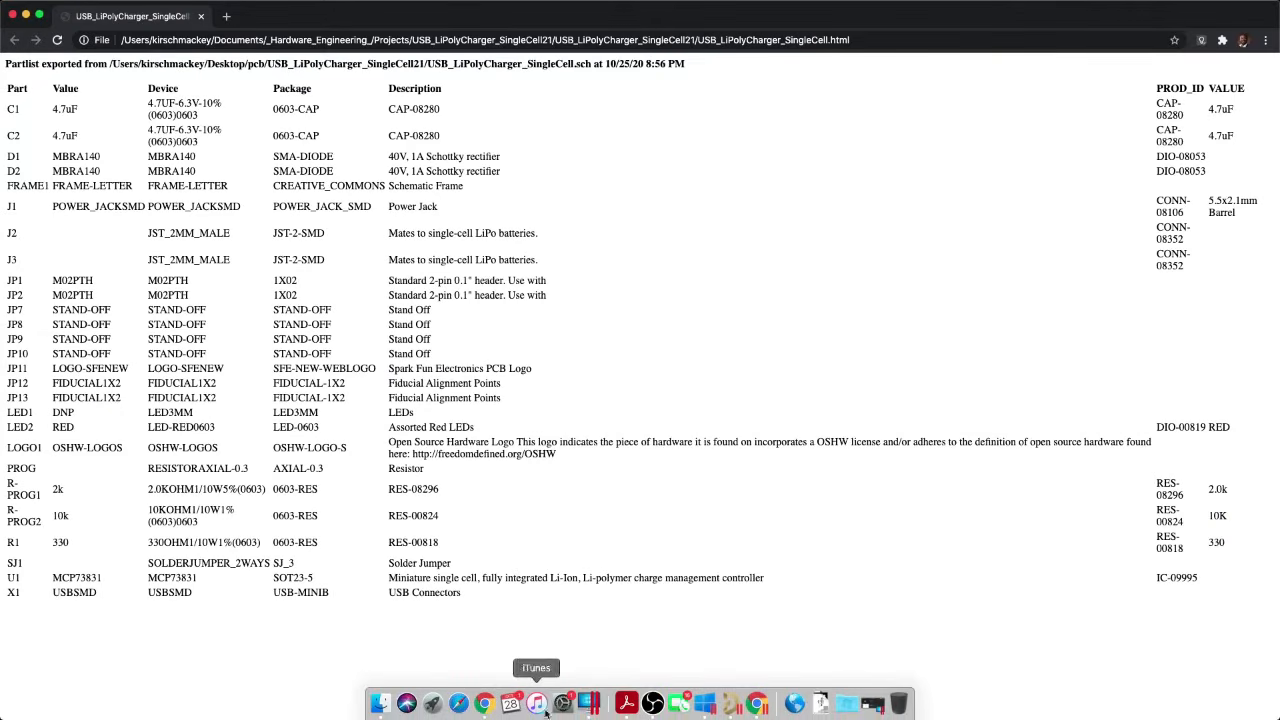
- Check the capacitors in the SparkFun charger schematic PDF and parts list, and open Manufacturer Part Search in Altium Designer
click(626, 705)
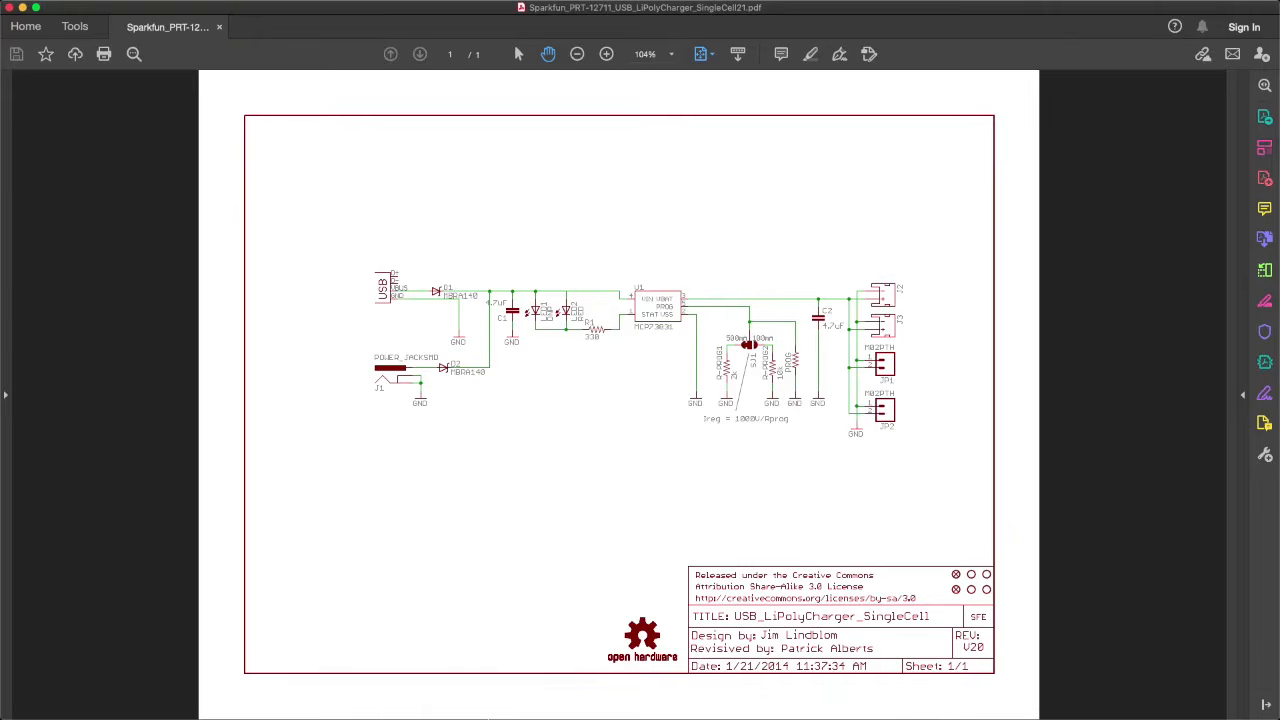
click(481, 702)
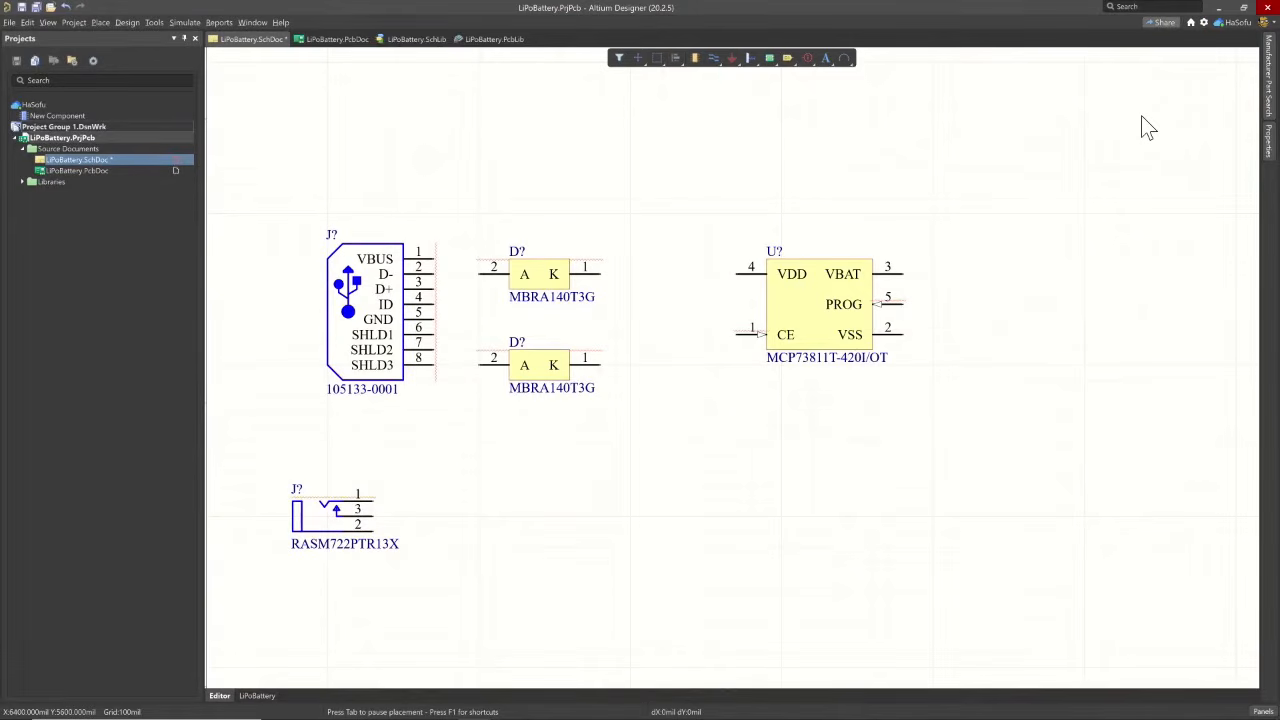
click(1268, 86)
click(980, 100)
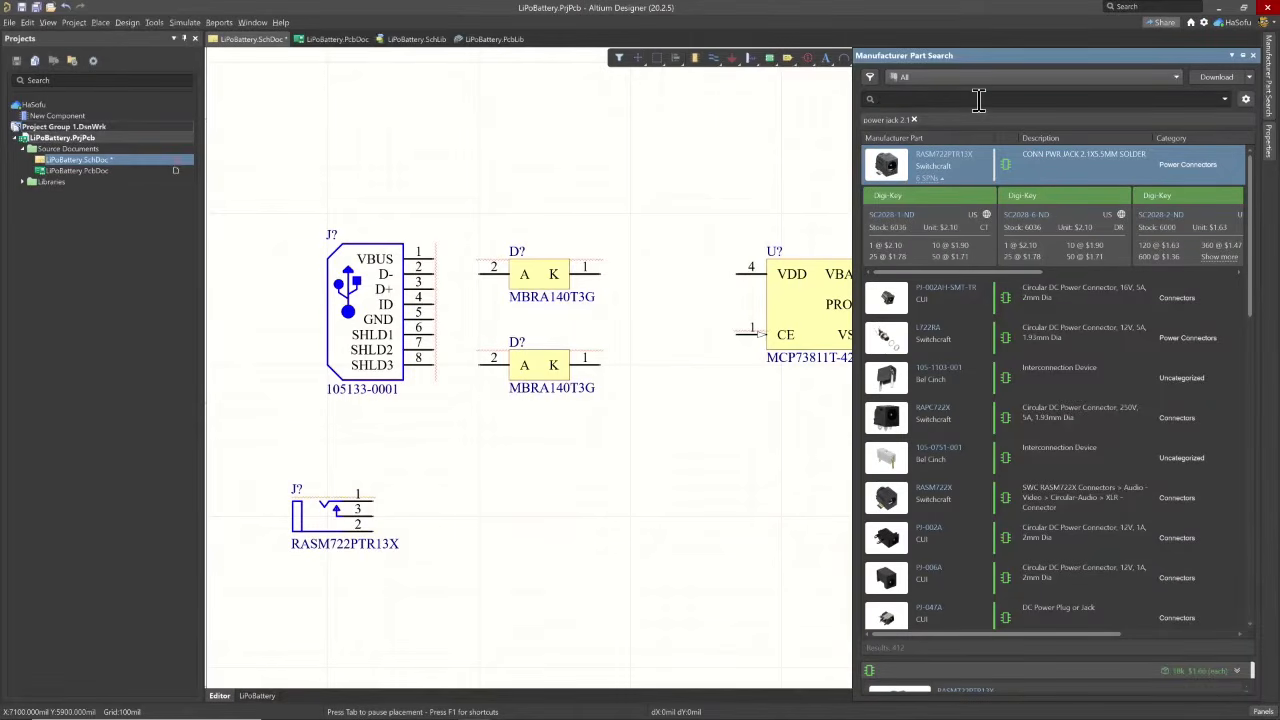
text(capc)
key(BackSpace)
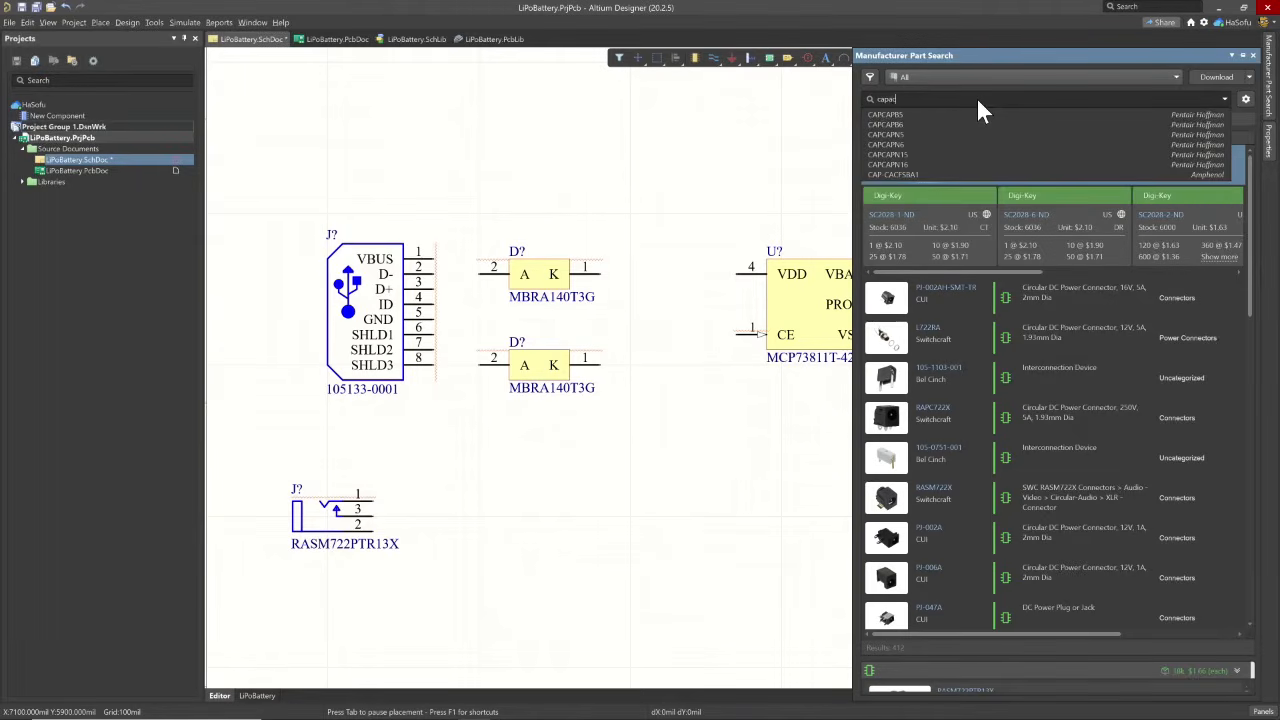
text(acitor)
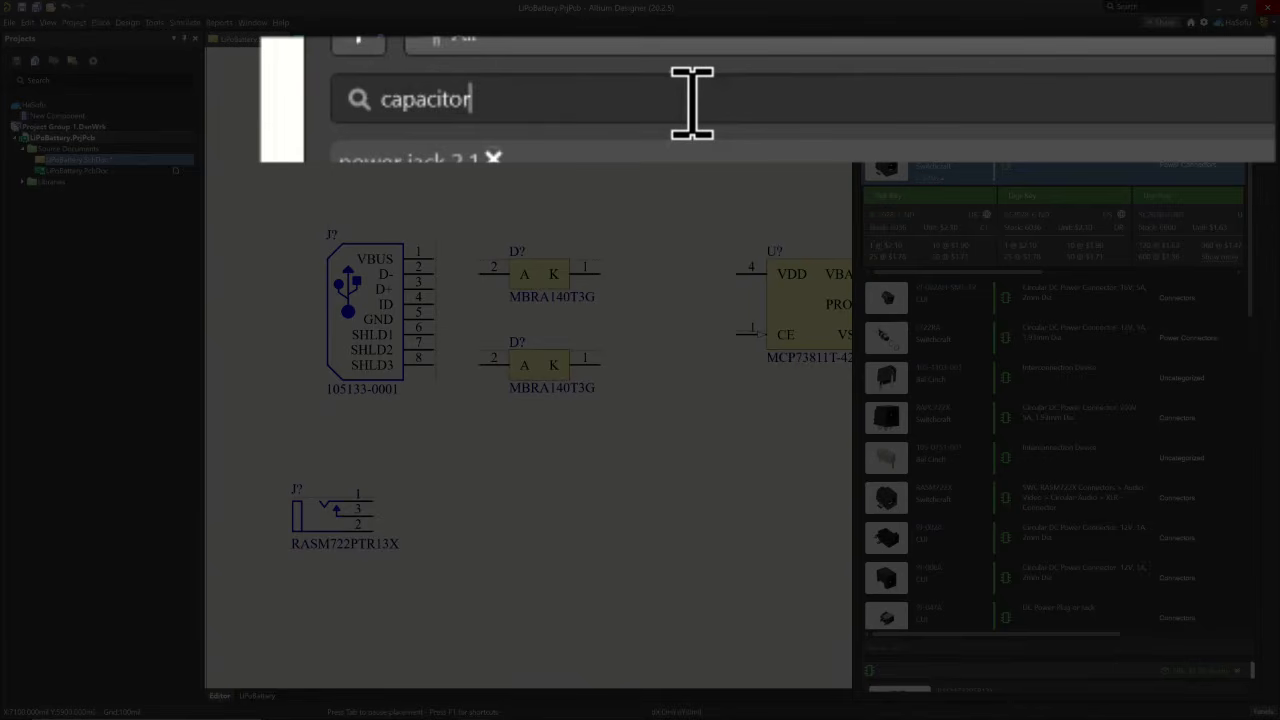
key(BackSpace)
key(BackSpace)
key(BackSpace)
key(BackSpace)
key(BackSpace)
key(BackSpace)
key(BackSpace)
key(BackSpace)
key(BackSpace)
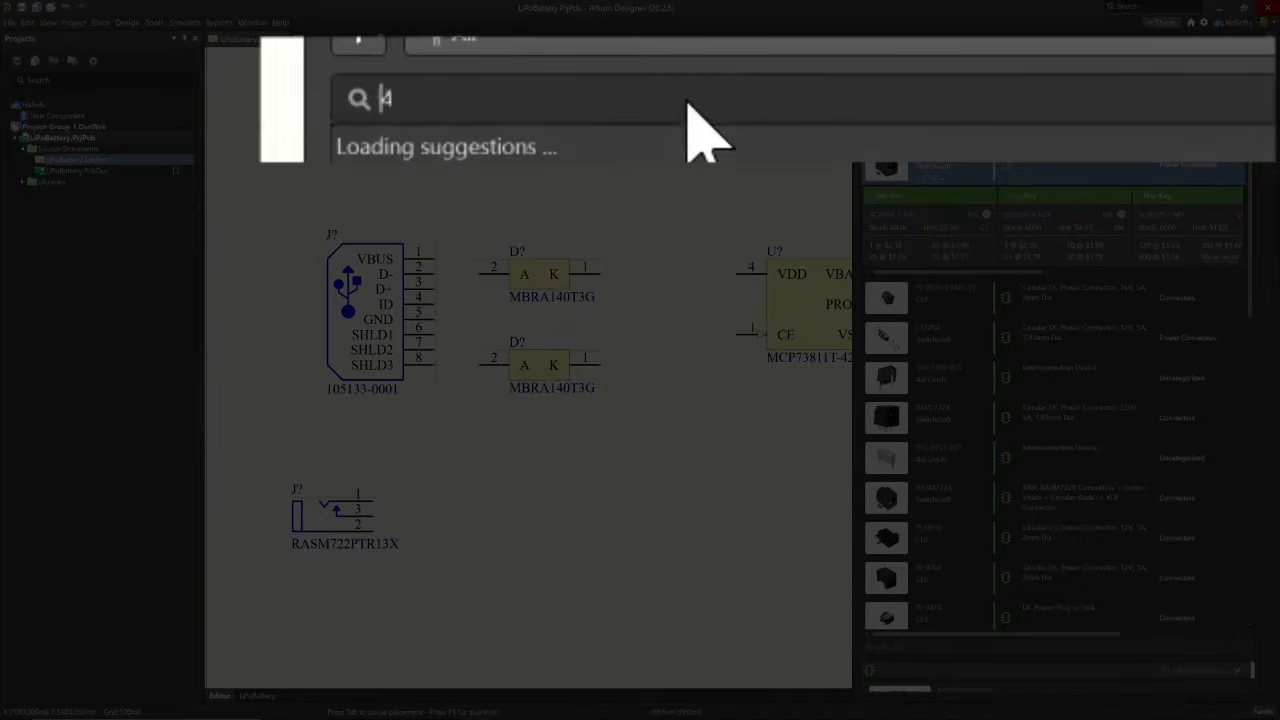
- Search the manufacturer parts for 4.7uf cap cer 6.3v
text(4.7)
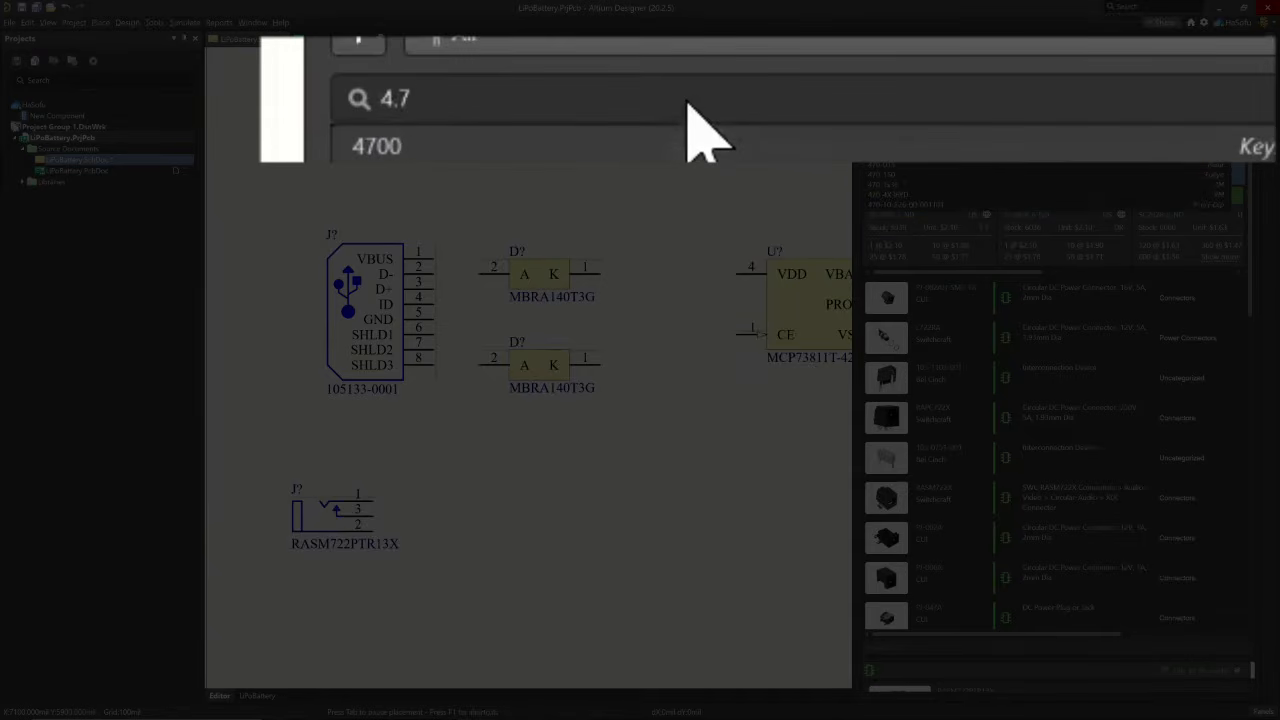
text(uf)
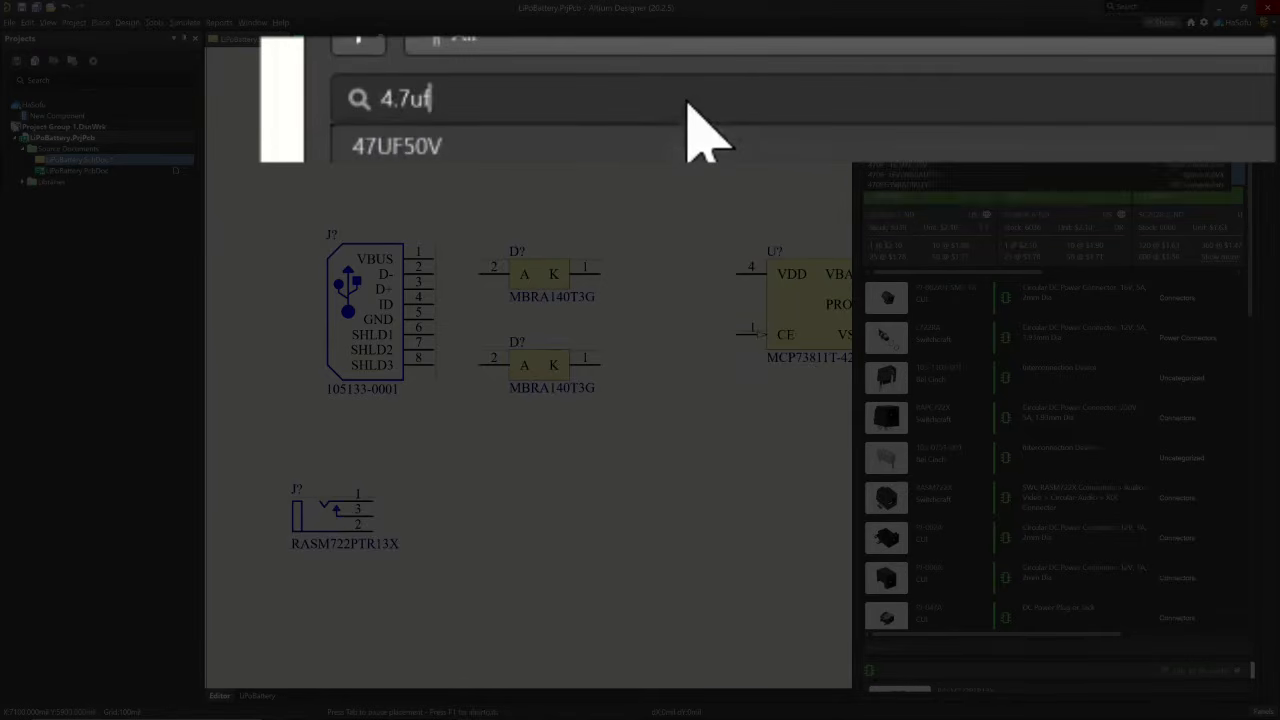
text( cap cer)
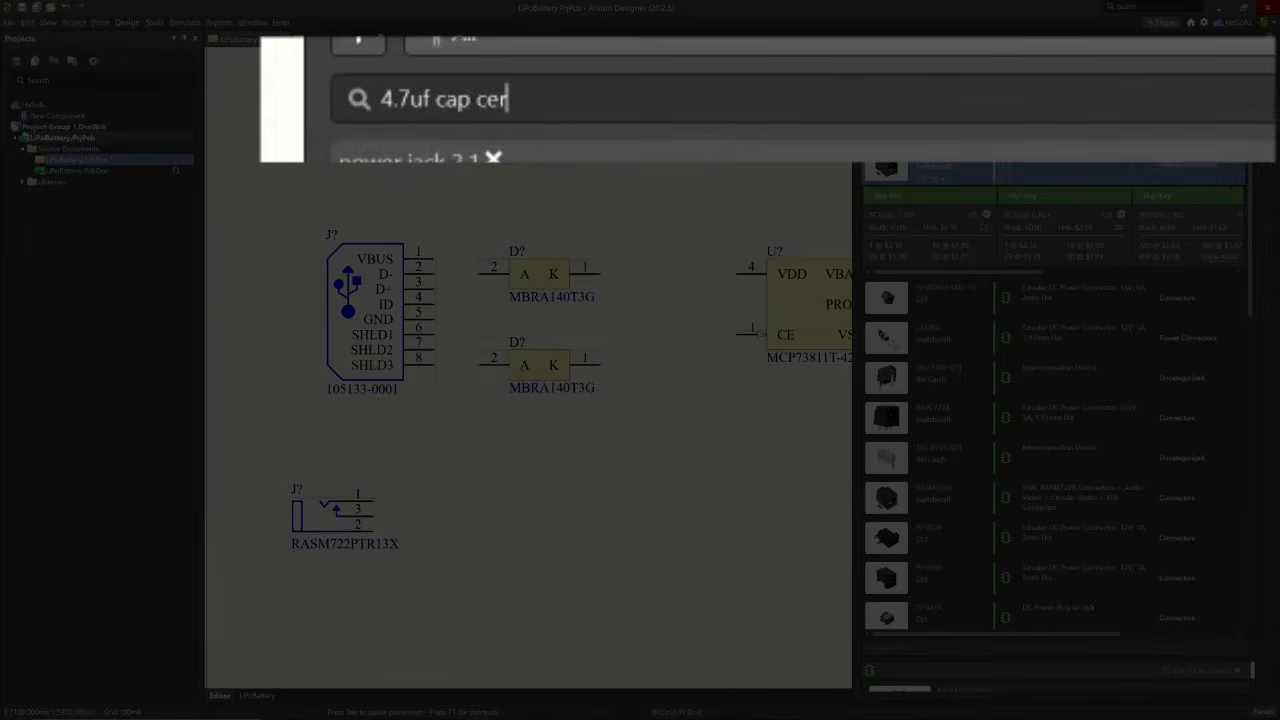
text( 6)
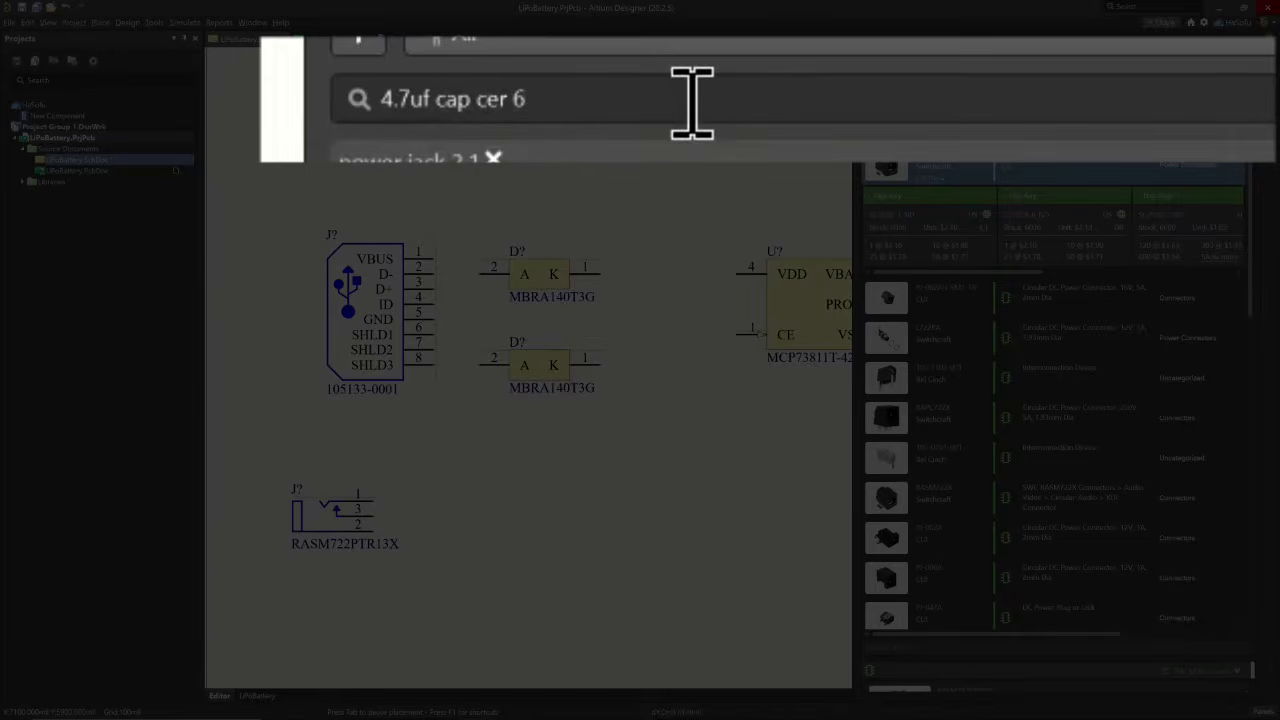
text(.3v)
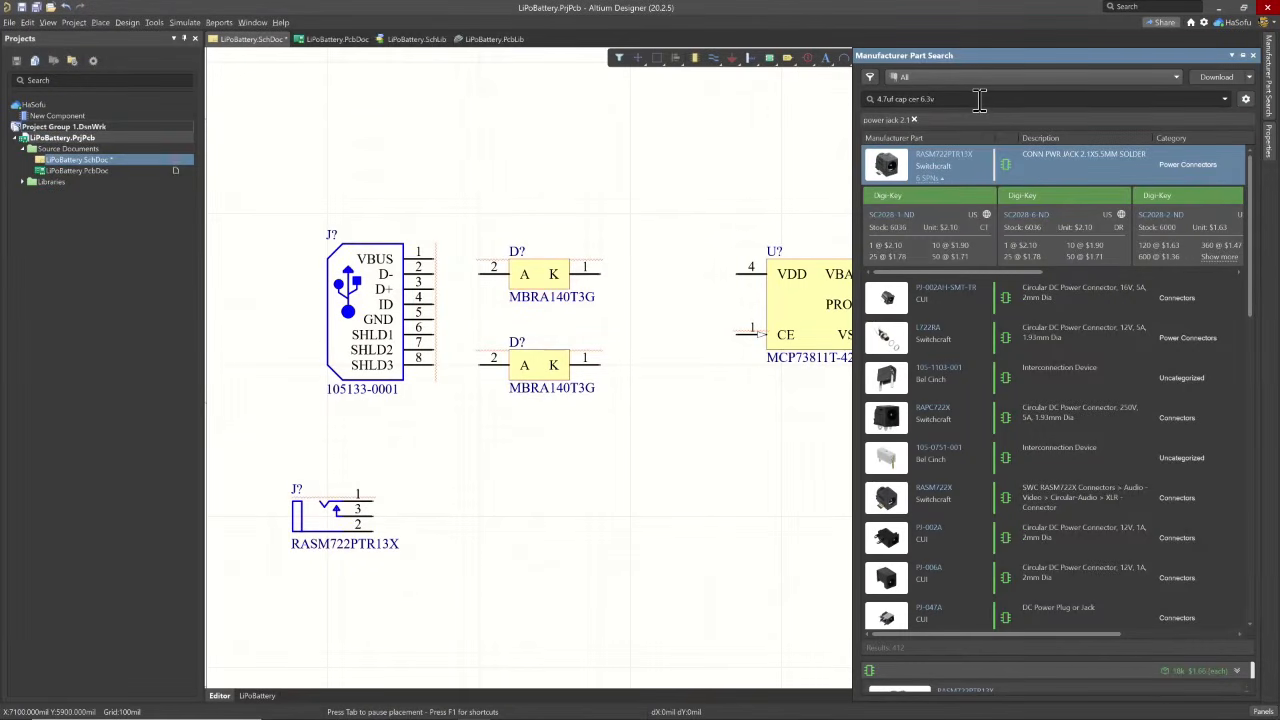
key(Return)
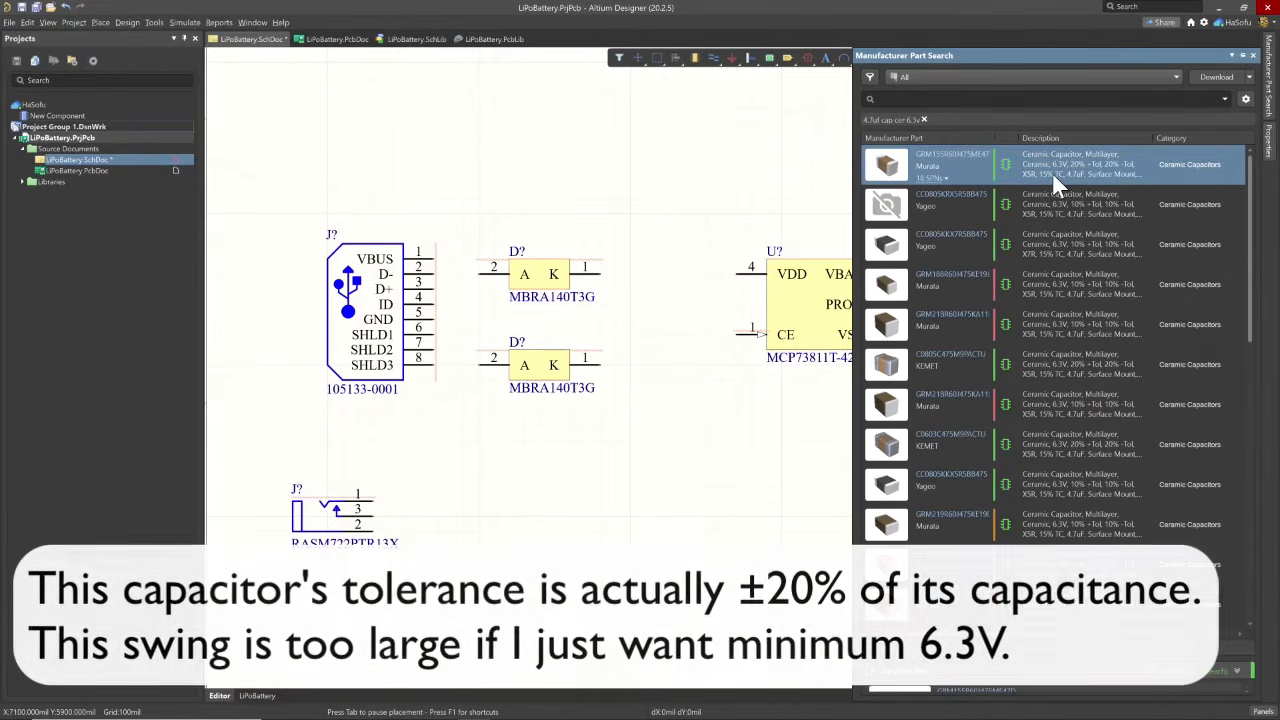
- Filter the capacitor results to a positive tolerance of 10%
click(867, 79)
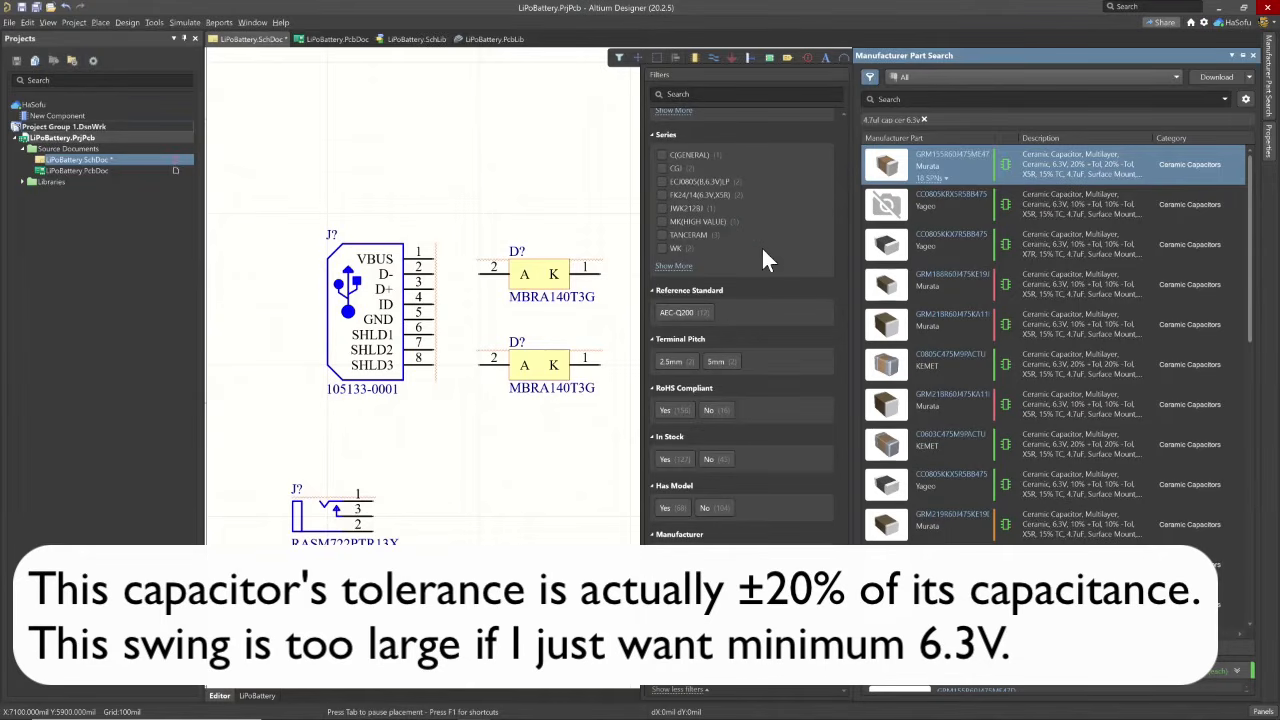
scroll(765, 260, down, 10)
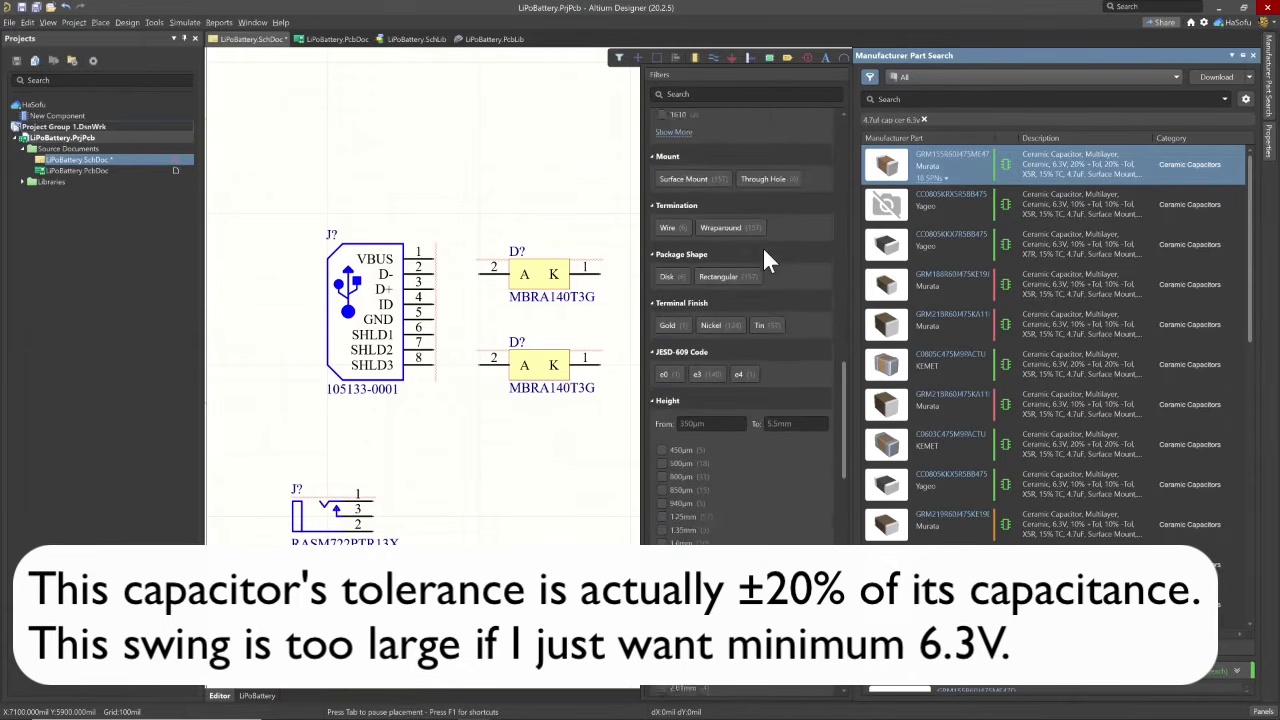
scroll(765, 260, down, 10)
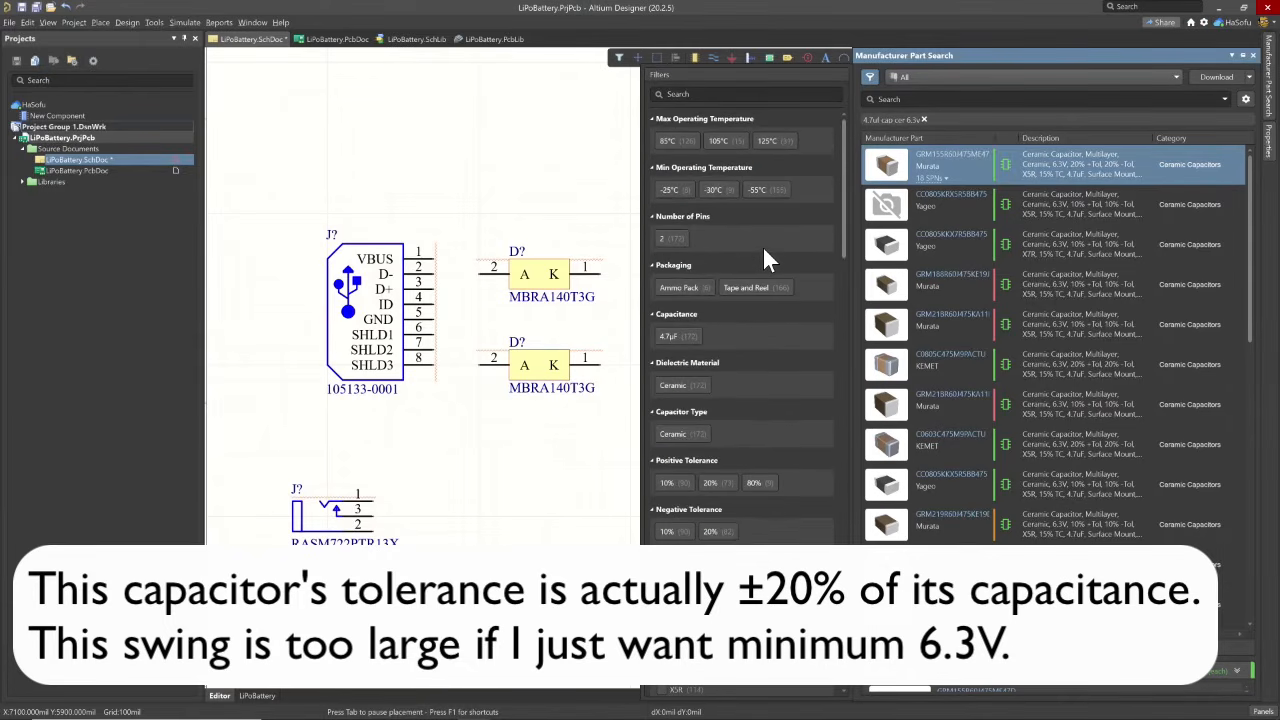
scroll(788, 245, down, 2)
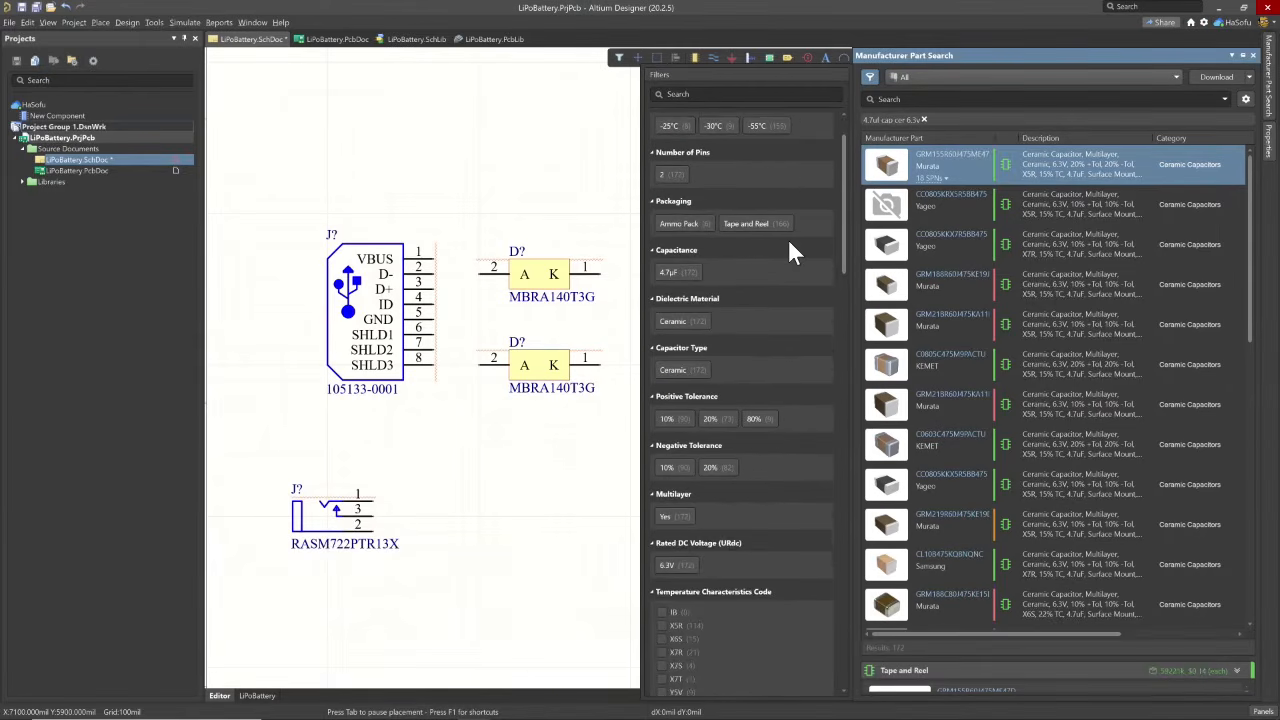
scroll(778, 247, down, 4)
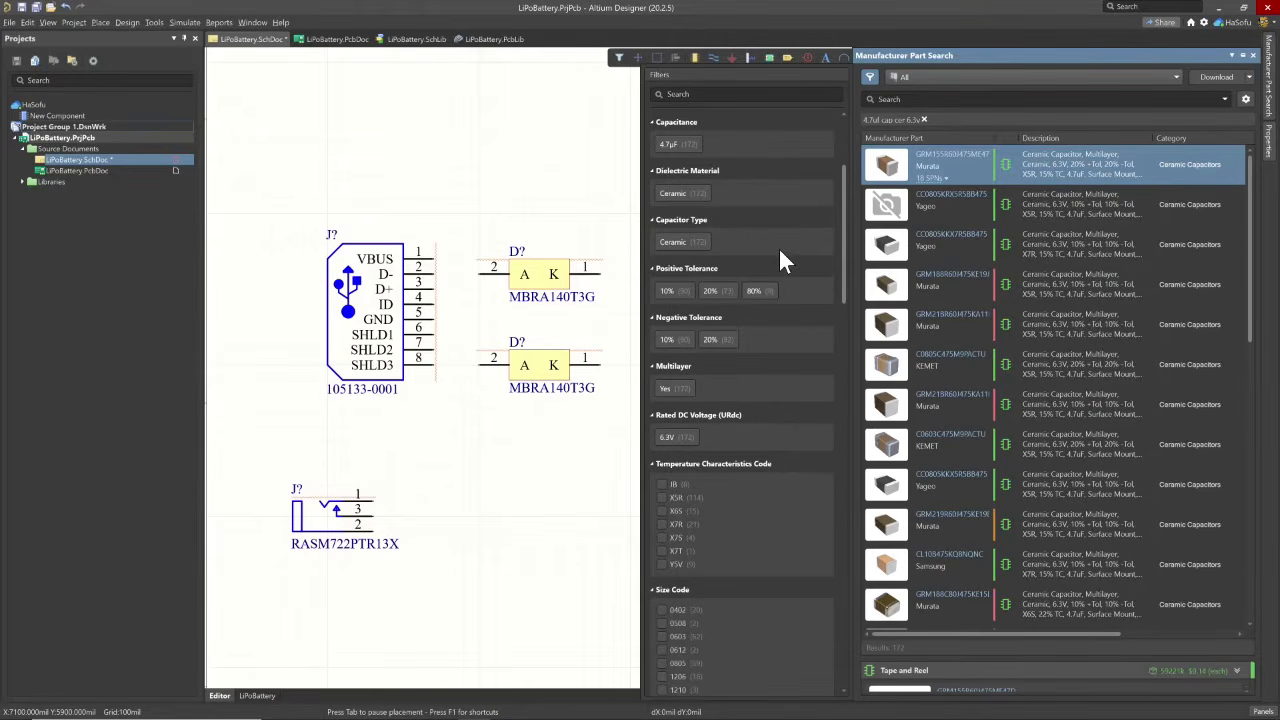
click(668, 290)
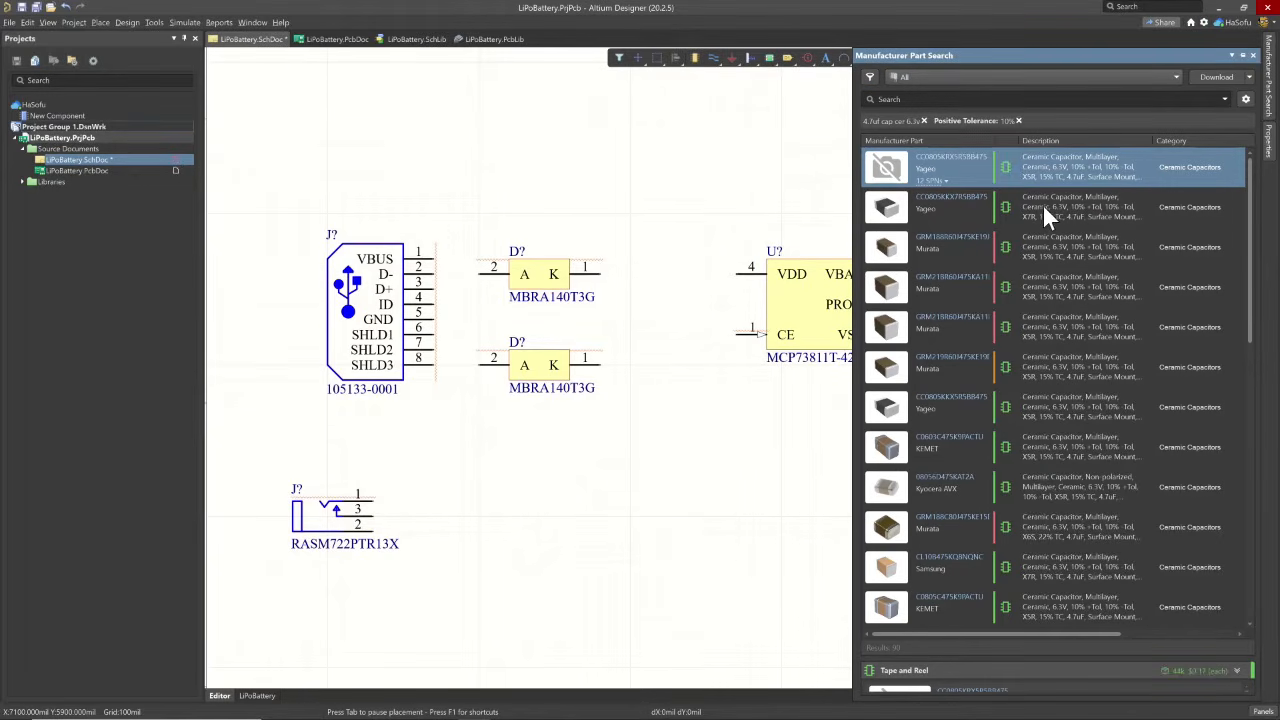
- Place two Yageo CC0805KKX7R5BB475 capacitors, one below and beside the lower diode and one below the charger IC
click(998, 200)
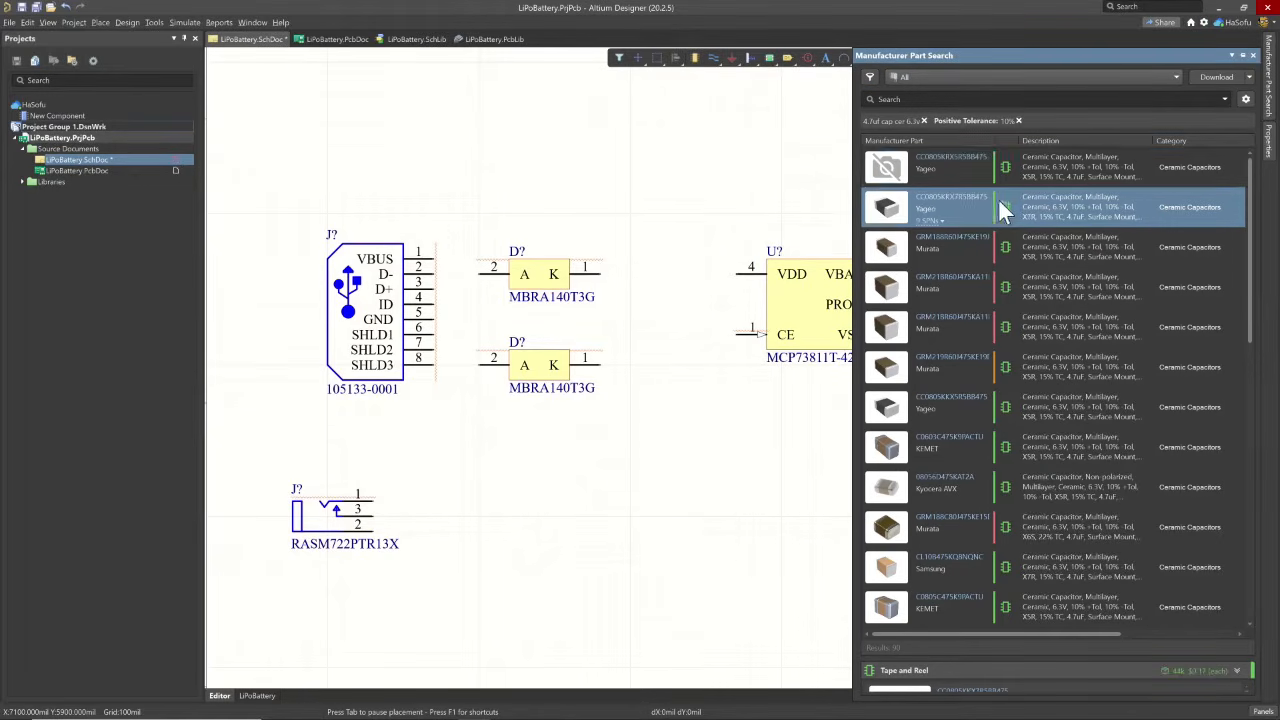
right_click(1042, 201)
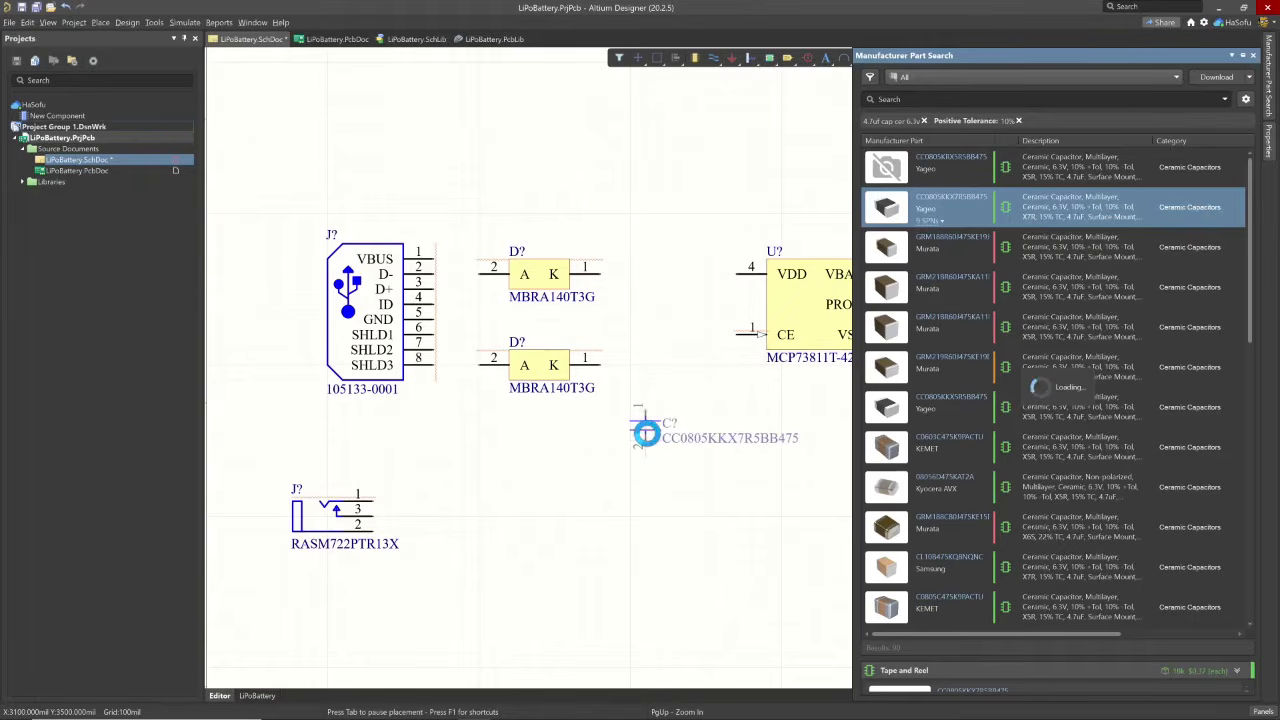
click(645, 430)
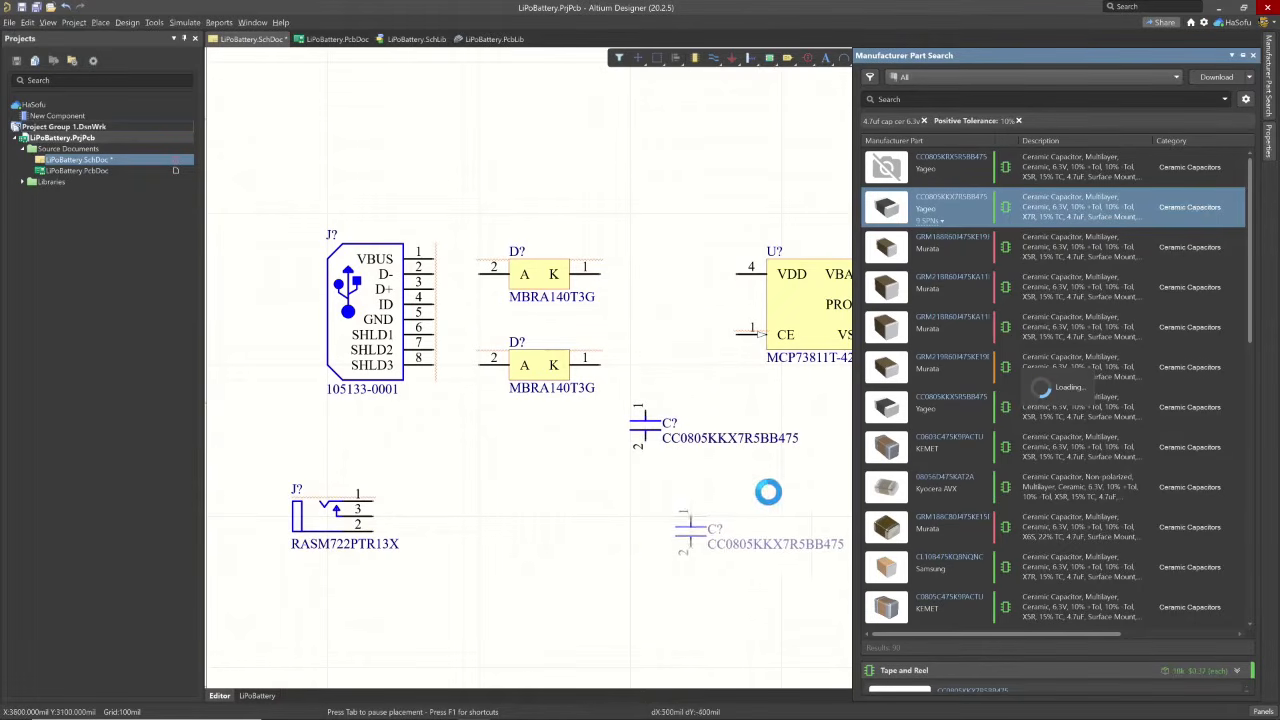
click(806, 473)
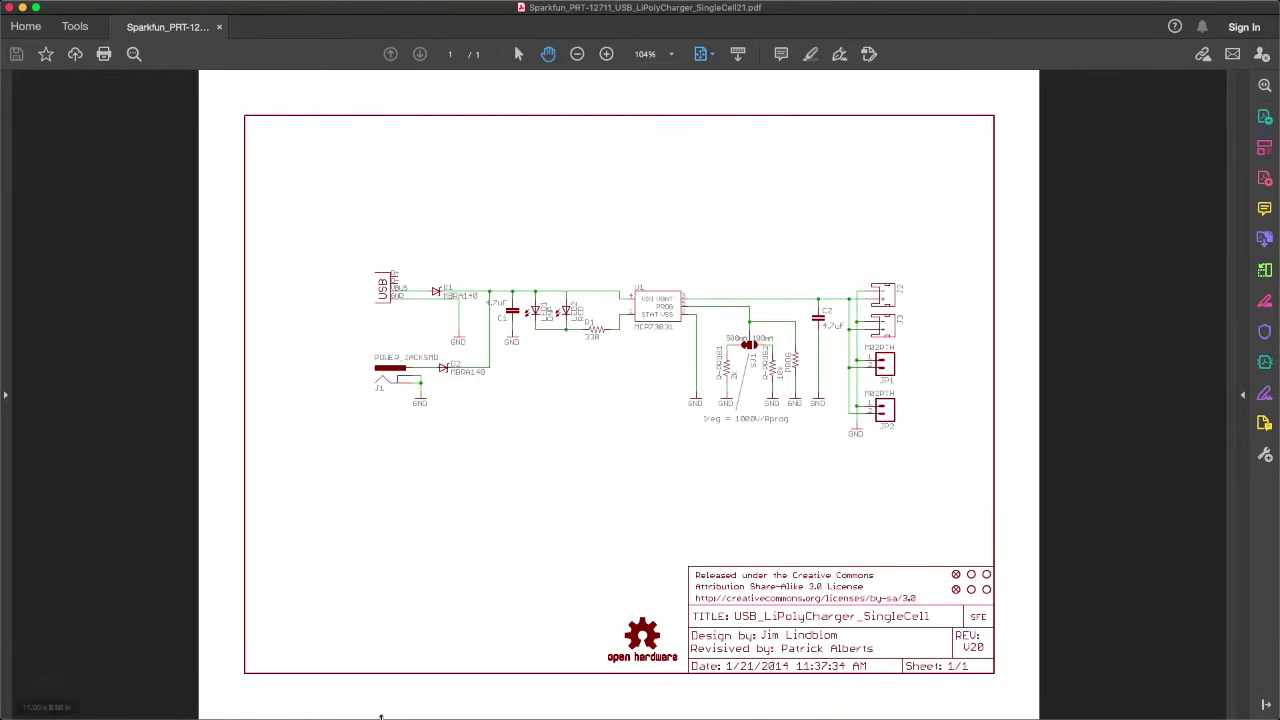
- Consult the SparkFun schematic PDF and parts list, and search Altium Designer's manufacturer parts for led 0603
mouse_move(380, 716)
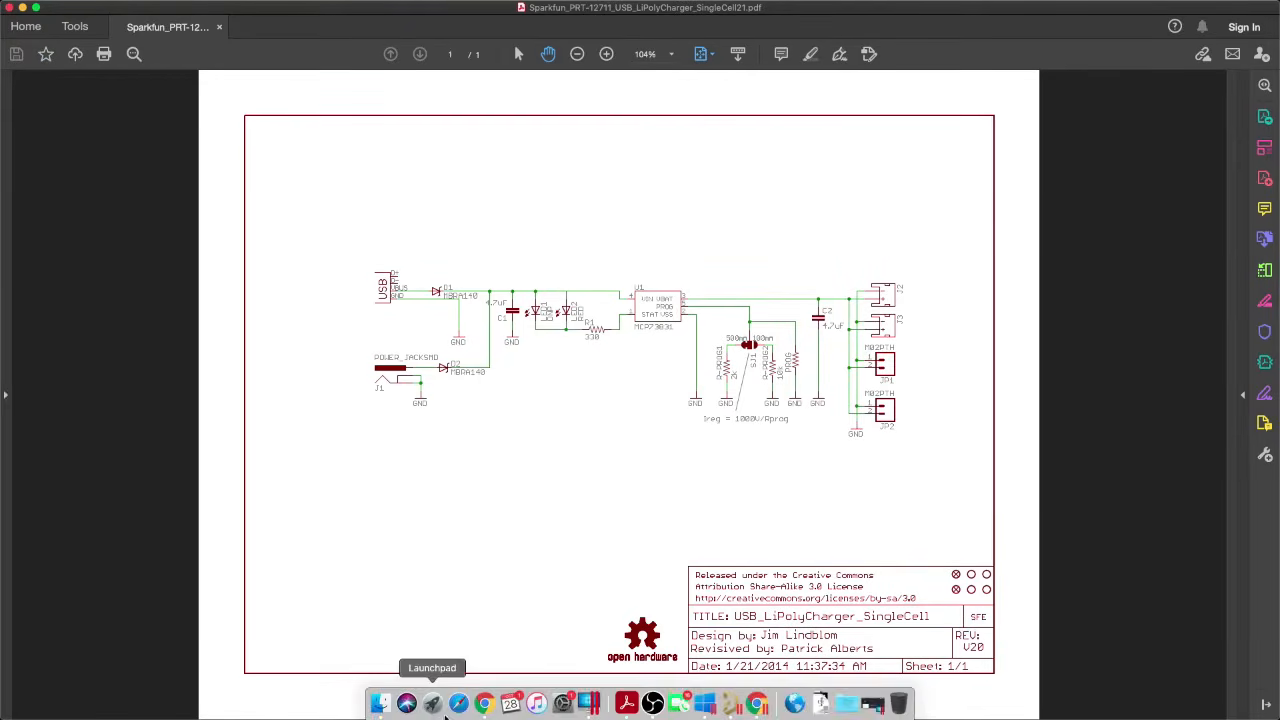
click(484, 706)
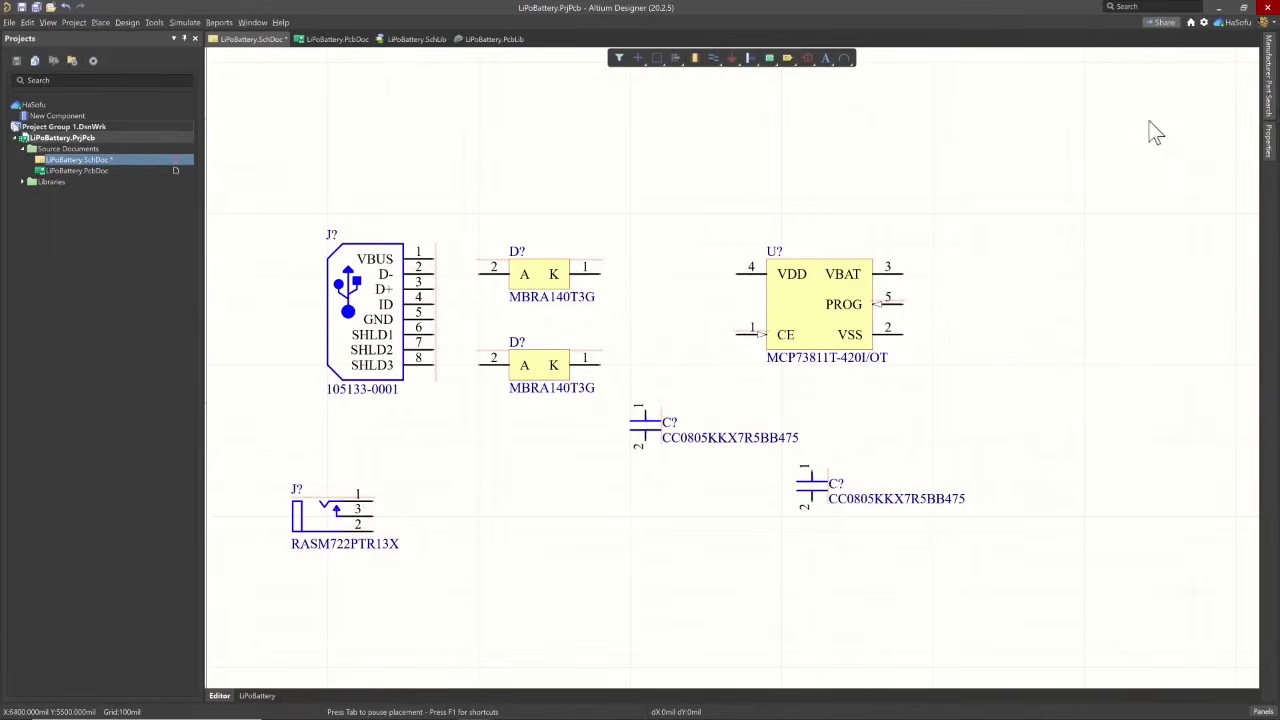
click(1267, 88)
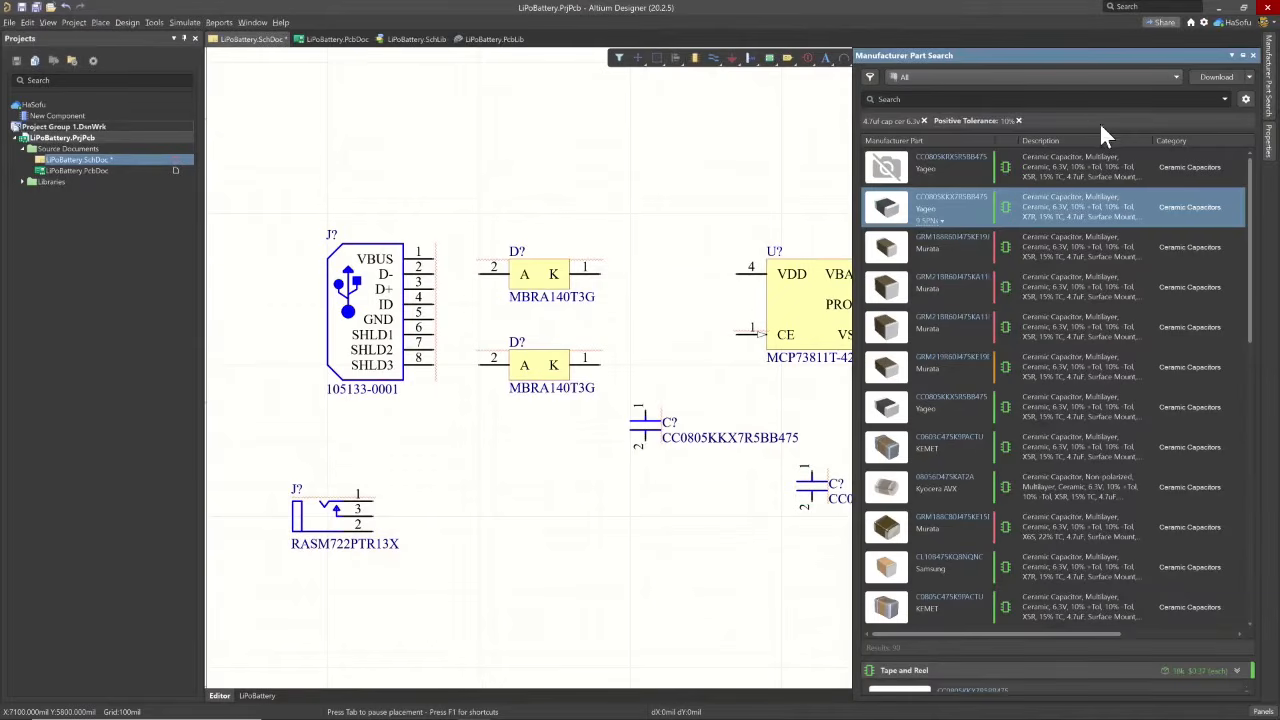
click(1044, 97)
text(led 0603)
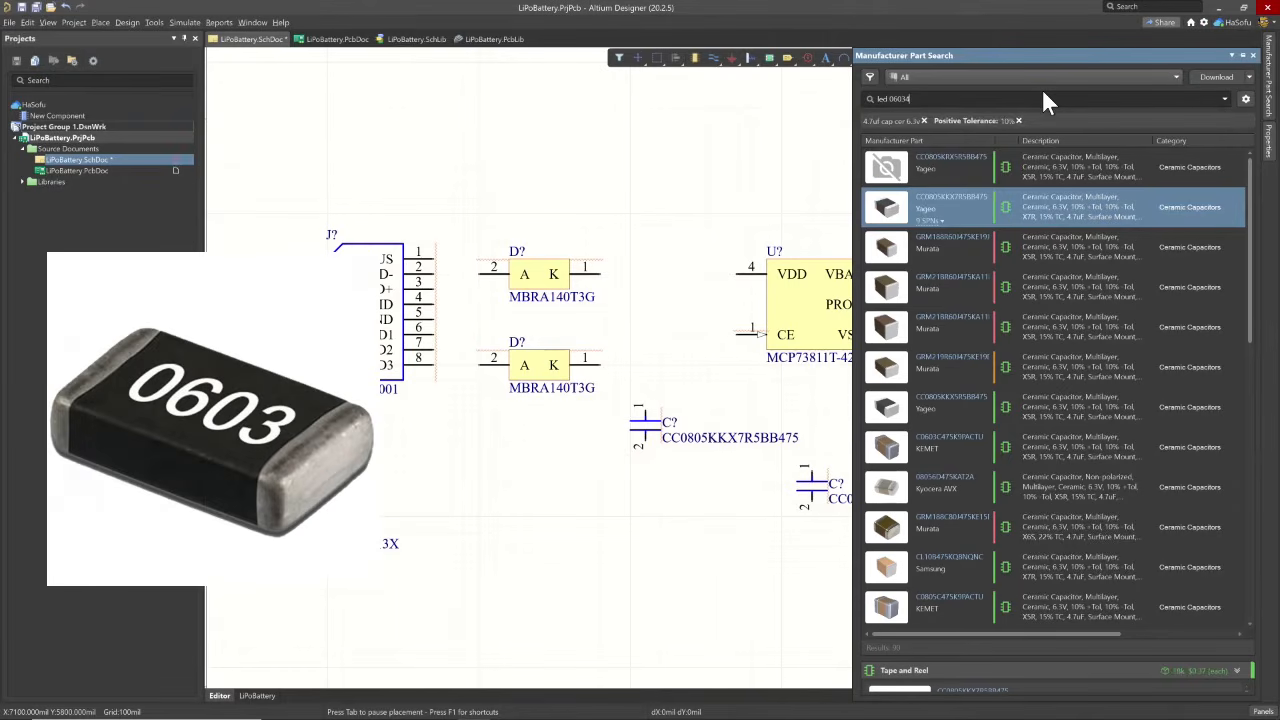
key(Return)
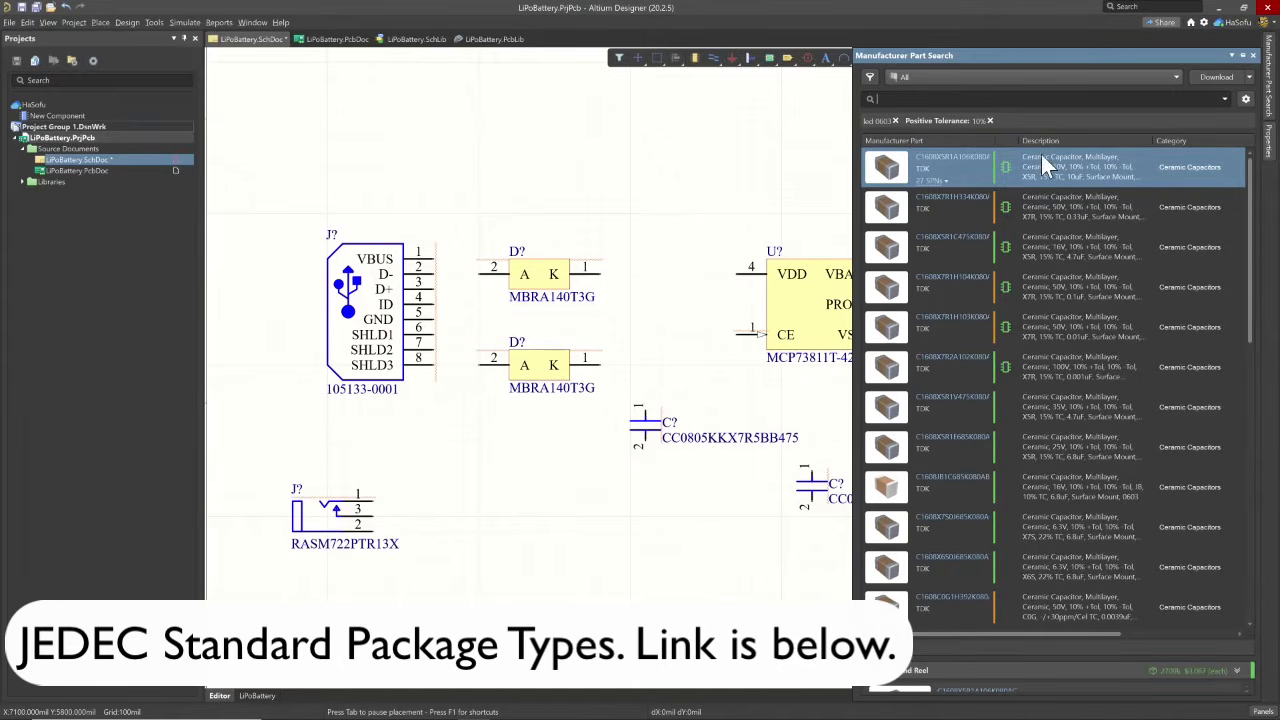
- Remove the 10% positive tolerance filter and the old search term, and search the manufacturer parts for led 0603 again
click(990, 121)
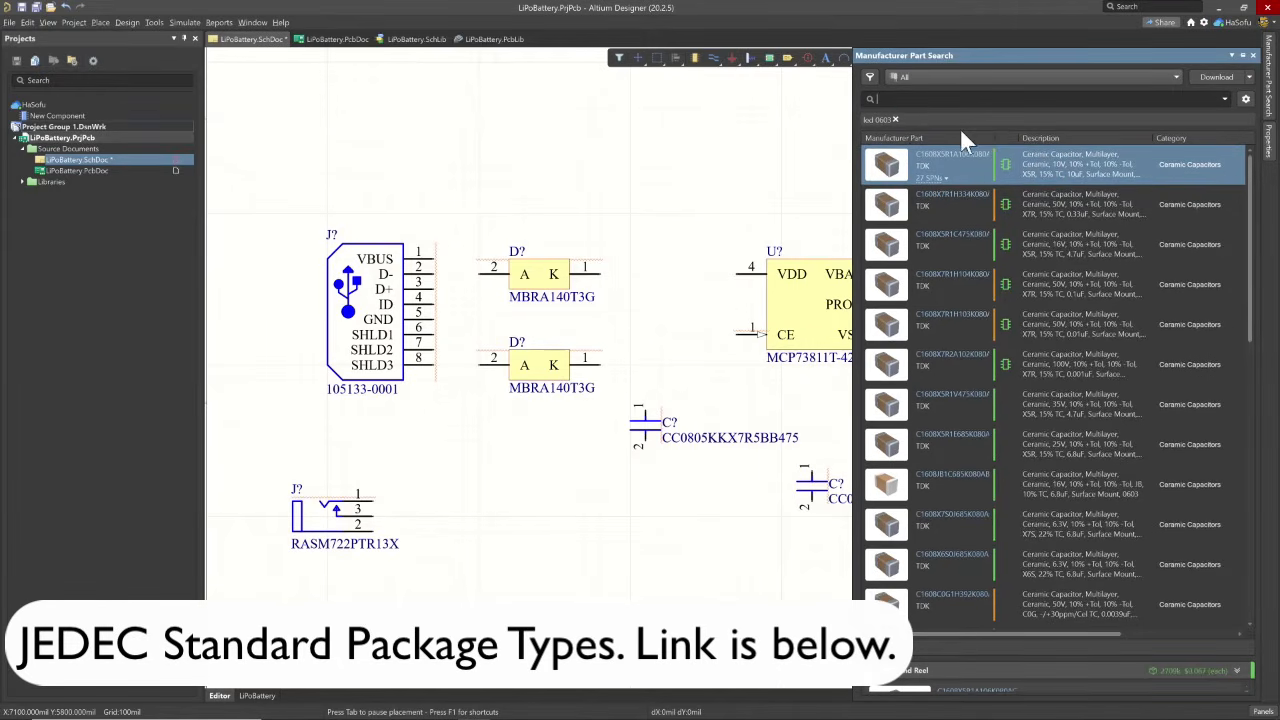
click(895, 121)
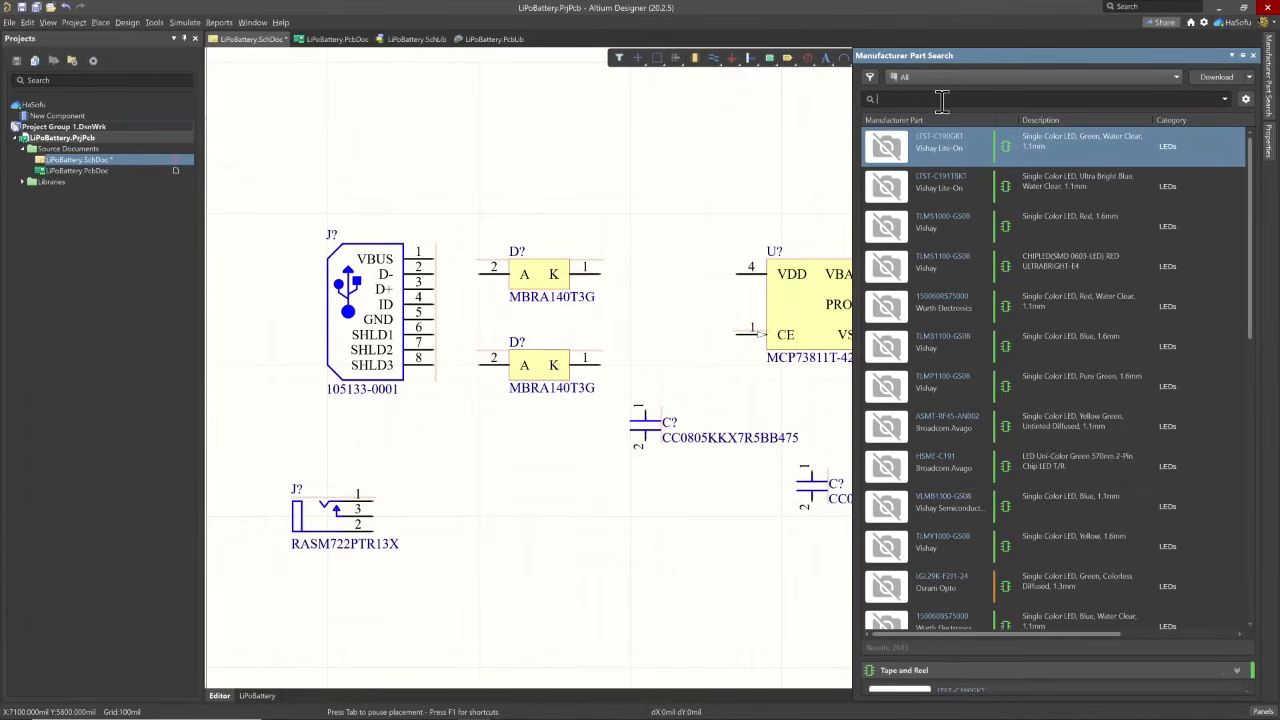
key(Return)
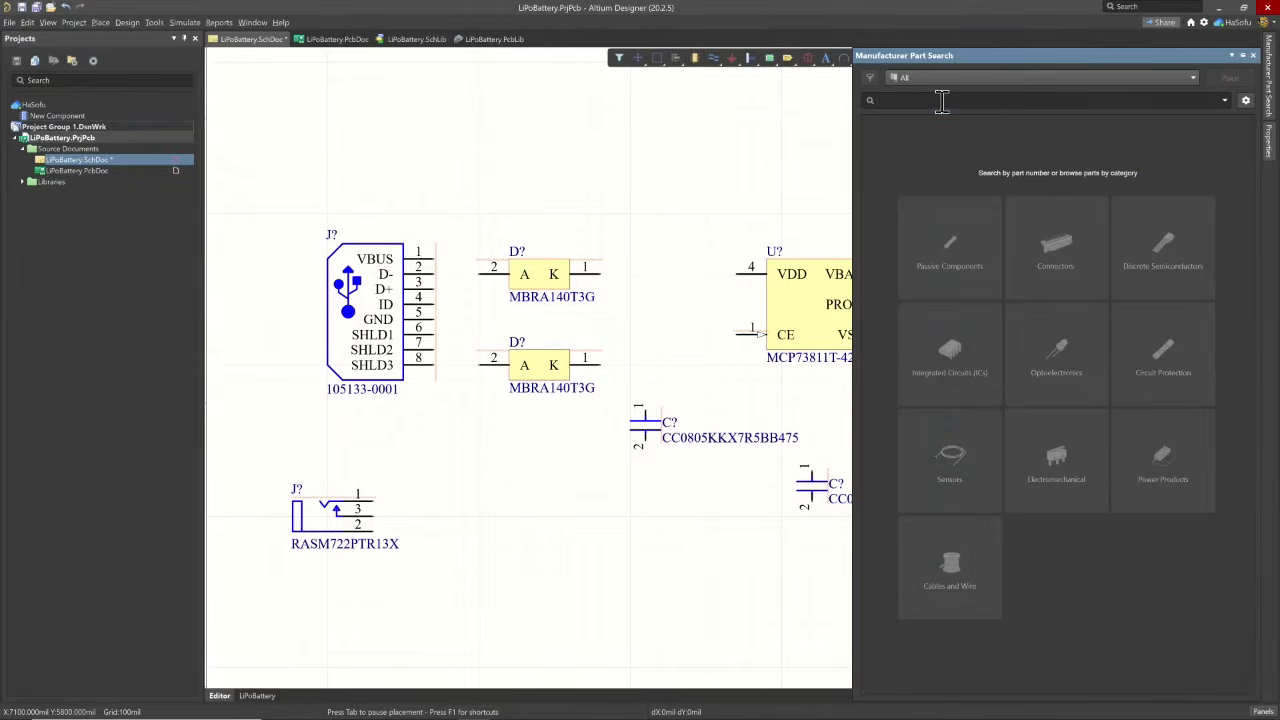
text(led)
text( 0604)
key(Return)
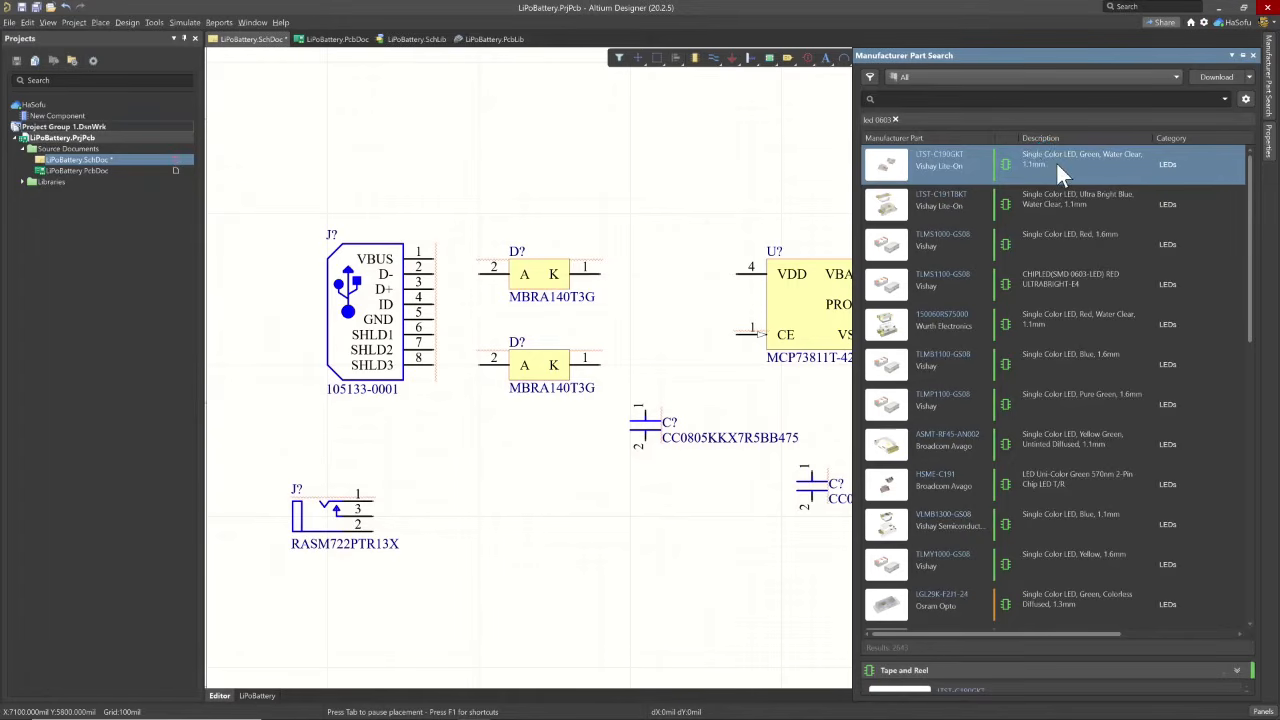
- Place the red Vishay TLMS1000-GS08 LED below the first capacitor, and check the SparkFun parts list before returning to Altium Designer
click(1030, 240)
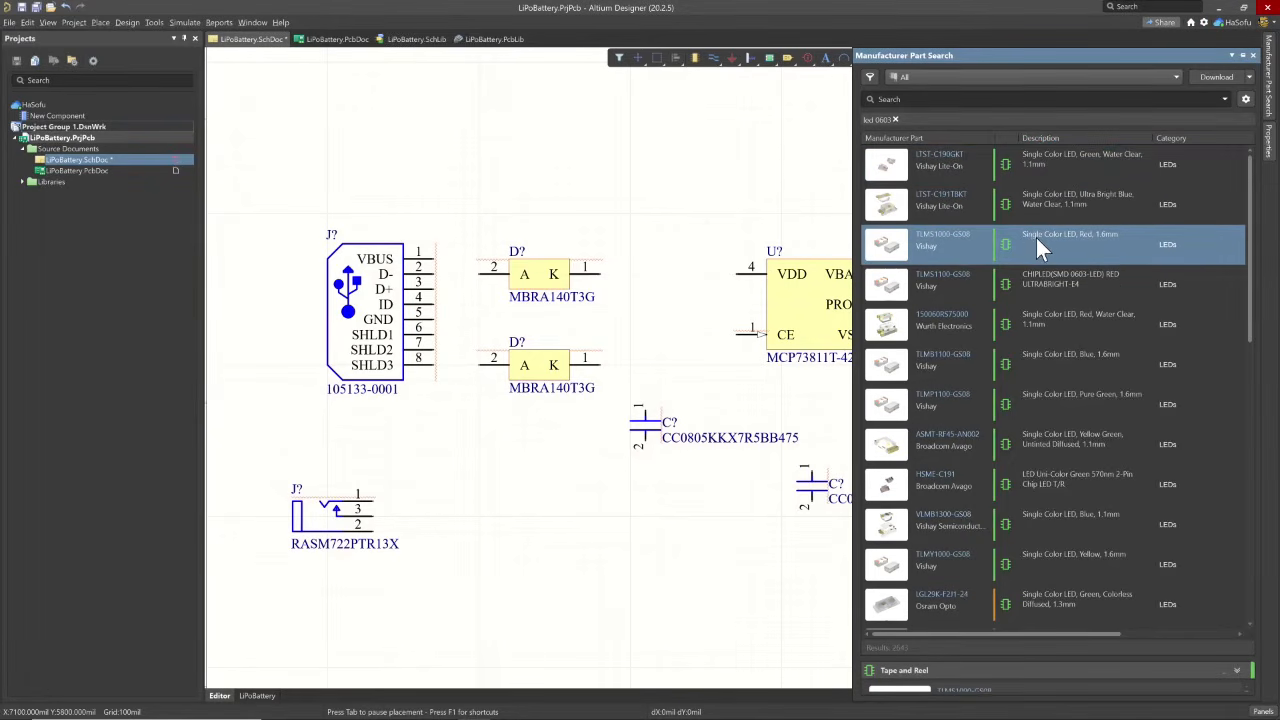
right_click(1034, 238)
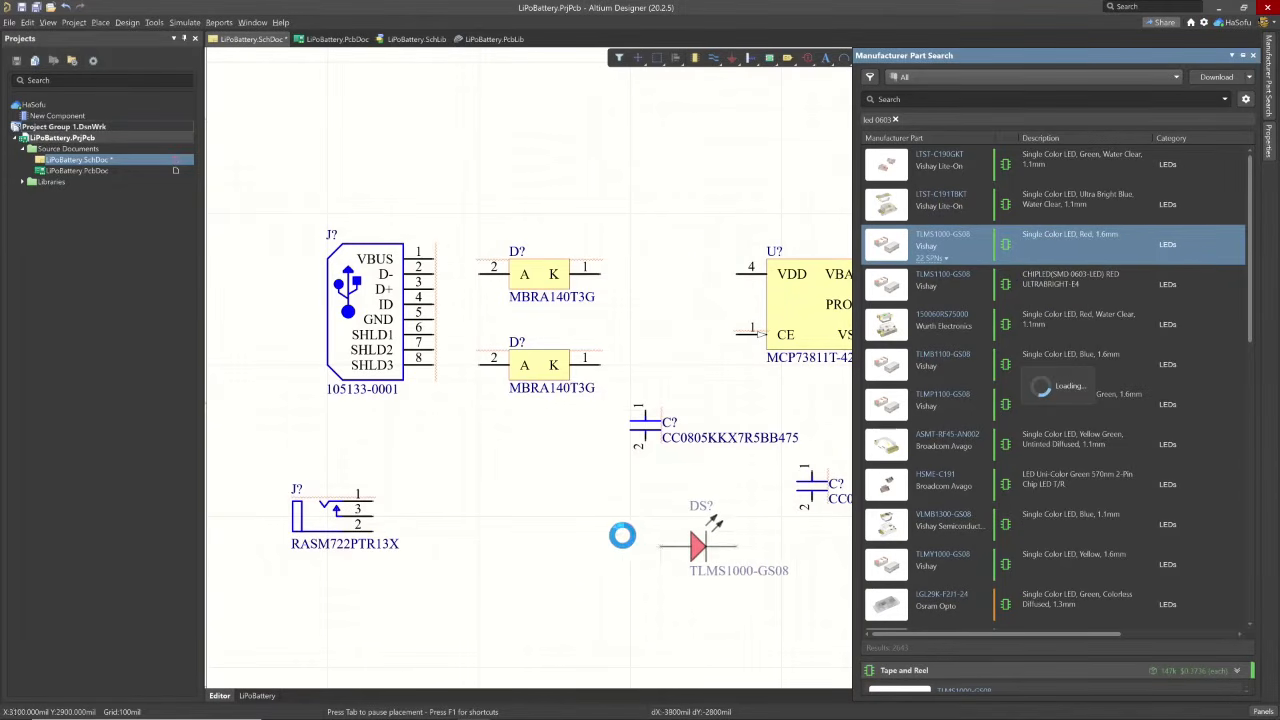
click(614, 528)
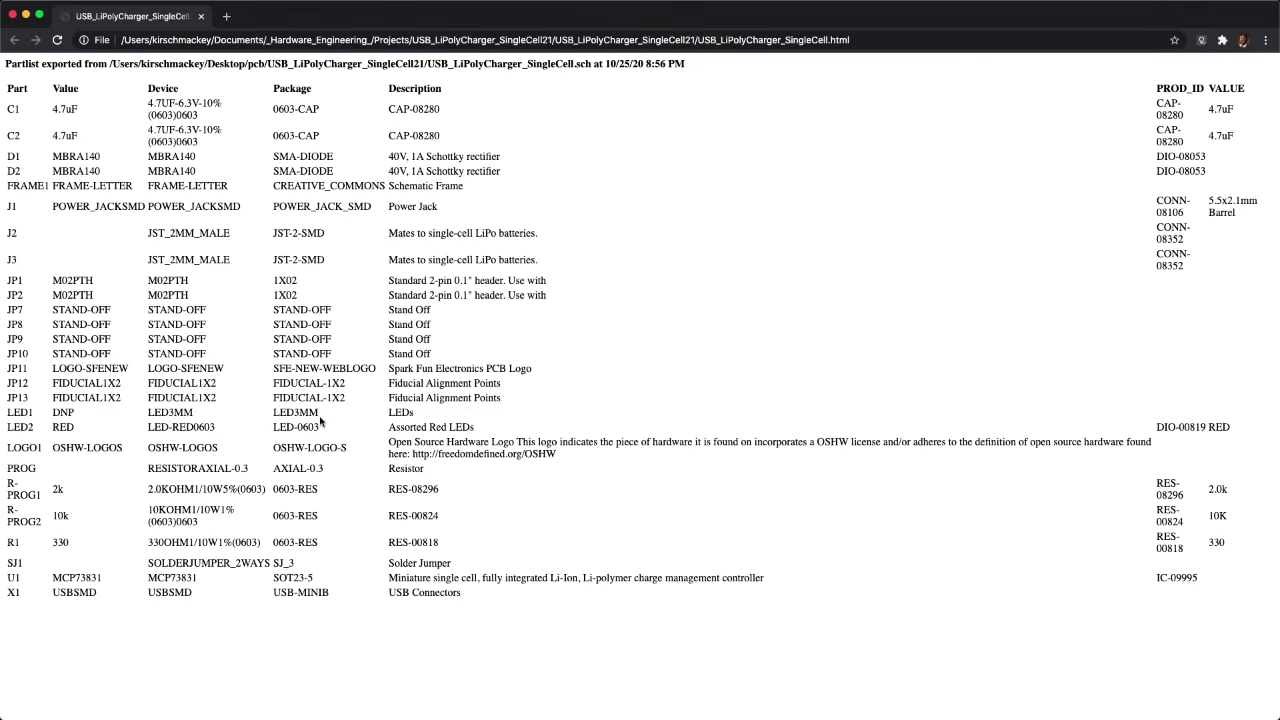
key(ctrl+Right)
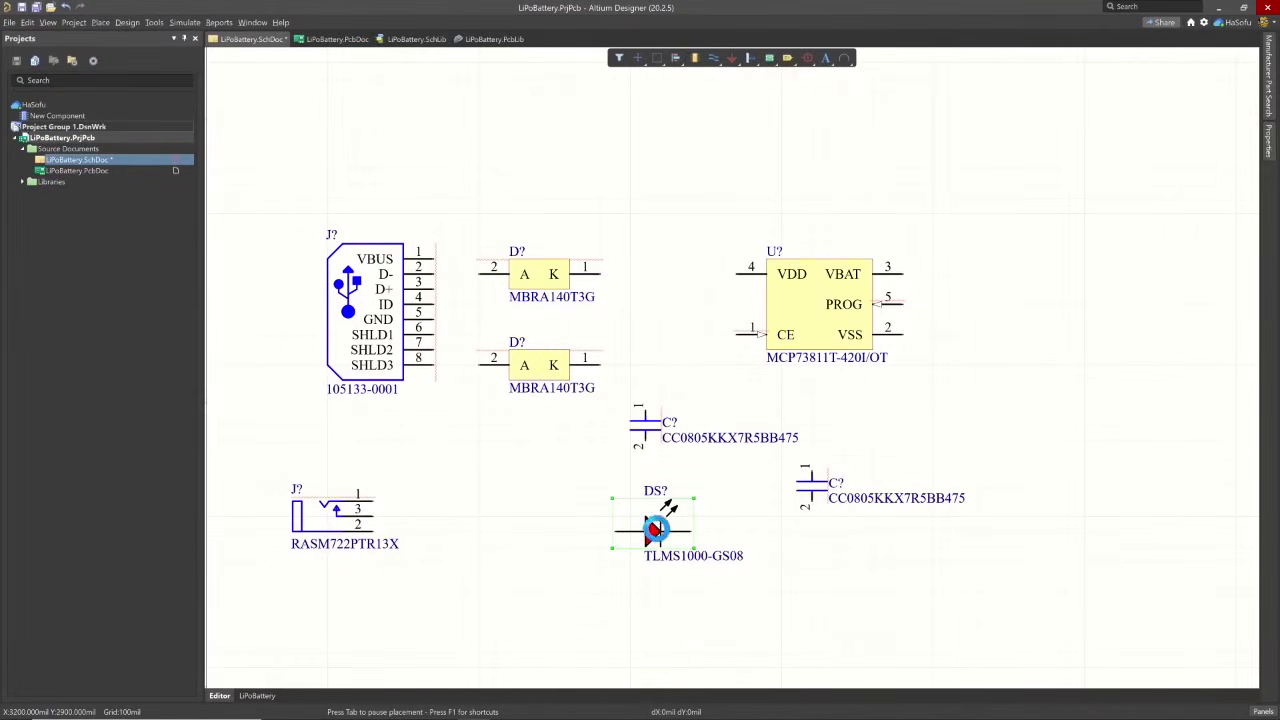
- Copy the red TLMS1000-GS08 LED and paste a duplicate below the second capacitor
click(697, 523)
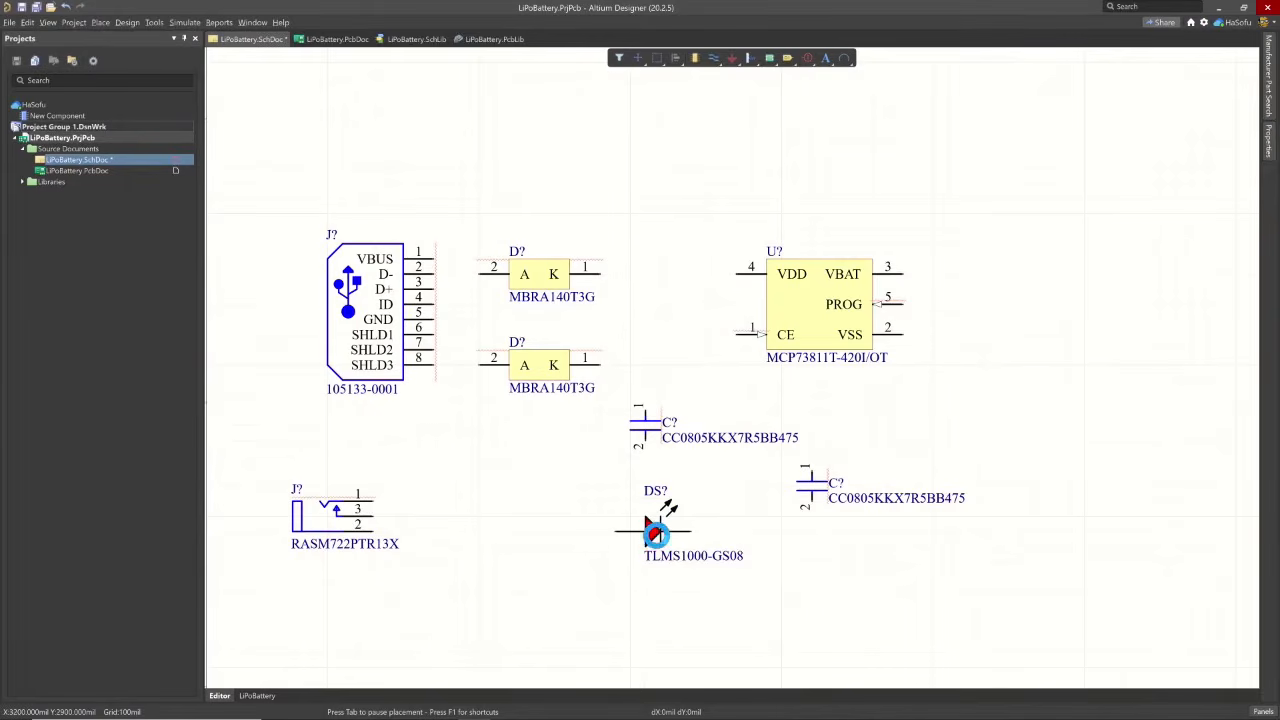
click(650, 531)
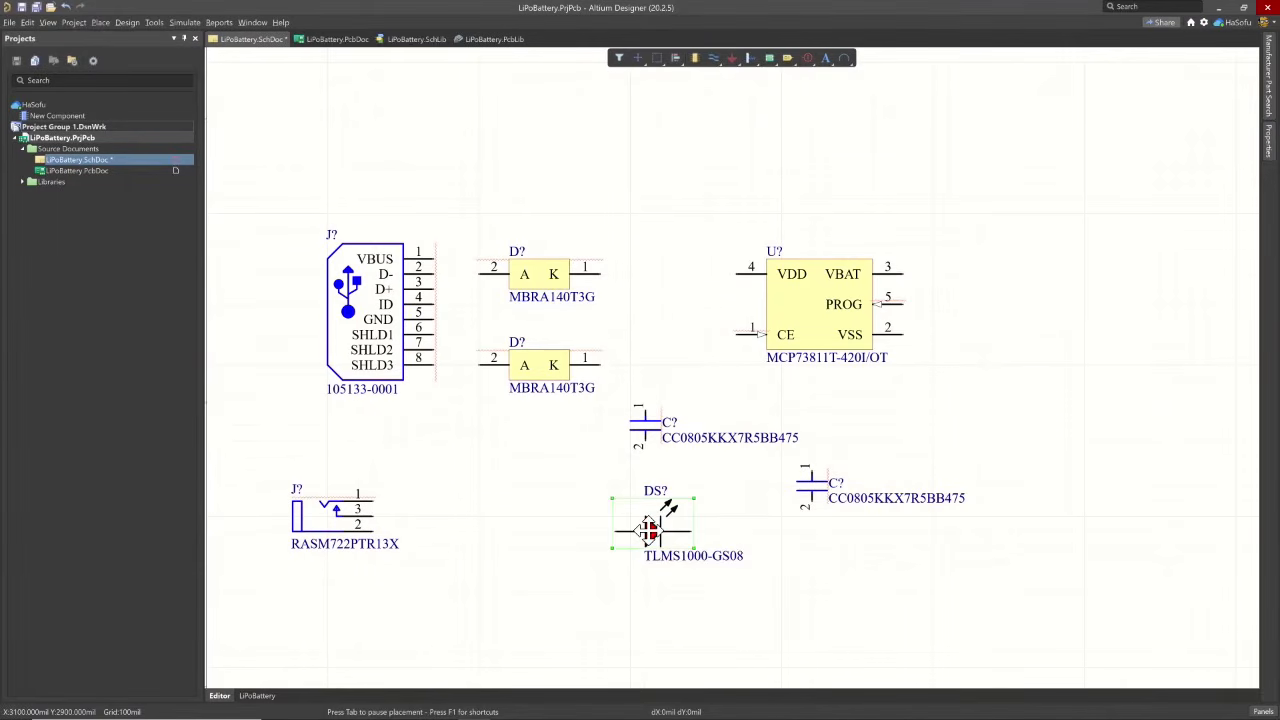
click(650, 530)
key(ctrl+v)
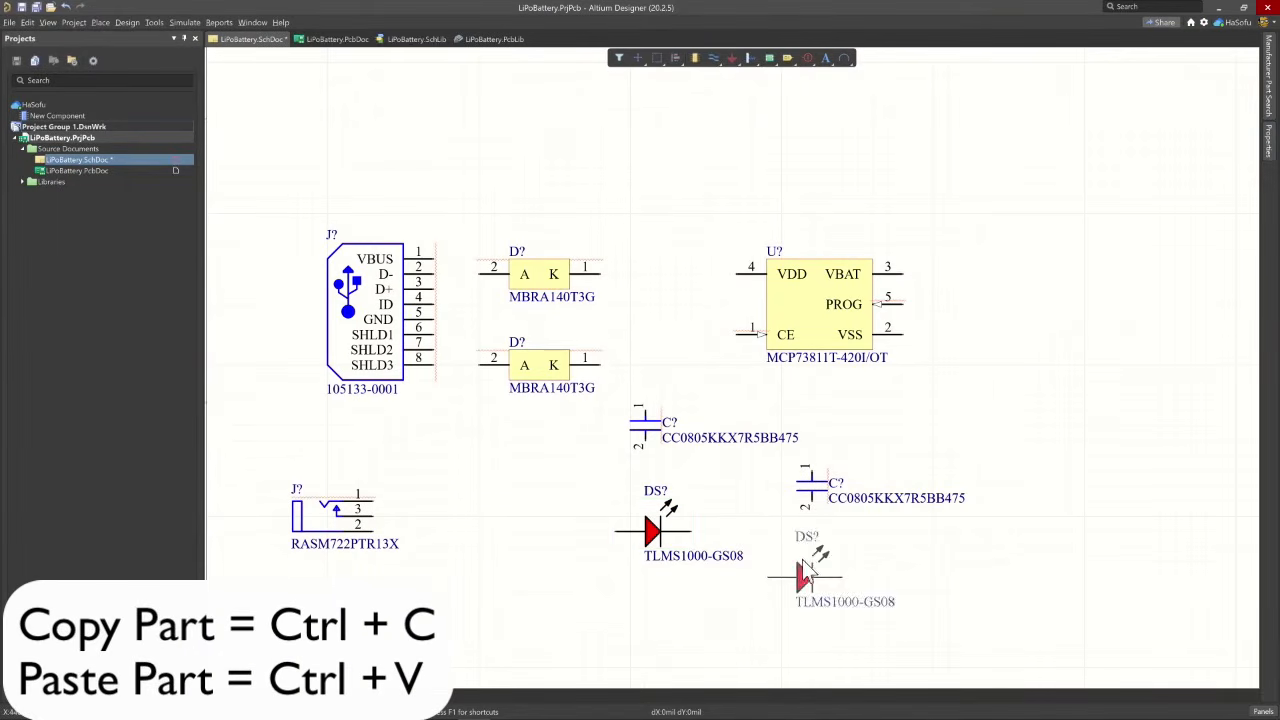
click(880, 575)
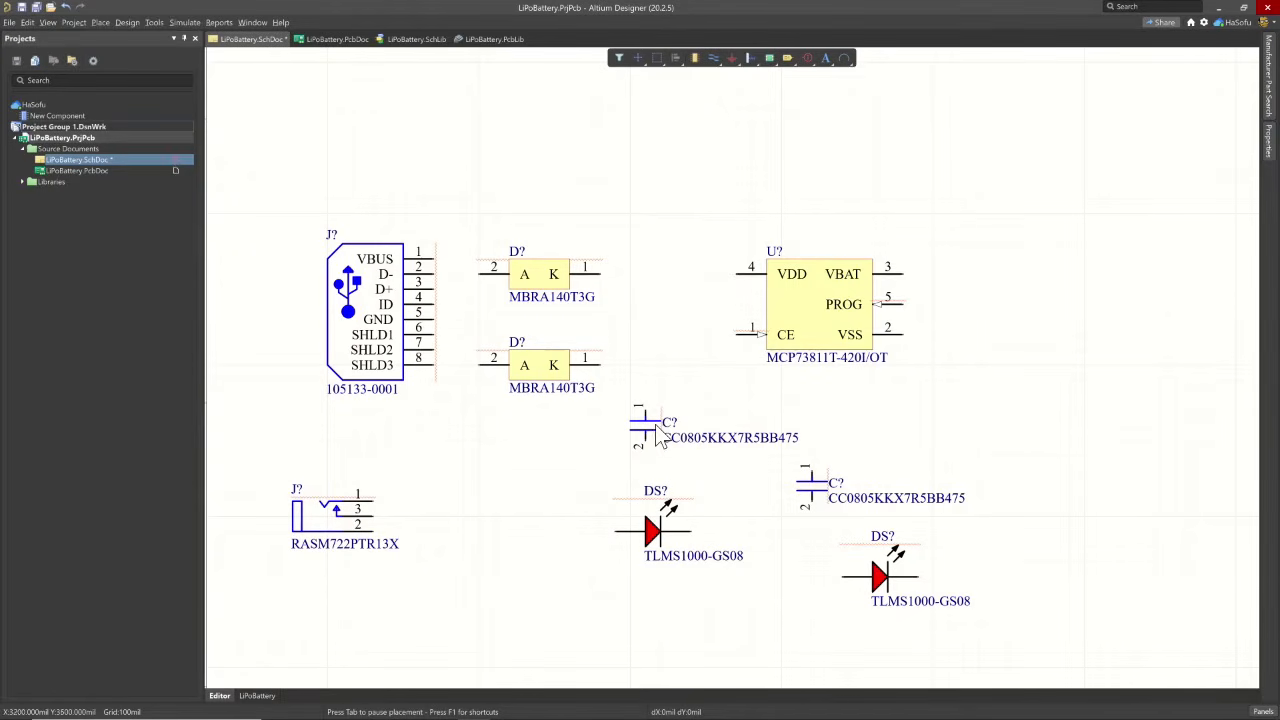
- Replace the comment of the capacitor below the lower diode with 4.7UF 6.3V X7R 0805, copied from its description
click(708, 437)
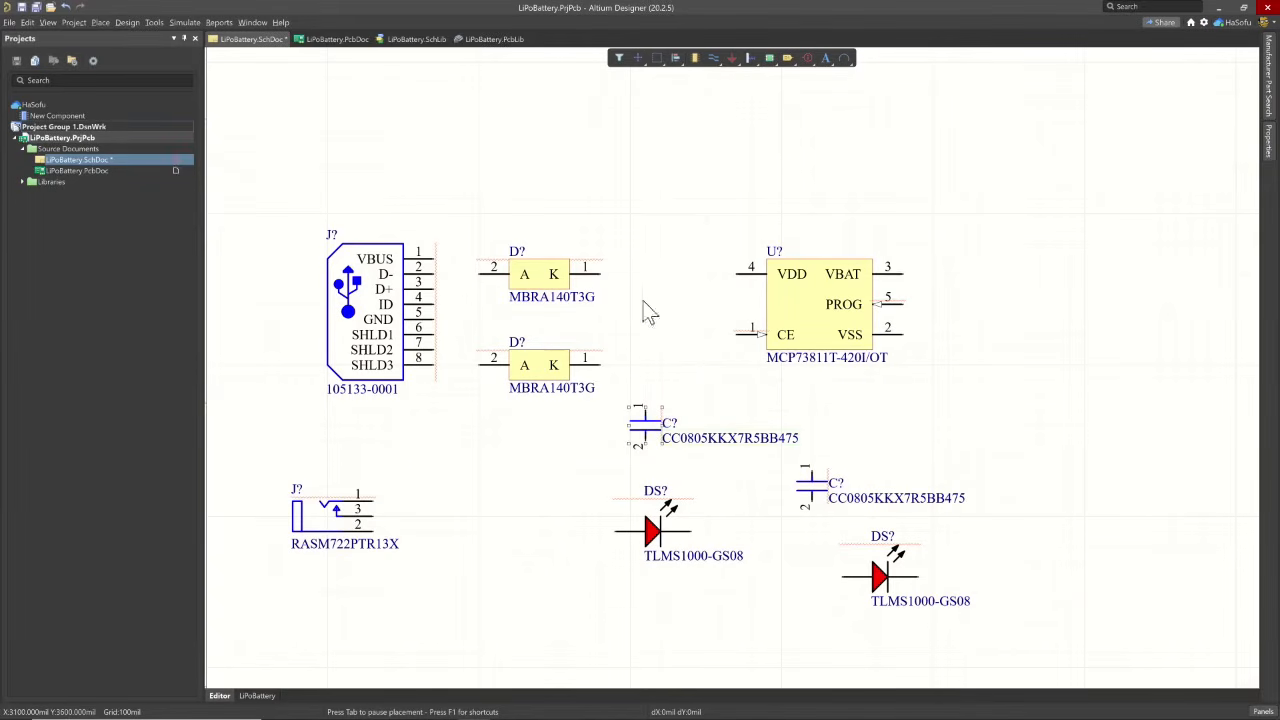
key(Tab)
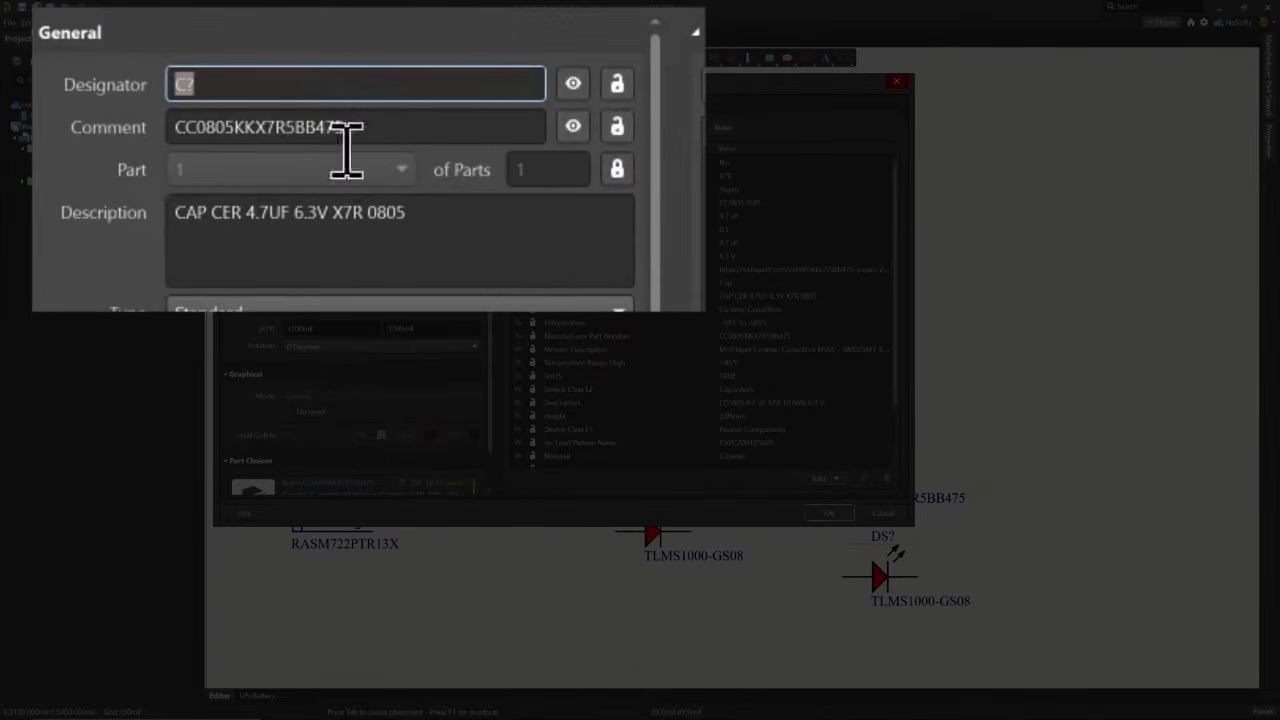
mouse_move(245, 210)
mouse_down()
mouse_move(411, 245)
mouse_move(294, 206)
mouse_move(247, 213)
mouse_up()
key(ctrl+c)
click(297, 213)
click(417, 206)
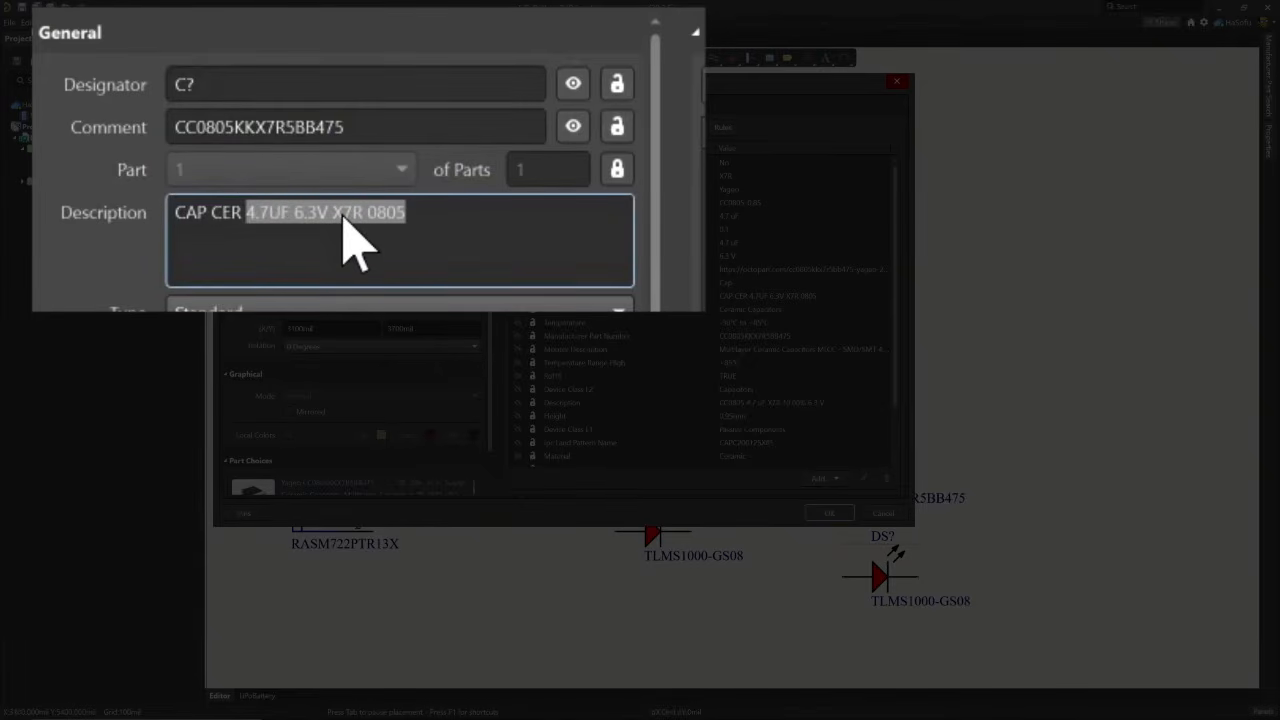
double_click(266, 126)
key(ctrl+v)
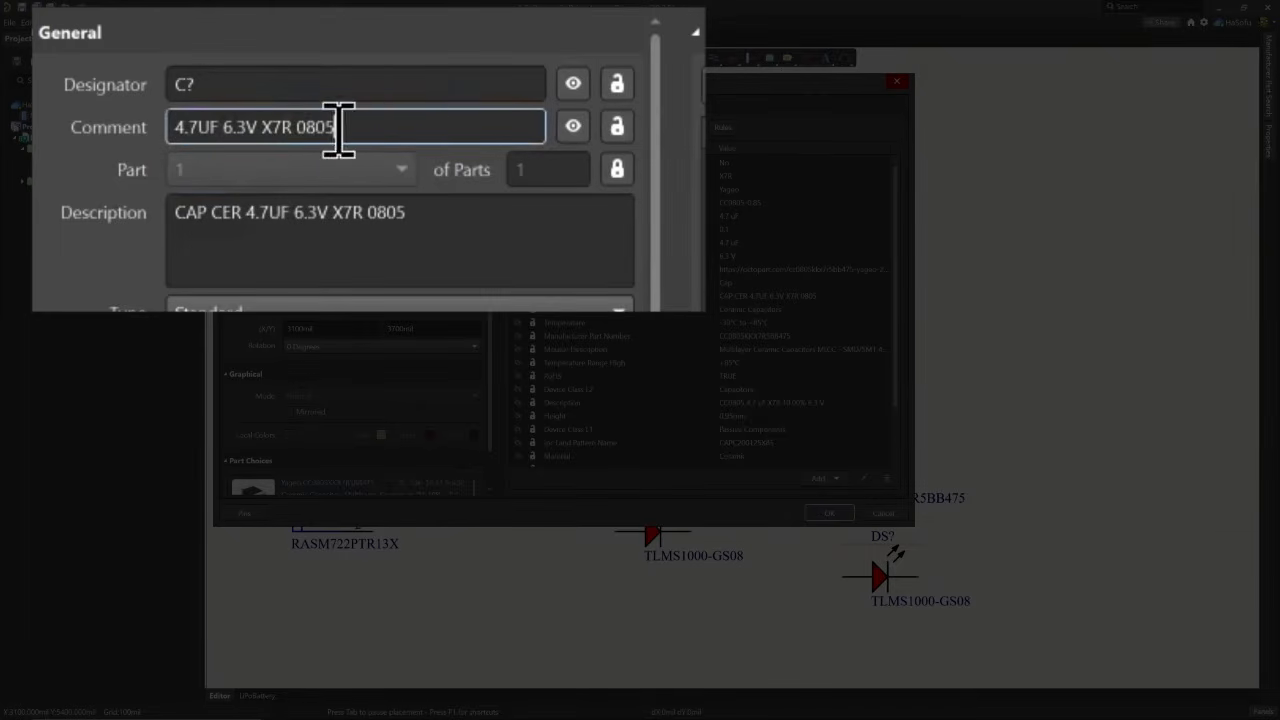
- Shorten the capacitor's comment to 4.7uF and apply the component properties
mouse_move(214, 128)
mouse_down()
mouse_move(386, 126)
mouse_move(226, 126)
mouse_up()
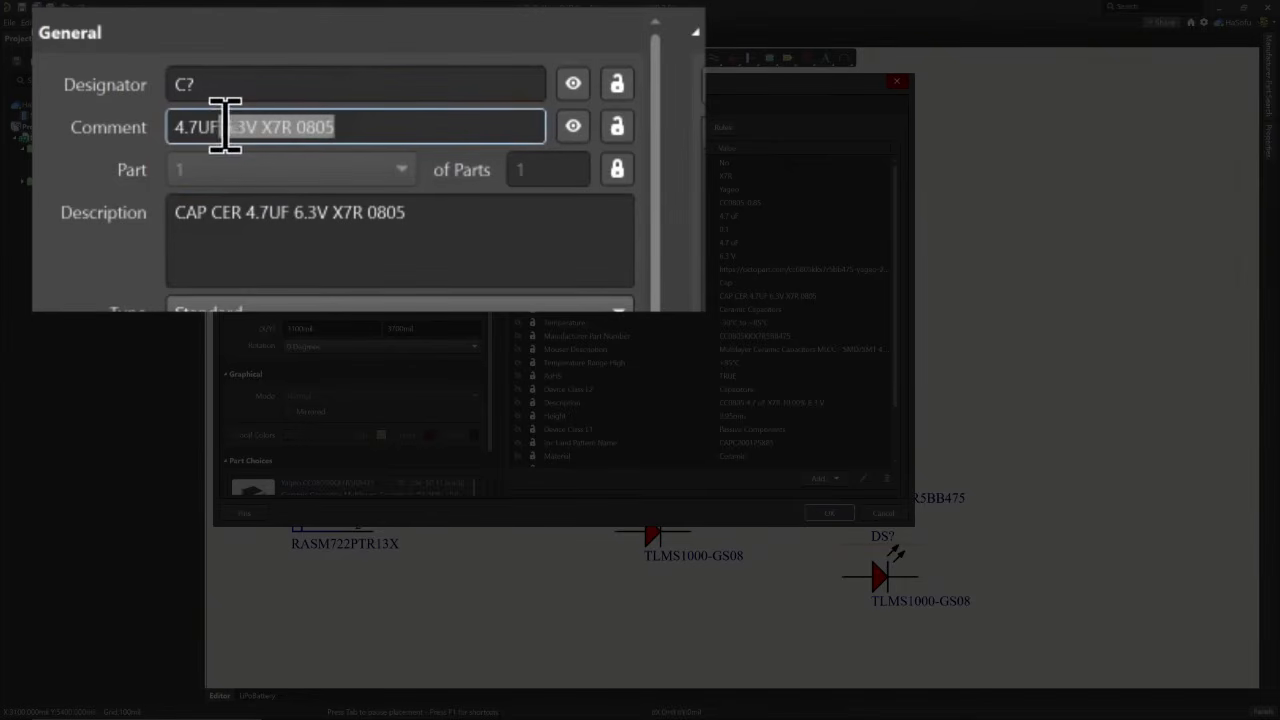
key(BackSpace)
key(Tab)
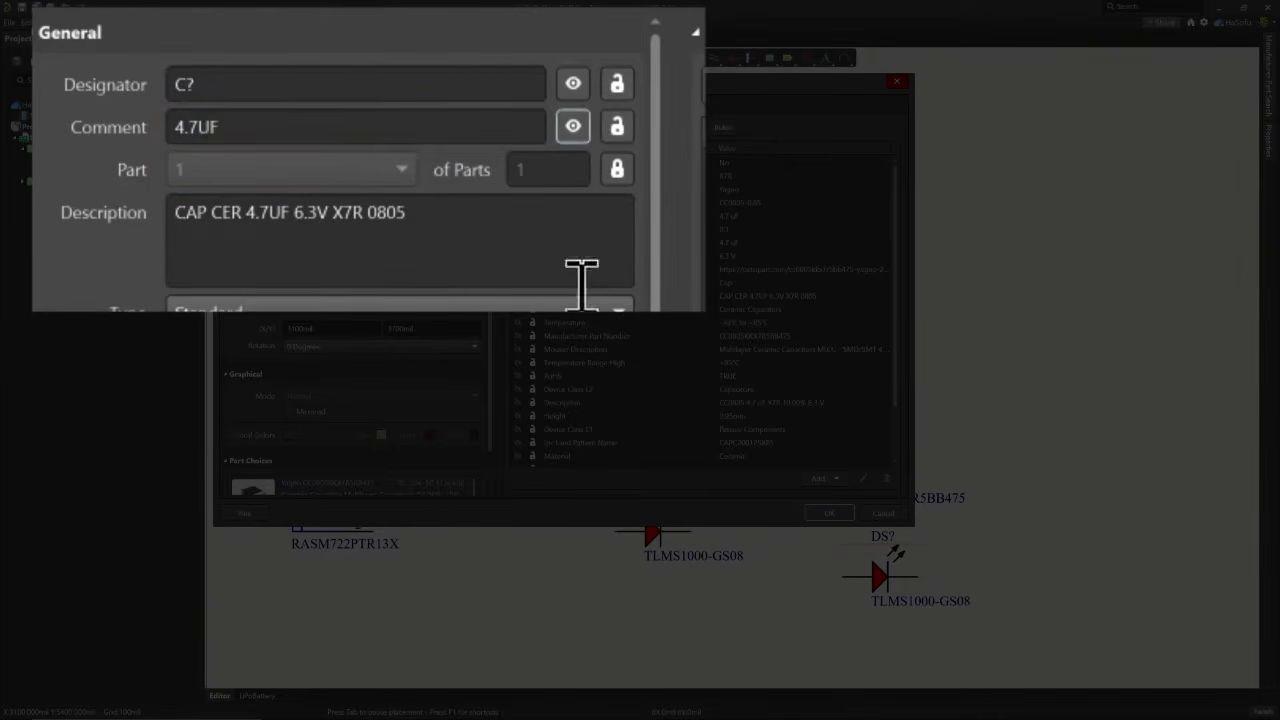
click(312, 126)
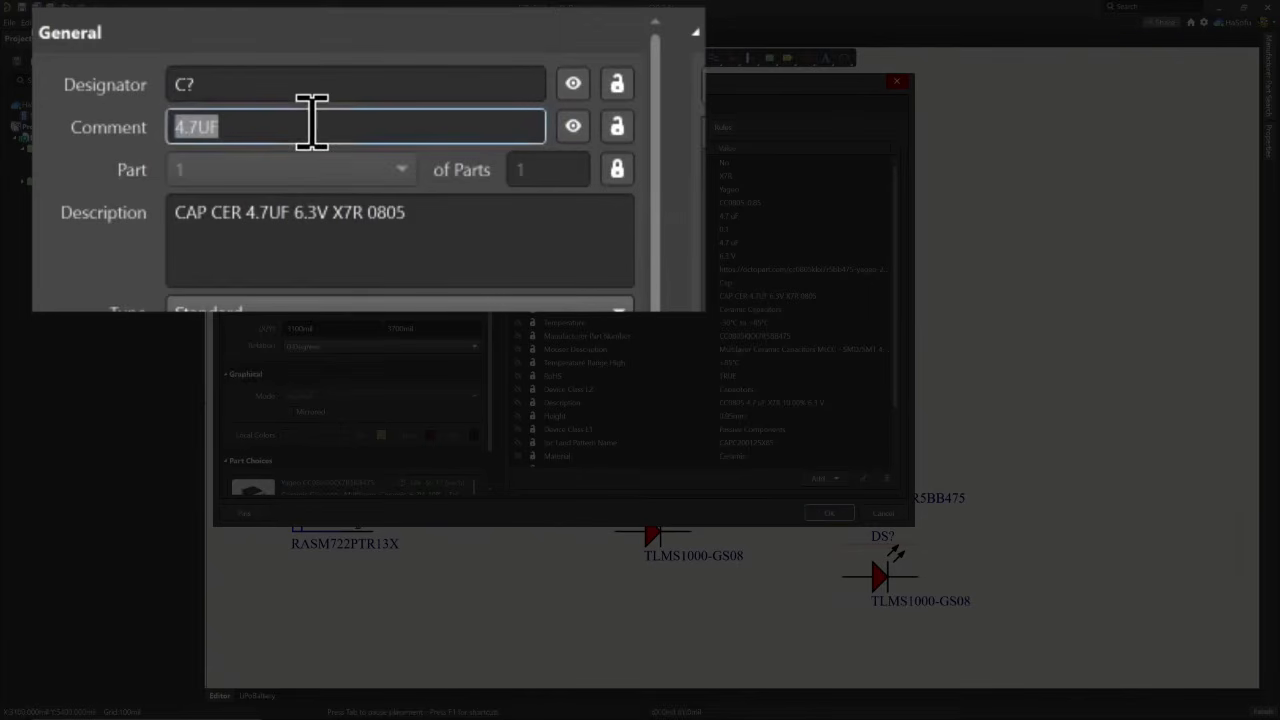
click(312, 126)
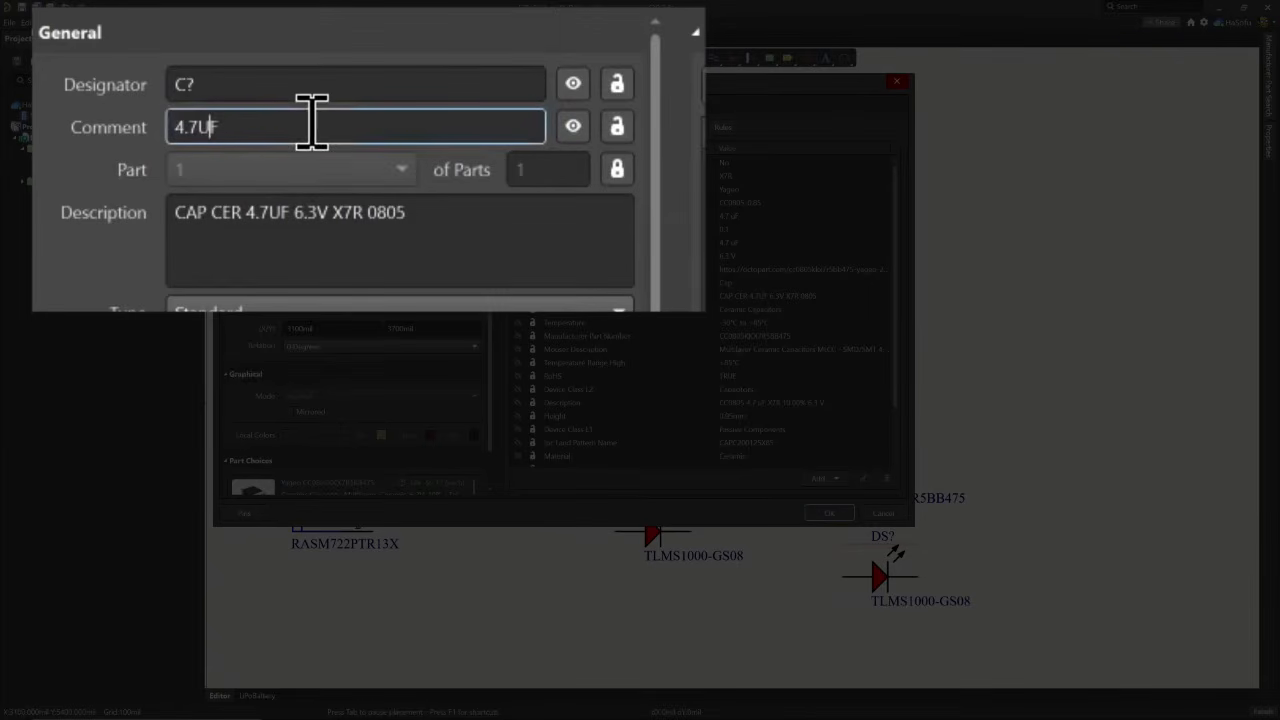
text(u)
key(Tab)
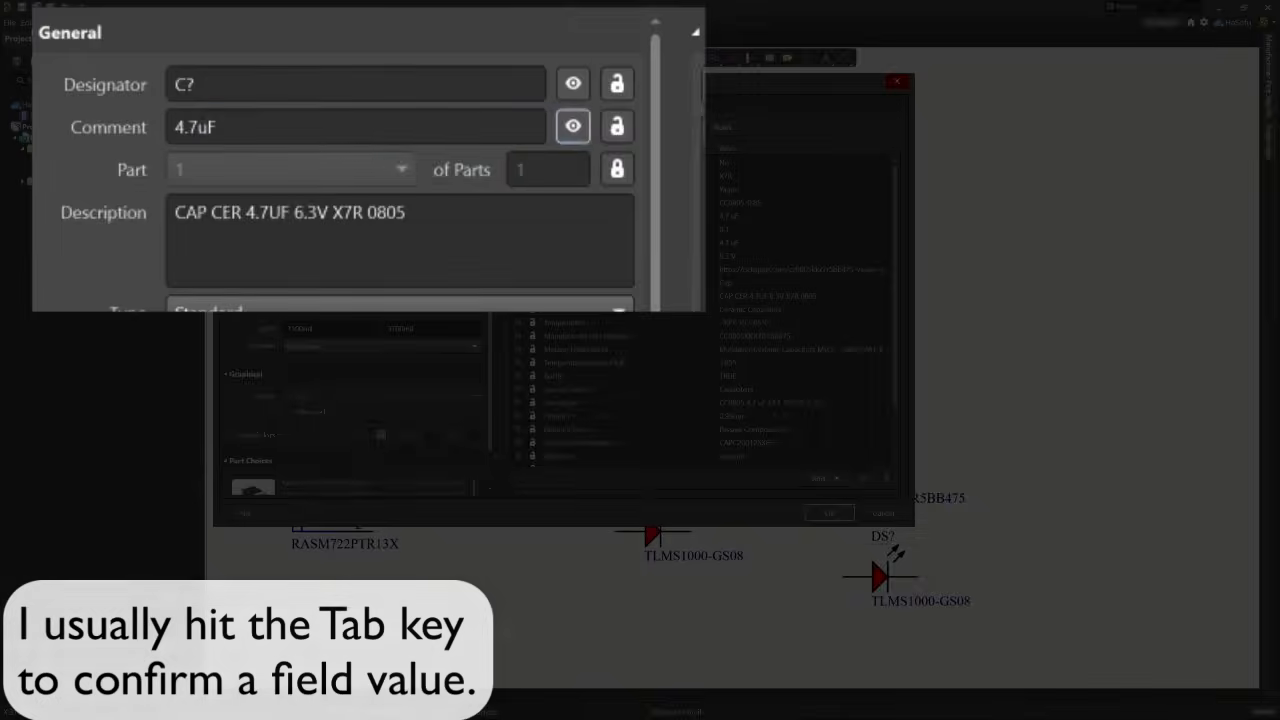
scroll(424, 416, down, 2)
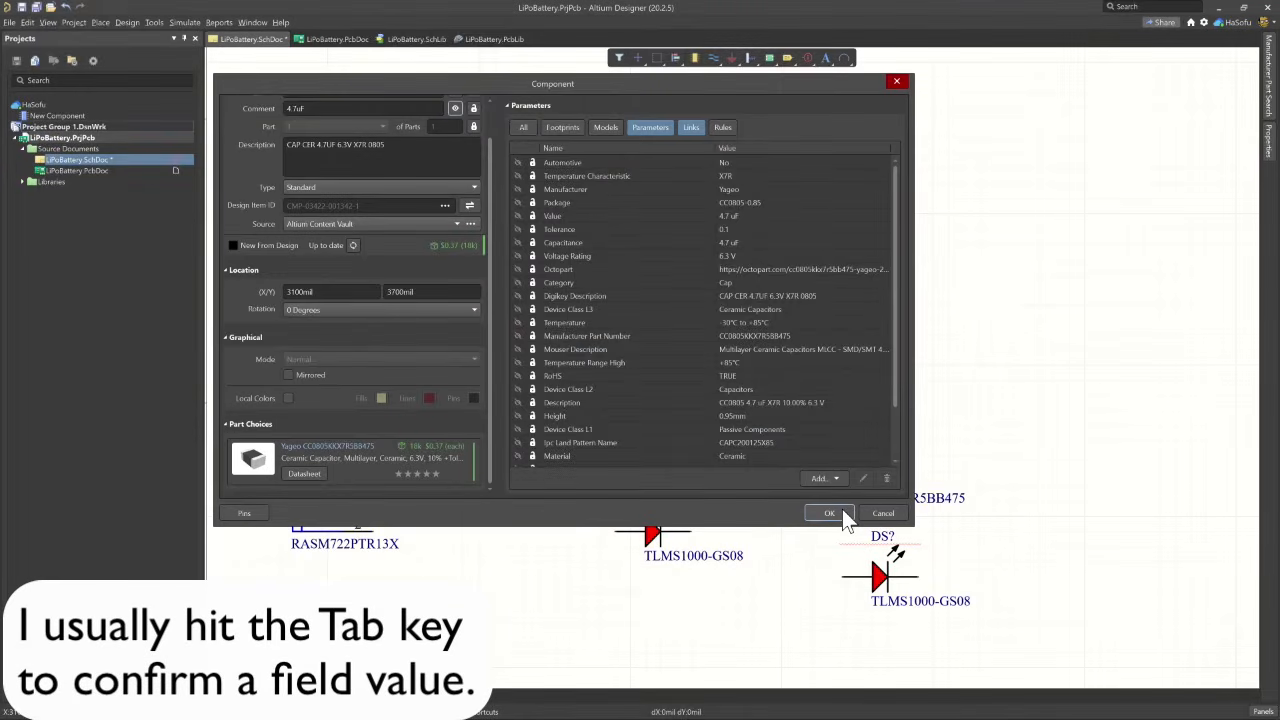
click(842, 512)
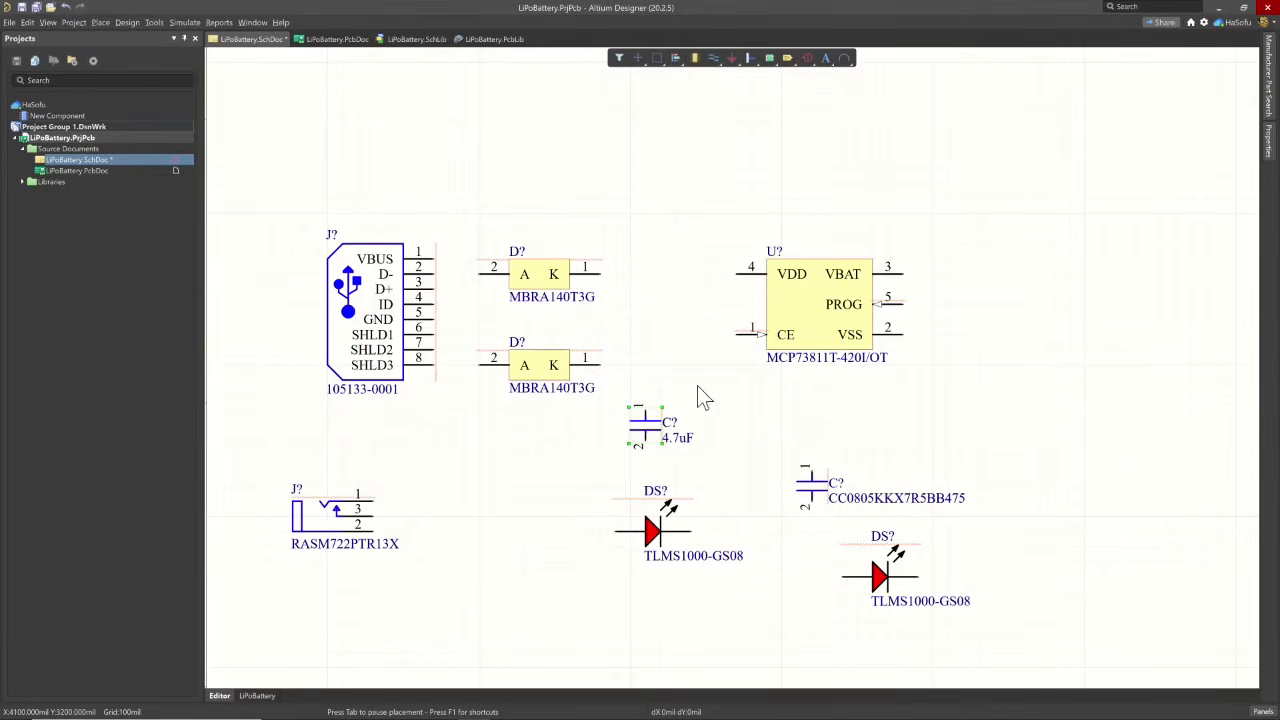
- Delete the capacitor still labelled CC0805KKX7R5BB475 and paste a copy of the 4.7uF capacitor beside the original
double_click(798, 484)
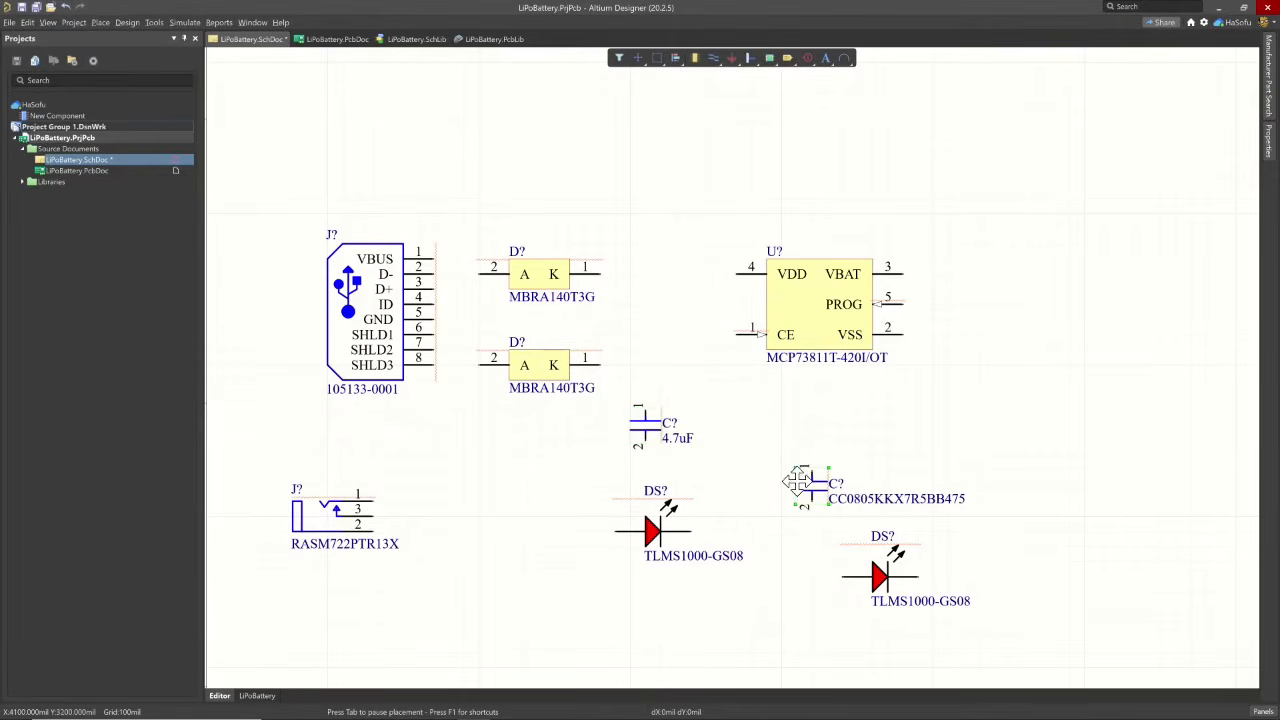
key(Delete)
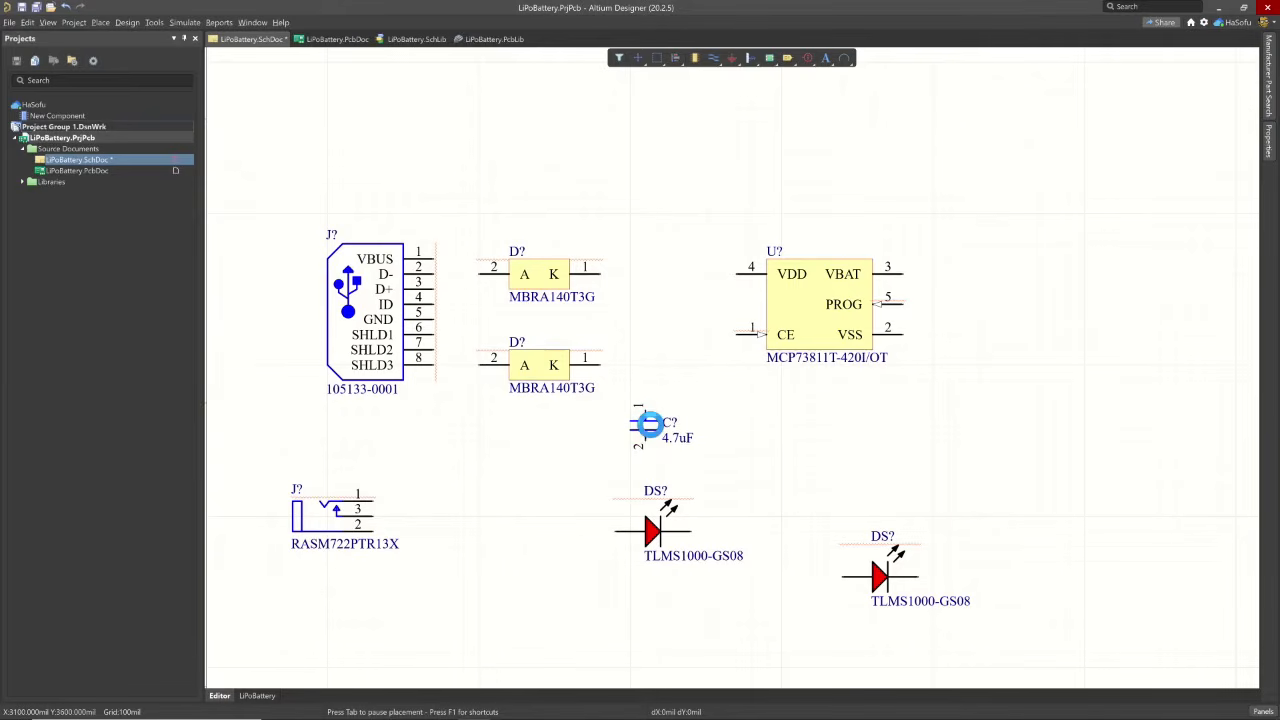
click(650, 425)
key(ctrl+v)
key(Escape)
- Set the comment of the LED below the first capacitor to RED
double_click(650, 534)
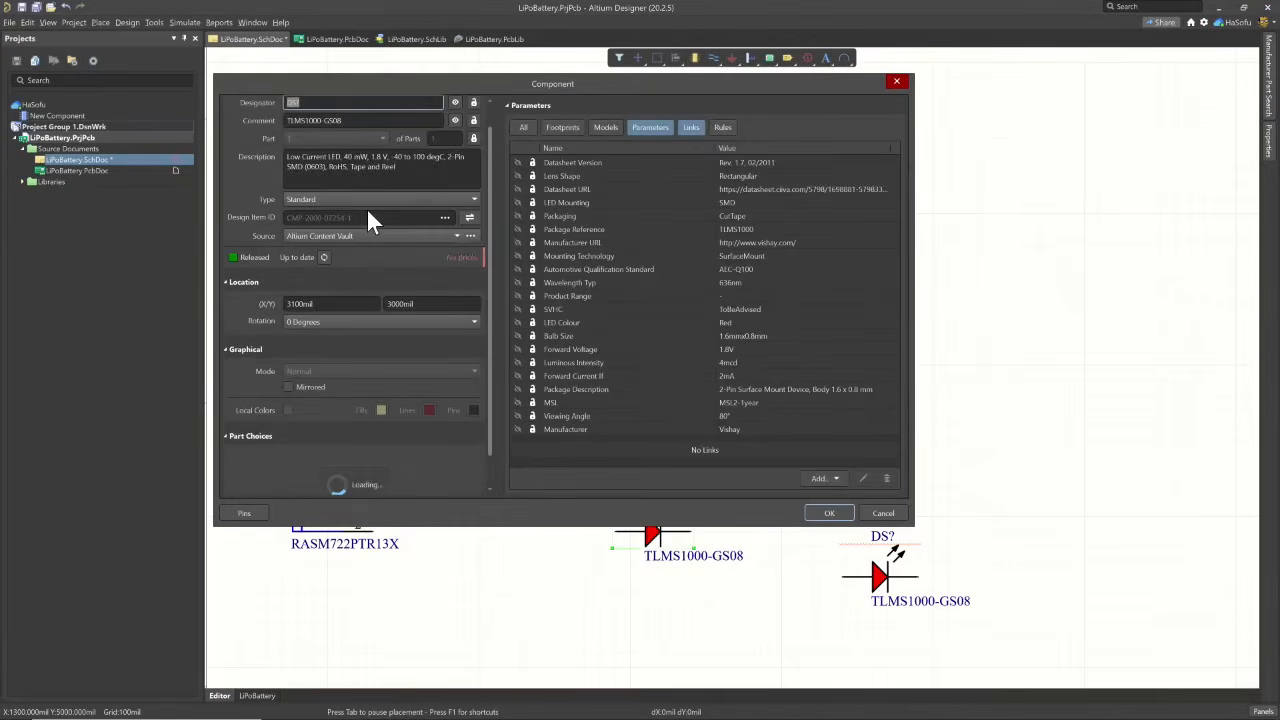
scroll(367, 209, up, 1)
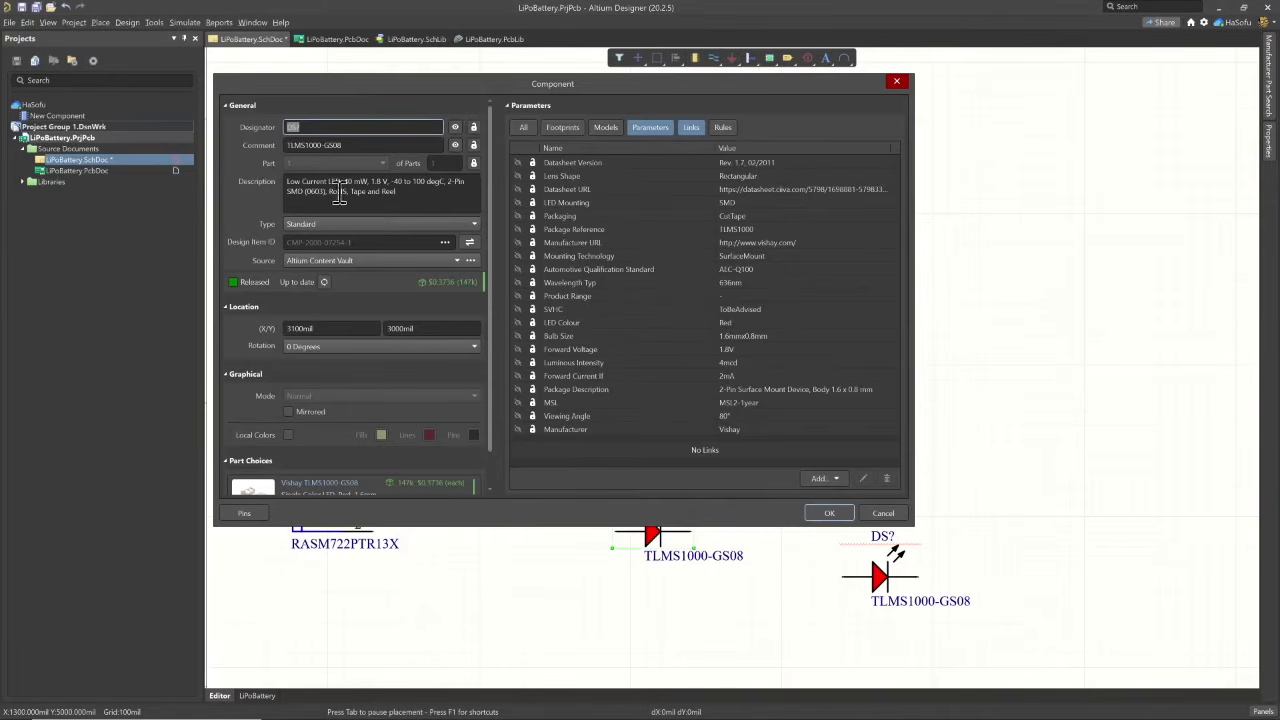
click(352, 195)
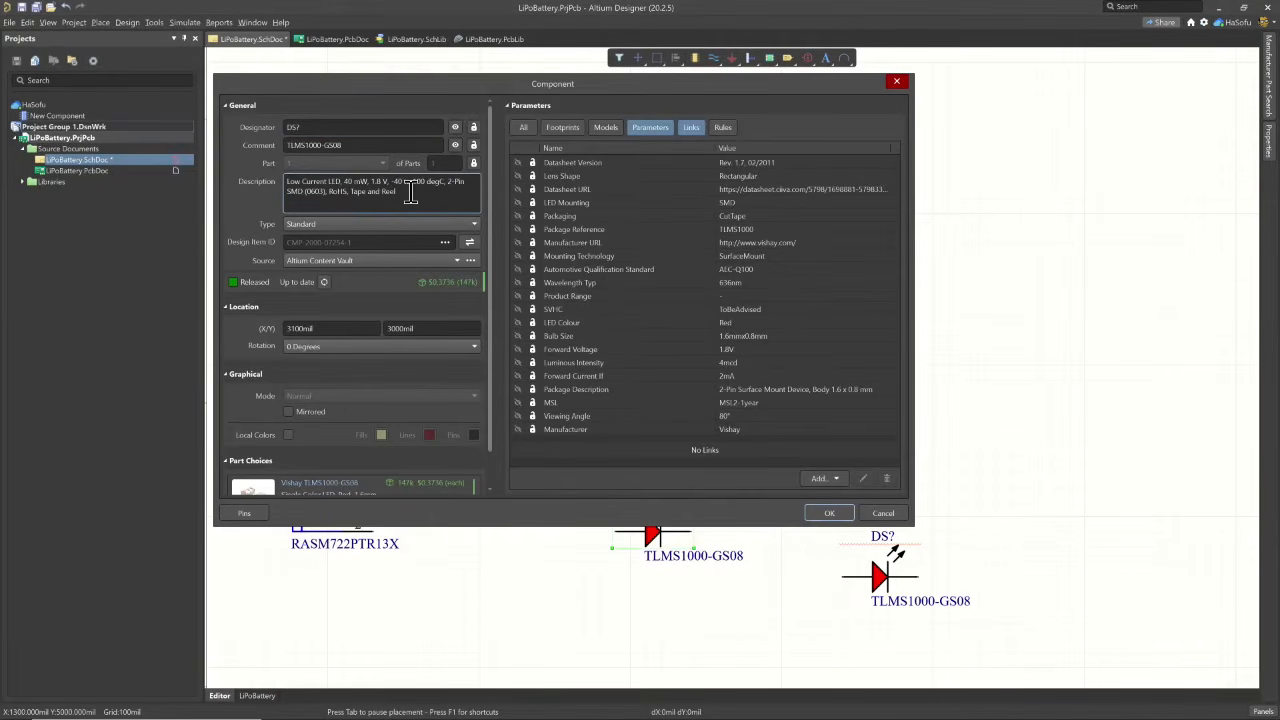
click(374, 145)
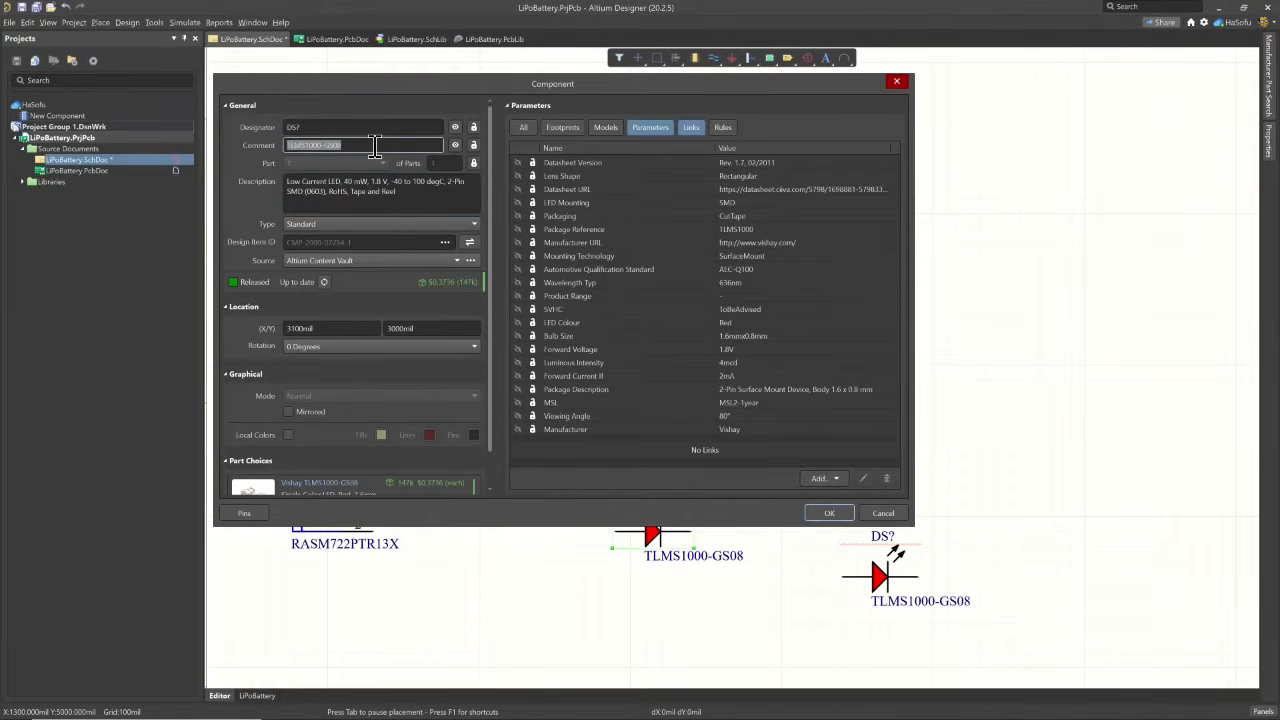
text(RED)
key(Return)
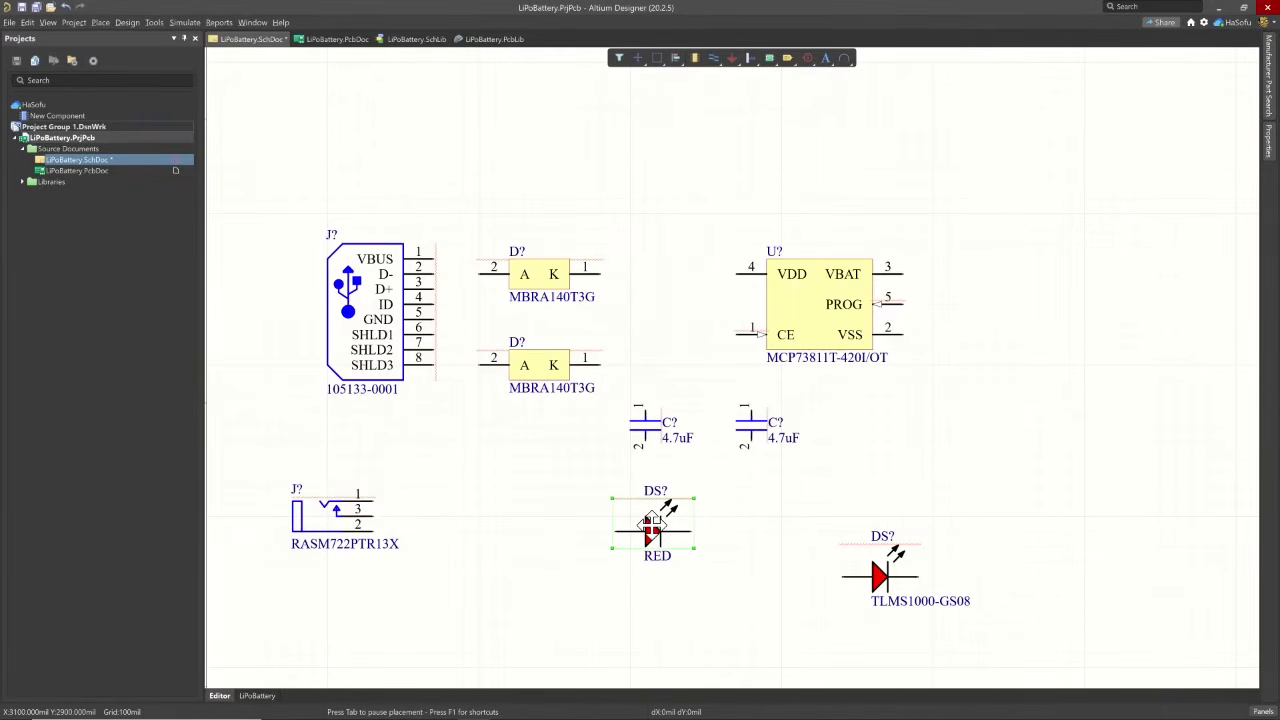
- Set the designator of the RED LED to LED? and apply it
click(651, 525)
key(Tab)
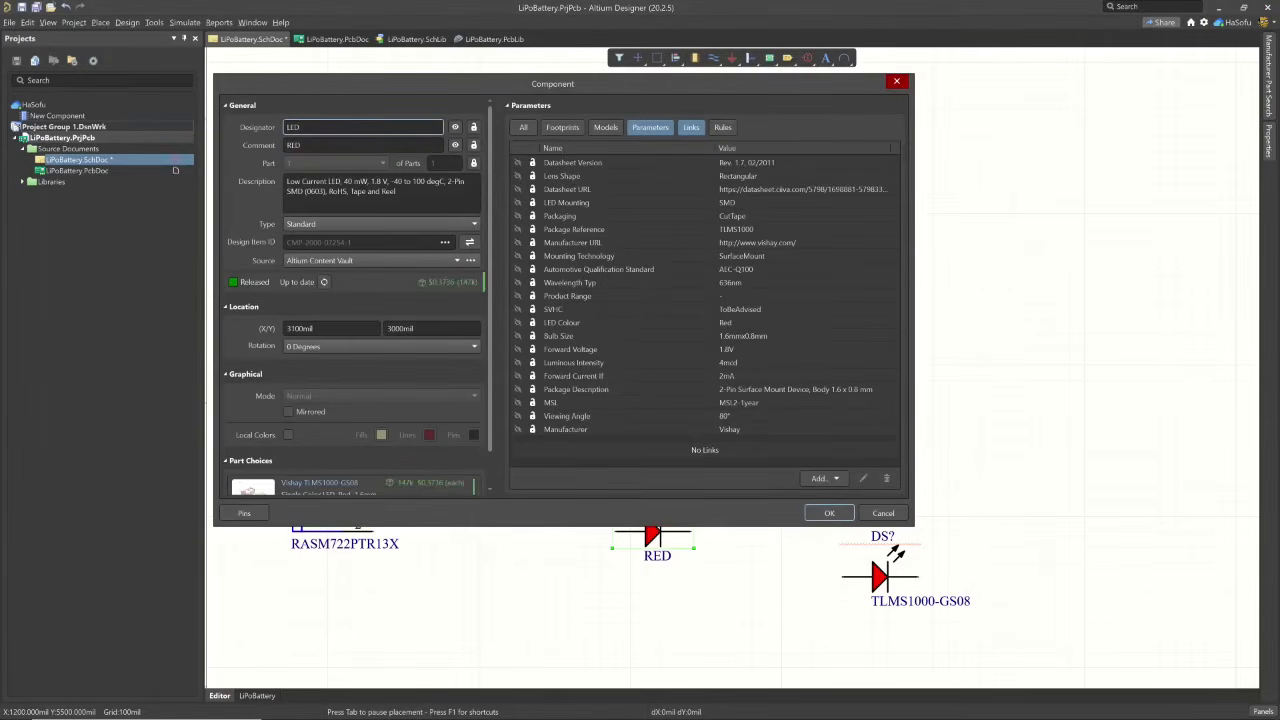
key(Tab)
click(827, 514)
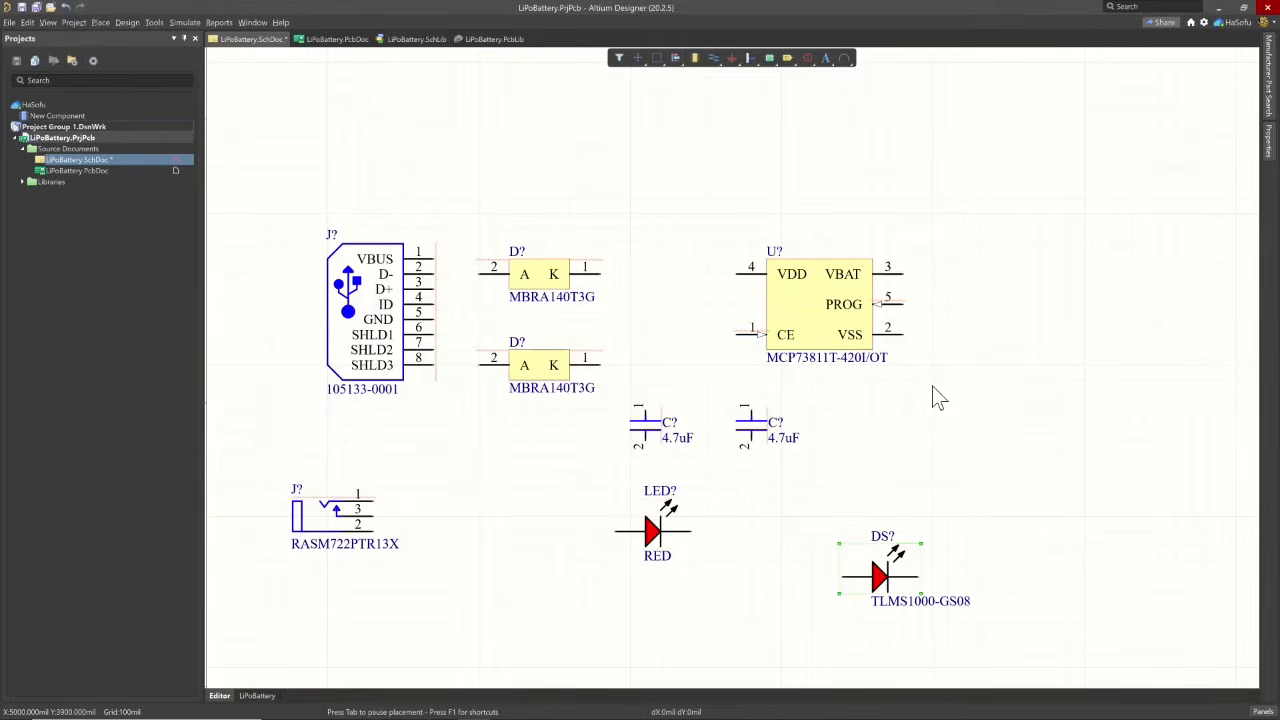
- Delete the duplicate LED labelled TLMS1000-GS08 and paste a copy of the RED LED beside the original
key(Delete)
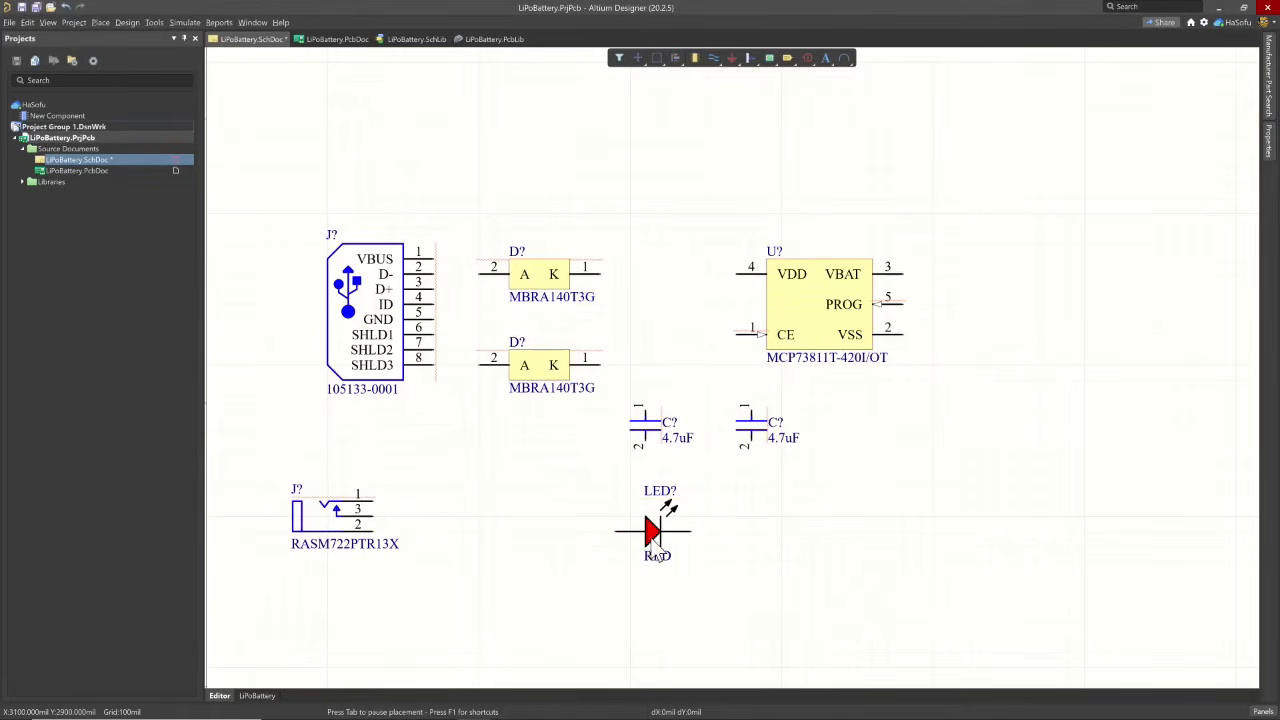
double_click(655, 536)
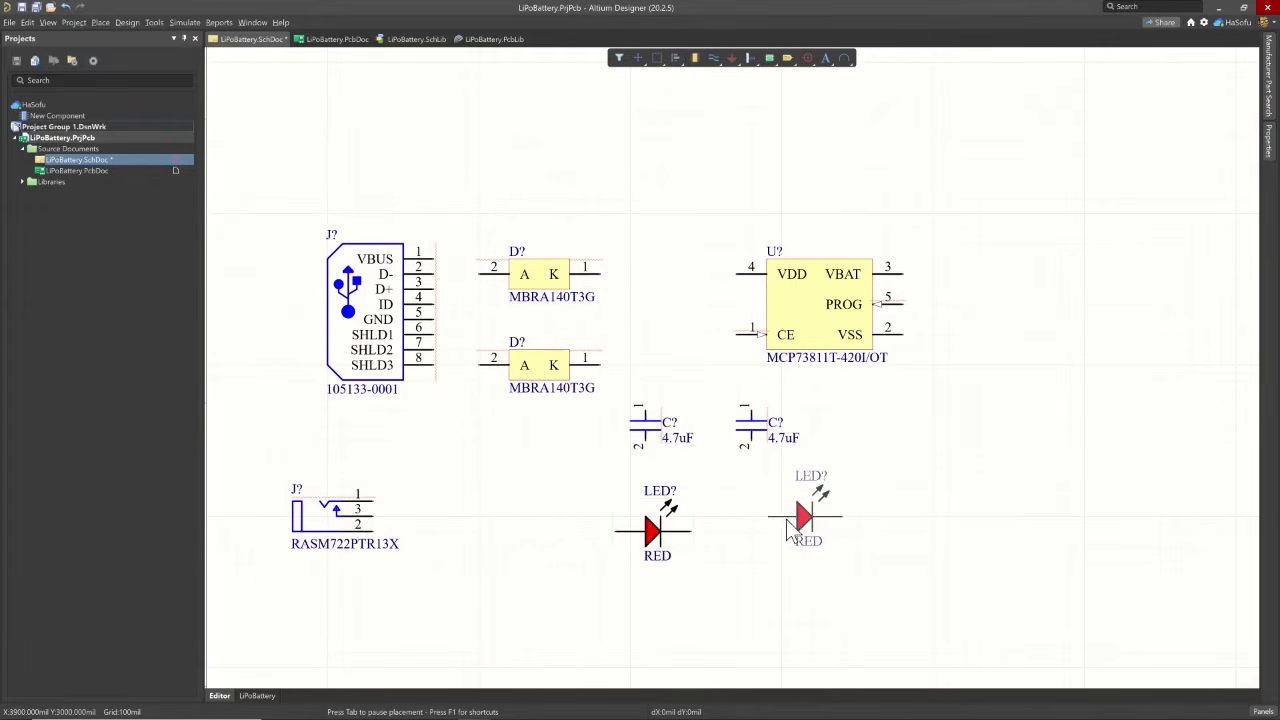
click(769, 531)
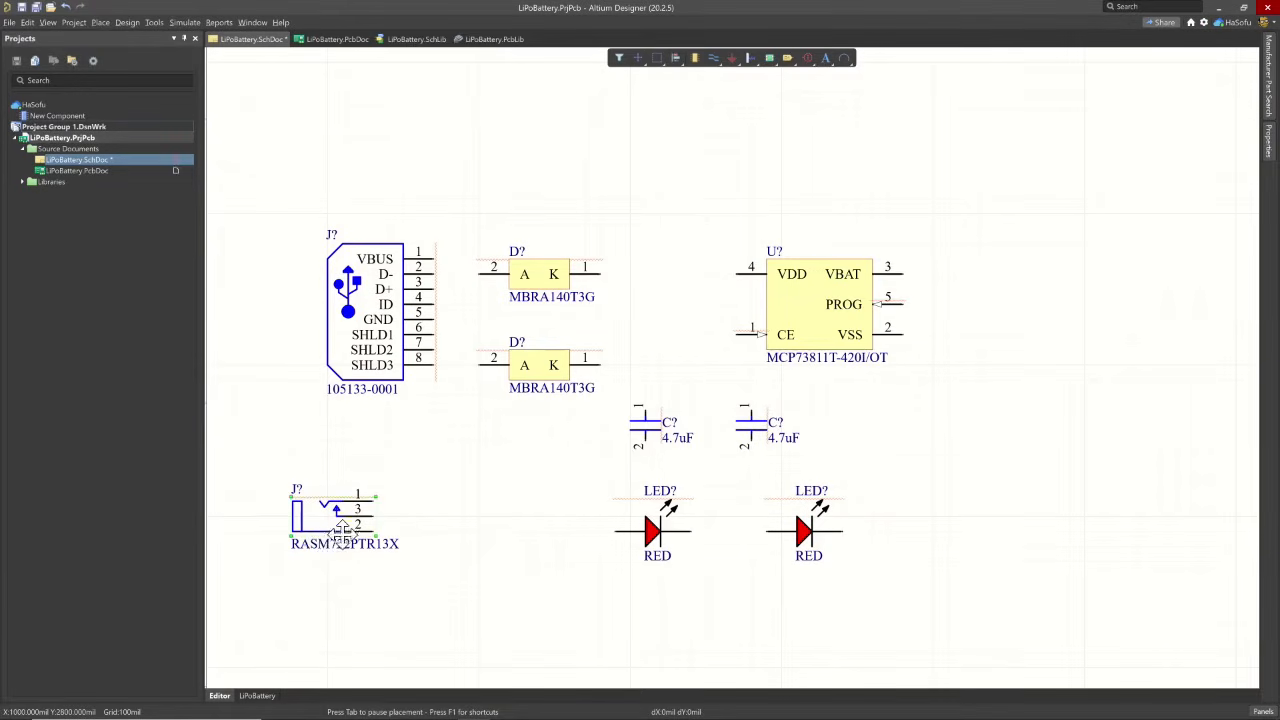
- Replace the power jack's comment with its description text, CONN PWR JACK 2.1X5.5MM SOLDER, and apply it
key(Tab)
click(557, 450)
key(Tab)
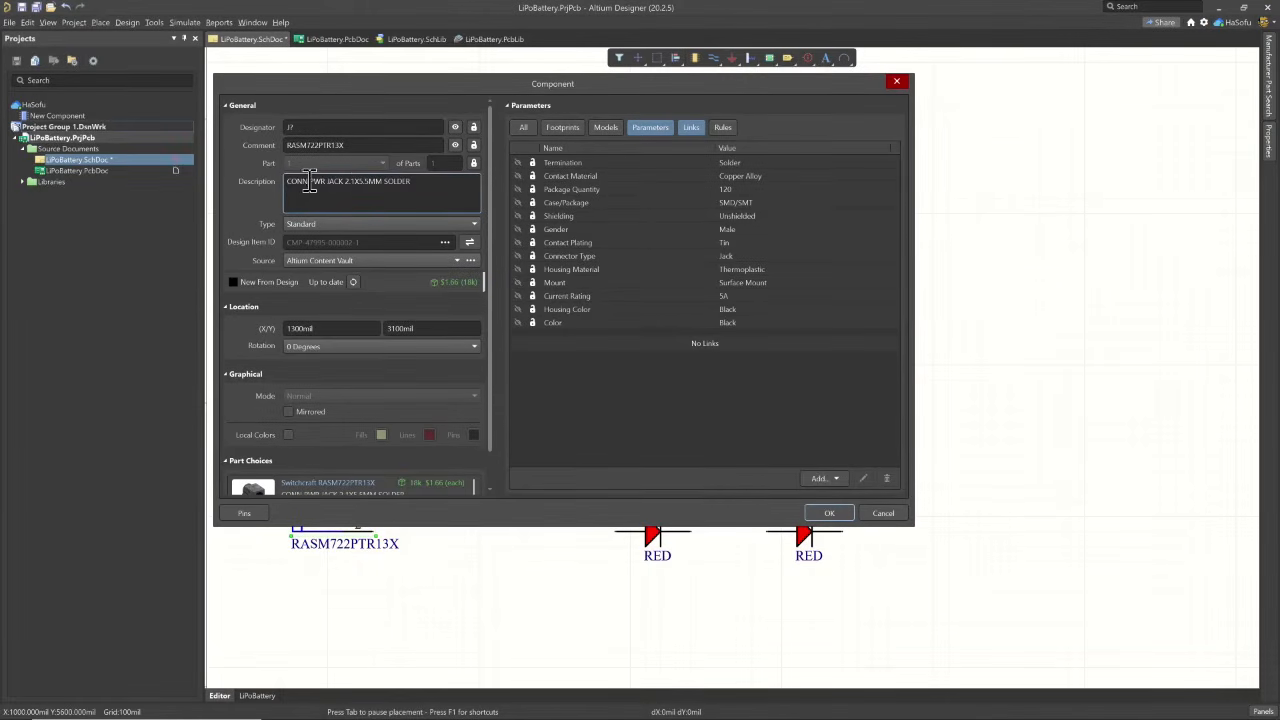
double_click(316, 181)
click(314, 181)
drag(410, 181, 249, 181)
key(ctrl+c)
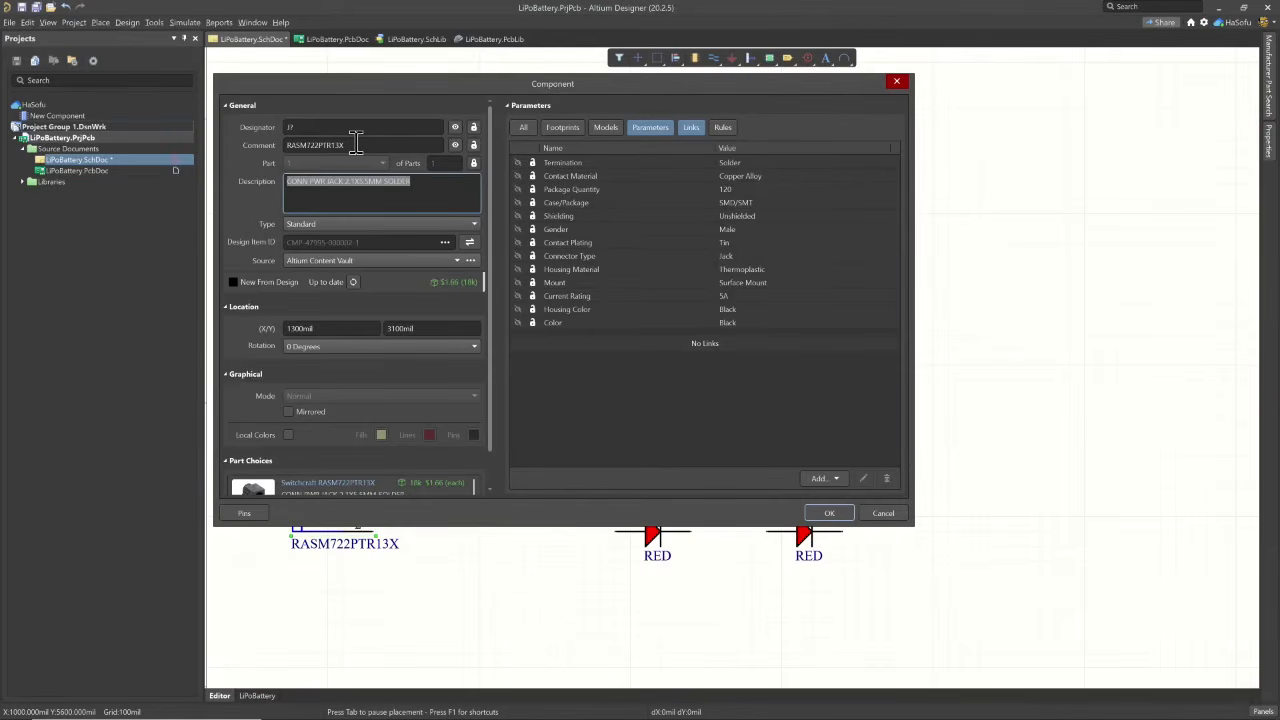
double_click(356, 144)
key(ctrl+v)
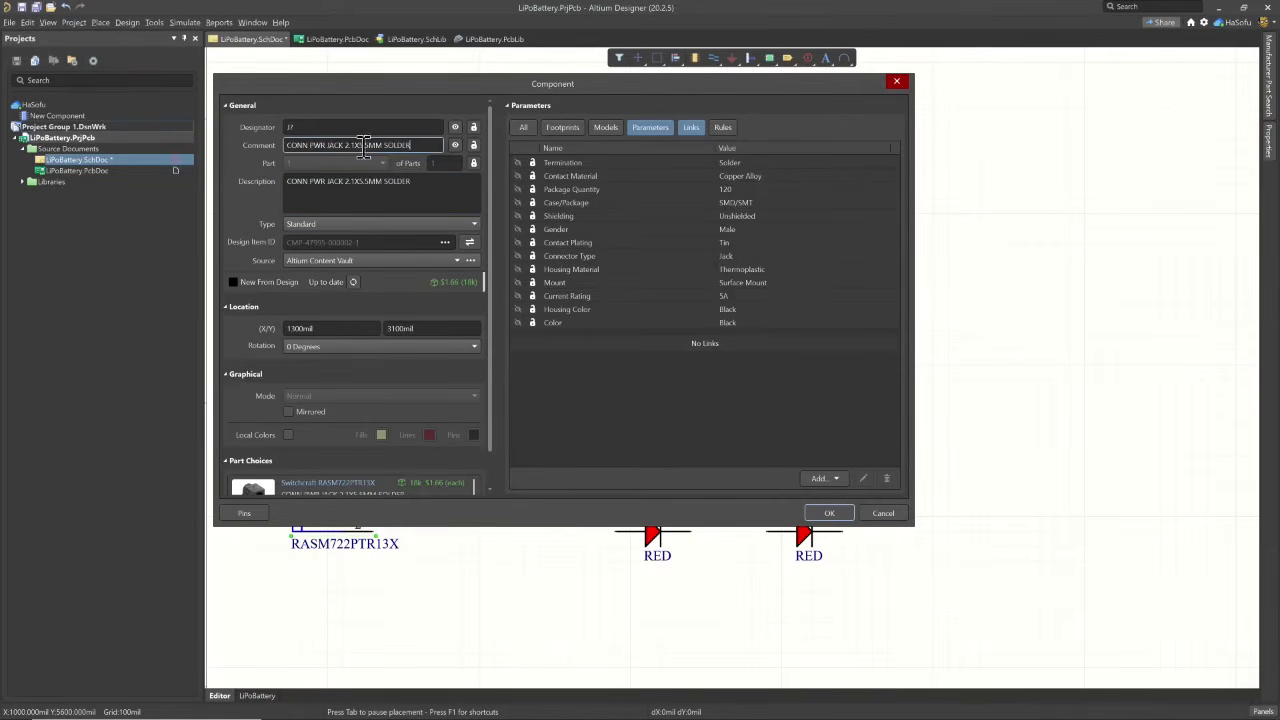
click(826, 514)
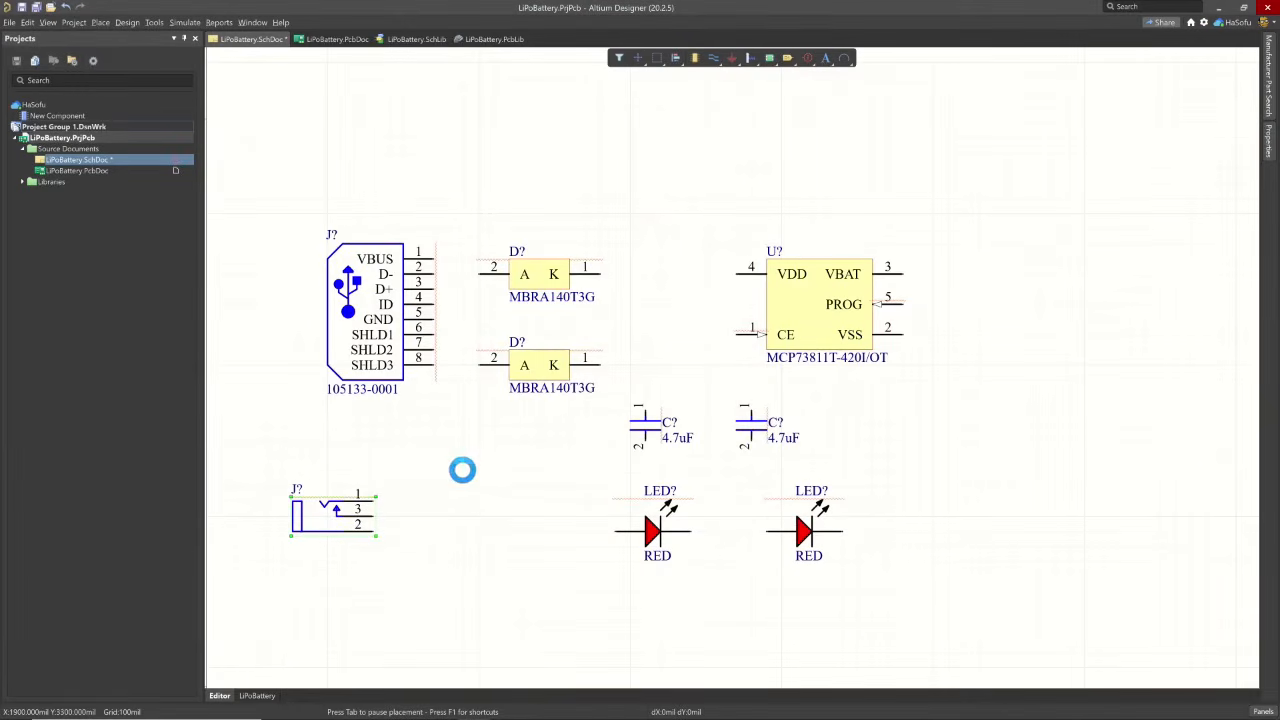
- Set the USB connector's comment to Micro-USB B Receptacle, copied from its description, and apply it
double_click(358, 334)
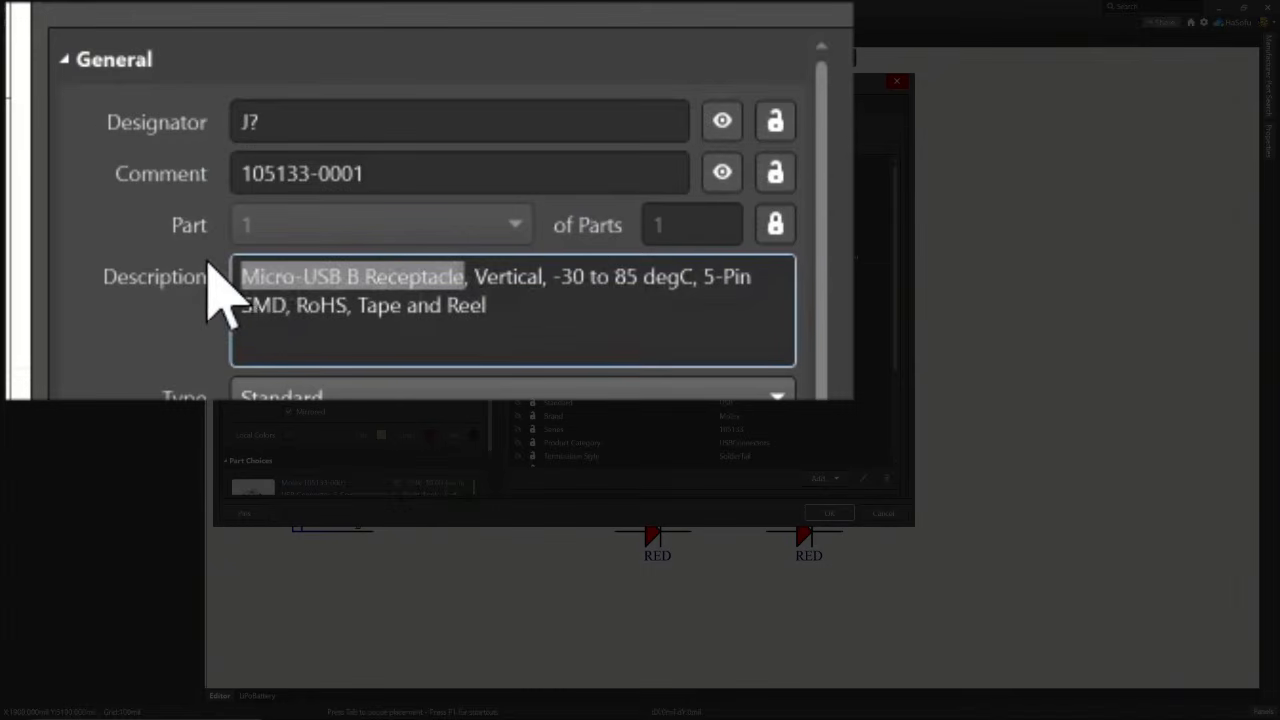
click(401, 183)
text(Micro-USB B Receptacle)
key(Tab)
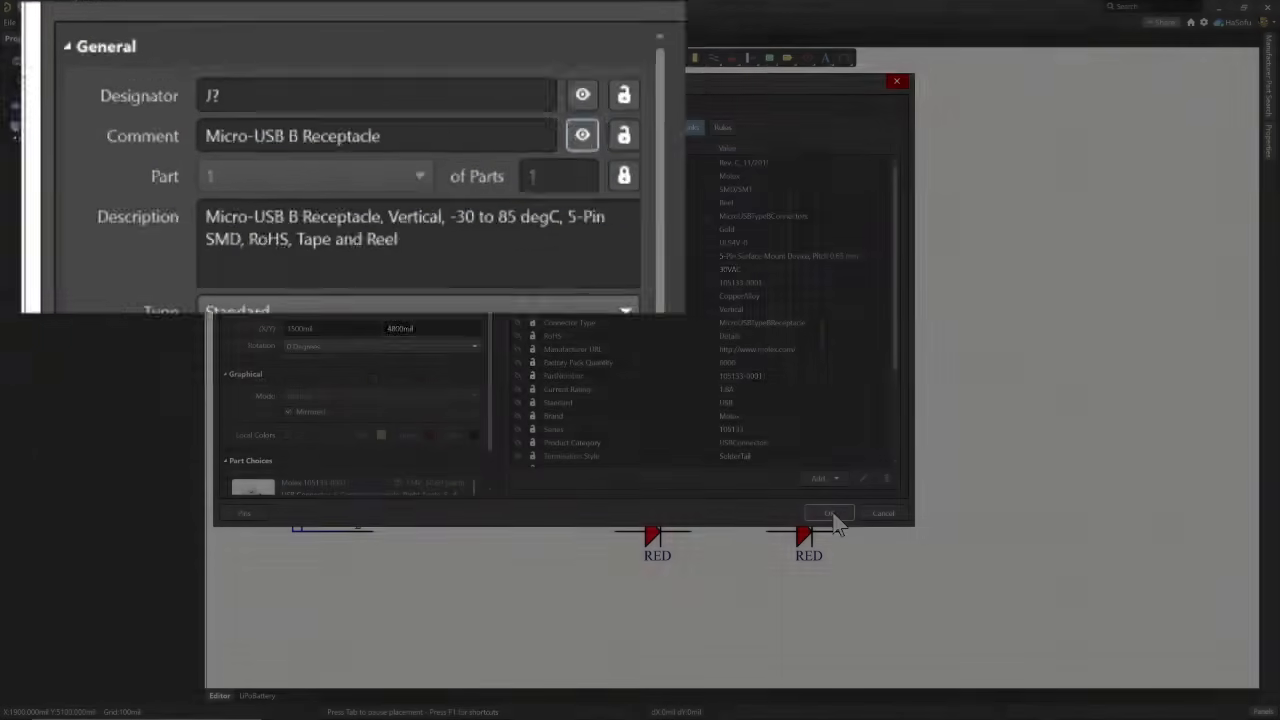
click(826, 513)
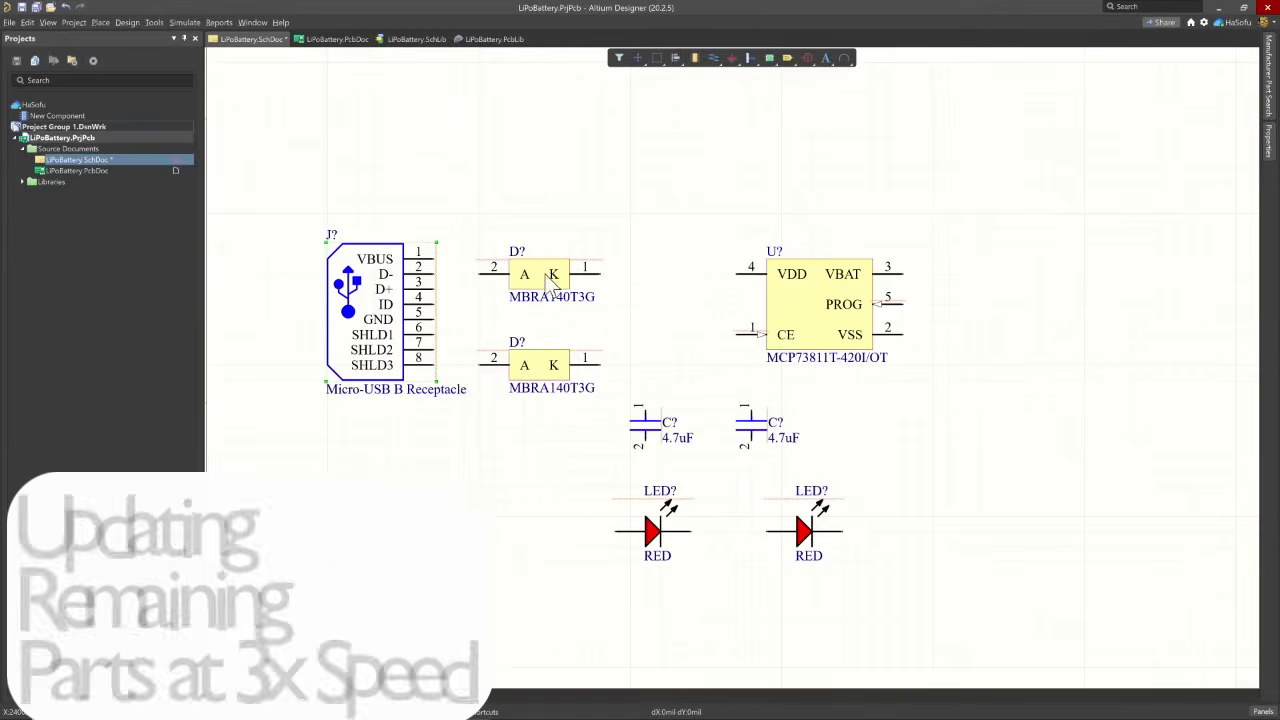
- Set the upper diode's comment to 40V, 1A in its component properties and apply it
click(521, 175)
double_click(524, 274)
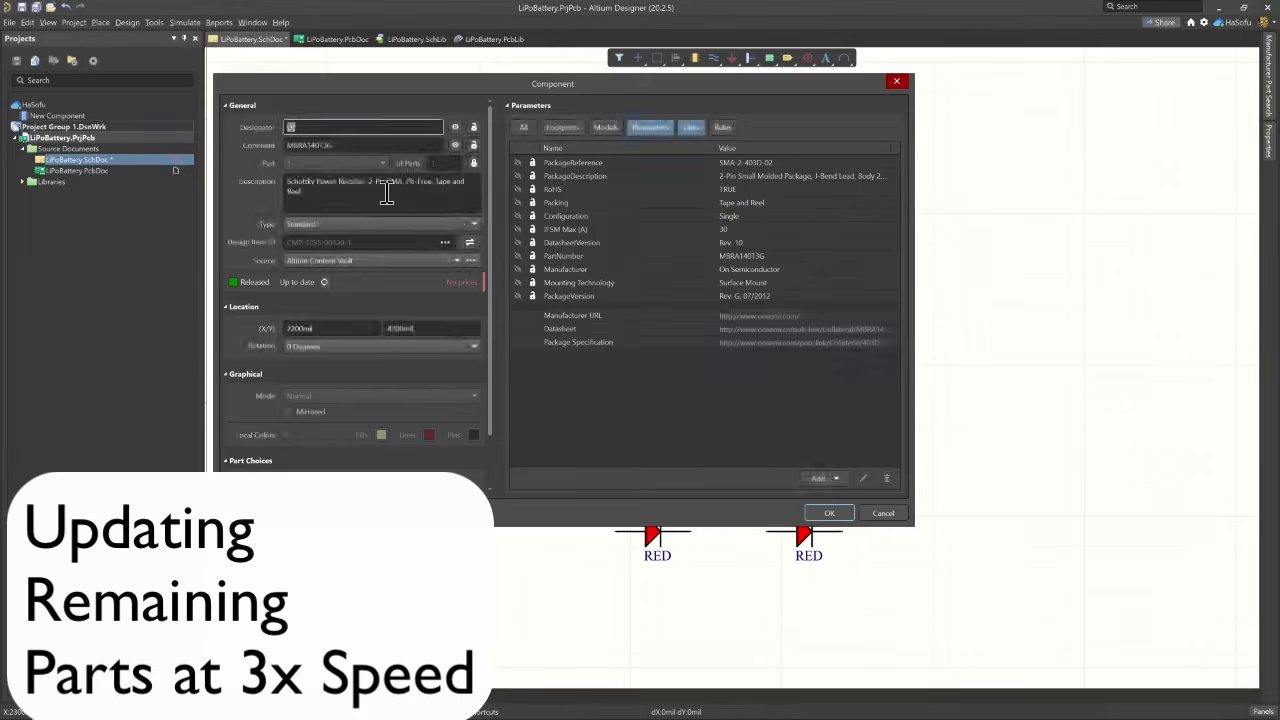
click(337, 184)
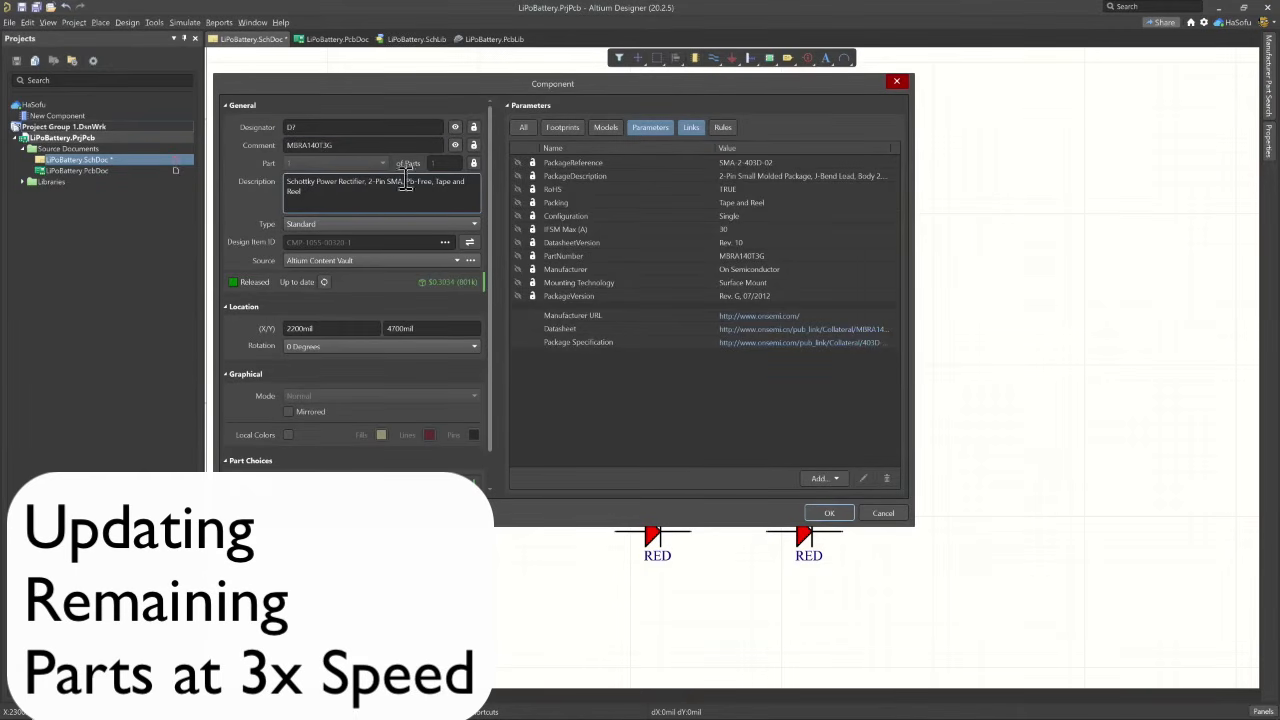
scroll(413, 263, down, 1)
scroll(413, 263, up, 1)
double_click(360, 145)
text(40V, 1A)
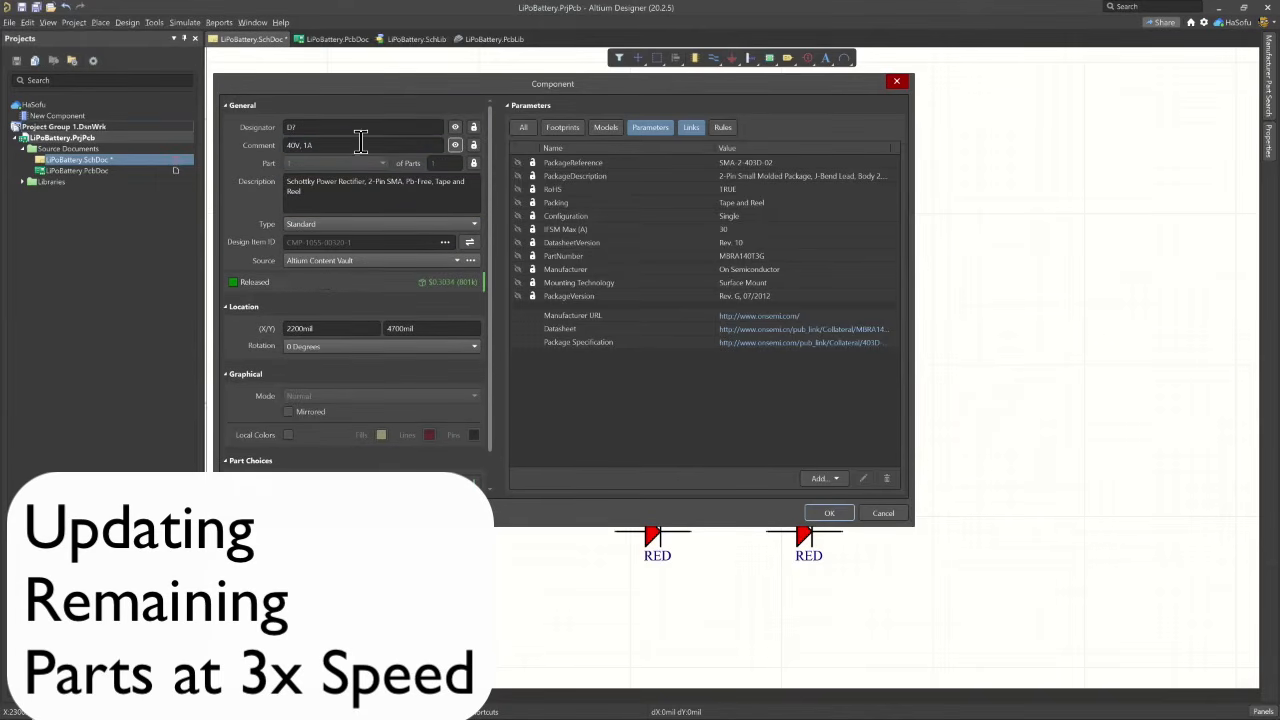
click(818, 514)
click(536, 268)
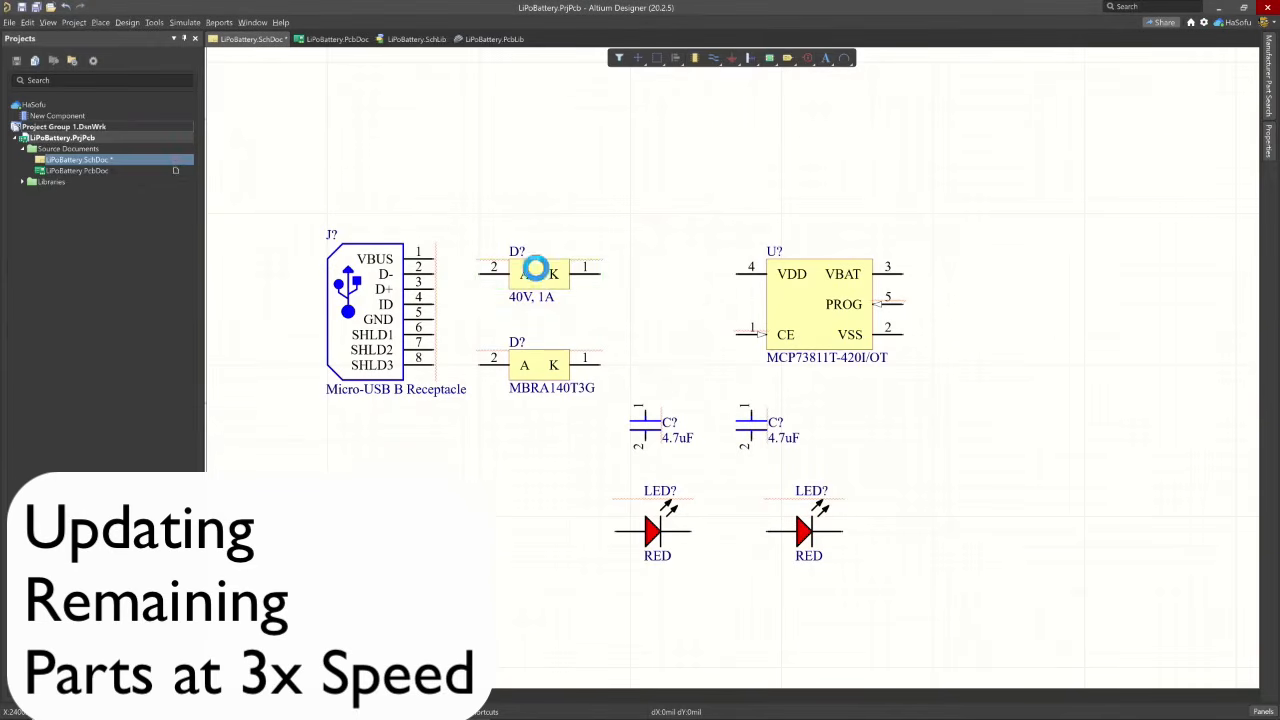
- Change the lower diode's comment to 40V, 1A as well and apply it
double_click(545, 387)
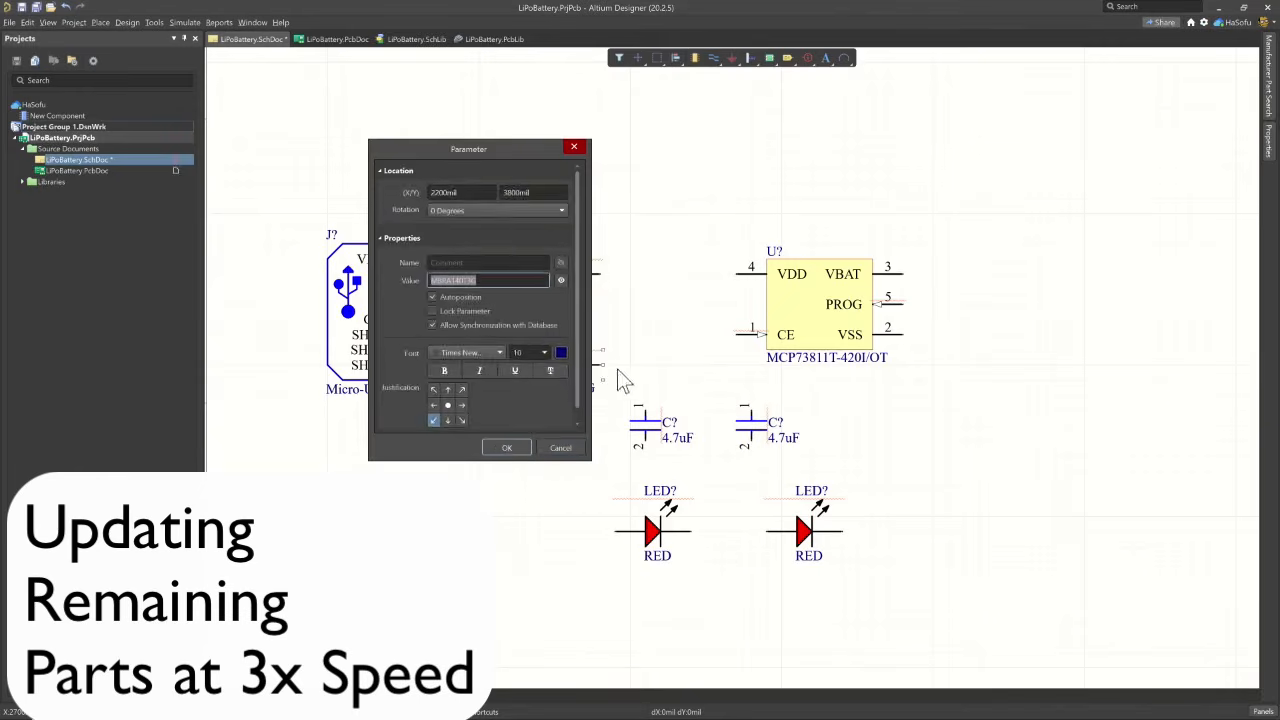
drag(523, 149, 1063, 171)
text(40V, 1A)
key(Return)
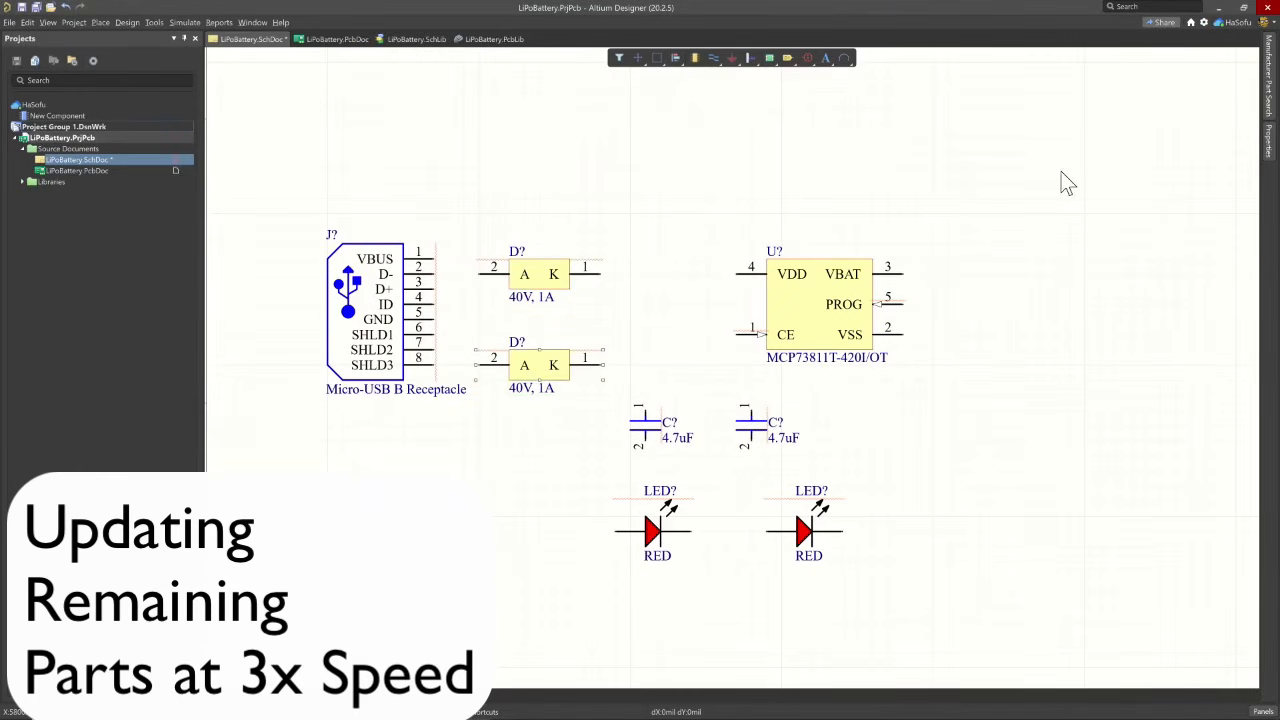
- Hide the comment of the MCP73811T-420I/OT charge controller
double_click(815, 320)
click(454, 139)
key(Return)
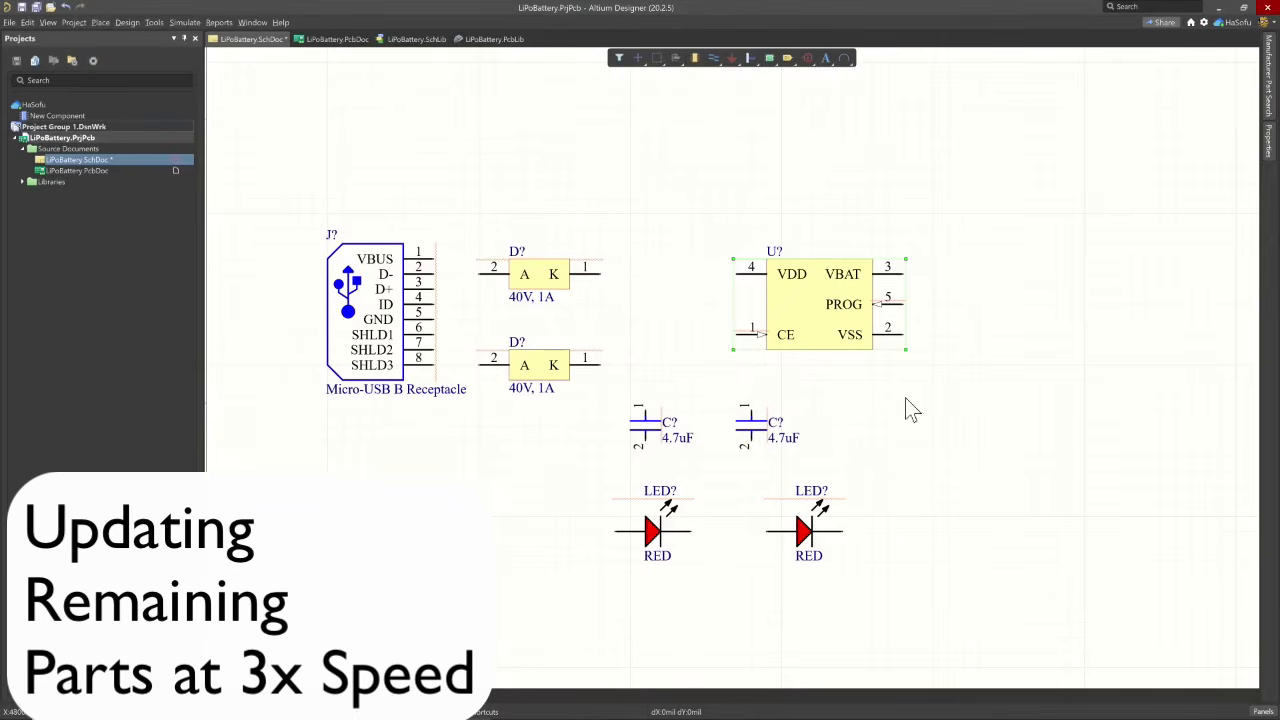
- Set the charge controller IC's comment to Charge Management Controller, copied from its description, and make the comment visible
double_click(821, 316)
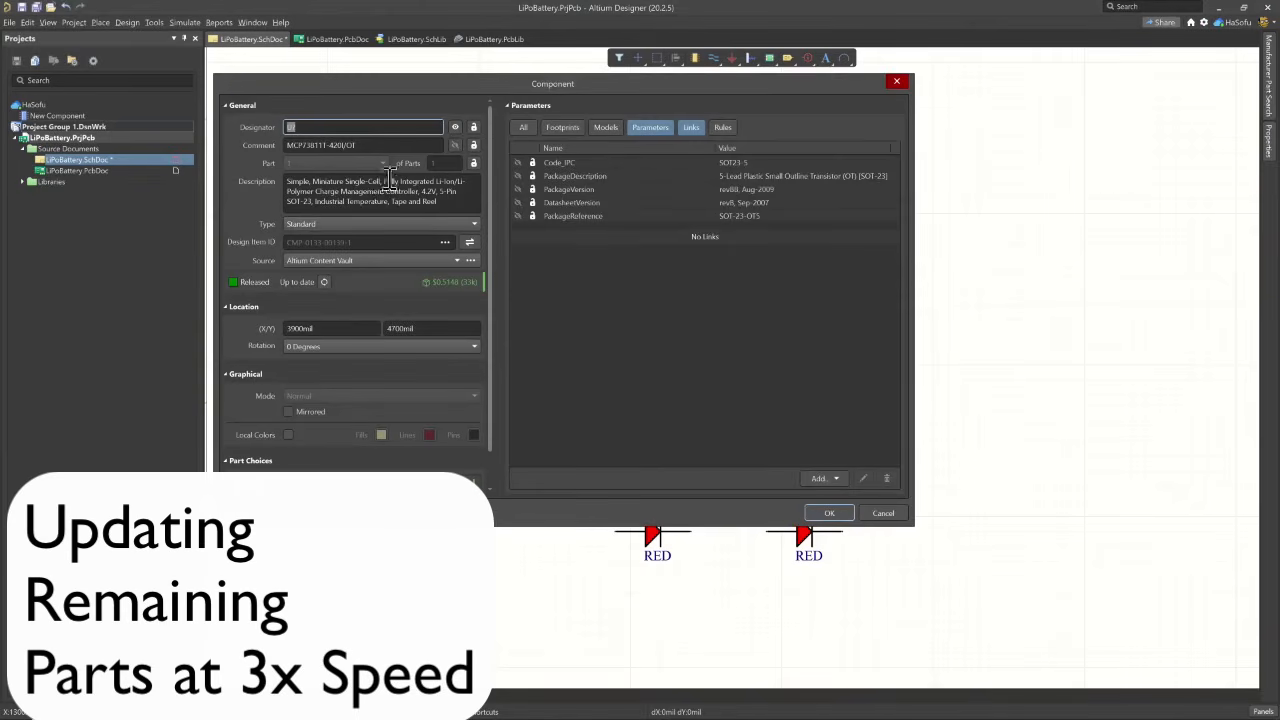
click(375, 190)
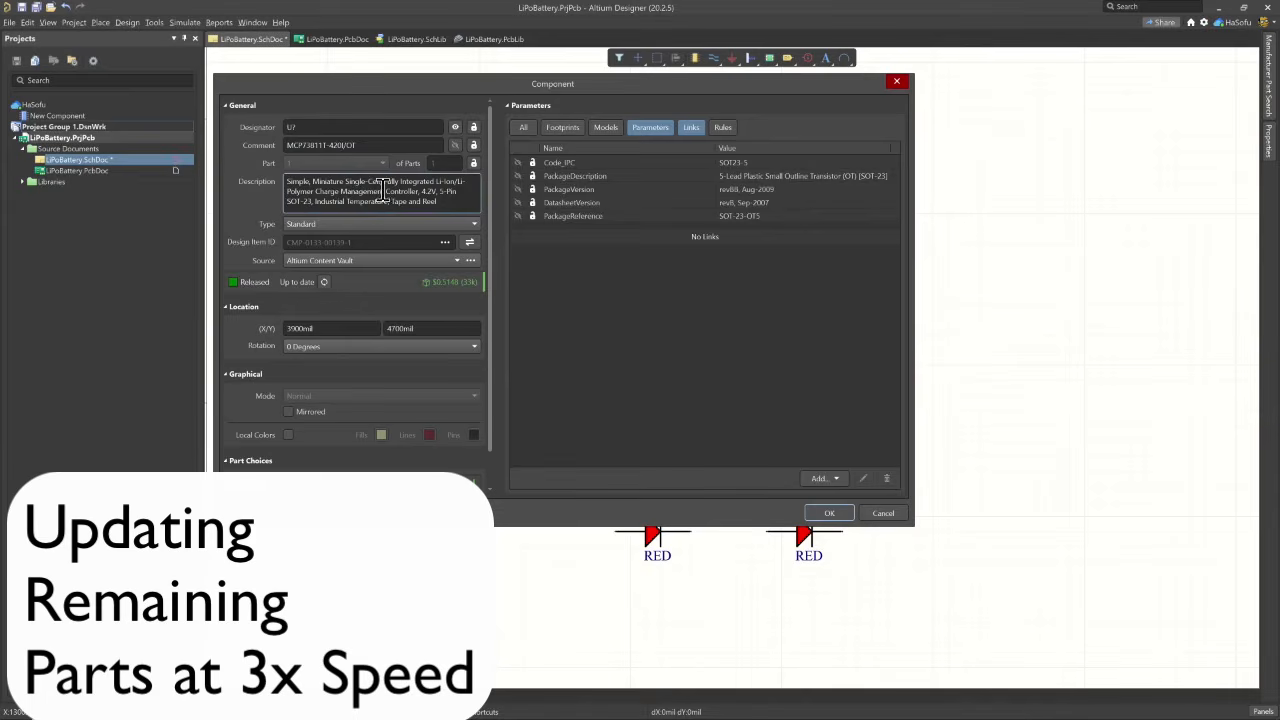
drag(315, 191, 420, 191)
key(ctrl+c)
click(385, 148)
key(ctrl+v)
click(455, 146)
click(829, 513)
double_click(802, 320)
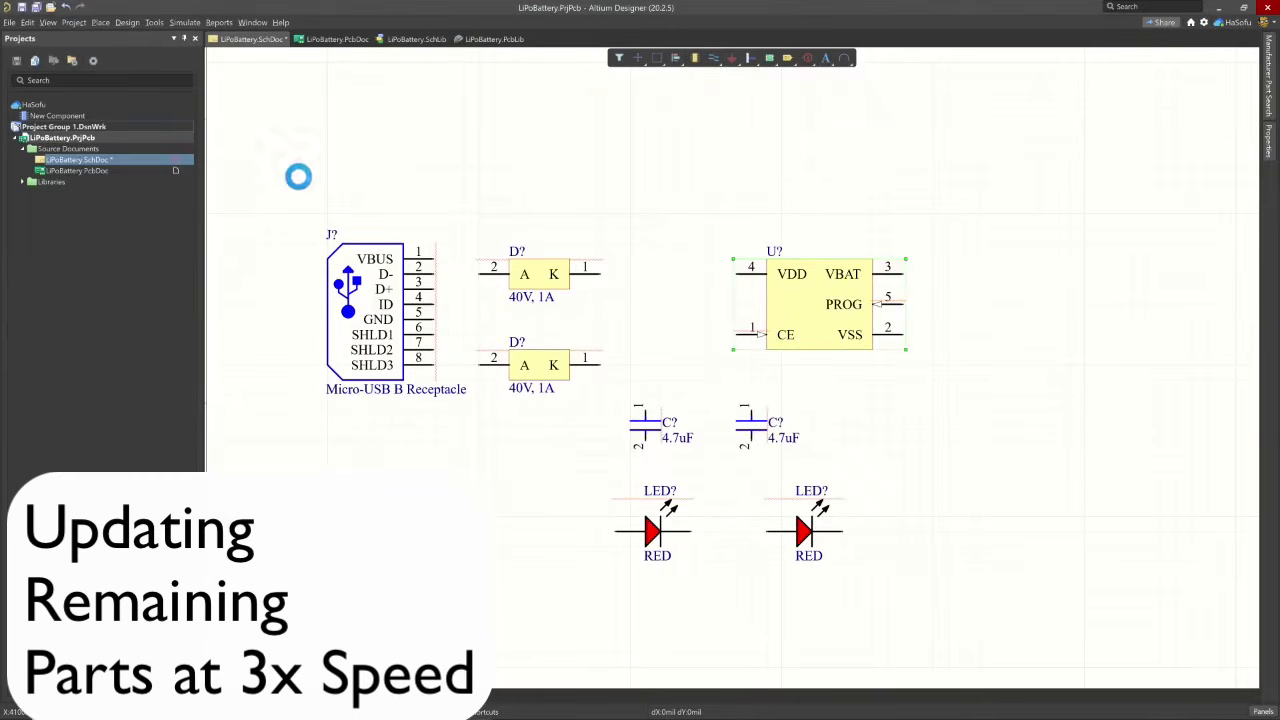
click(831, 513)
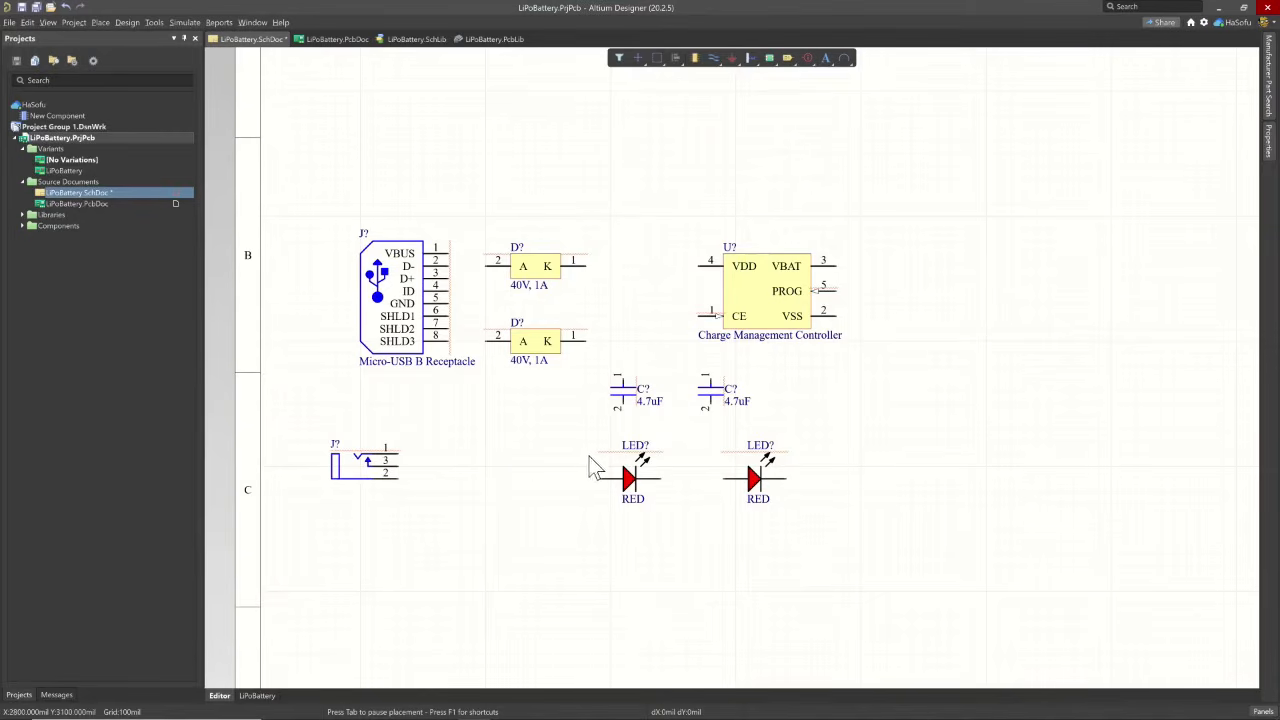
- Move the power jack slightly below its current place under the USB connector and flip it vertically
drag(397, 465, 413, 488)
key(y)
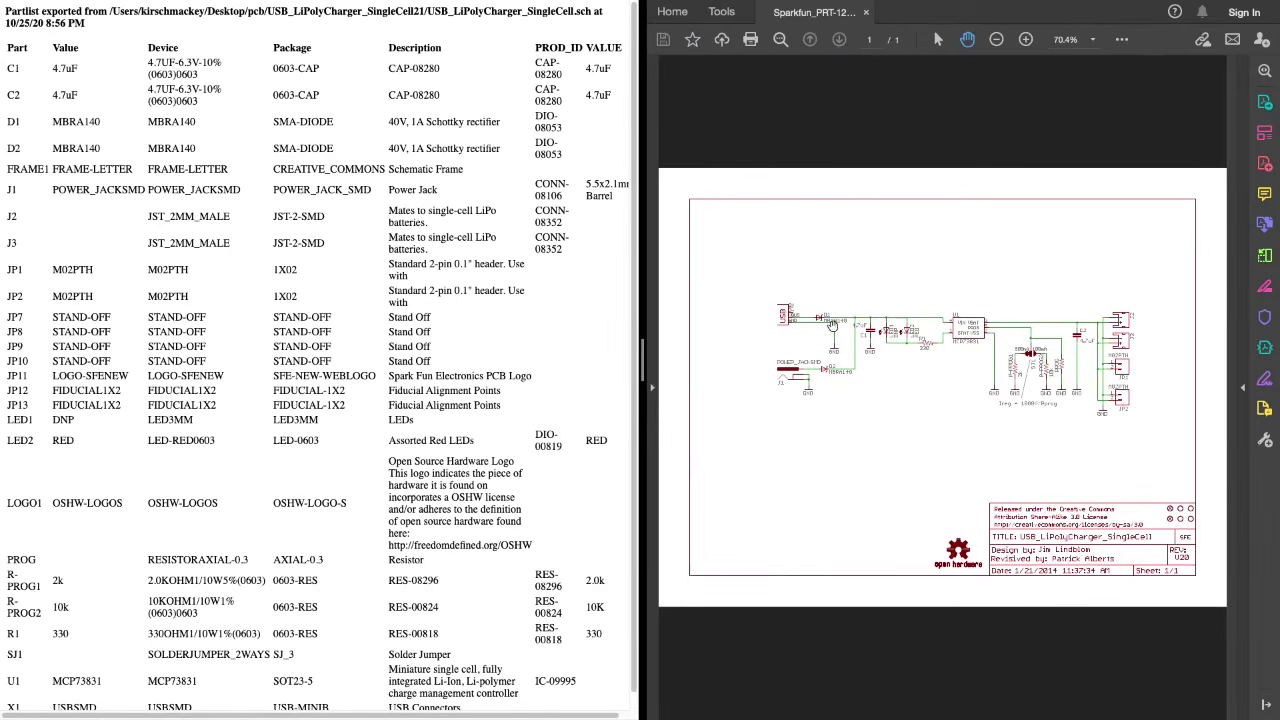
- Switch to the SparkFun reference schematic PDF and examine the resistors and connectors on the output side of the circuit
click(1028, 40)
click(1028, 40)
click(1028, 40)
click(1028, 40)
drag(1130, 287, 855, 107)
drag(1102, 252, 948, 267)
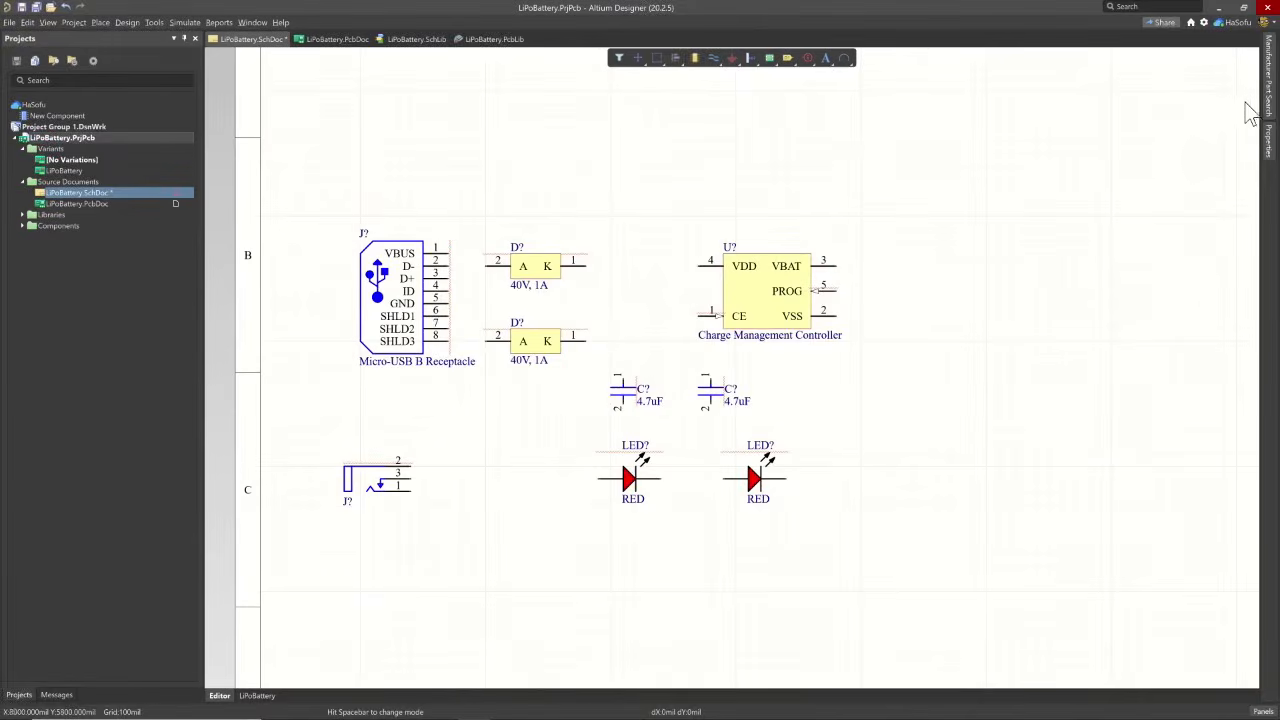
- Return to the Altium schematic, browse the Passive Components category in Manufacturer Part Search and filter the mount to Surface Mount
click(1268, 100)
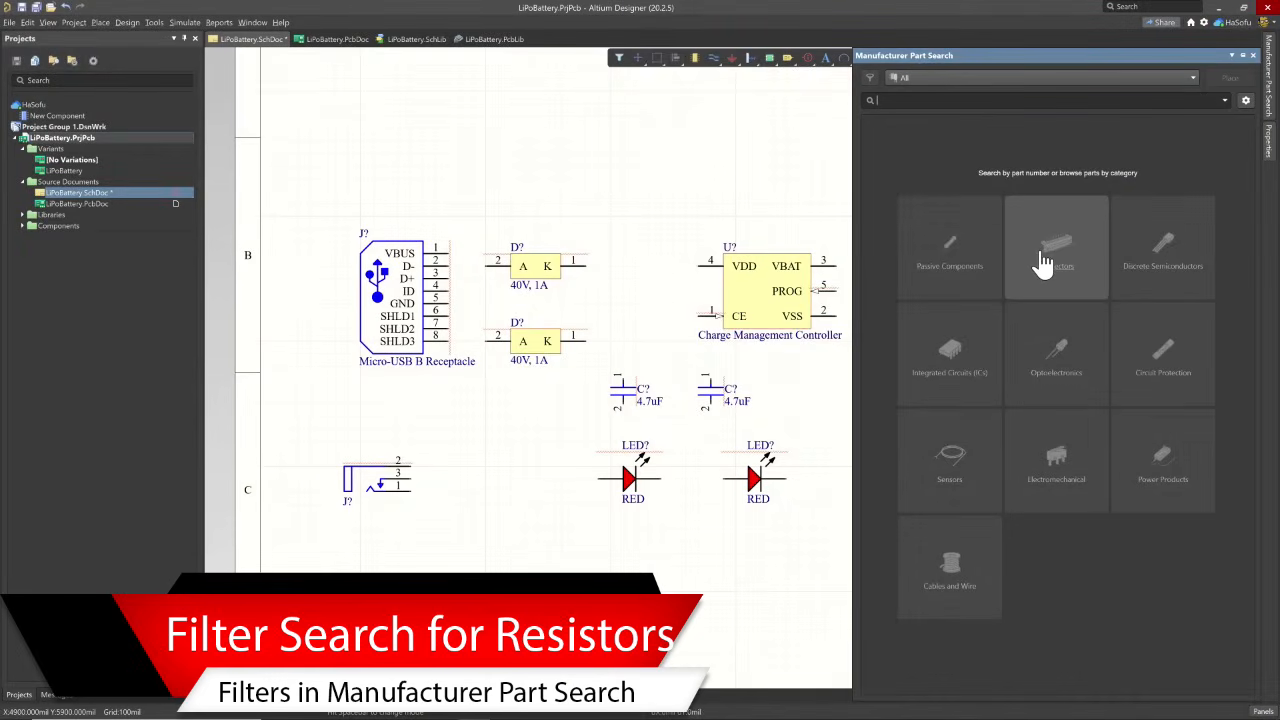
click(948, 255)
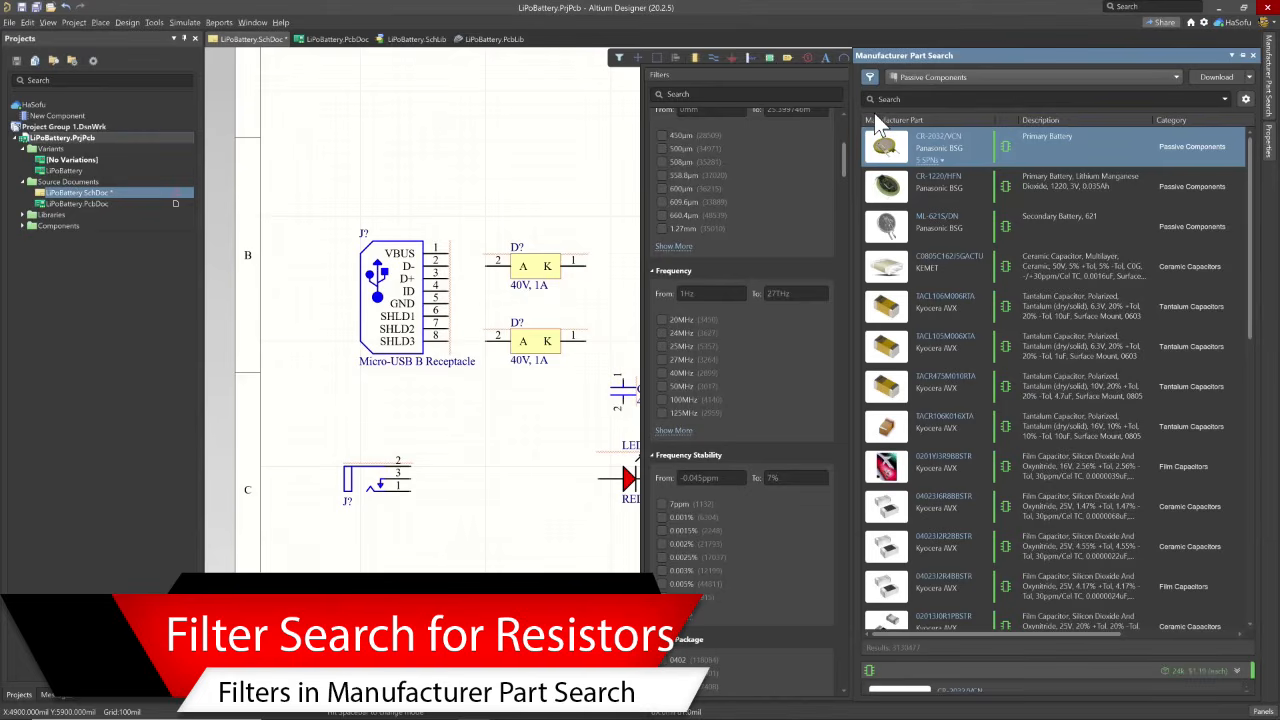
scroll(710, 204, up, 5)
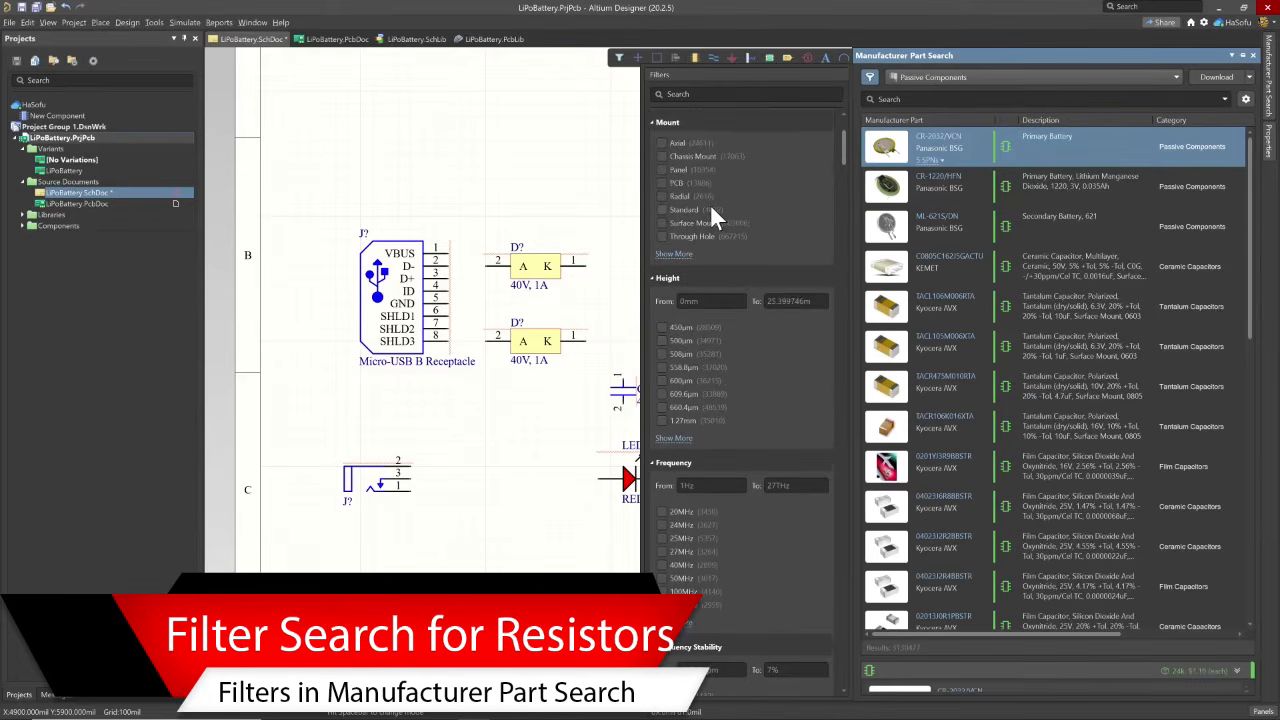
scroll(705, 218, up, 2)
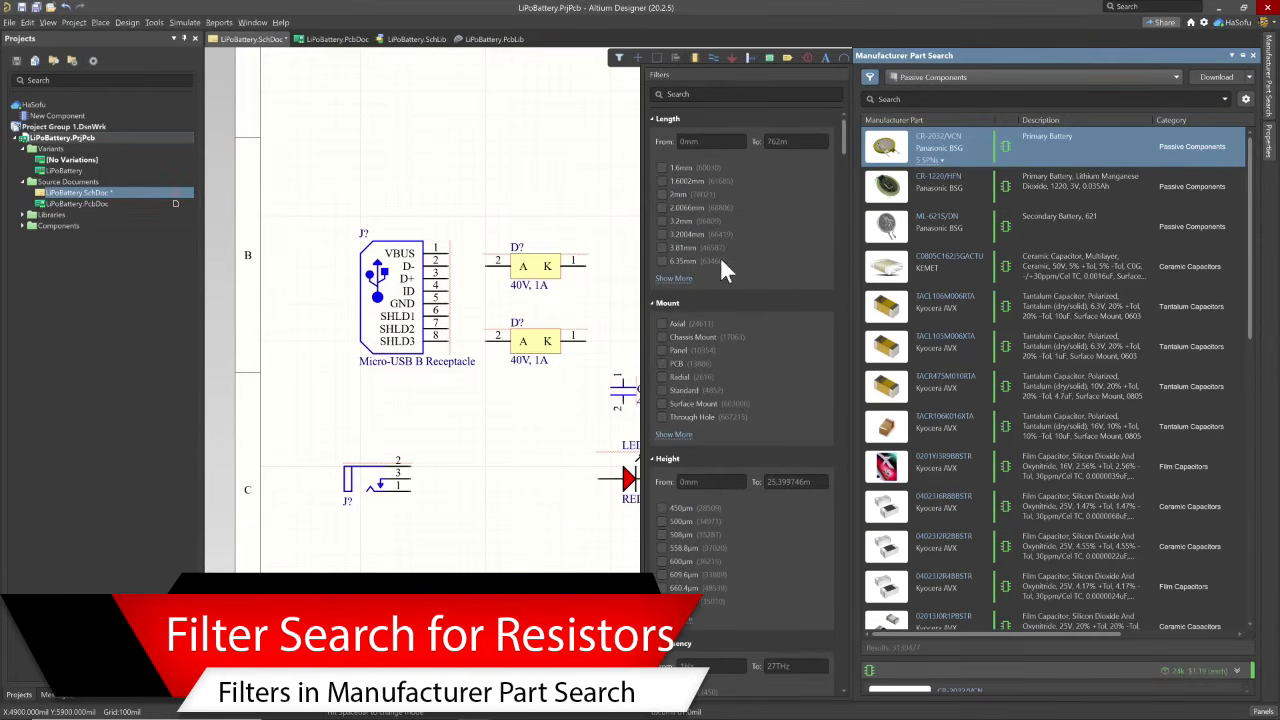
scroll(722, 257, down, 10)
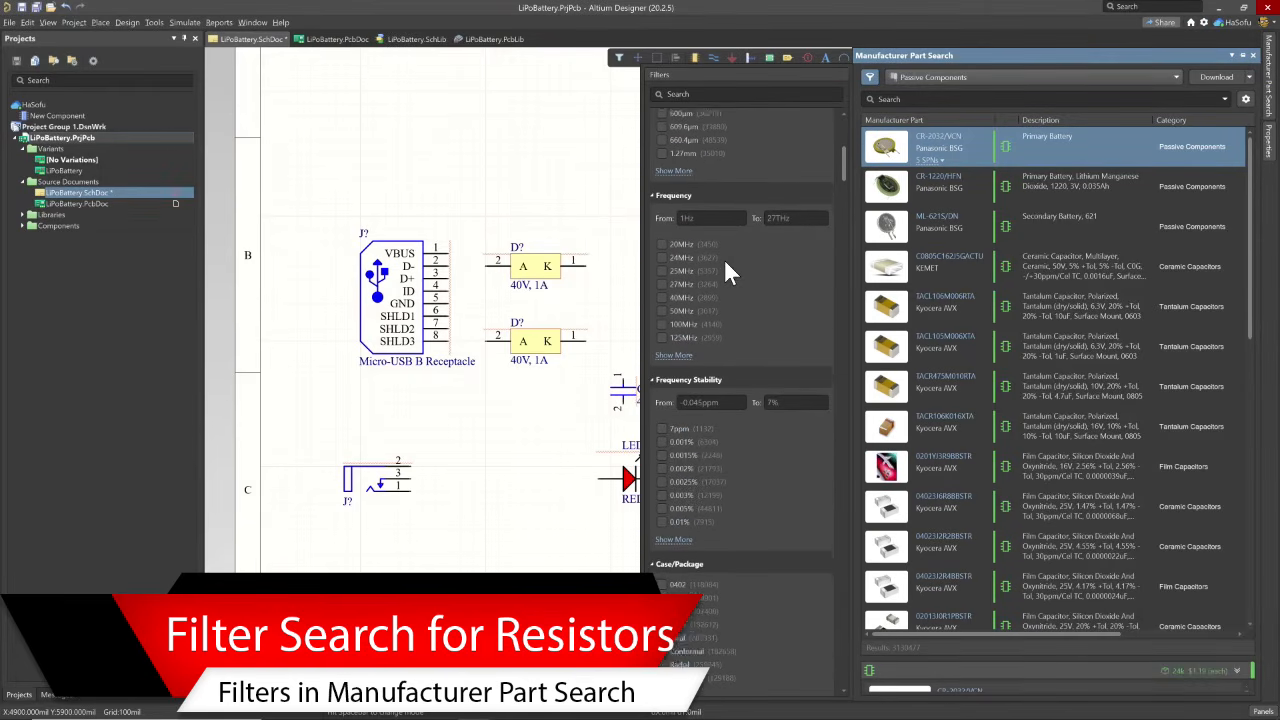
scroll(726, 260, up, 10)
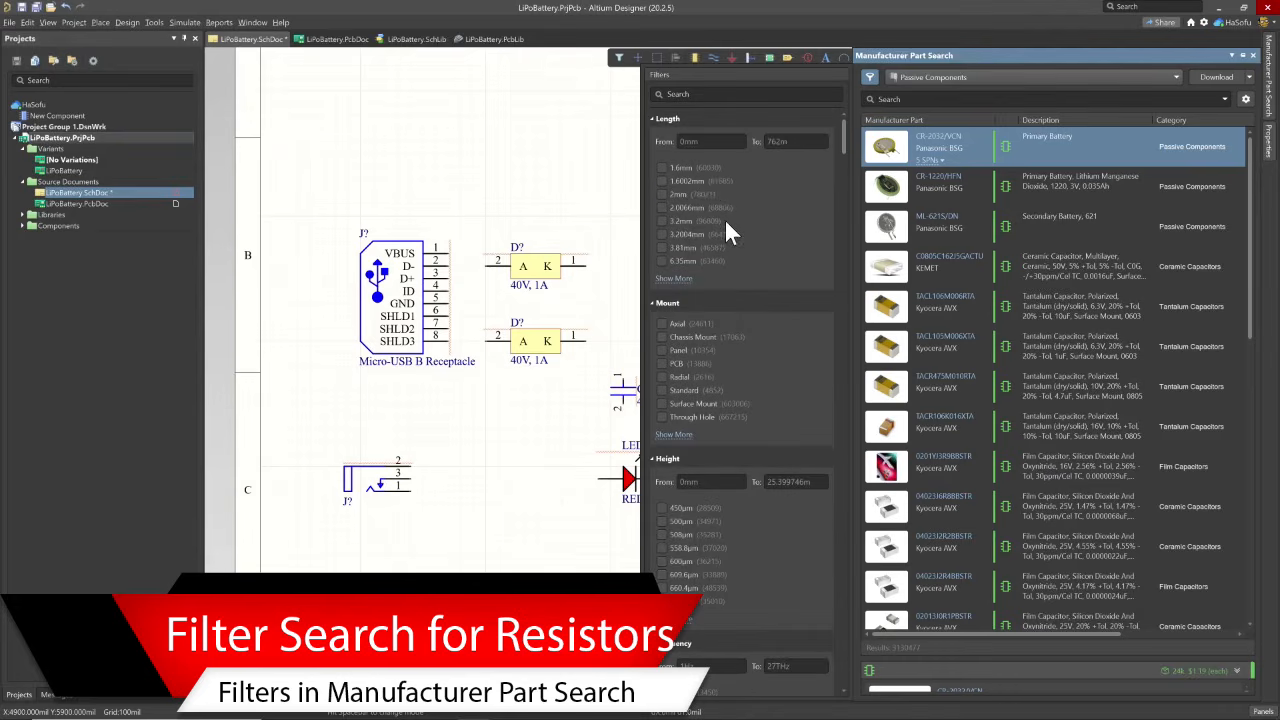
click(661, 403)
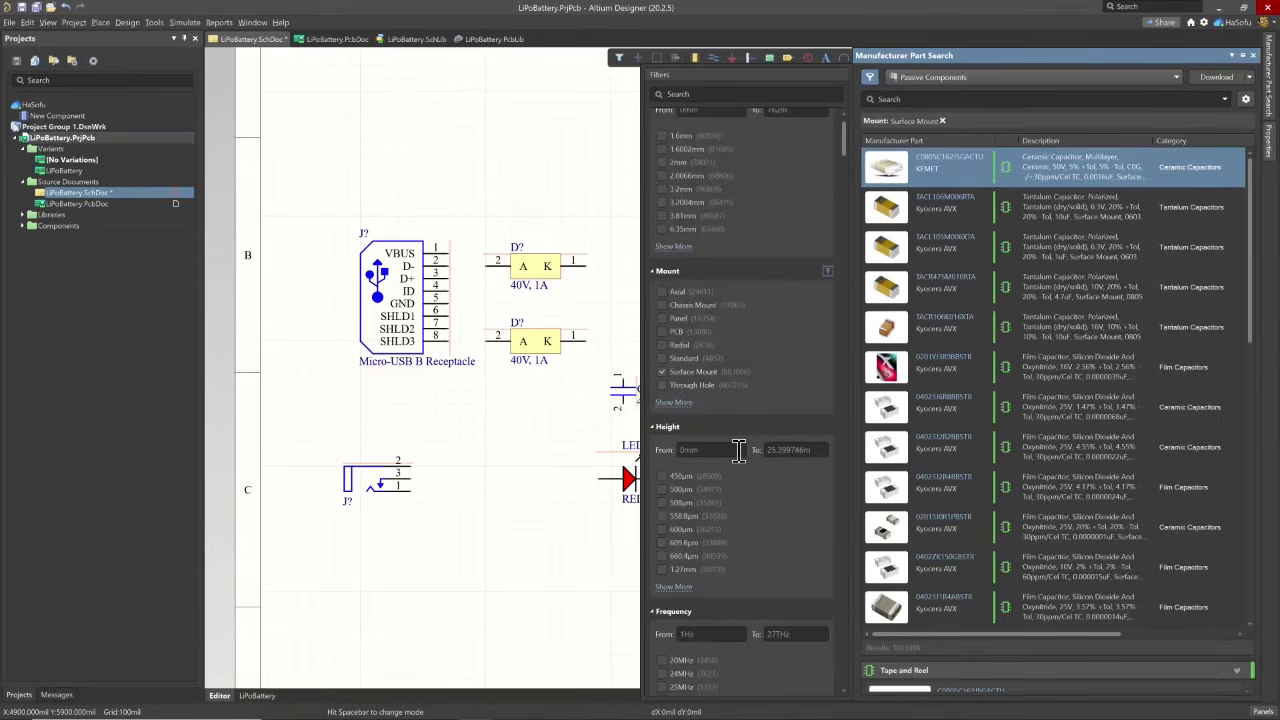
- Restrict the passive component results to size code 0805 and hide the filter list
scroll(738, 450, down, 5)
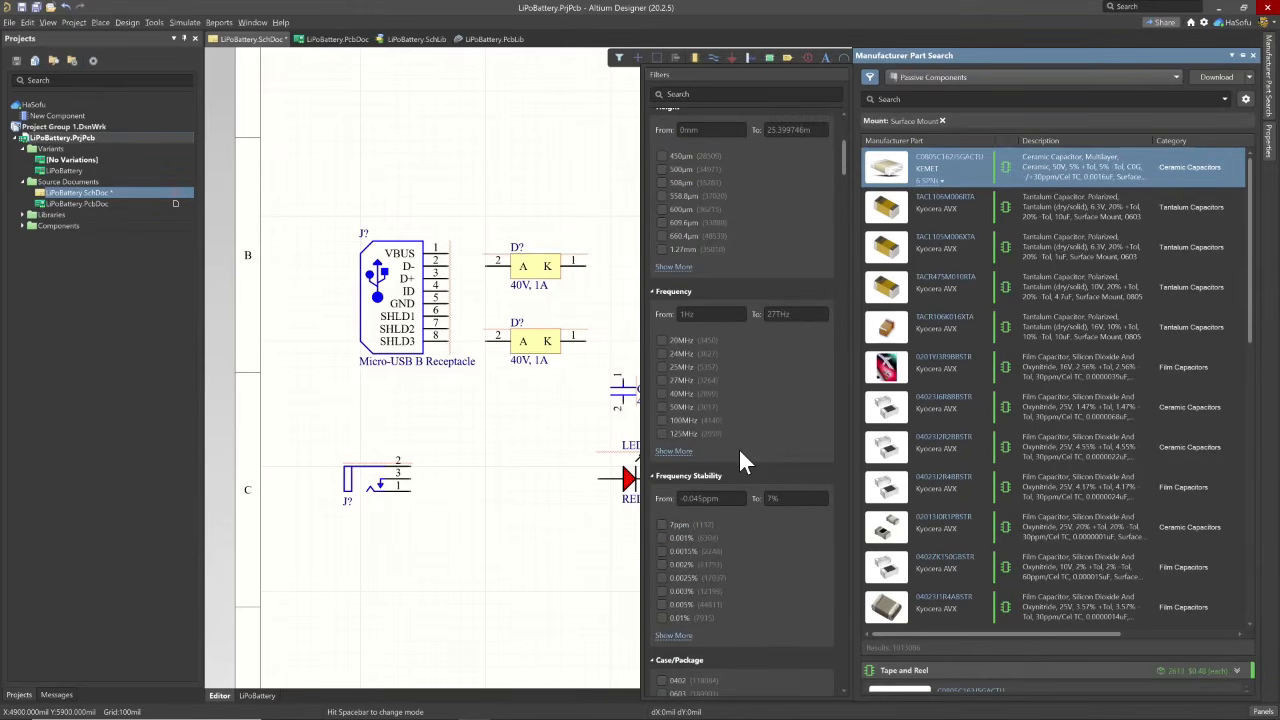
scroll(748, 480, down, 4)
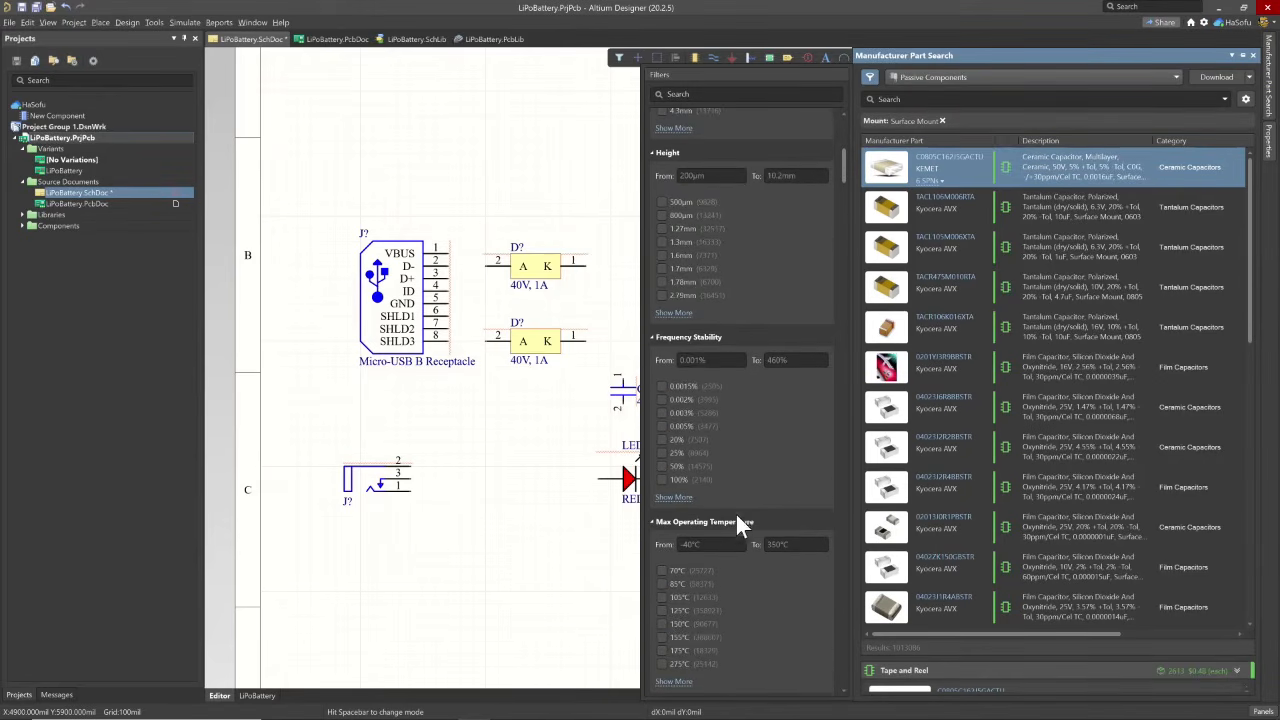
scroll(738, 516, down, 10)
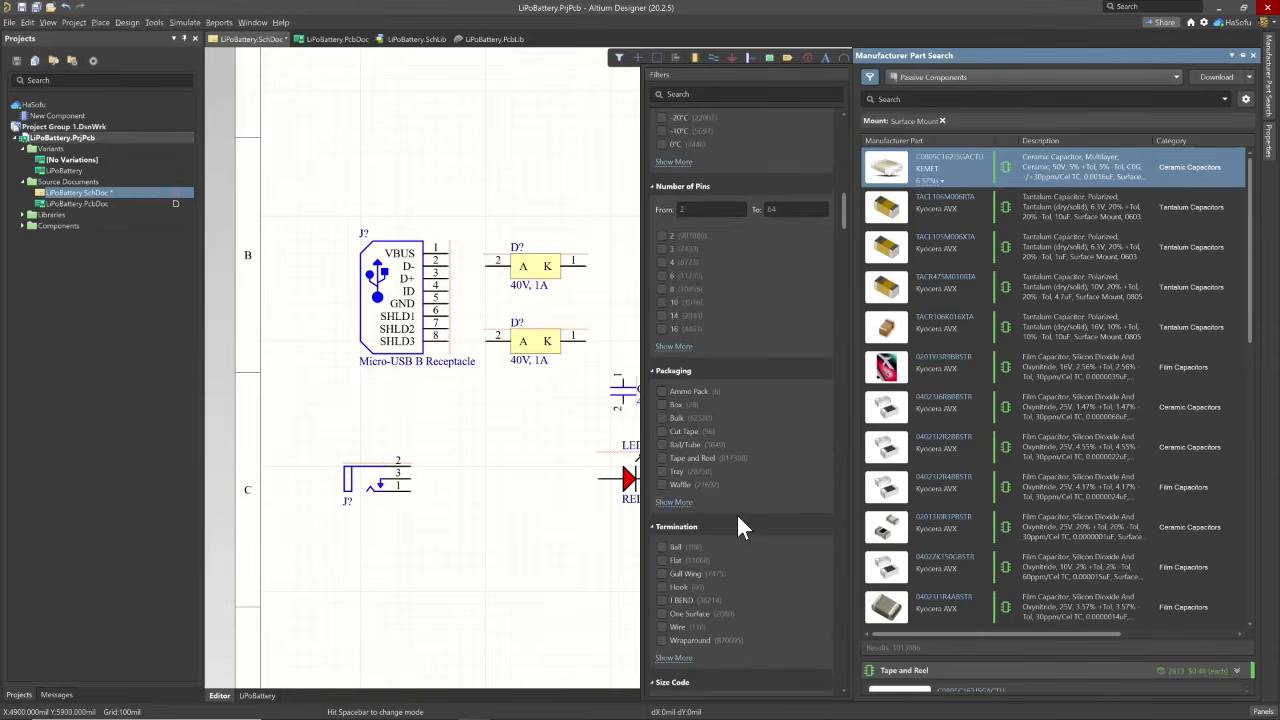
scroll(738, 517, up, 1)
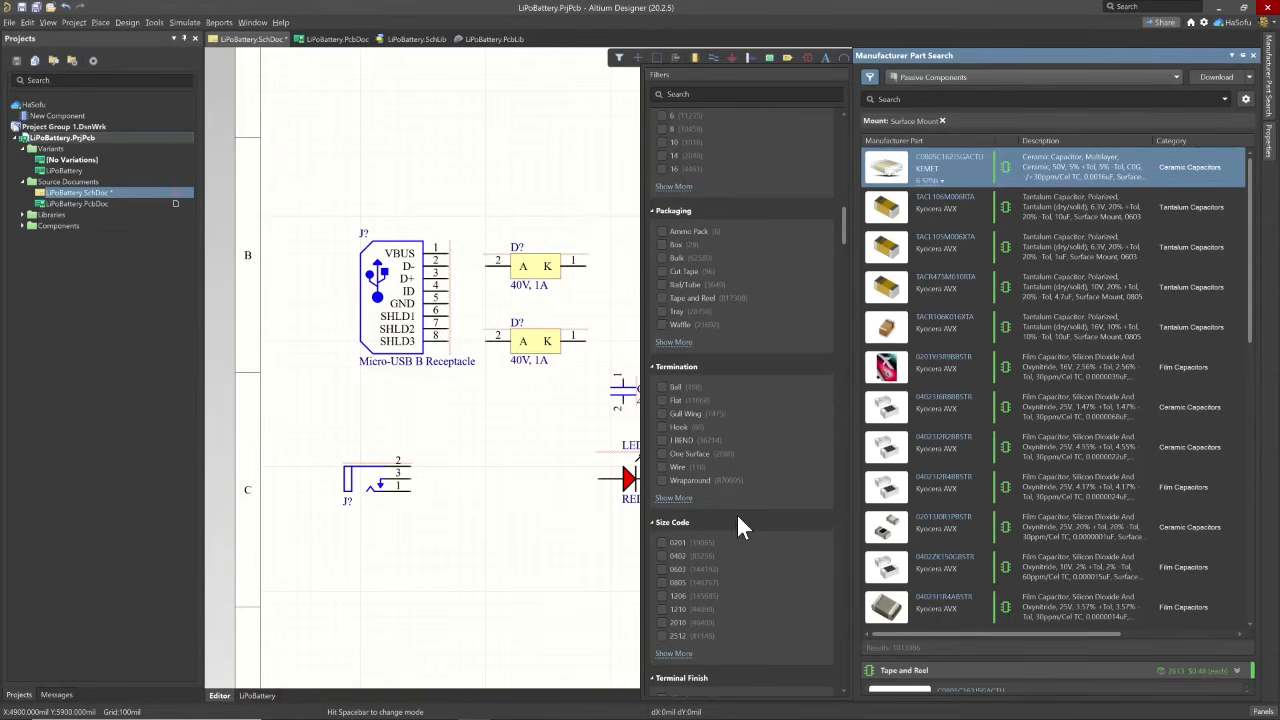
scroll(736, 512, down, 10)
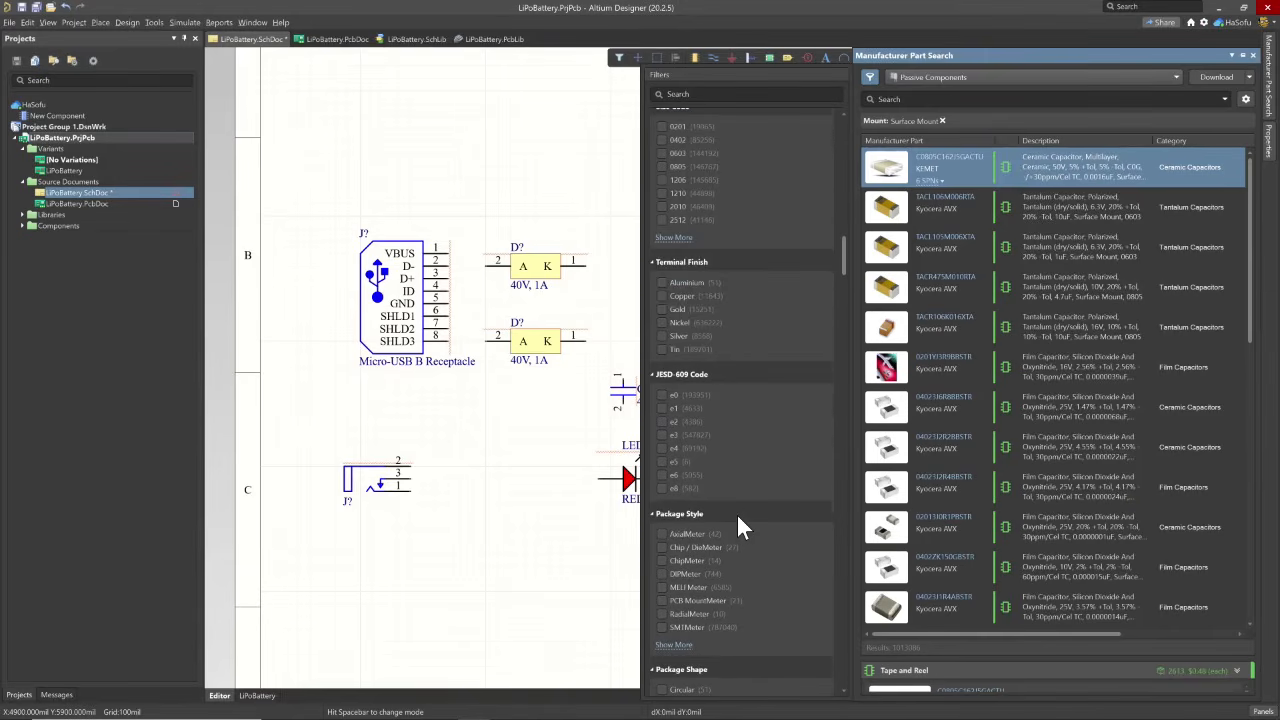
scroll(738, 516, down, 4)
scroll(738, 516, up, 4)
scroll(738, 516, up, 4)
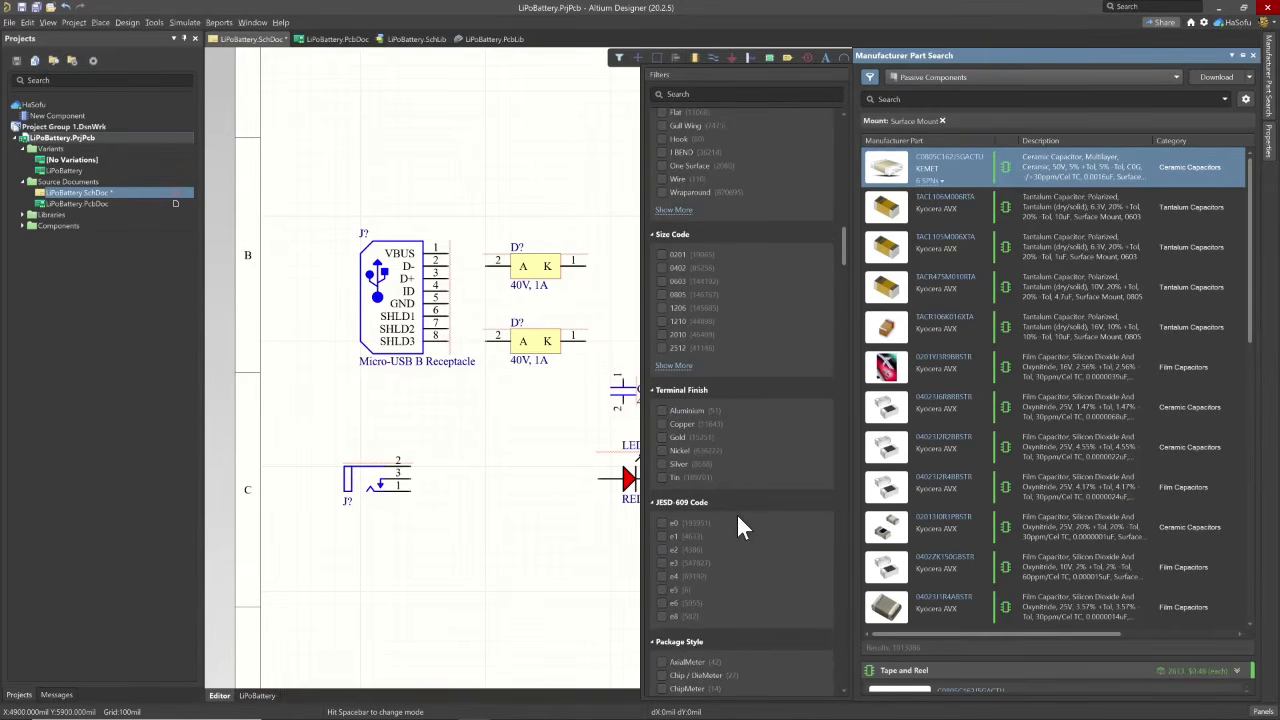
click(661, 294)
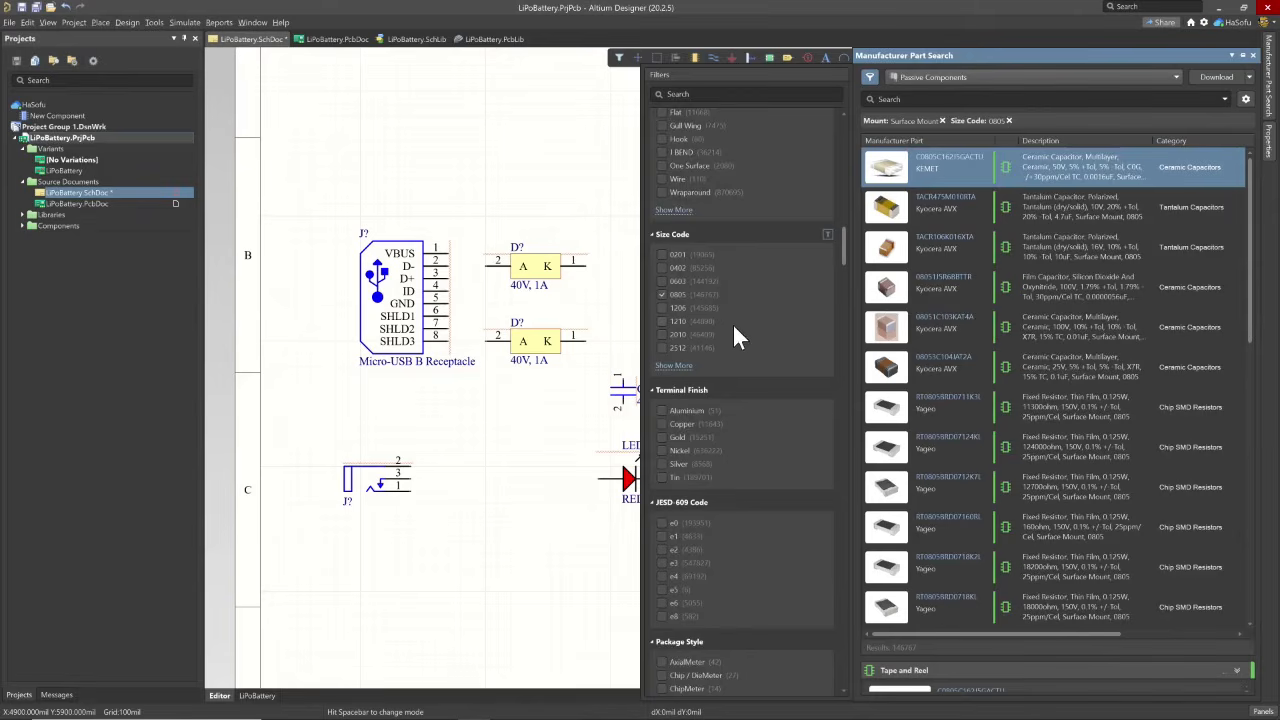
scroll(752, 352, down, 5)
click(869, 77)
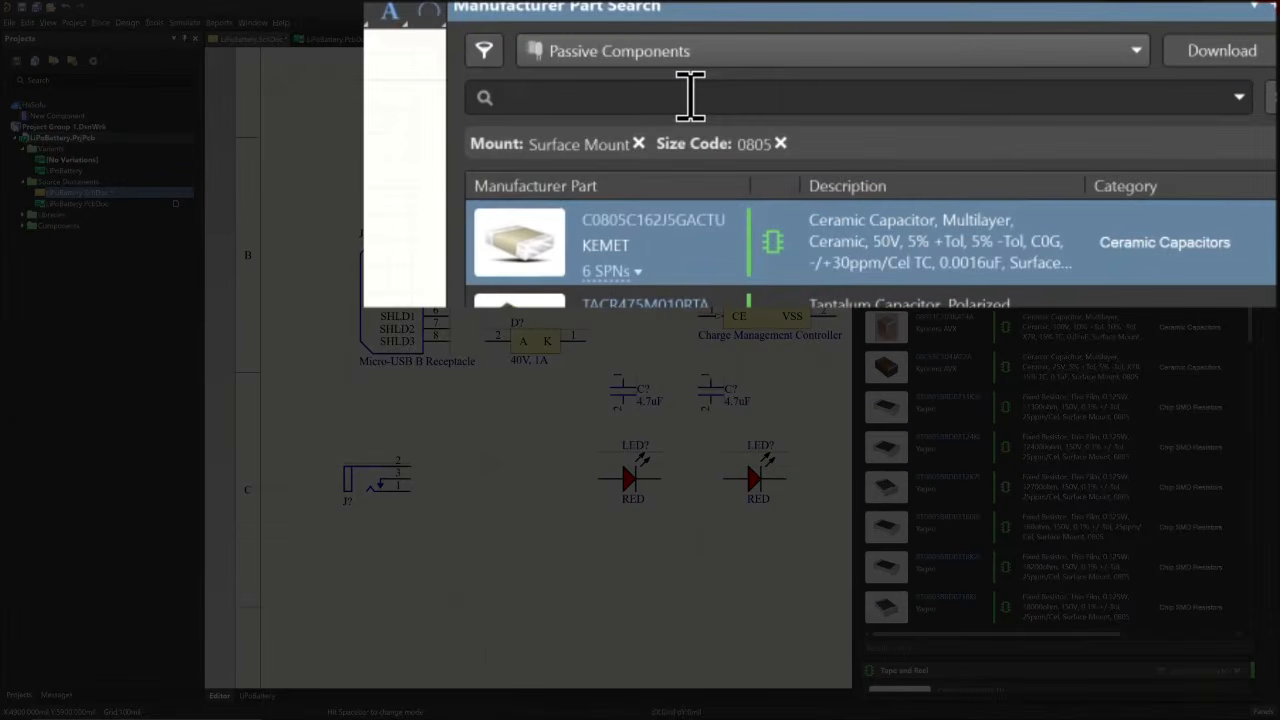
- Search the filtered parts for resistor 330 ohm and place one Vishay CRCW0805330RFKEA beside the second capacitor
text(resistor 330)
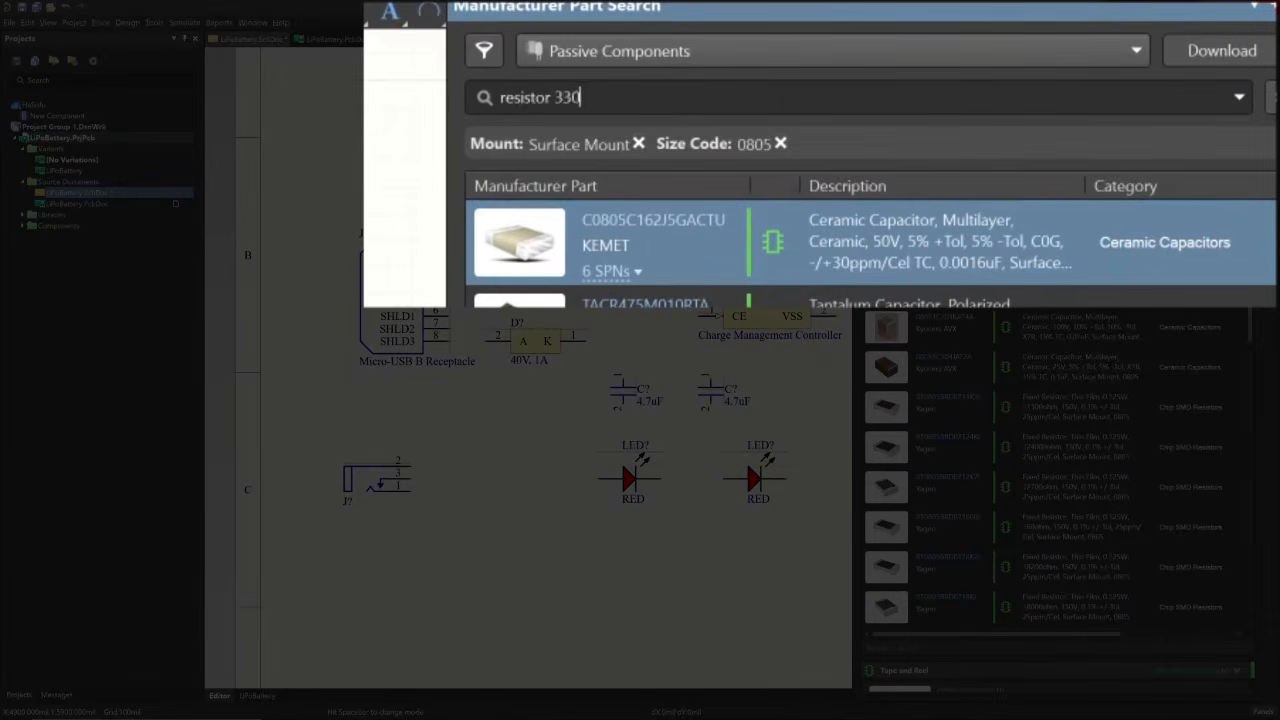
text( ohm)
key(Return)
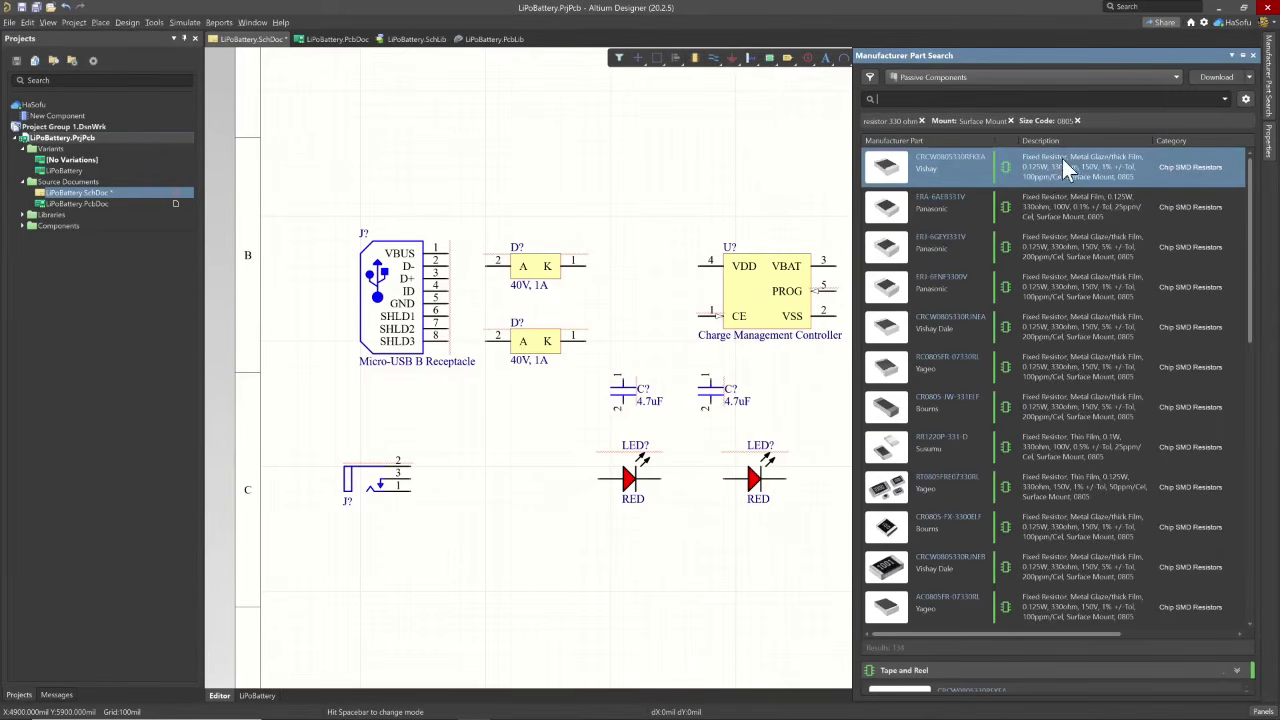
right_click(1069, 160)
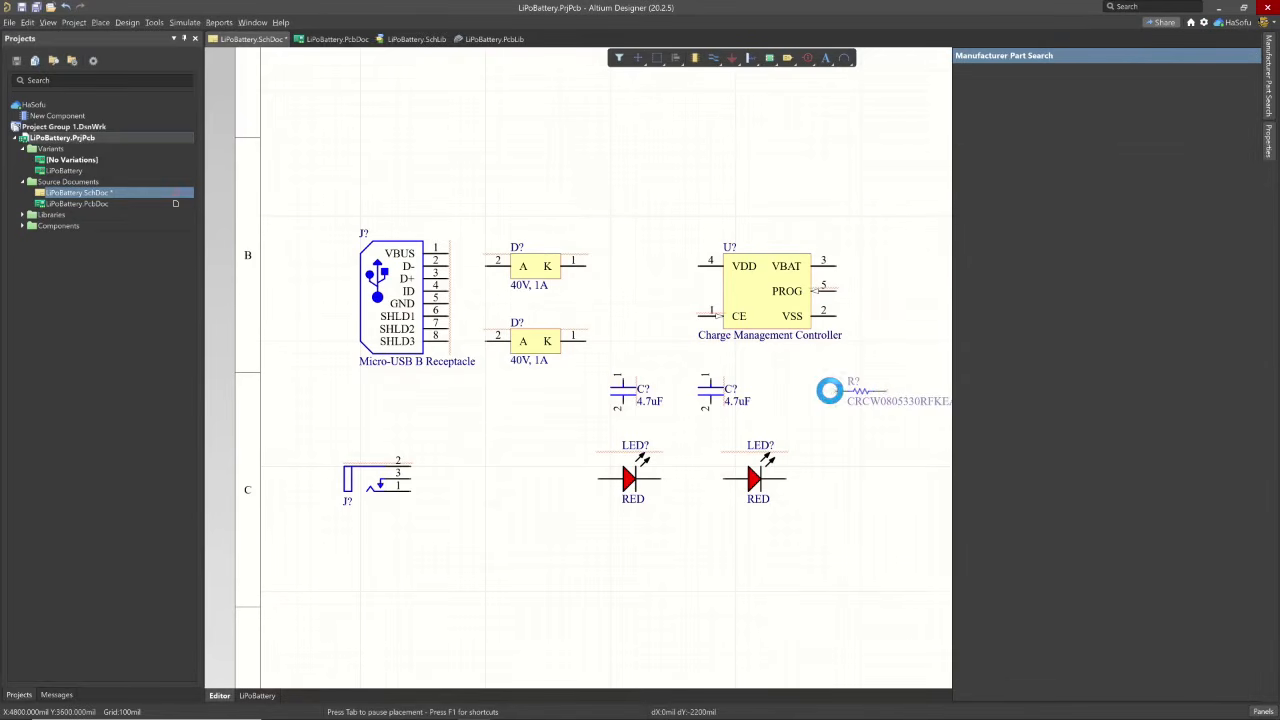
click(829, 390)
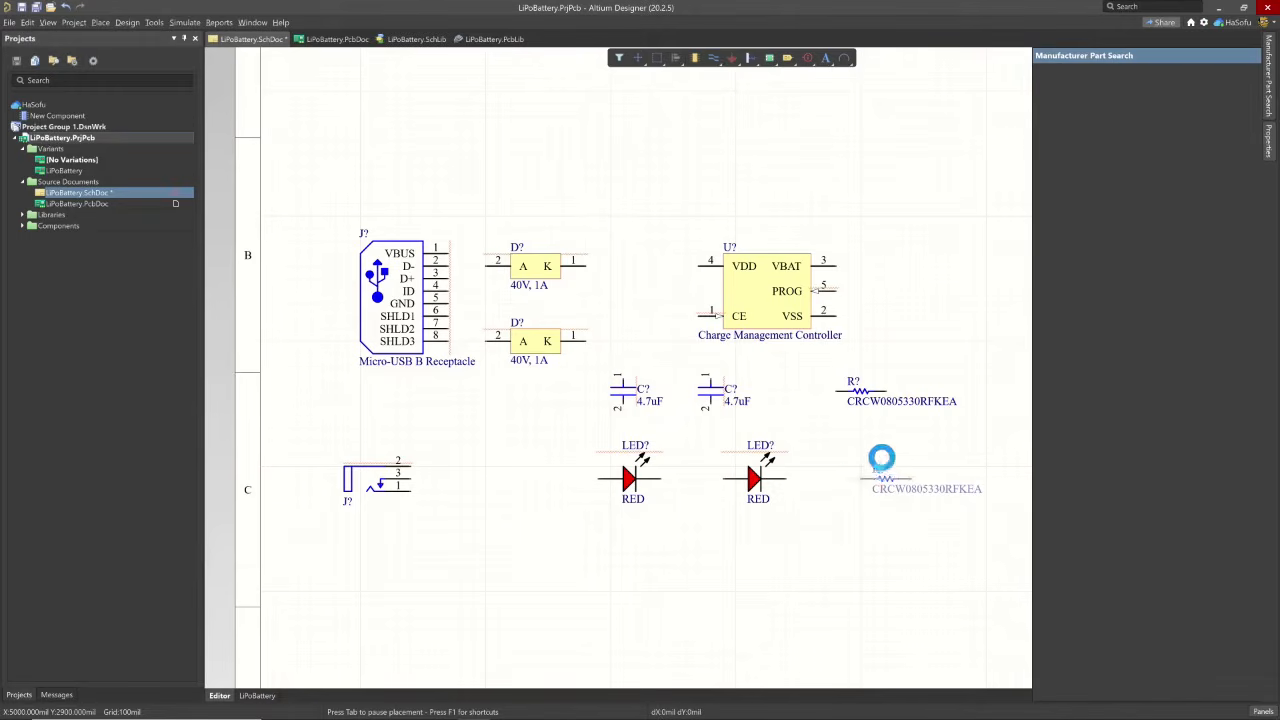
key(Escape)
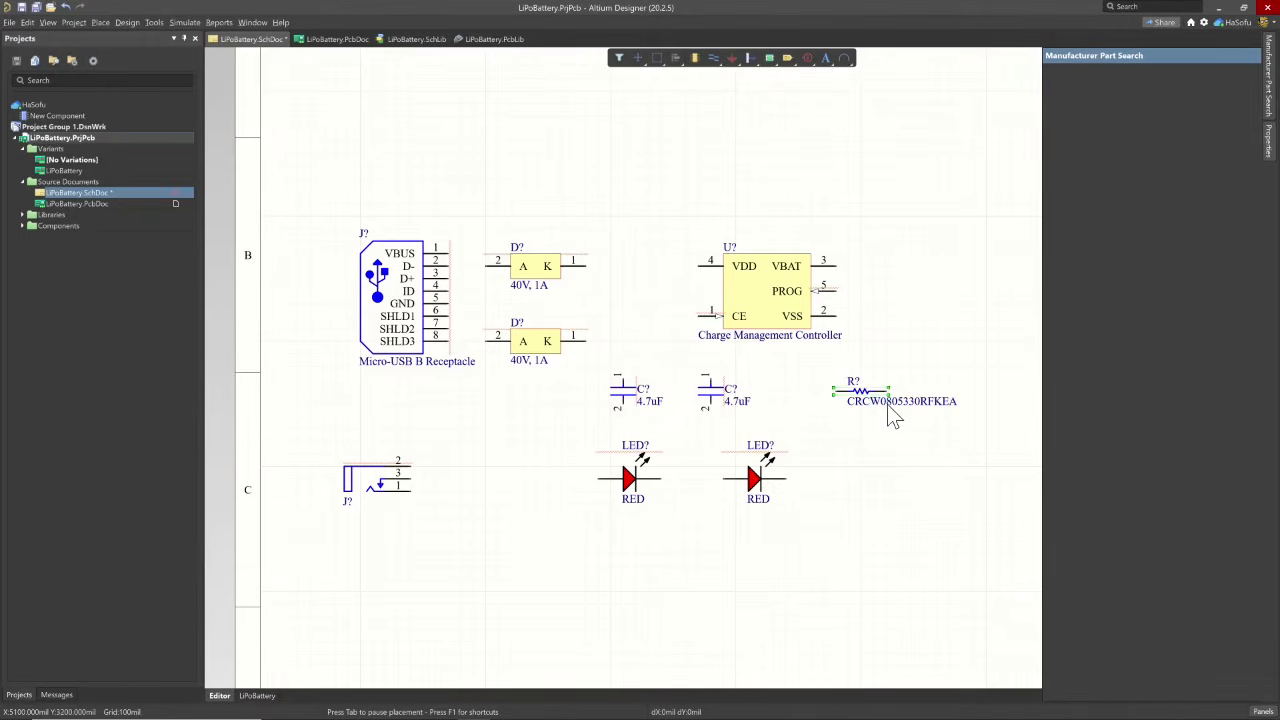
- Set the comment of the resistor beside the second capacitor to 330
double_click(888, 403)
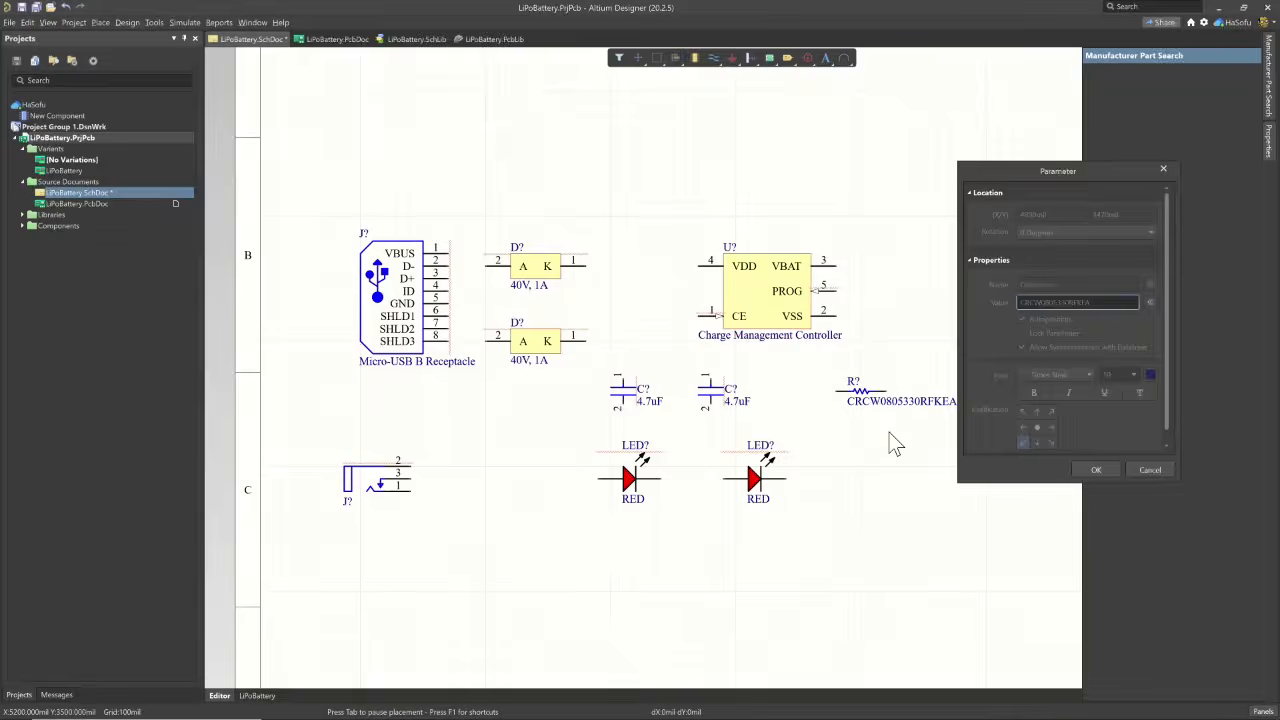
text(300)
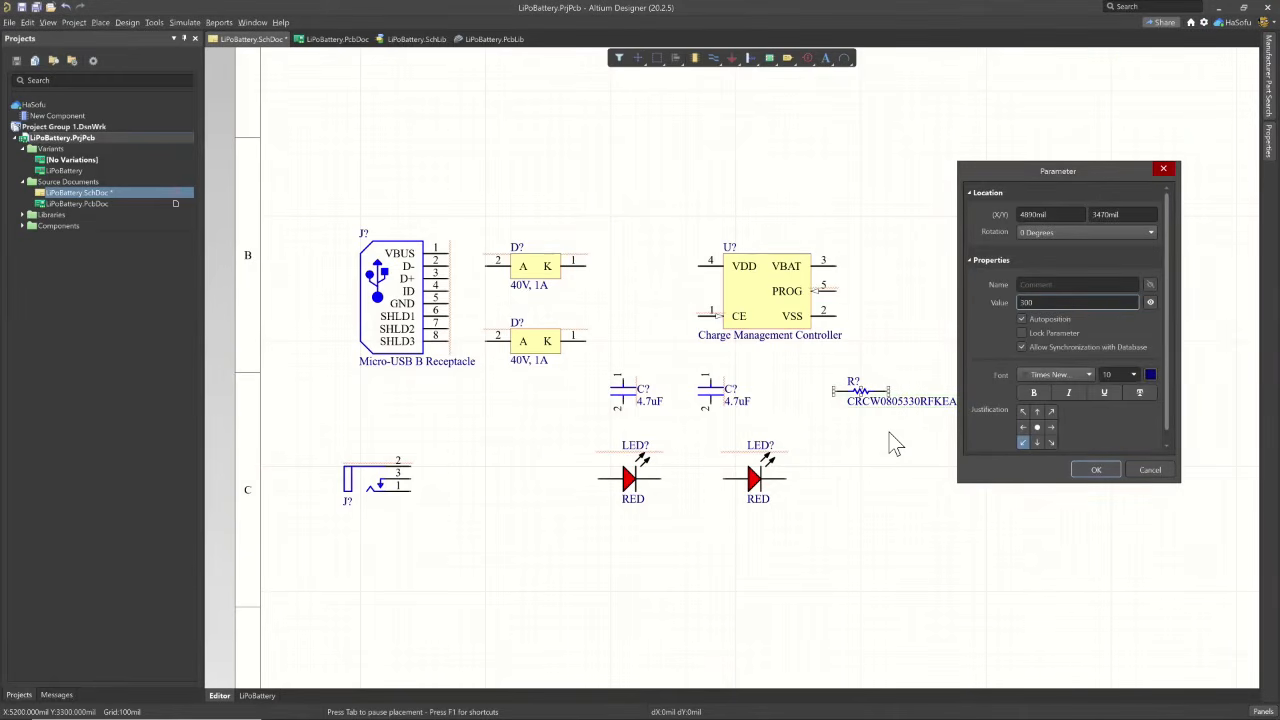
key(Return)
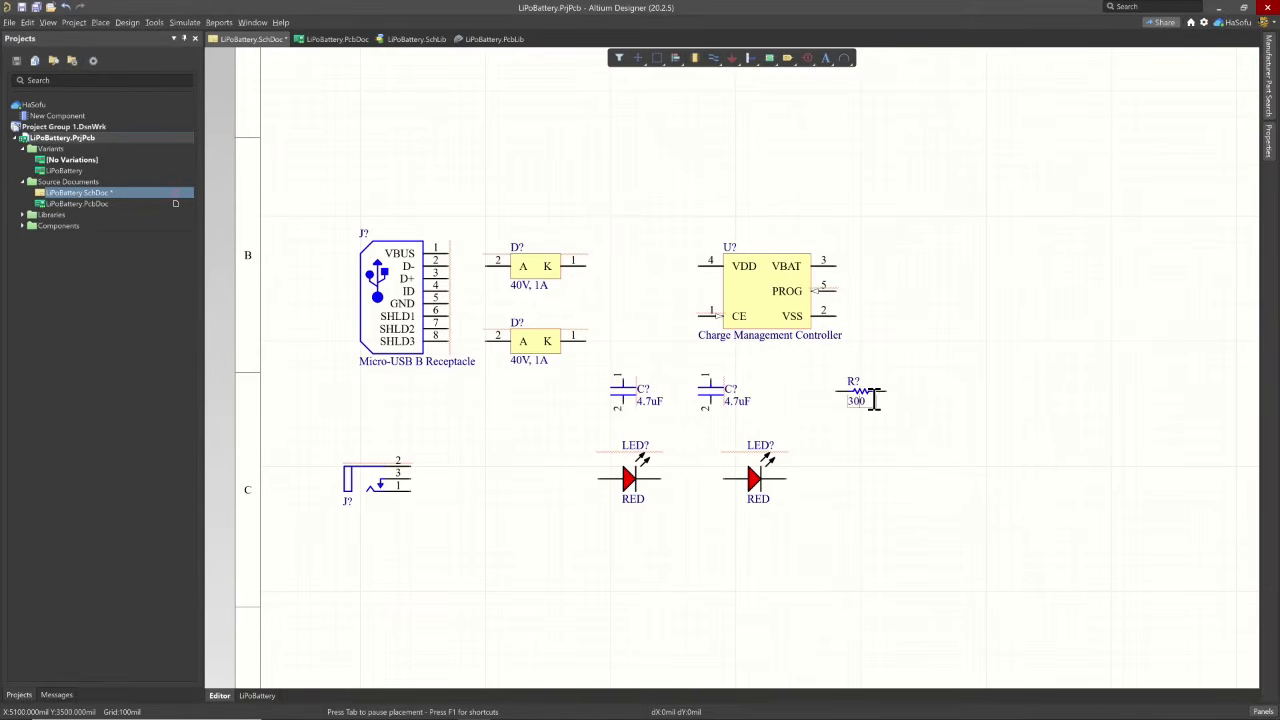
key(BackSpace)
text(3)
key(Return)
click(867, 375)
- Check the programming resistors in the reference schematic PDF, then search the surface-mount 0805 parts in Altium Designer for 2k
mouse_move(1267, 80)
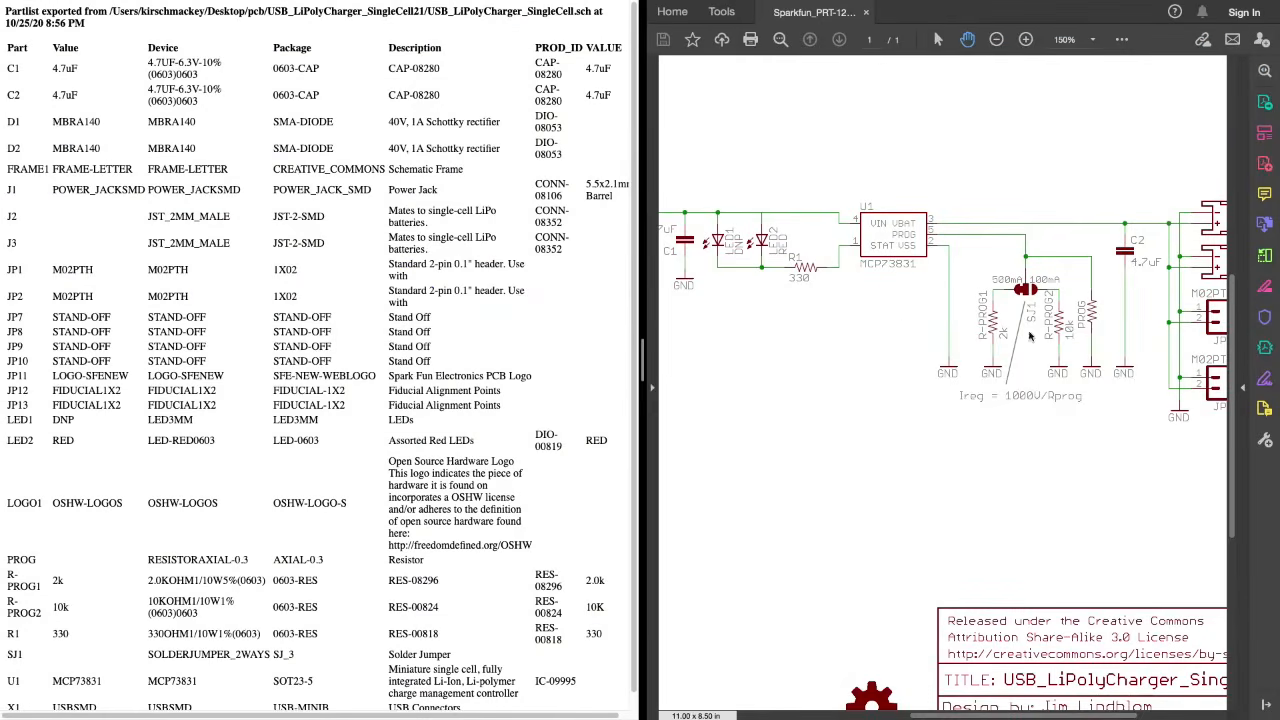
drag(1023, 333, 906, 313)
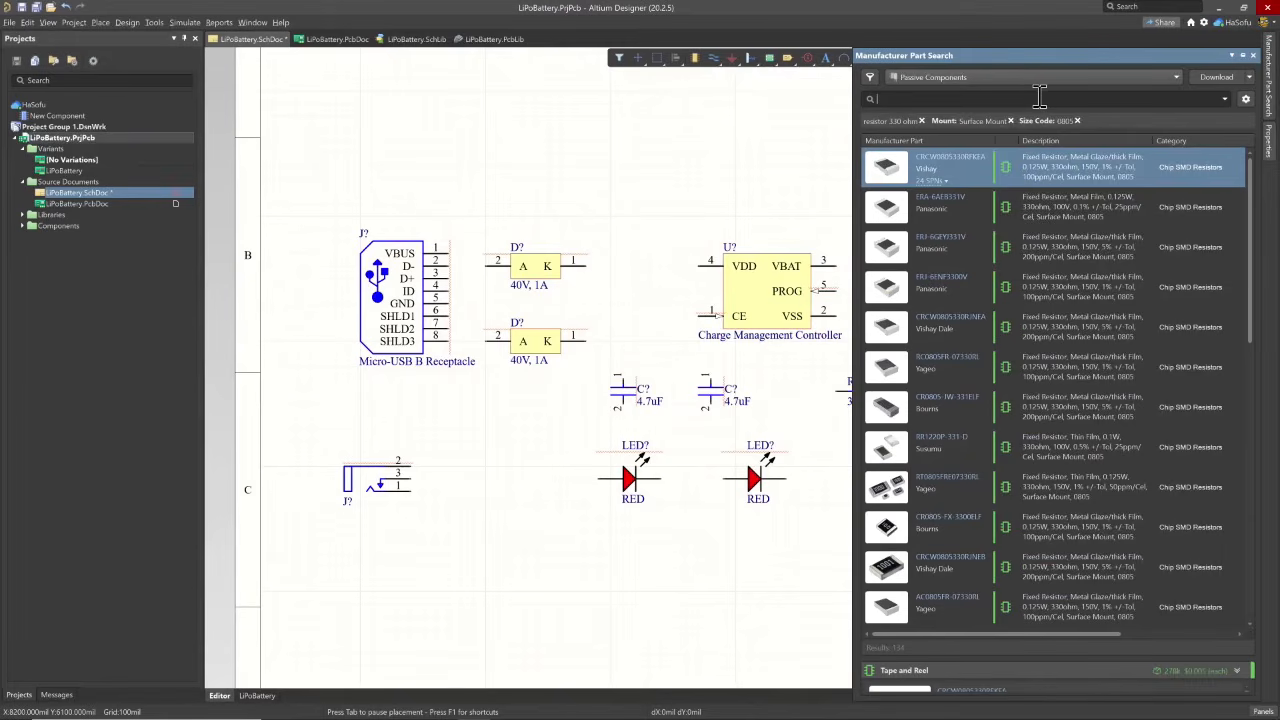
click(922, 120)
text(resistor)
key(Return)
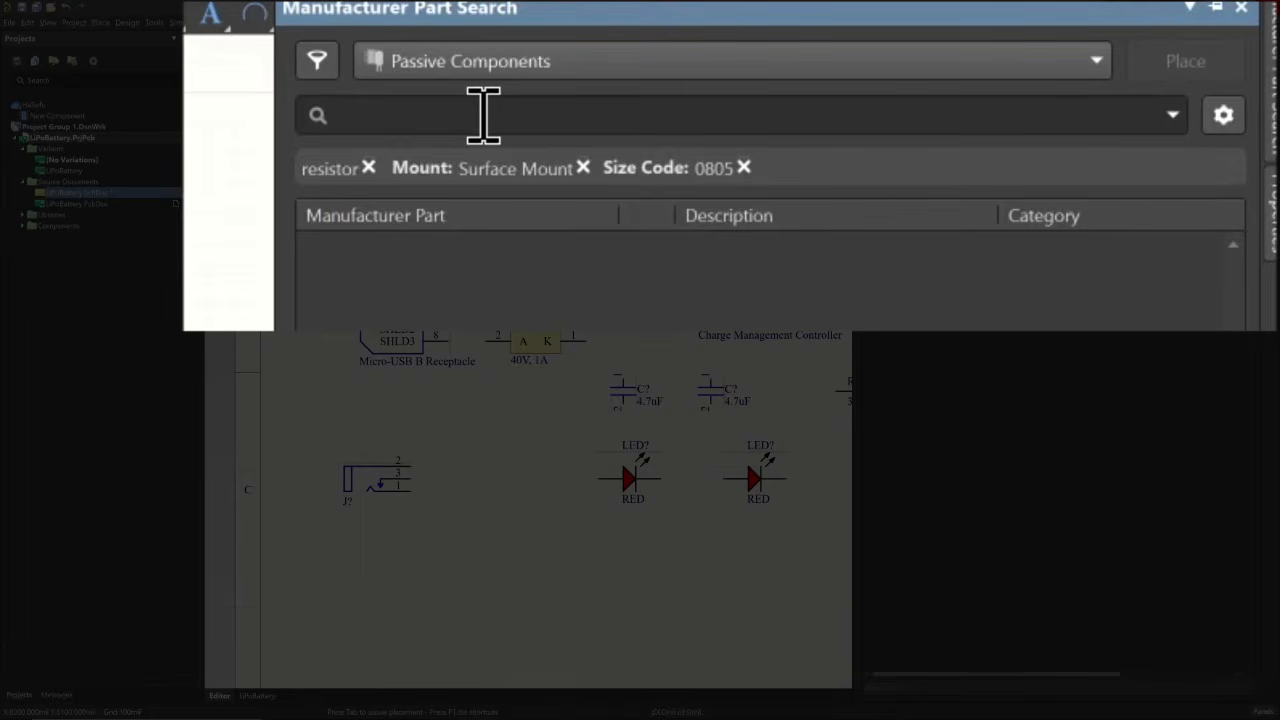
text(2k)
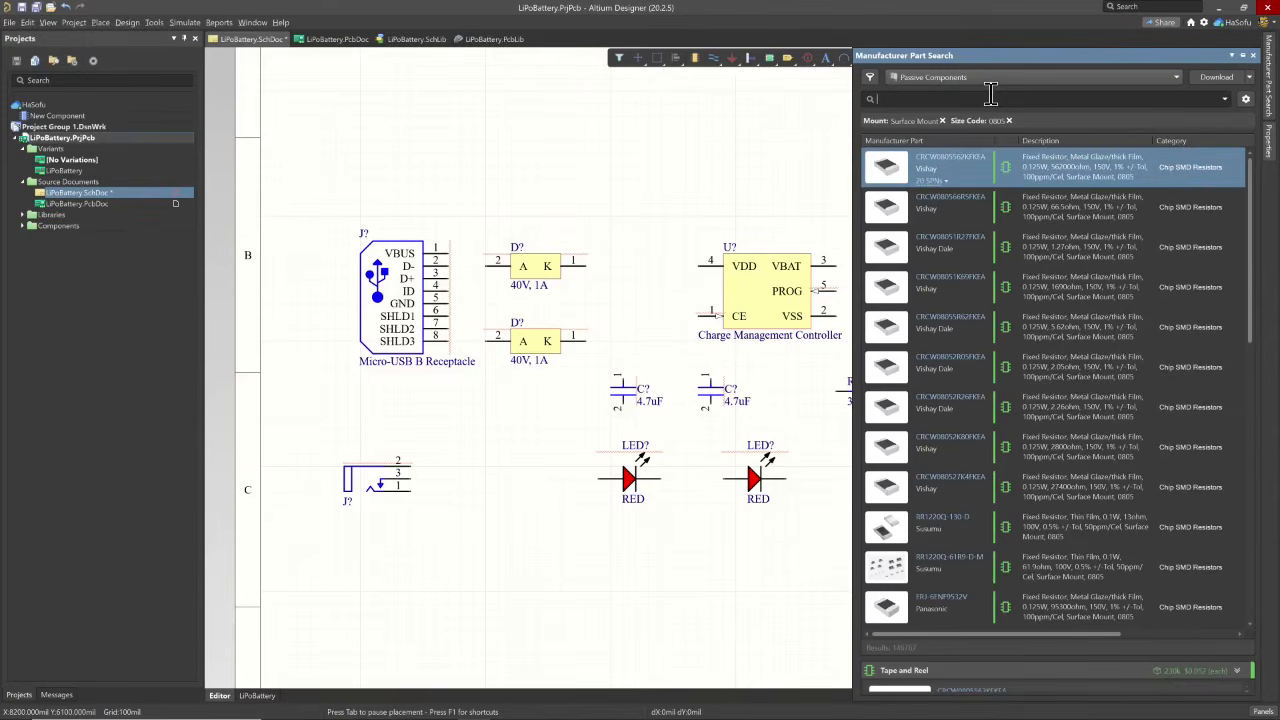
click(989, 94)
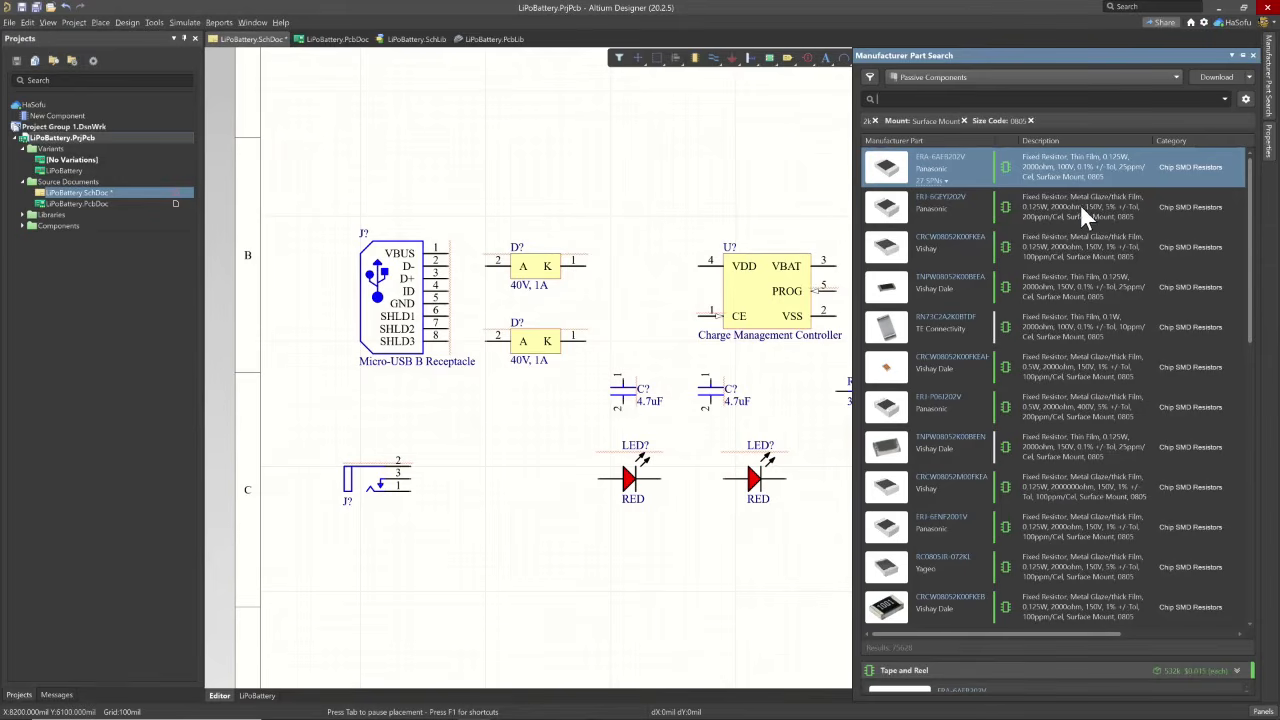
- Place the 5% Panasonic ERJ-6GEYJ202V resistor above the charge management controller
click(1080, 212)
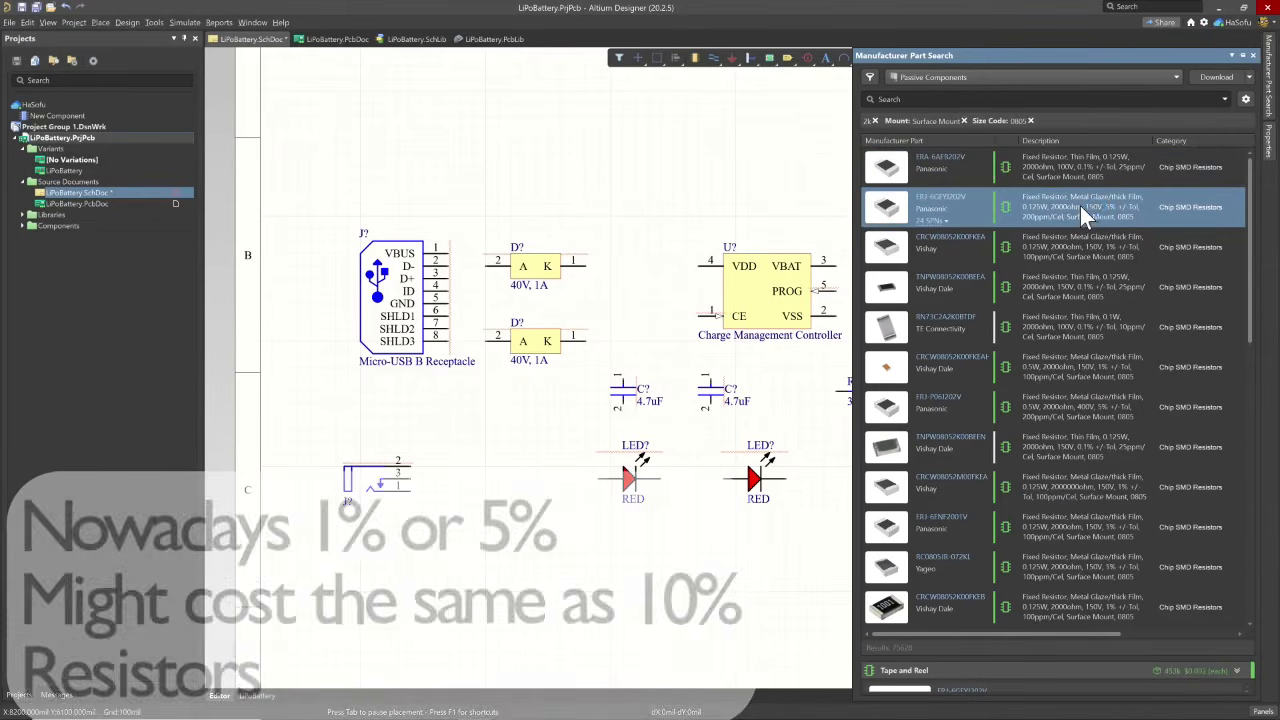
right_click(1080, 206)
click(1092, 216)
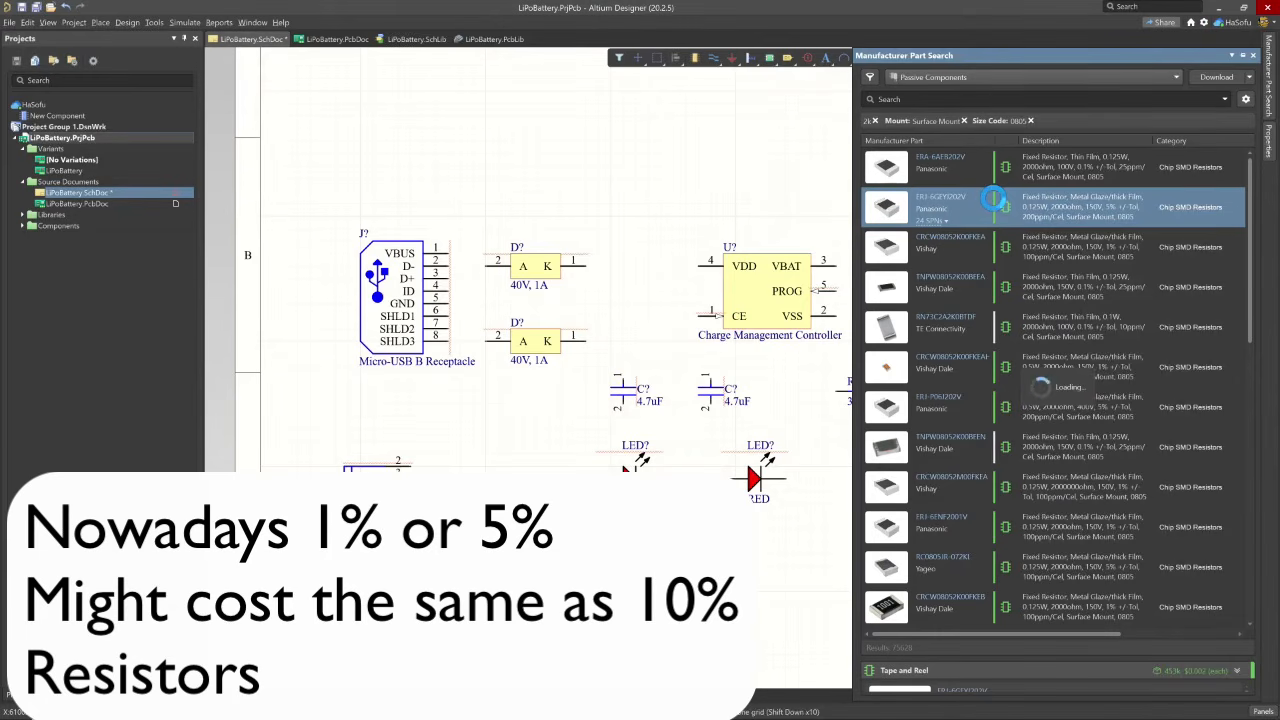
drag(993, 198, 759, 180)
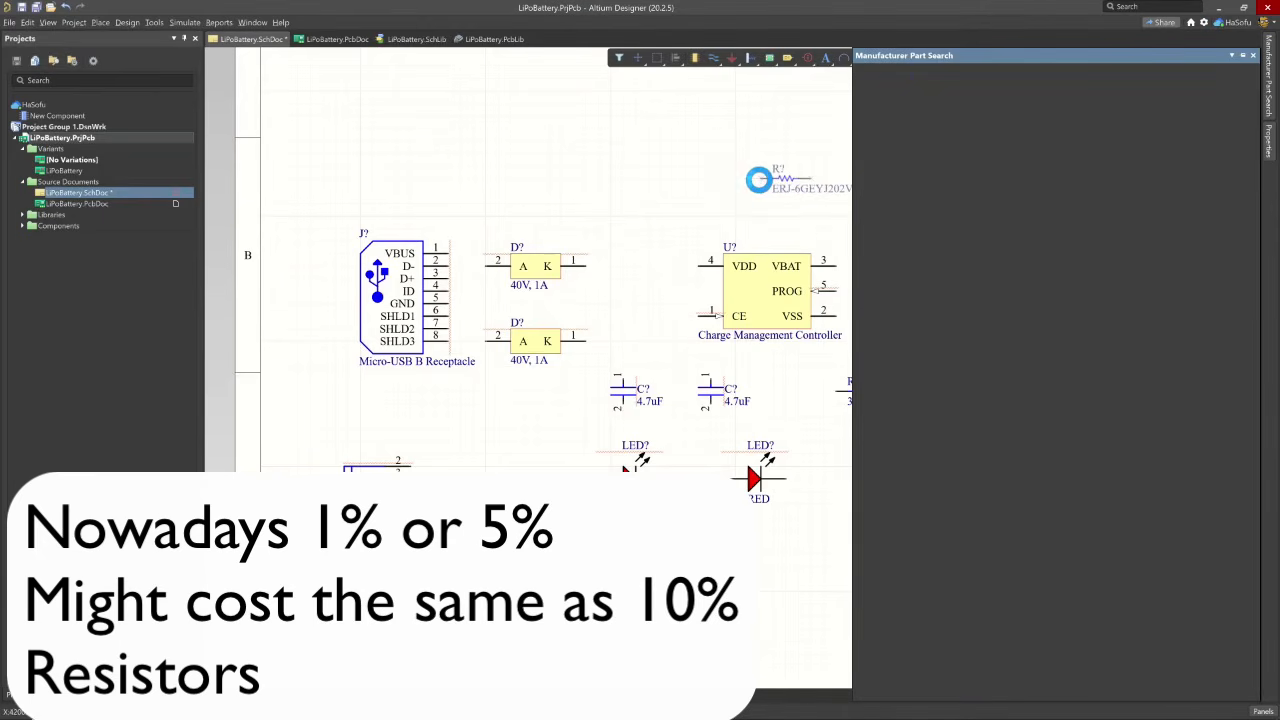
- Review the newly placed Panasonic resistor's component properties and set its comment to 2k
key(Tab)
scroll(408, 286, down, 2)
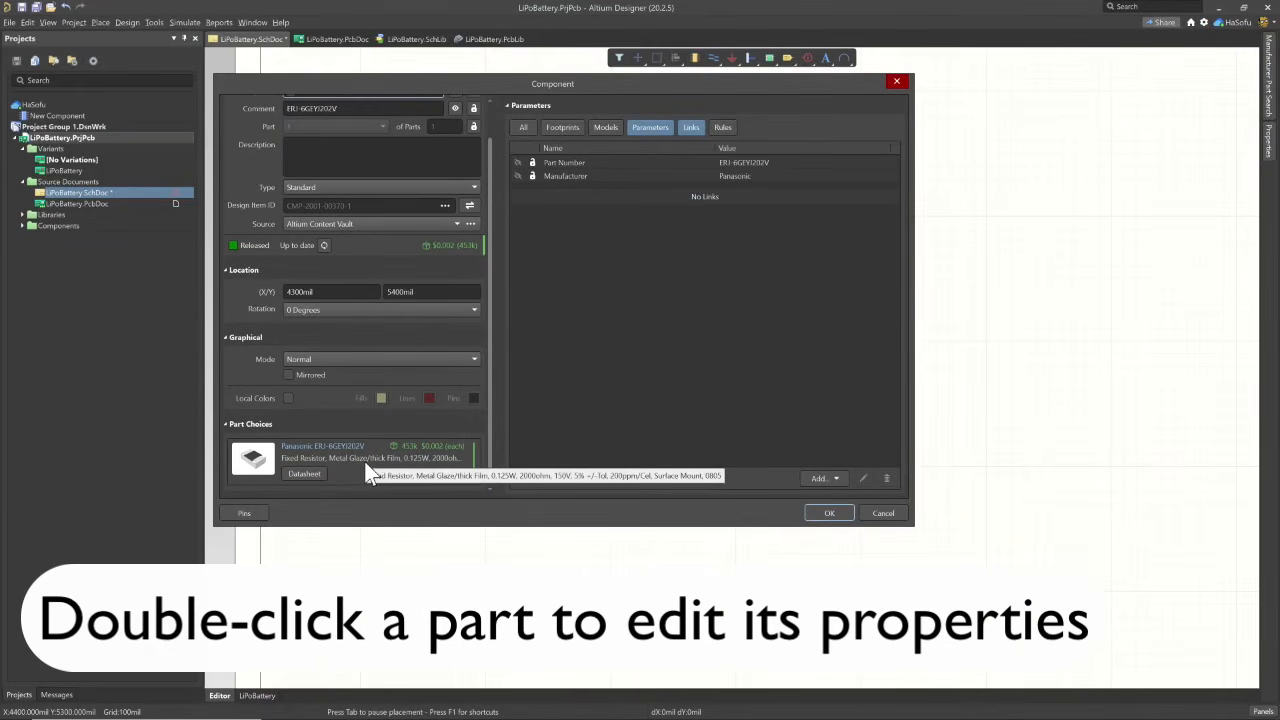
scroll(398, 416, up, 1)
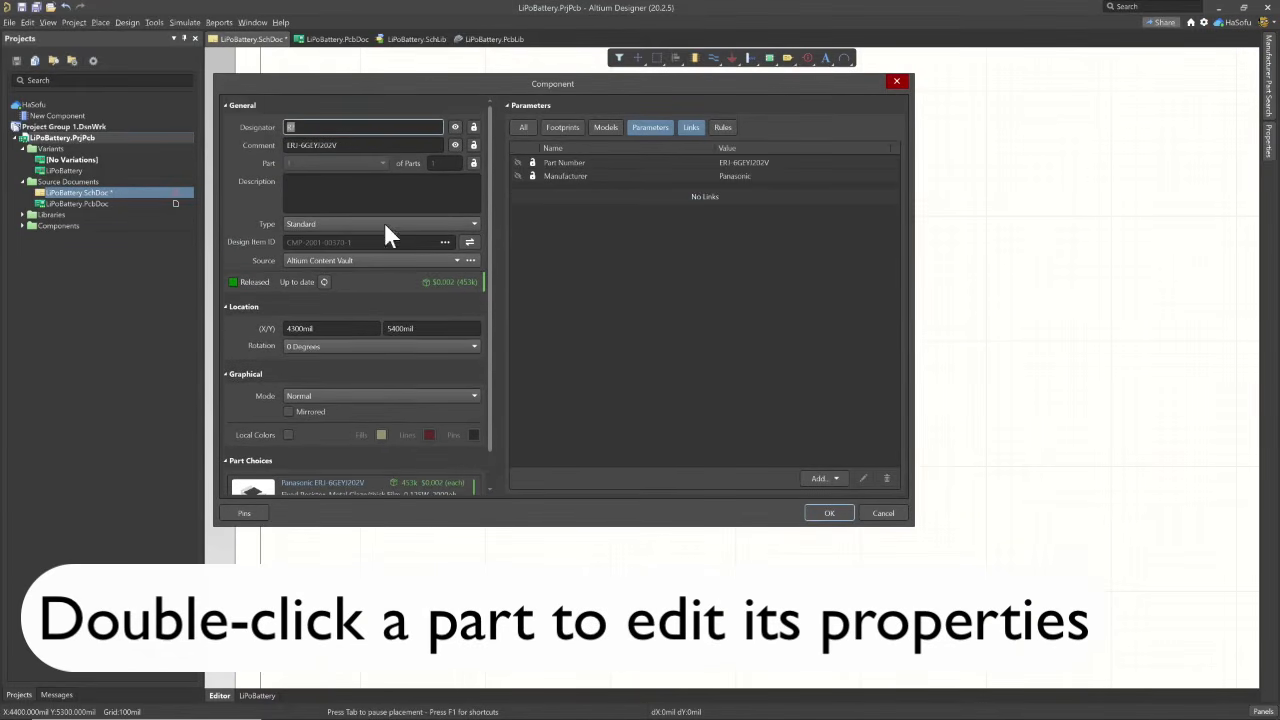
click(372, 145)
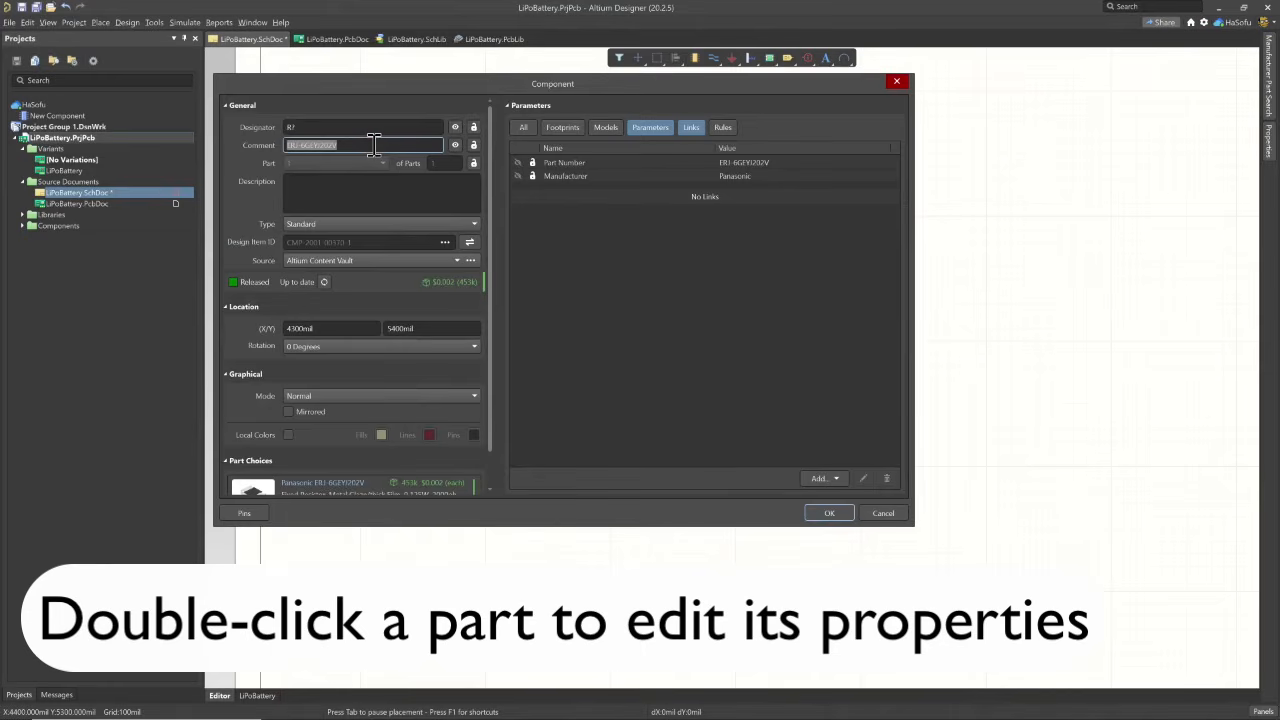
text(2k)
key(Return)
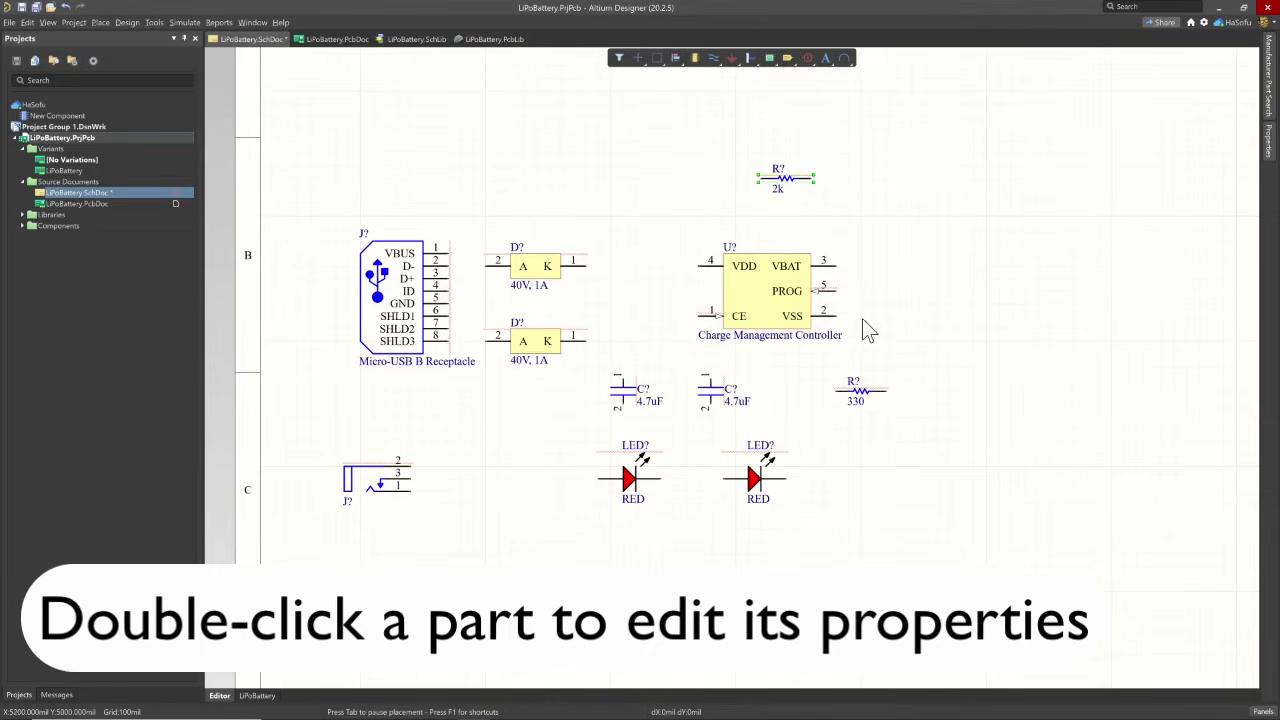
click(1053, 196)
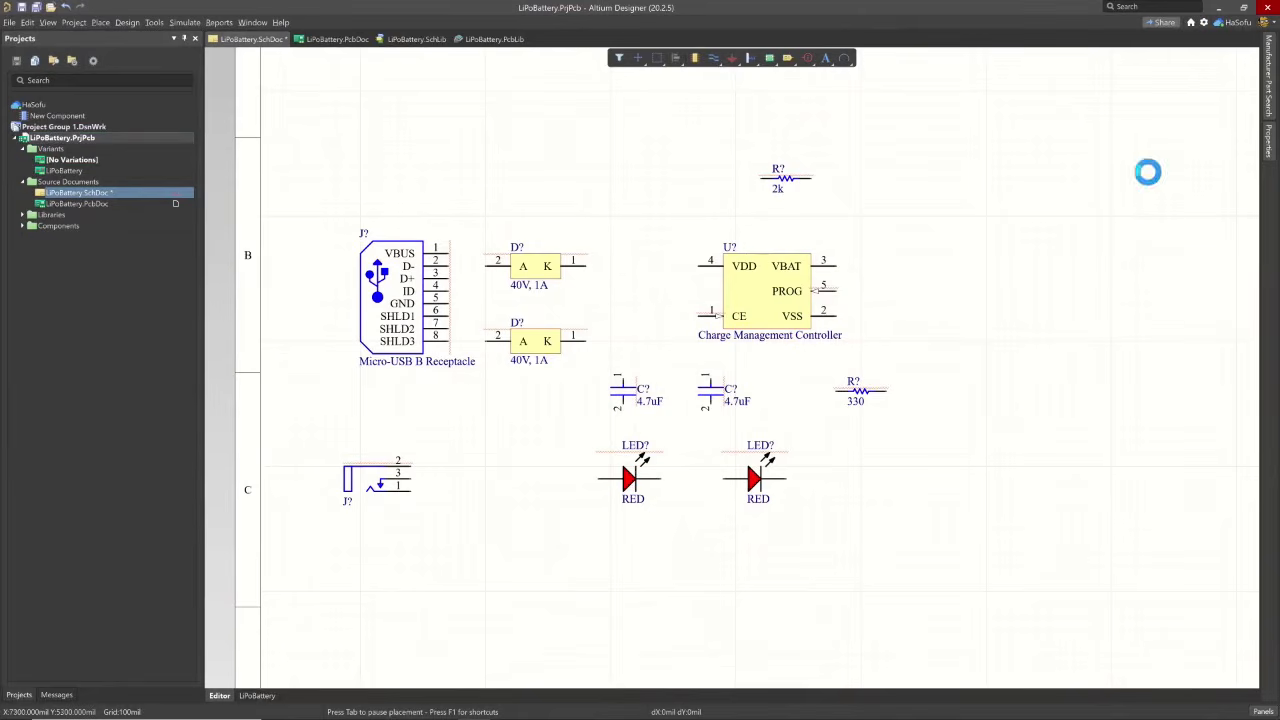
- Search the surface-mount 0805 parts for 10k and place one Panasonic ERJ-6ENF1002V resistor to the lower right of the 2k resistor
click(1268, 75)
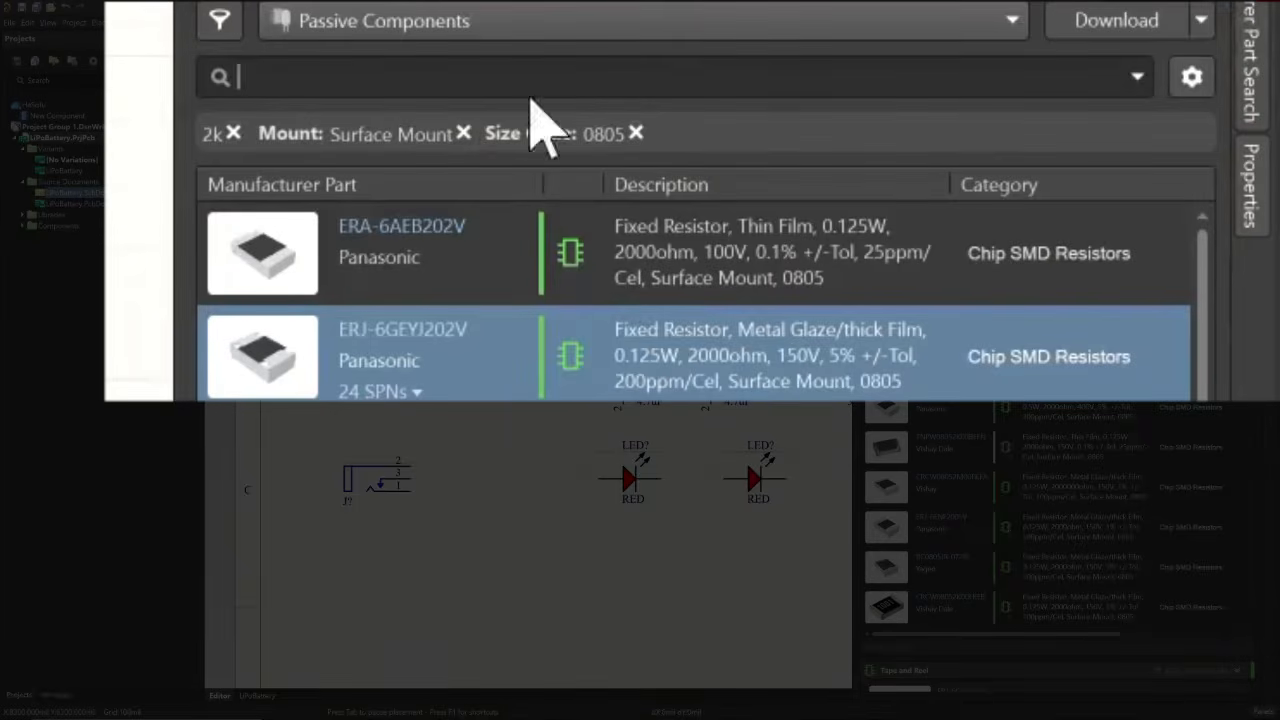
click(235, 134)
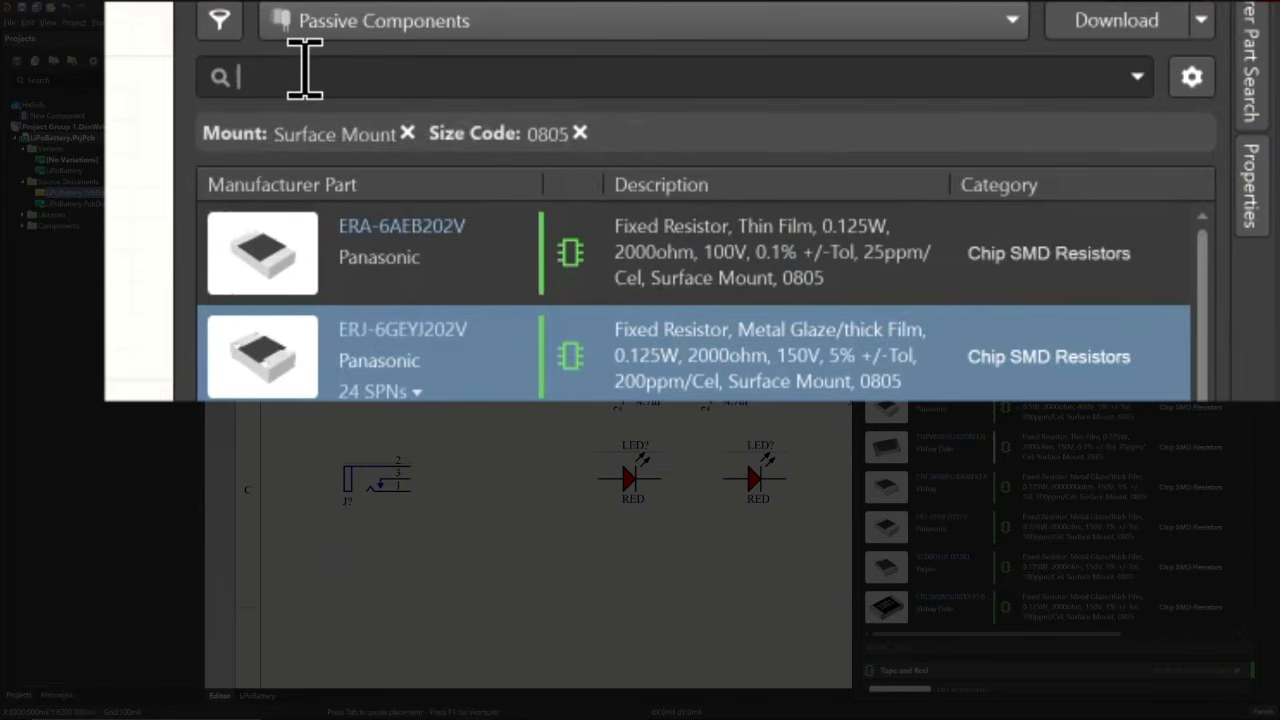
text(10)
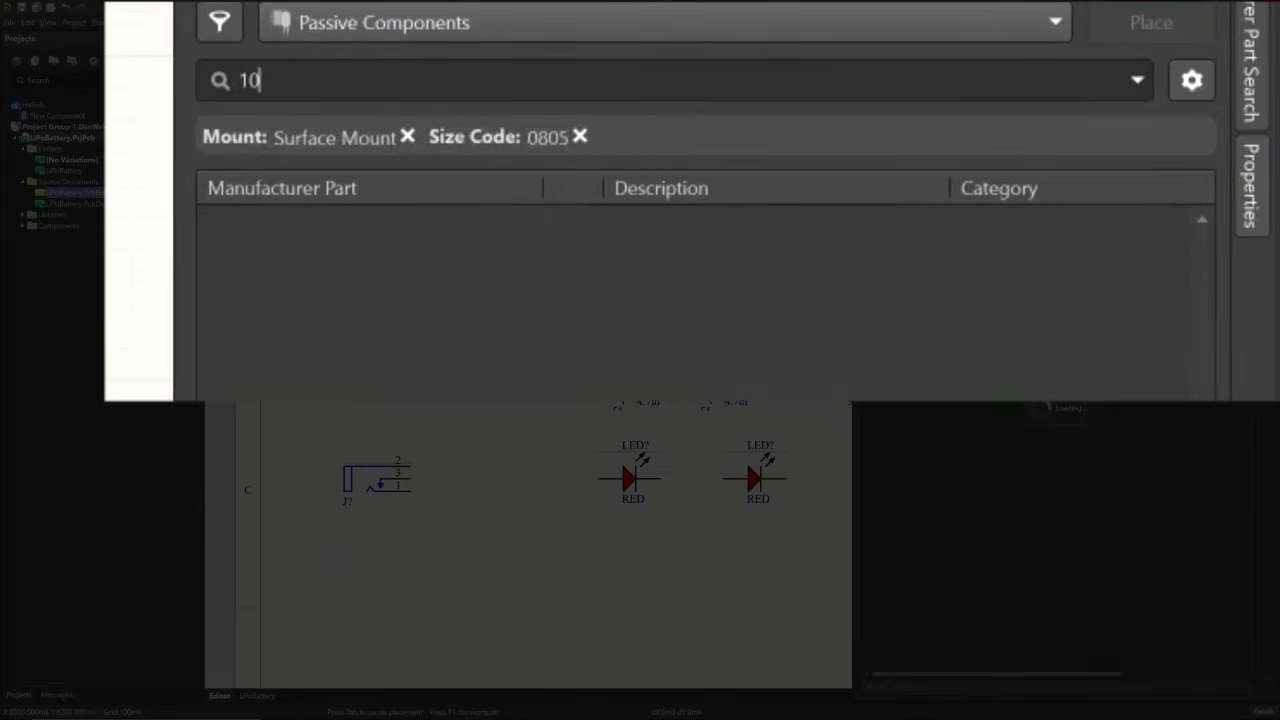
text(k)
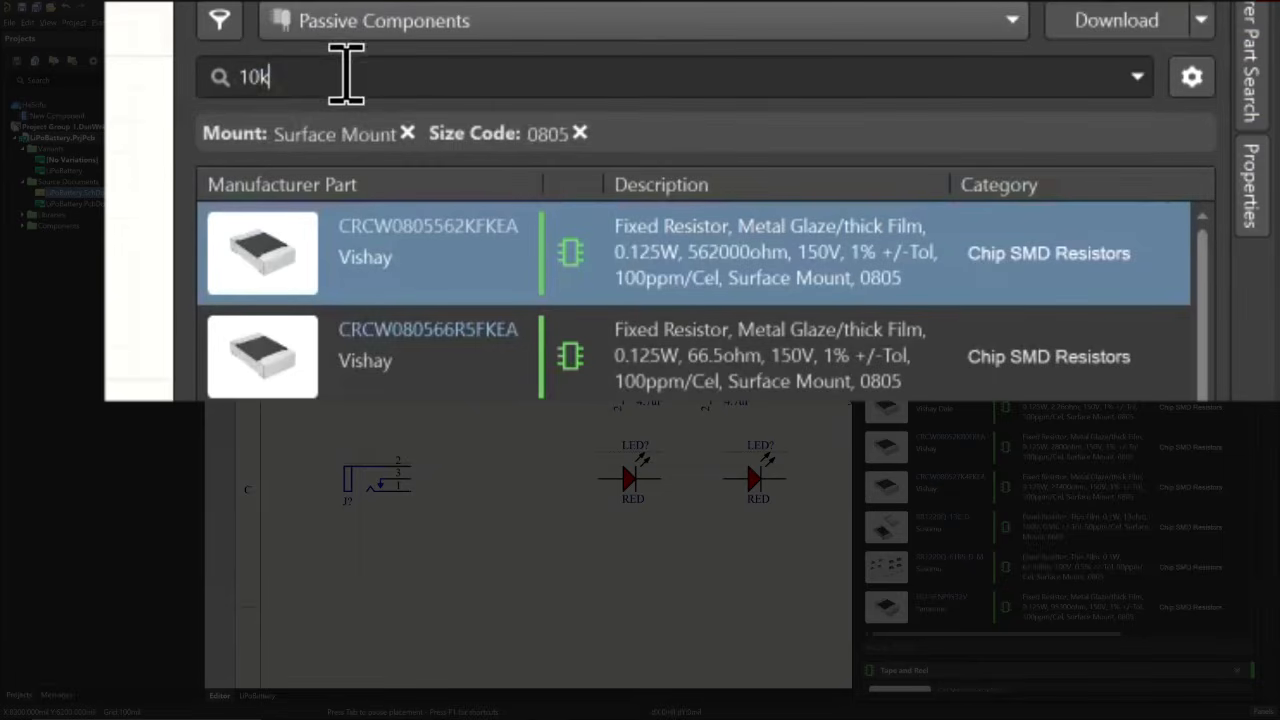
key(Return)
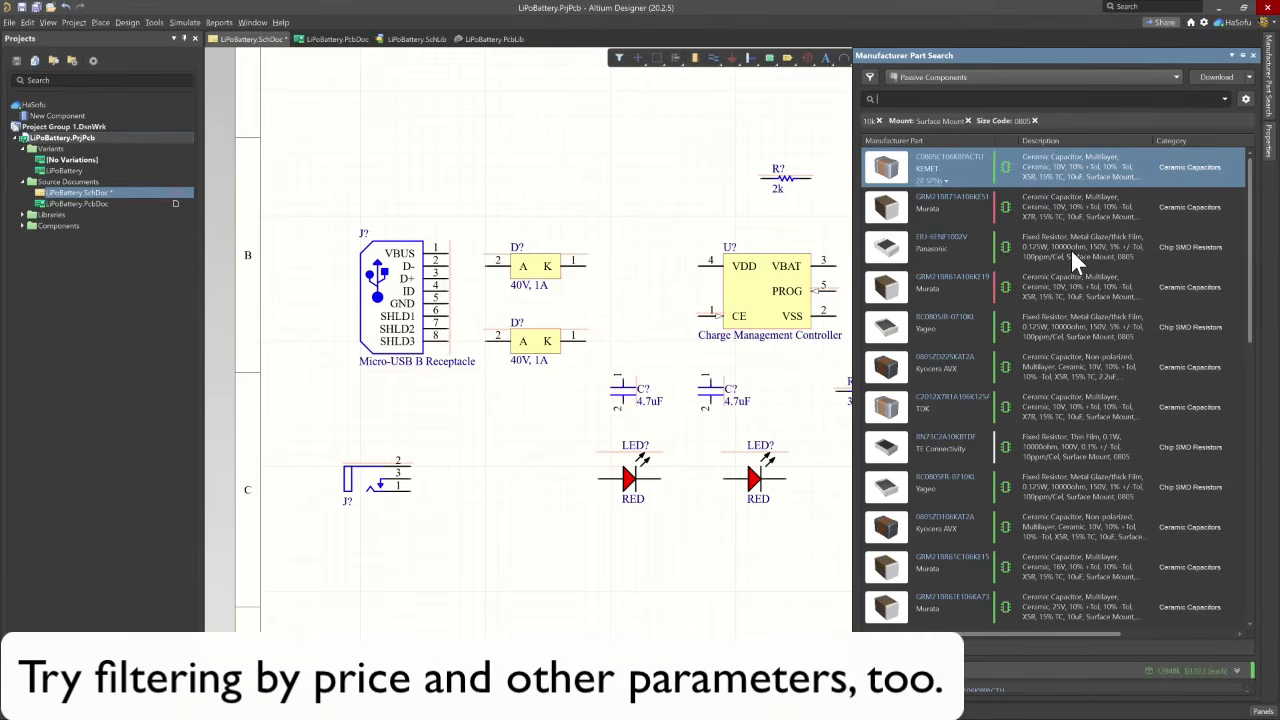
click(1057, 240)
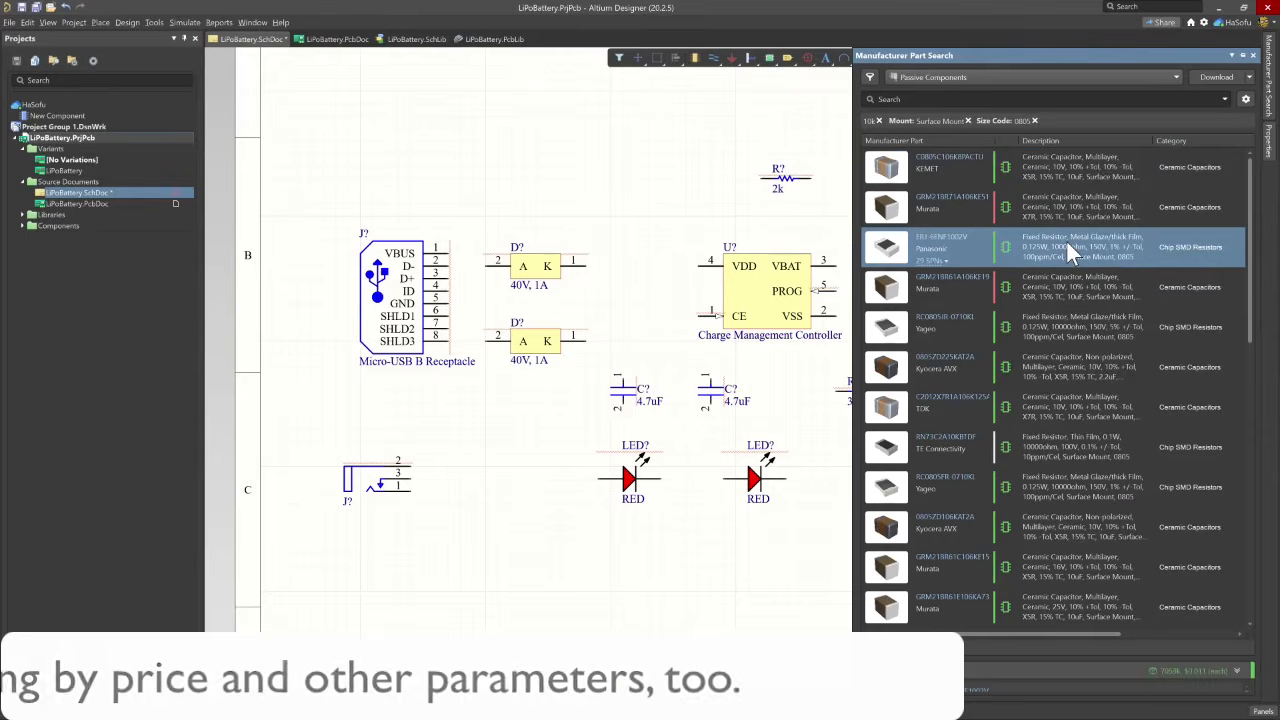
right_click(1067, 242)
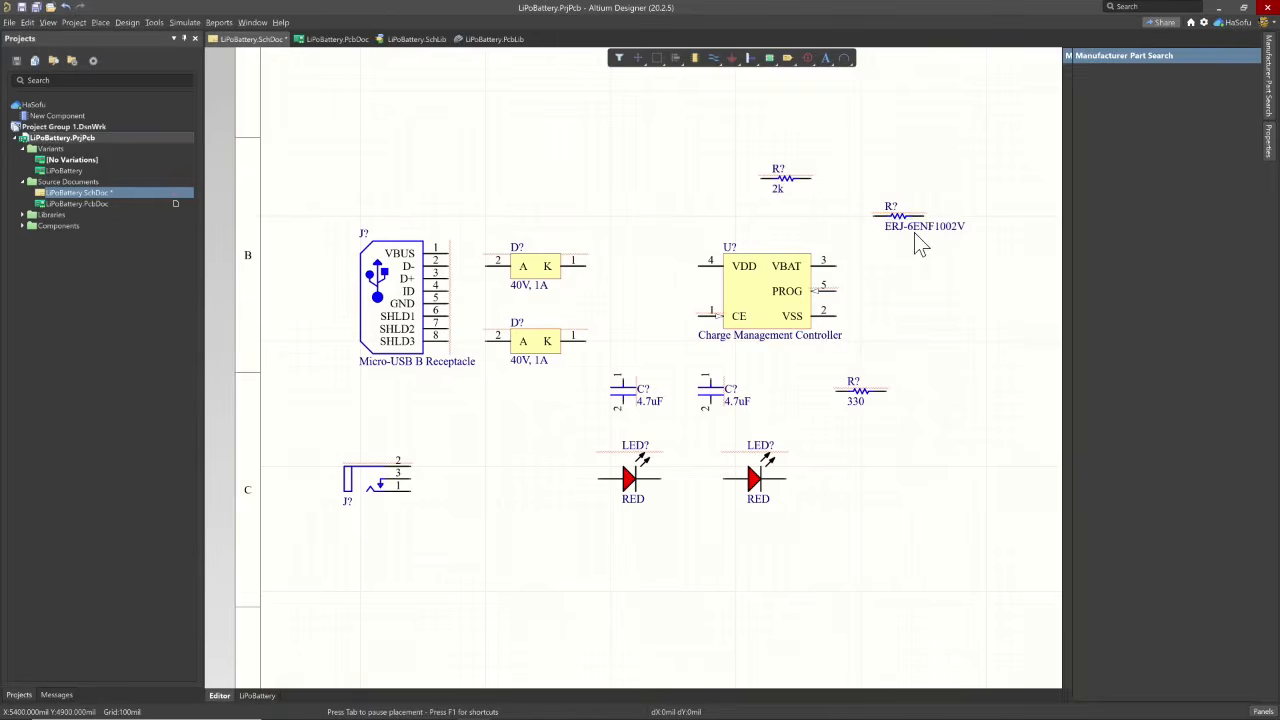
- Set the comment of the ERJ-6ENF1002V resistor to 10k
double_click(916, 229)
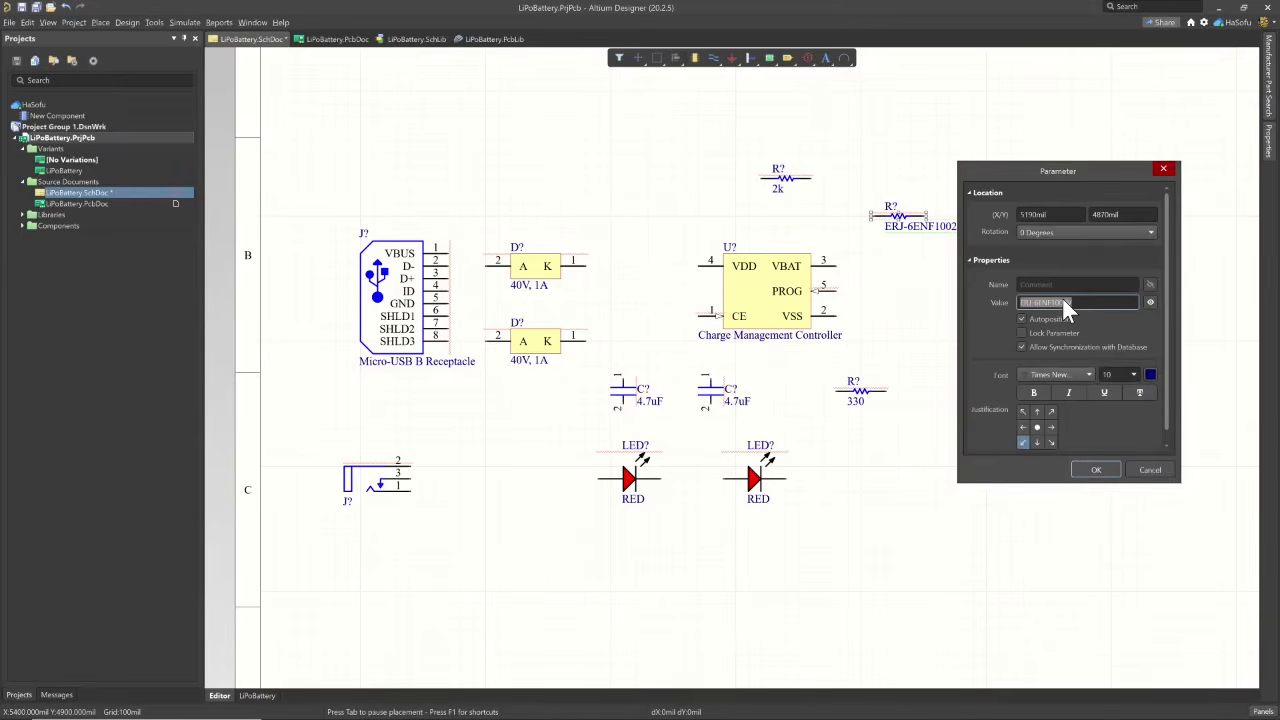
text(10k)
key(Return)
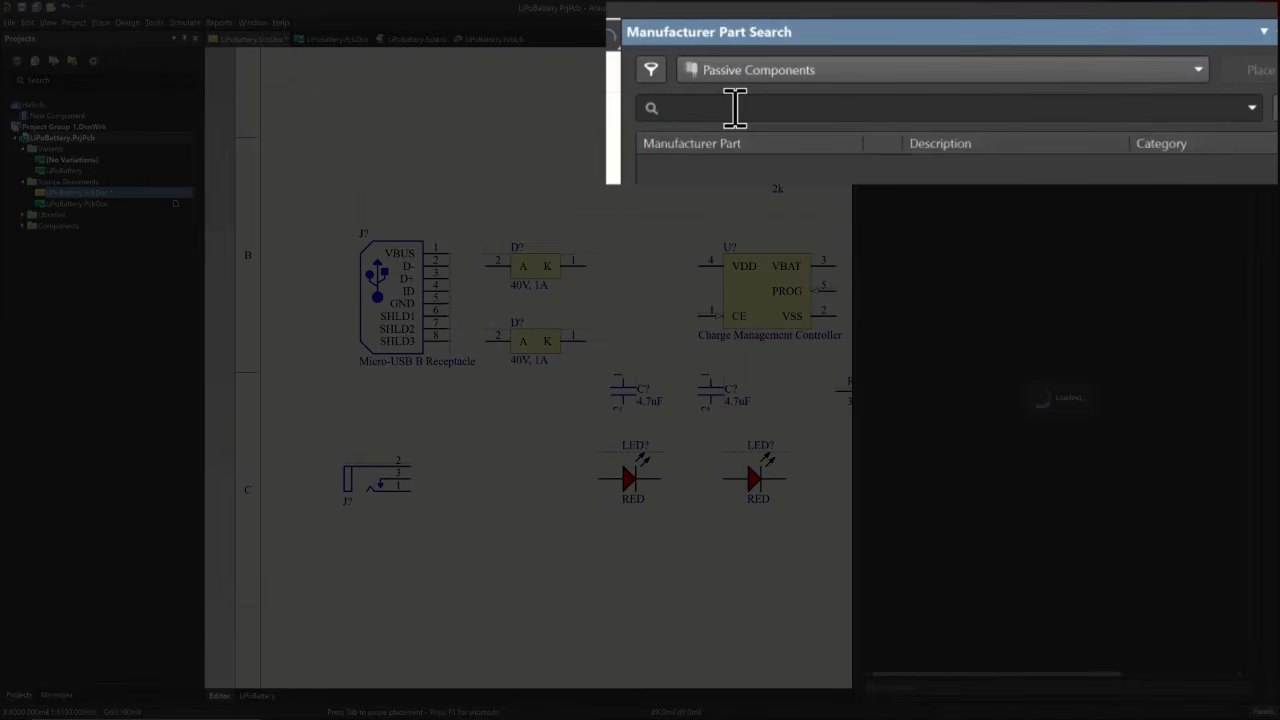
text(through-hole resistor)
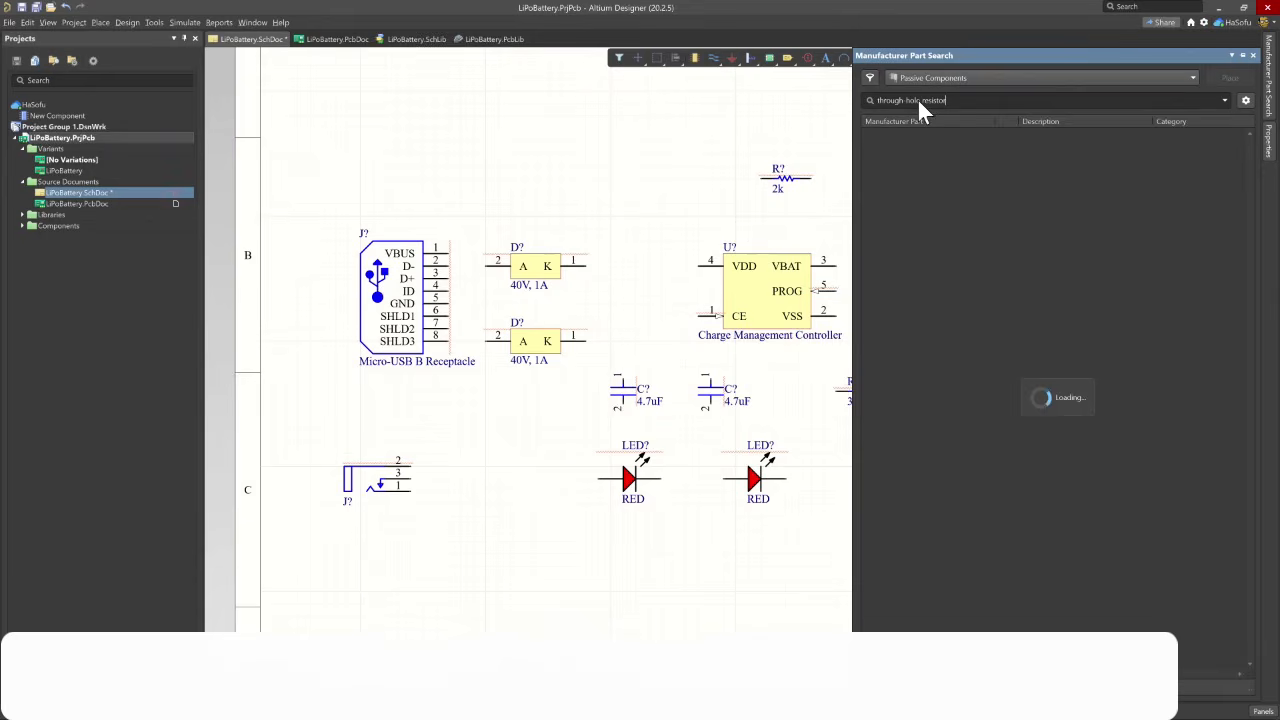
key(Return)
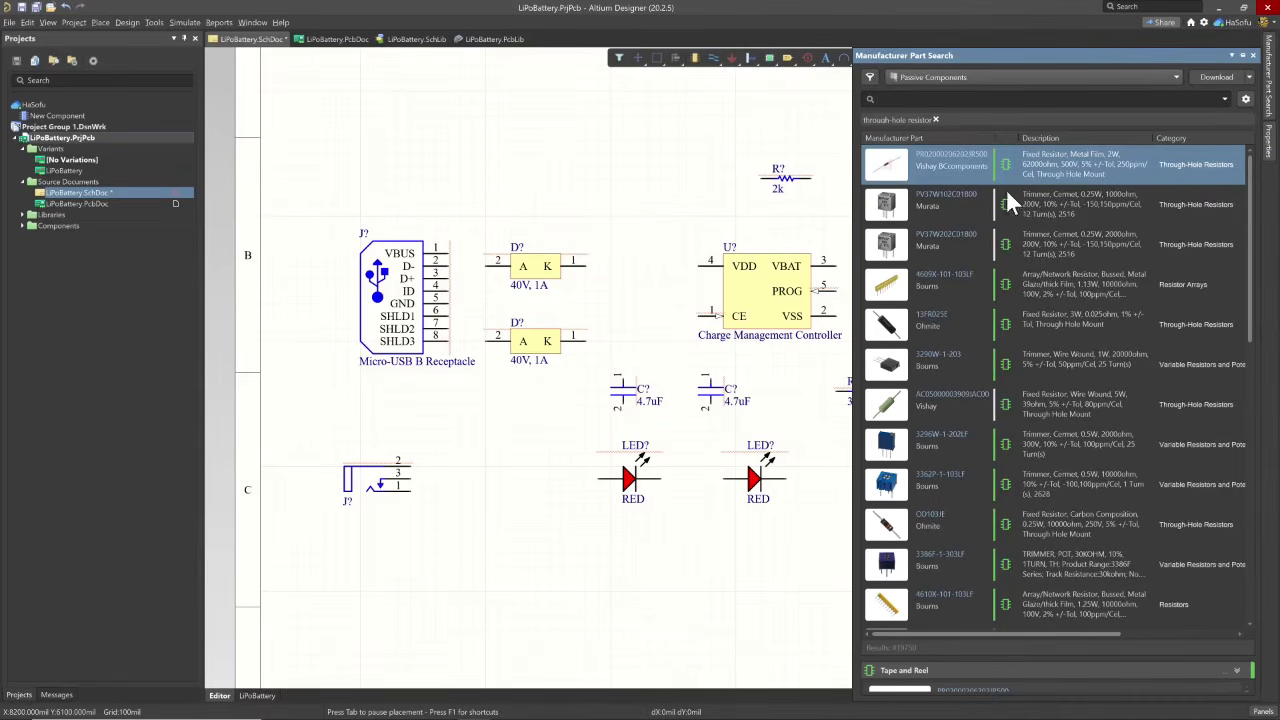
click(1061, 160)
right_click(1063, 159)
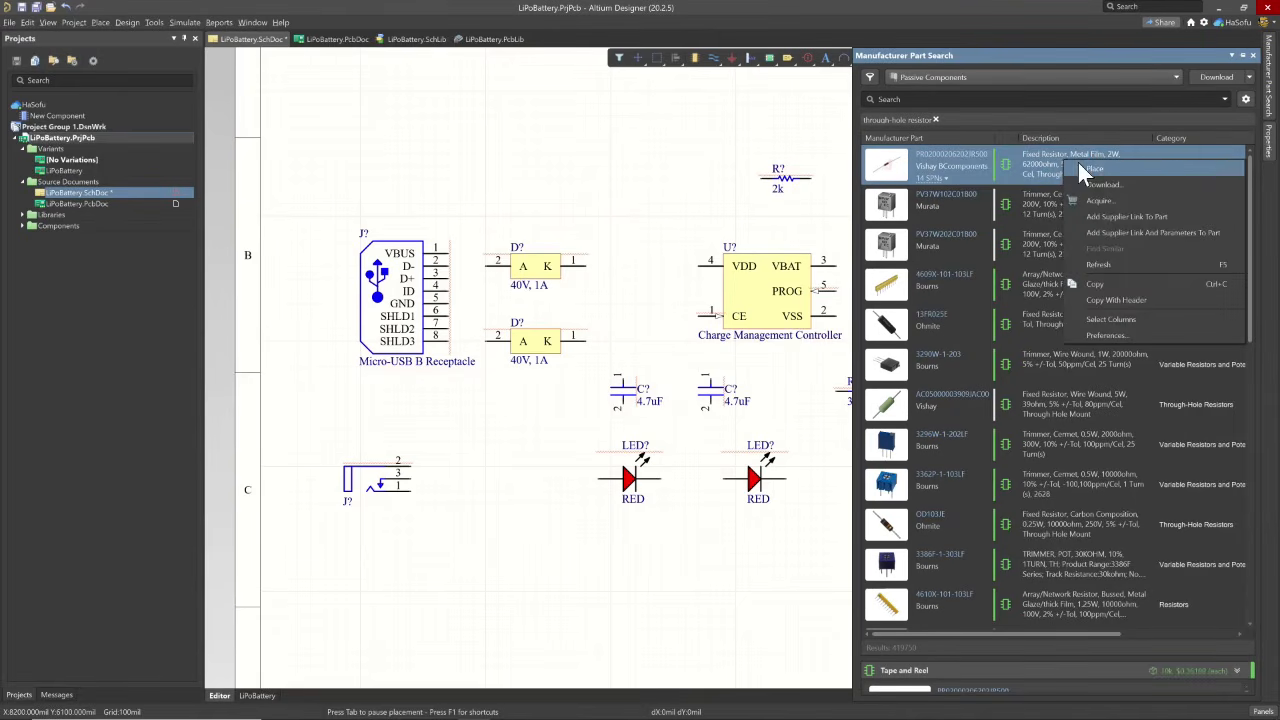
click(1082, 167)
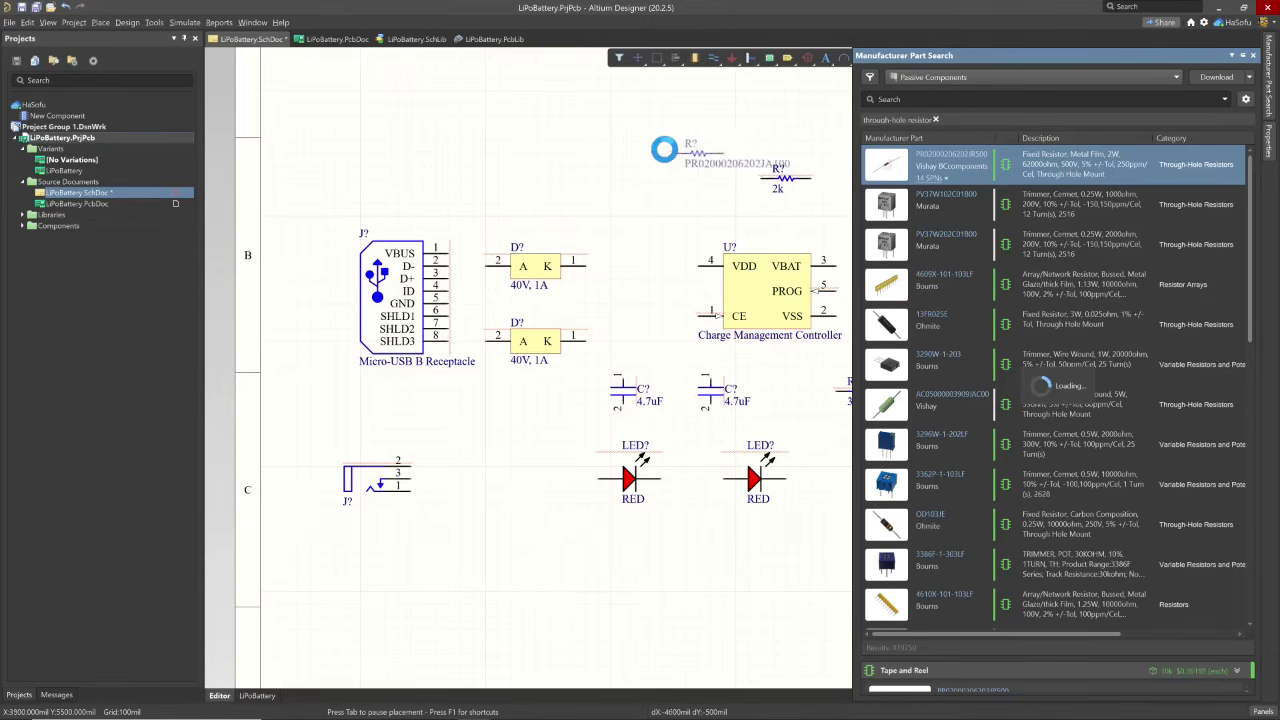
click(650, 125)
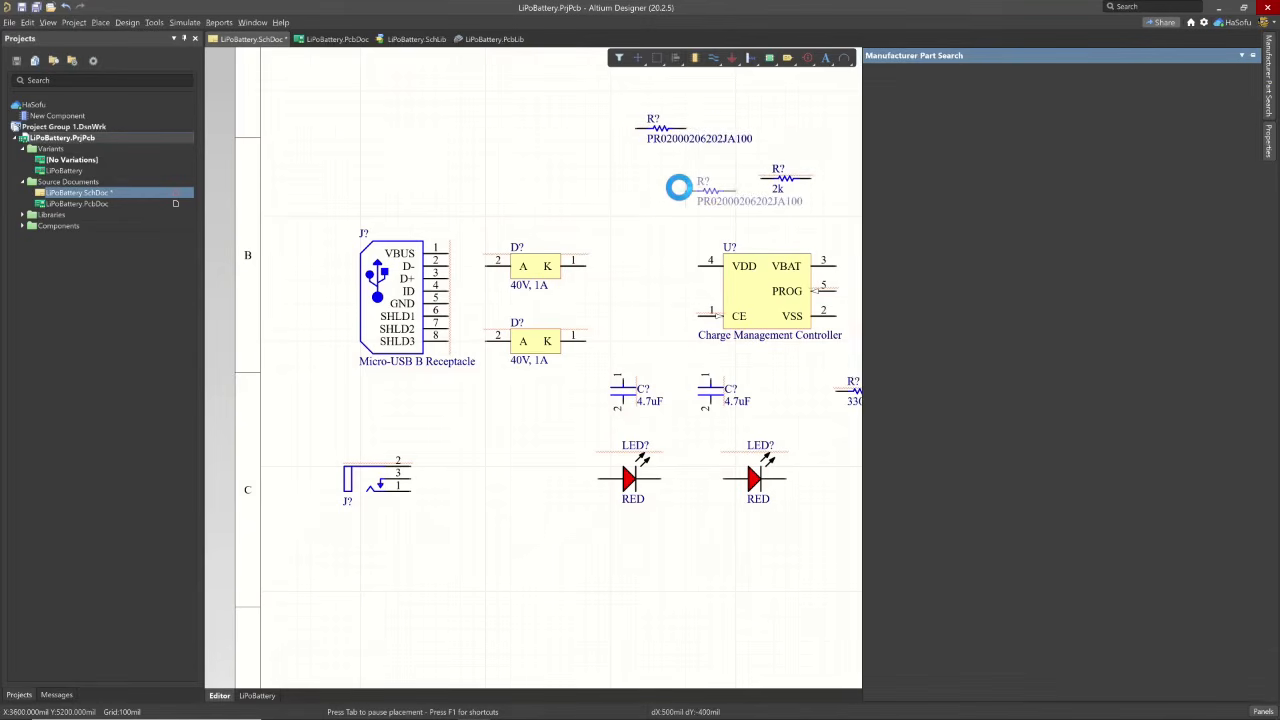
right_click(676, 174)
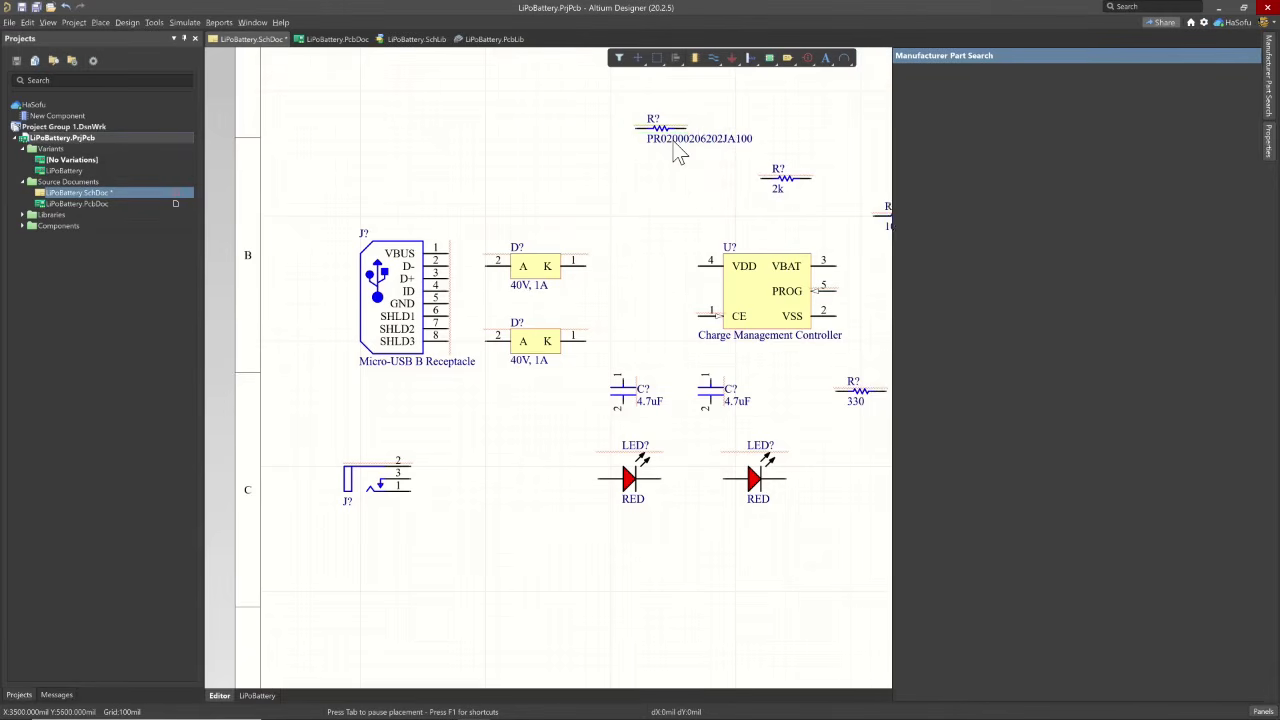
- Set the comment of the through-hole resistor to PROG
double_click(675, 142)
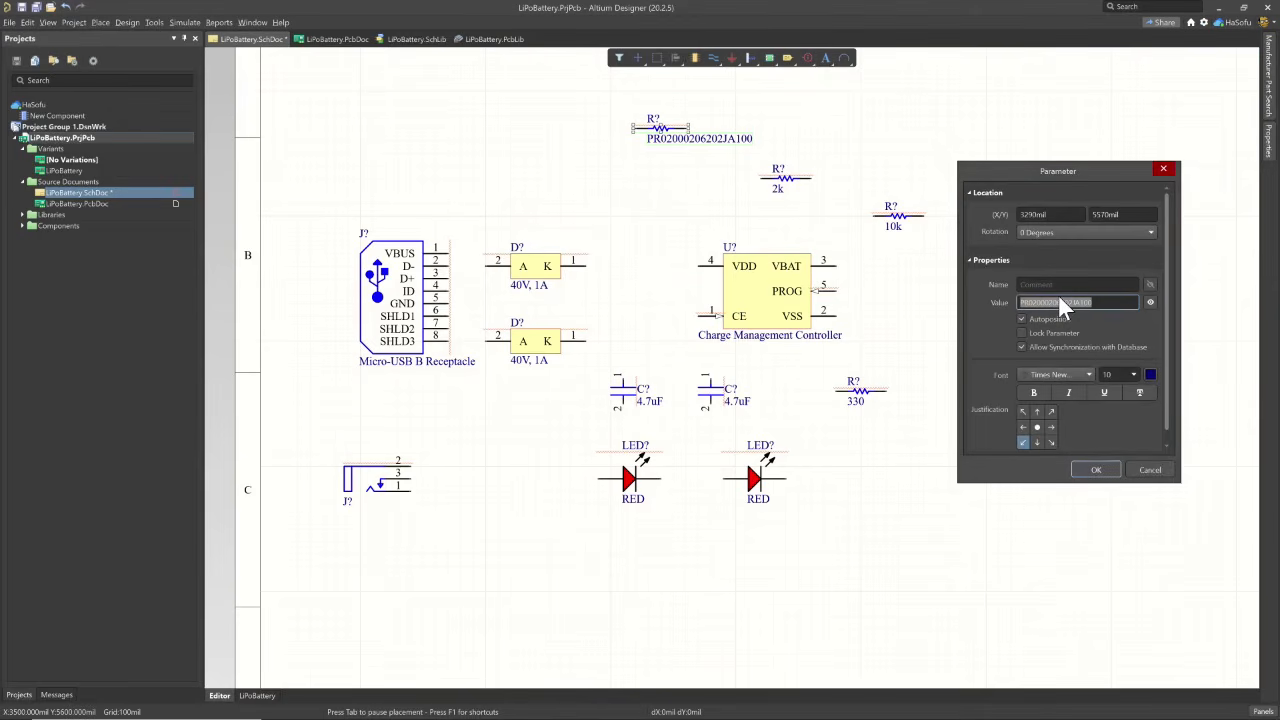
text(PROG)
key(Return)
- Place a rectangular note in the empty area to the right of the 330 resistor
right_click(1004, 433)
mouse_move(1040, 482)
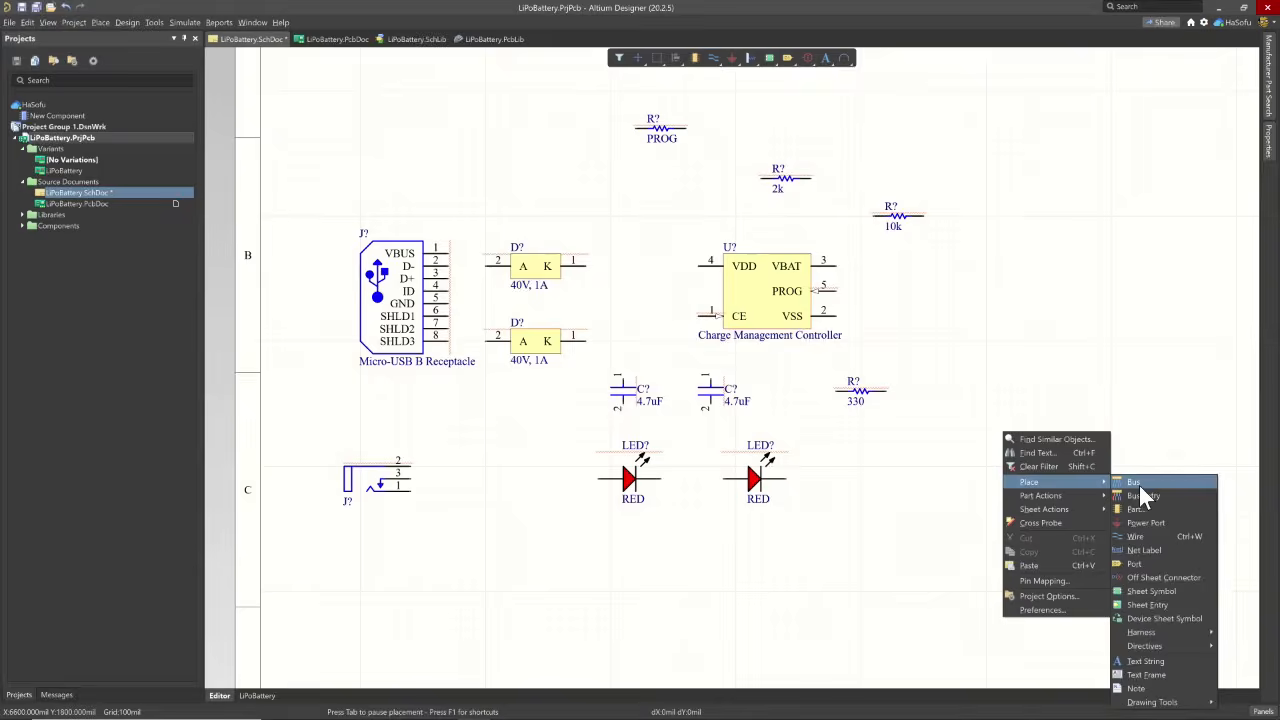
click(1137, 688)
click(988, 478)
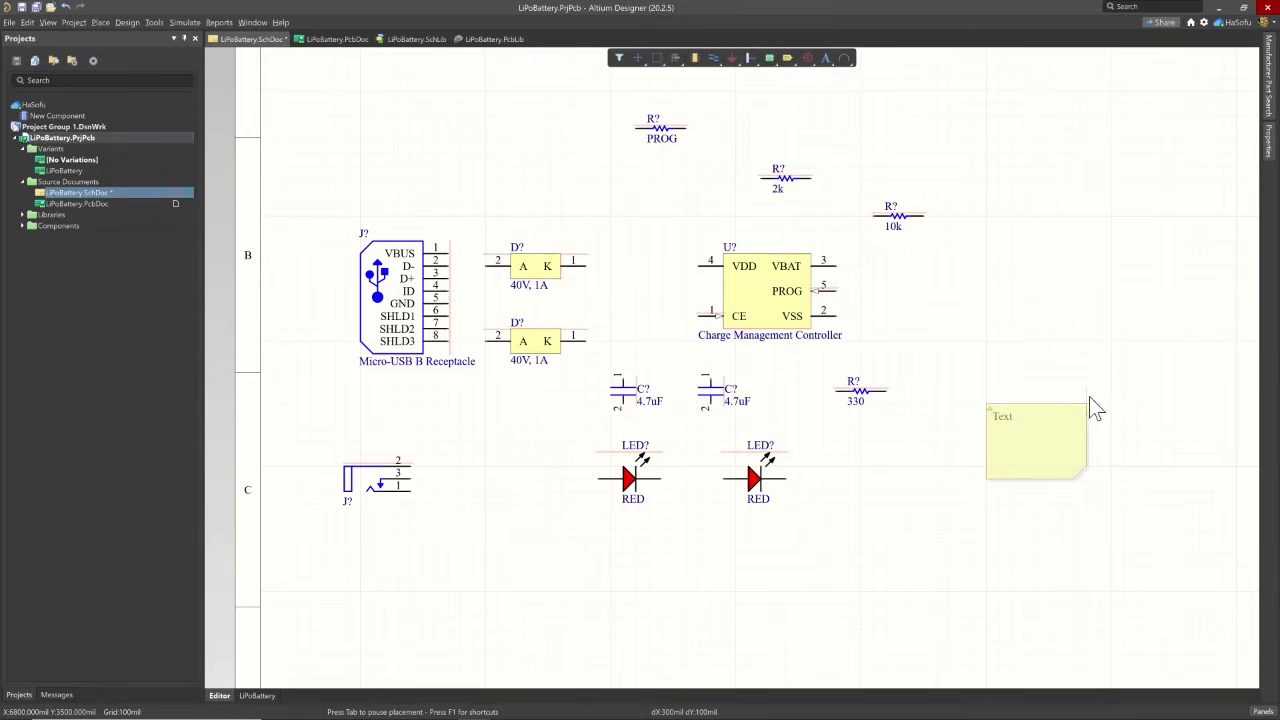
click(1088, 405)
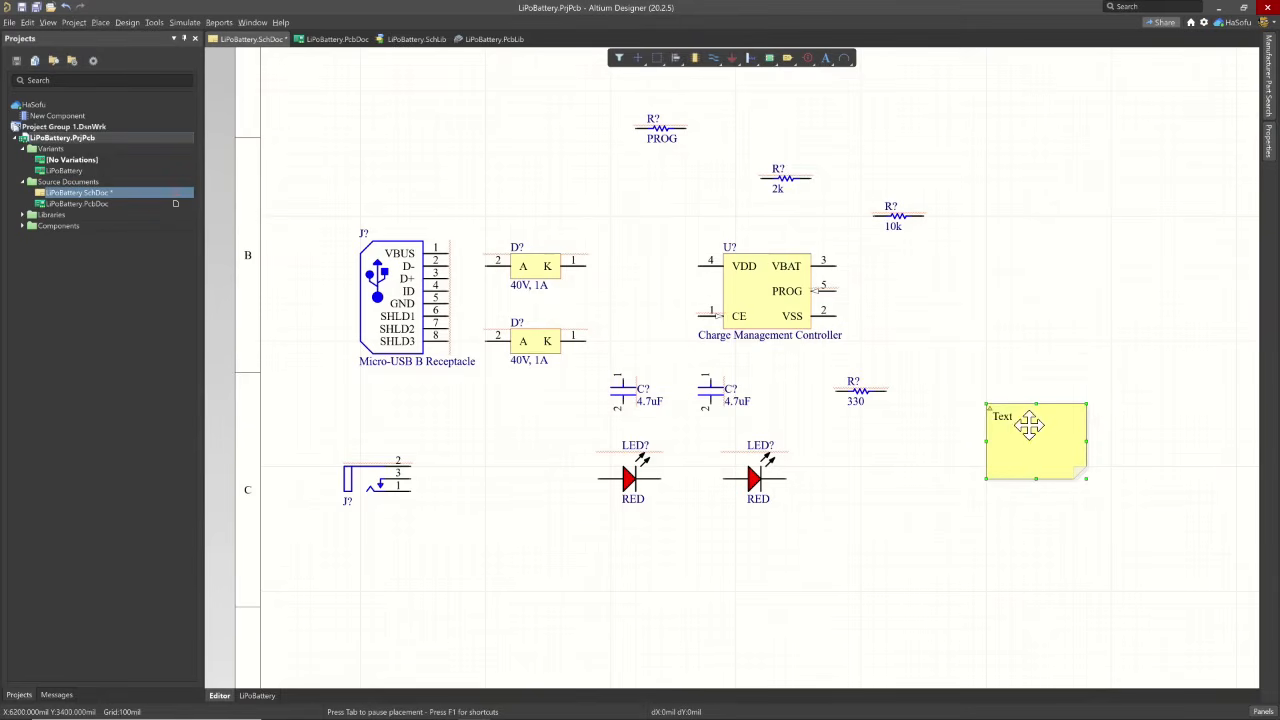
- Set the note's text to "Reminder - make this resistor PROG a DNP, in a variant." and move the note slightly lower
double_click(998, 398)
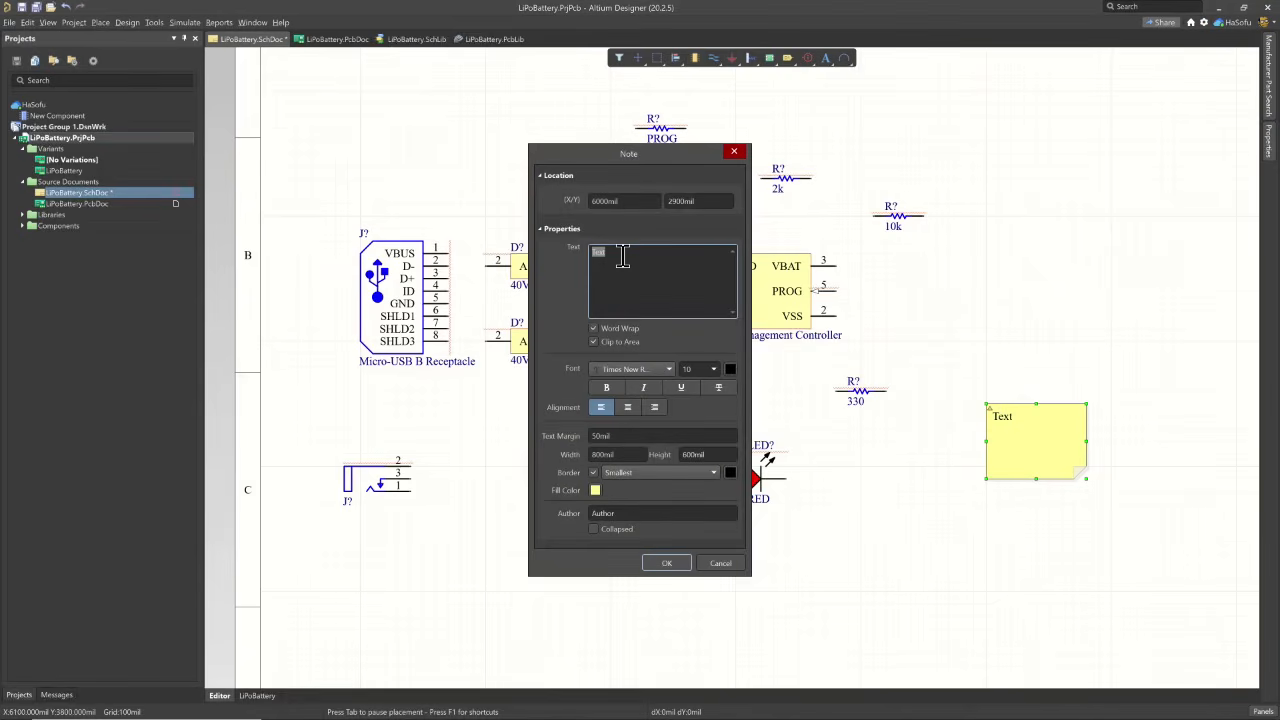
text(t)
click(667, 563)
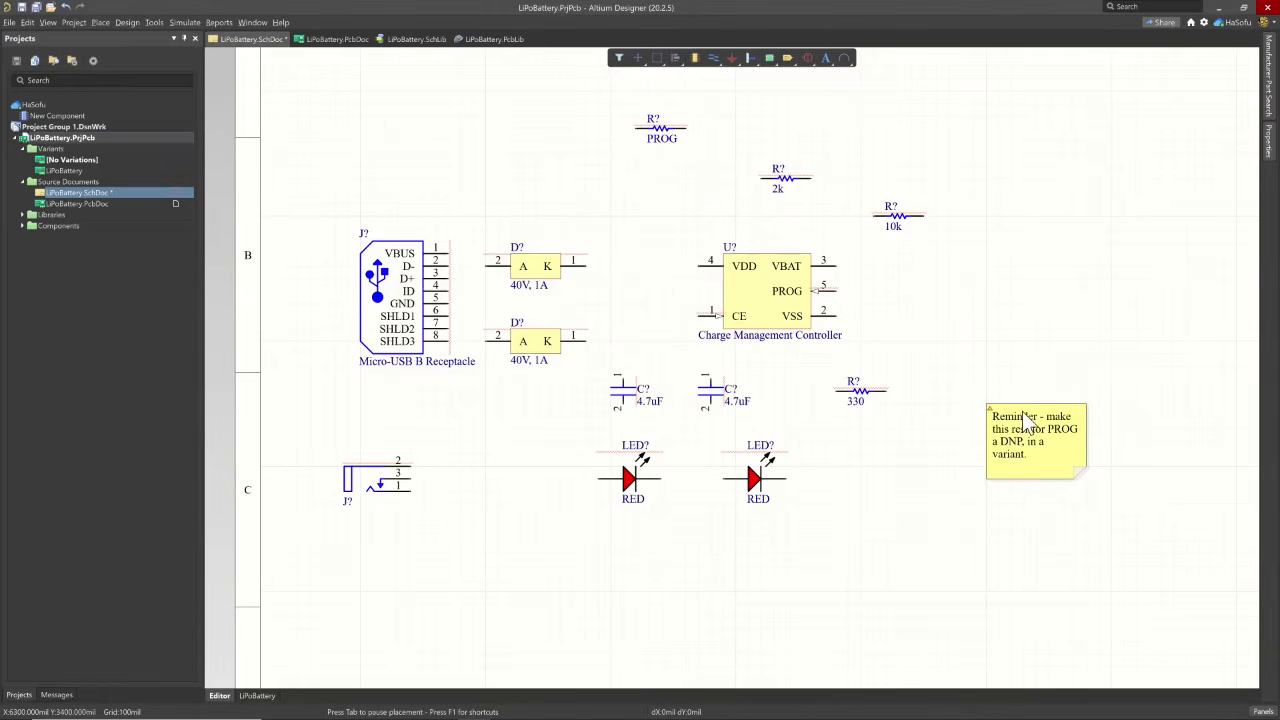
drag(1022, 411, 1011, 475)
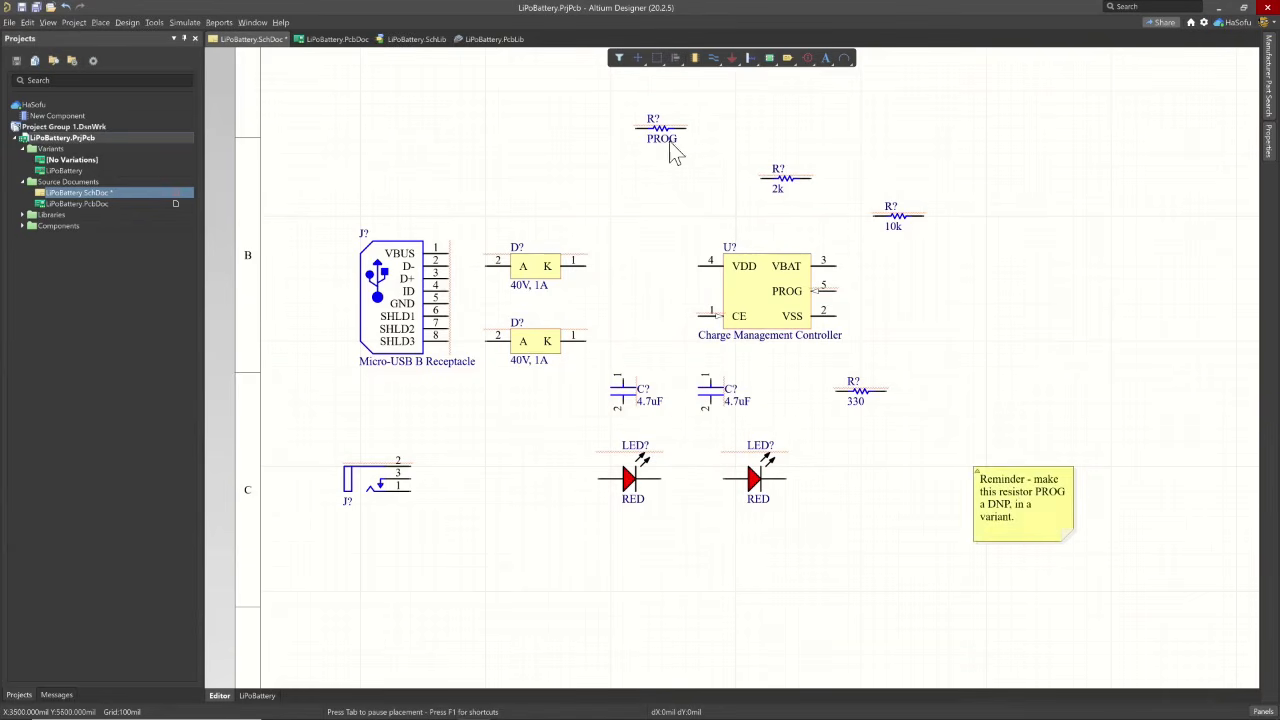
- Arrange the 2k, 10k and PROG resistors vertically in a row, in that order from left to right, above the reminder note
drag(672, 146, 1030, 348)
key(space)
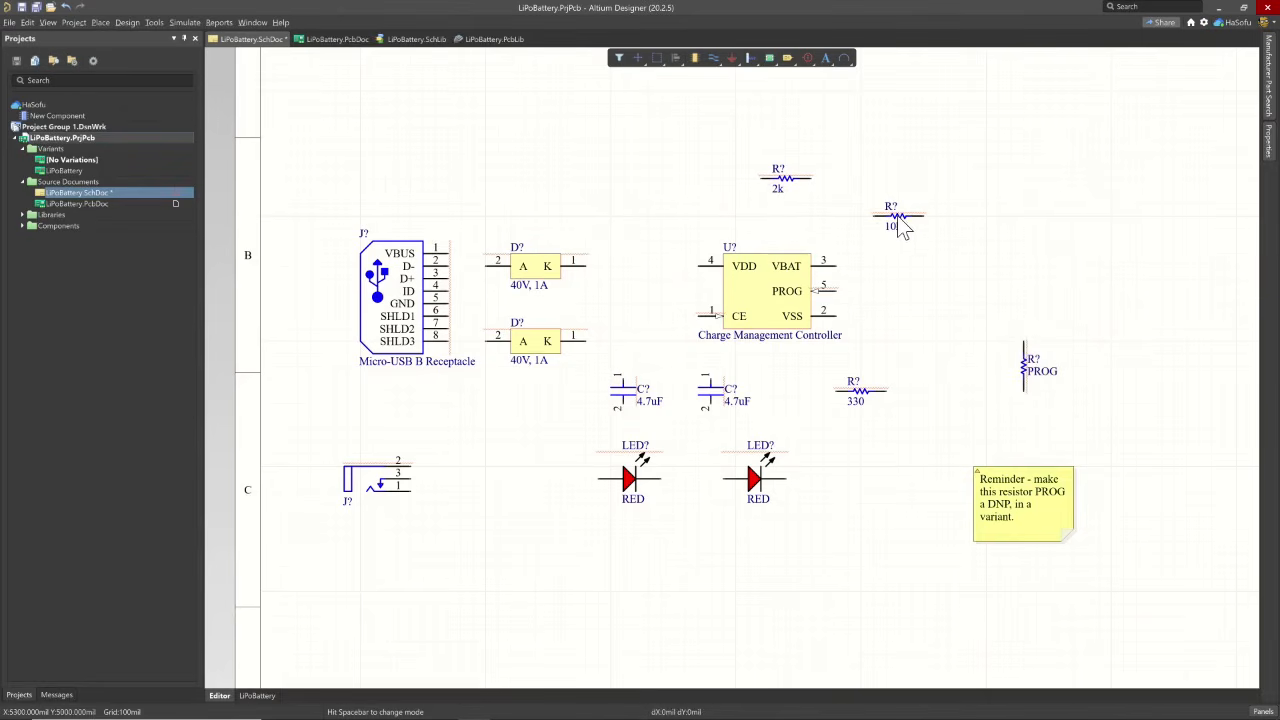
key(space)
drag(1028, 259, 1130, 354)
click(980, 362)
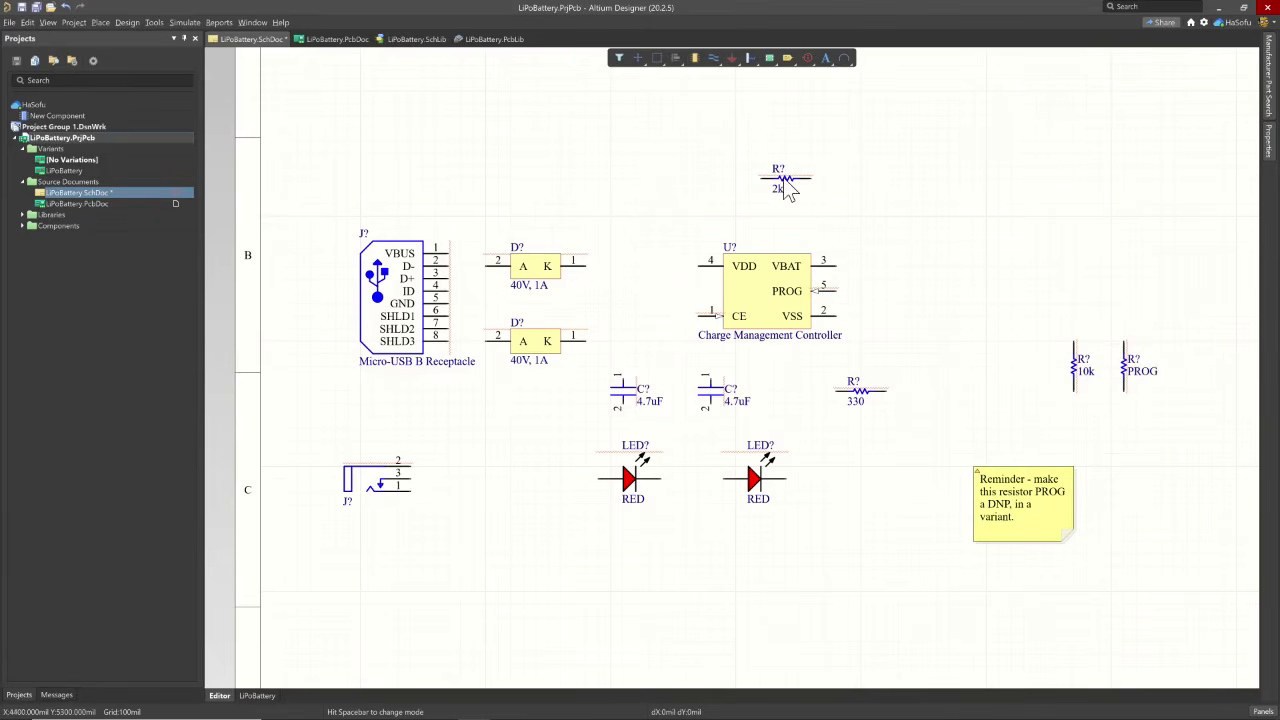
drag(785, 193, 1032, 398)
key(space)
key(space)
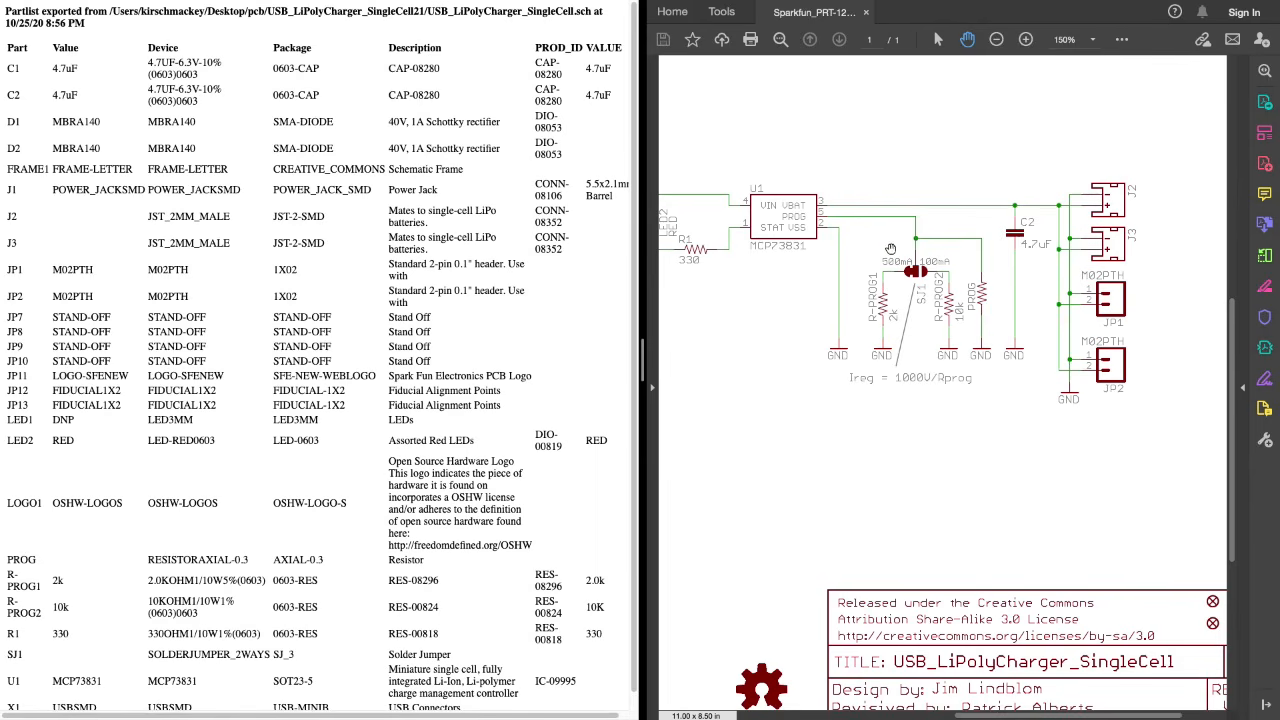
- Following the SparkFun reference schematic, move the right-hand 4.7uF capacitor to the upper right of the PROG resistor and save the schematic
scroll(850, 270, down, 3)
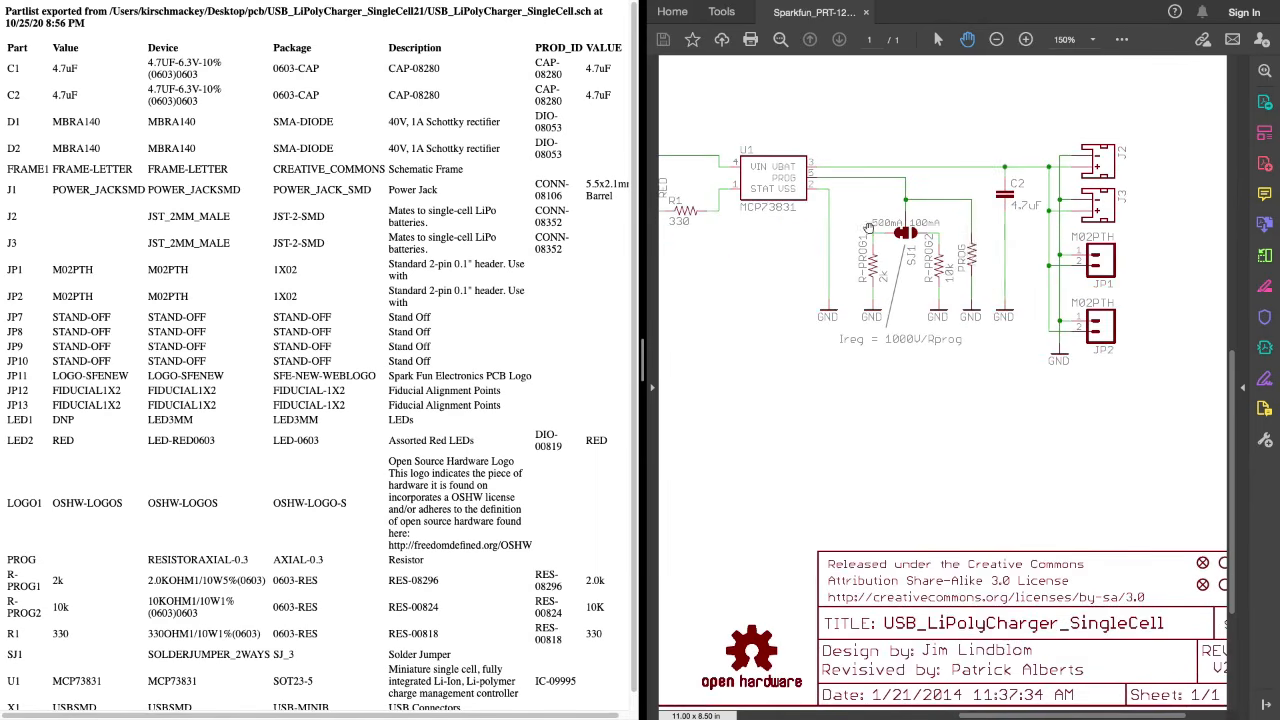
scroll(985, 250, up, 2)
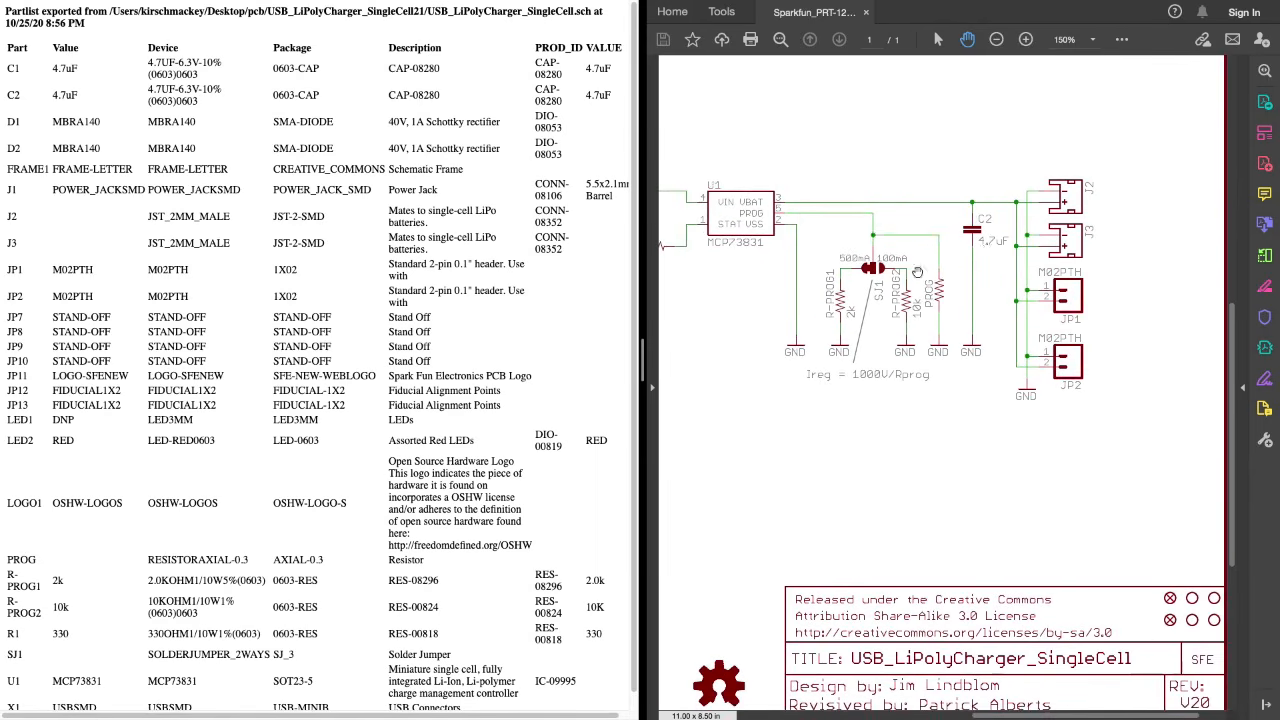
scroll(930, 268, left, 6)
scroll(957, 263, left, 3)
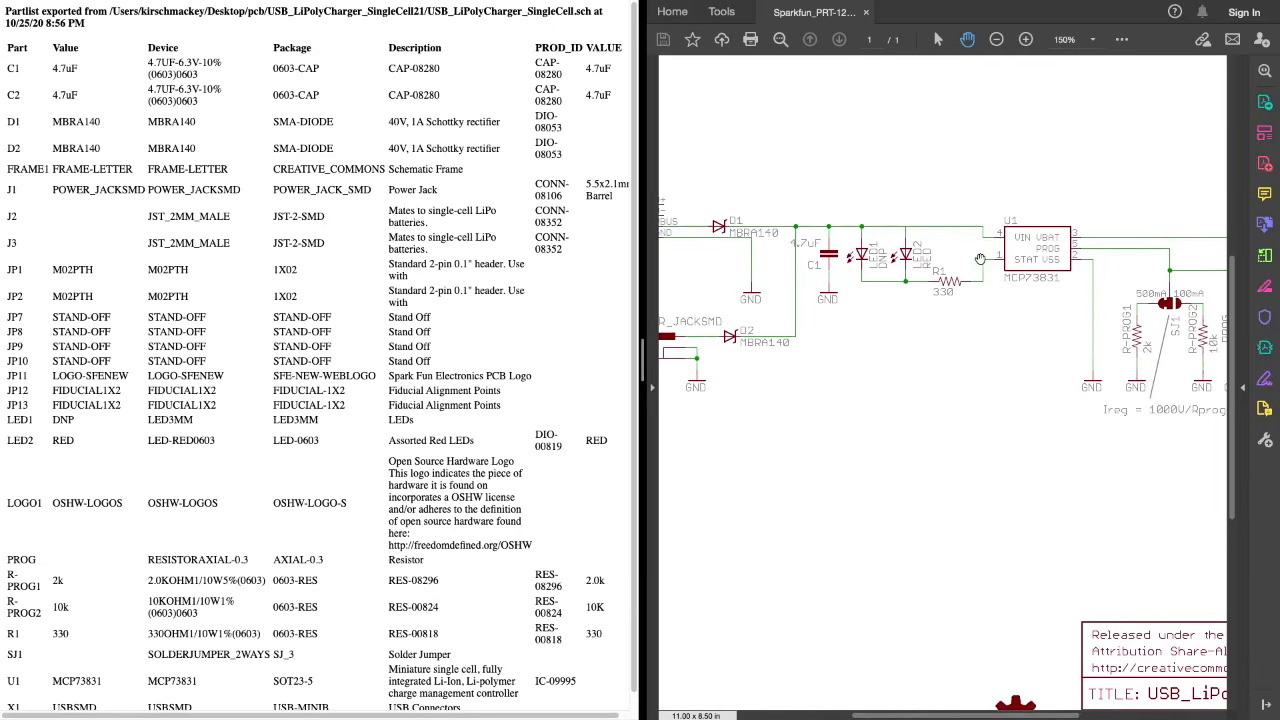
scroll(957, 263, right, 4)
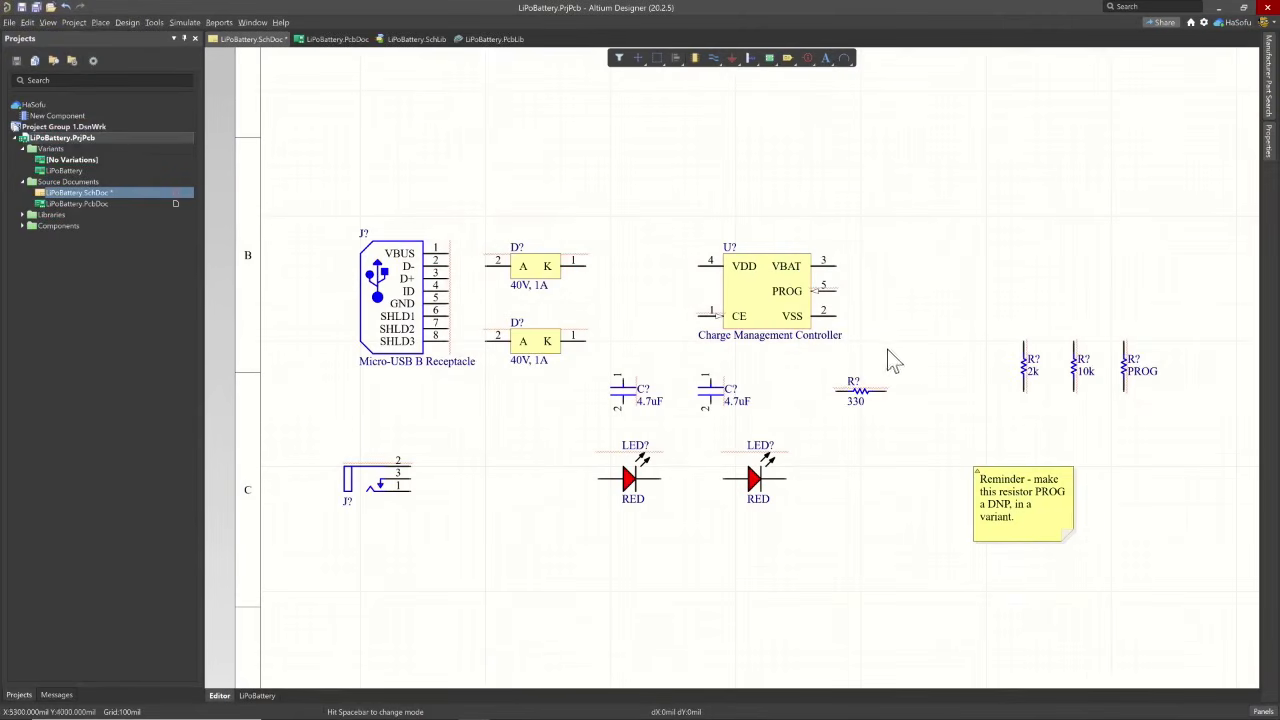
drag(708, 402, 1172, 314)
key(ctrl+s)
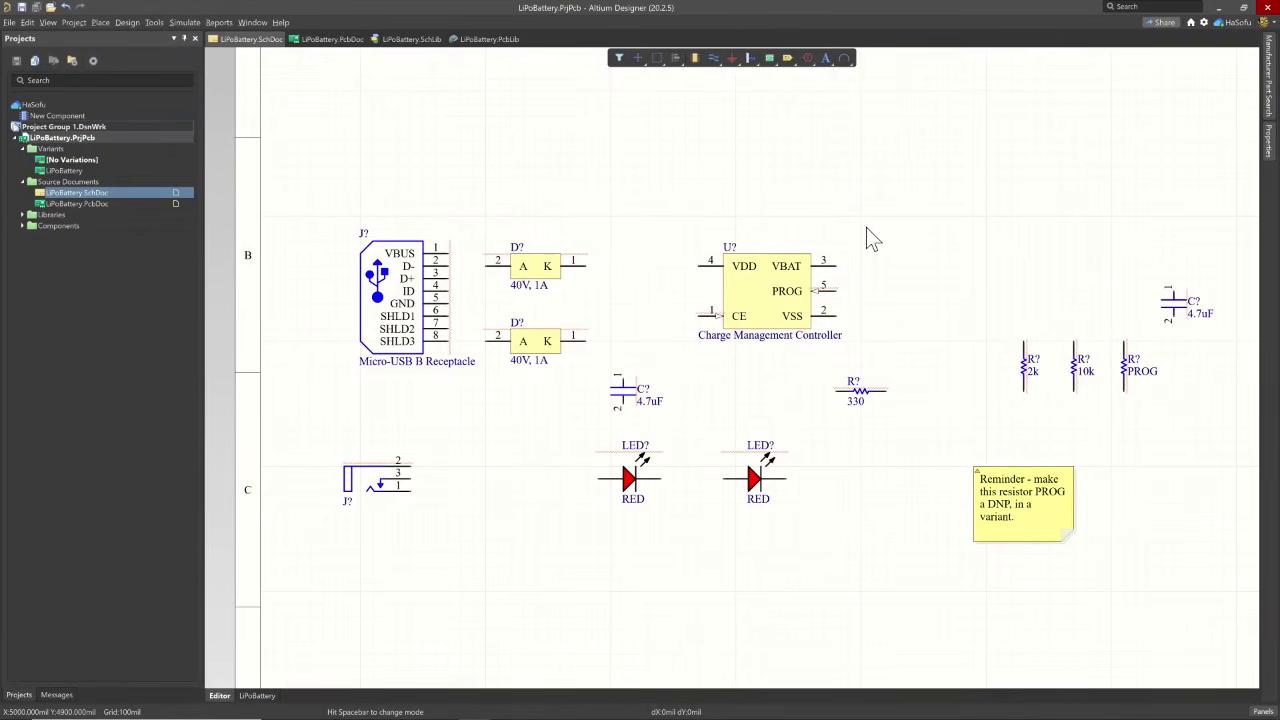
- Check the output connectors in the reference schematic and copy part number 1-179276-2 from the TE product page in the browser
key(ctrl+Left)
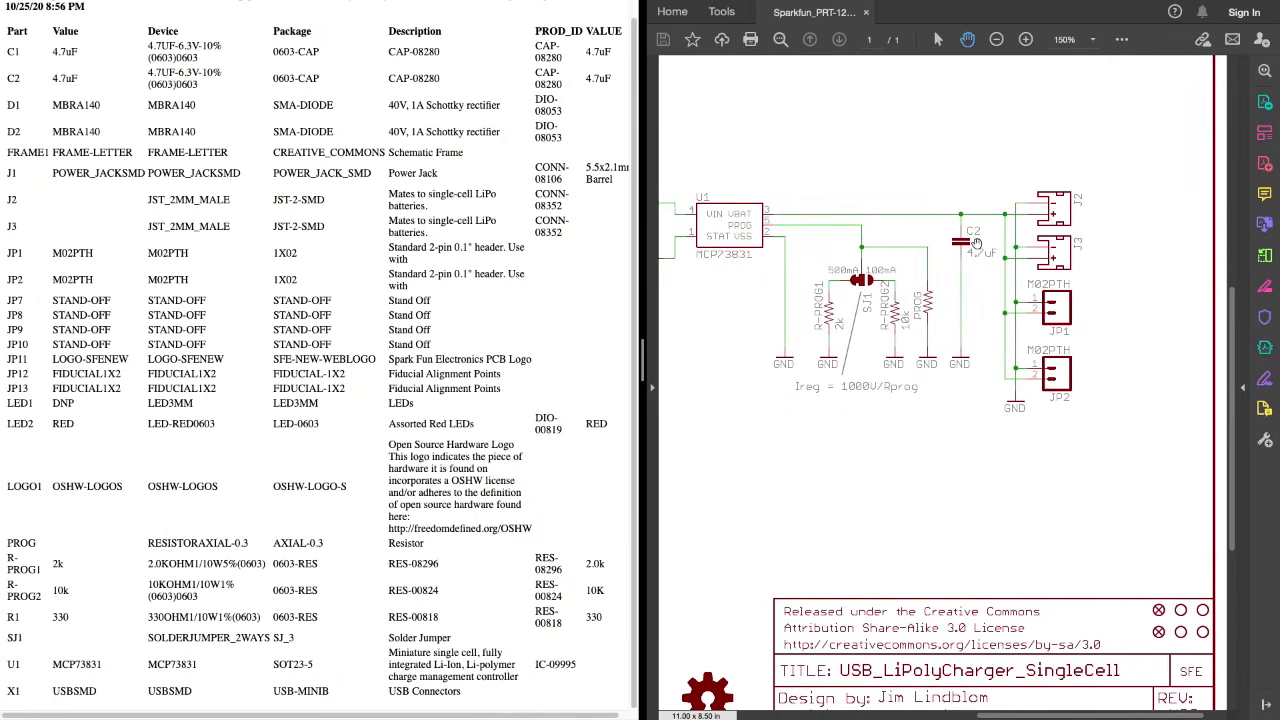
key(ctrl+Right)
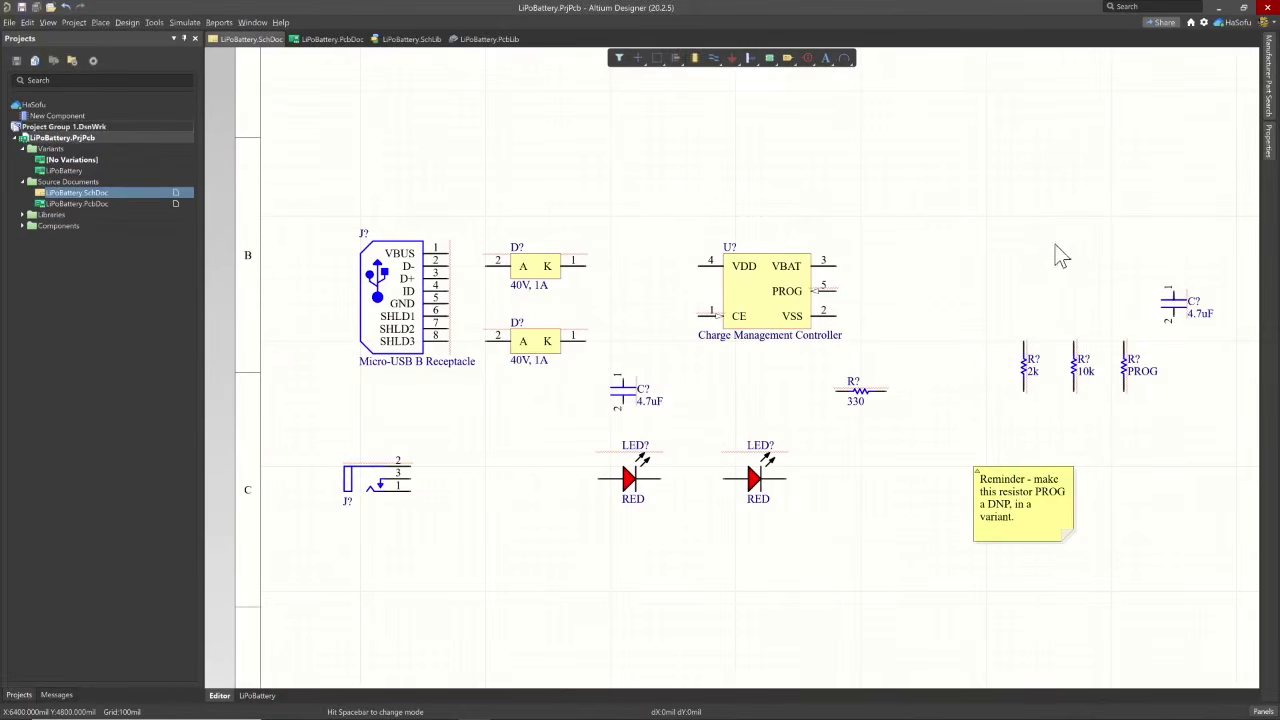
key(ctrl+Left)
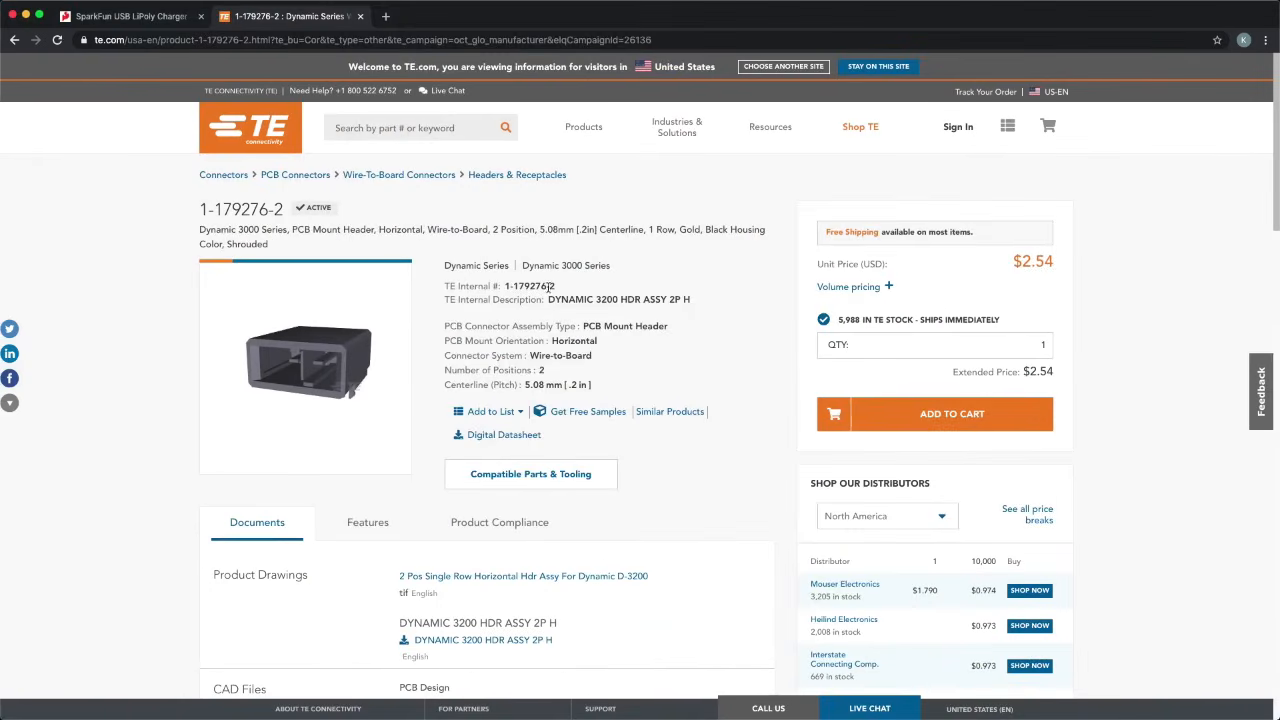
drag(557, 288, 504, 287)
right_click(512, 286)
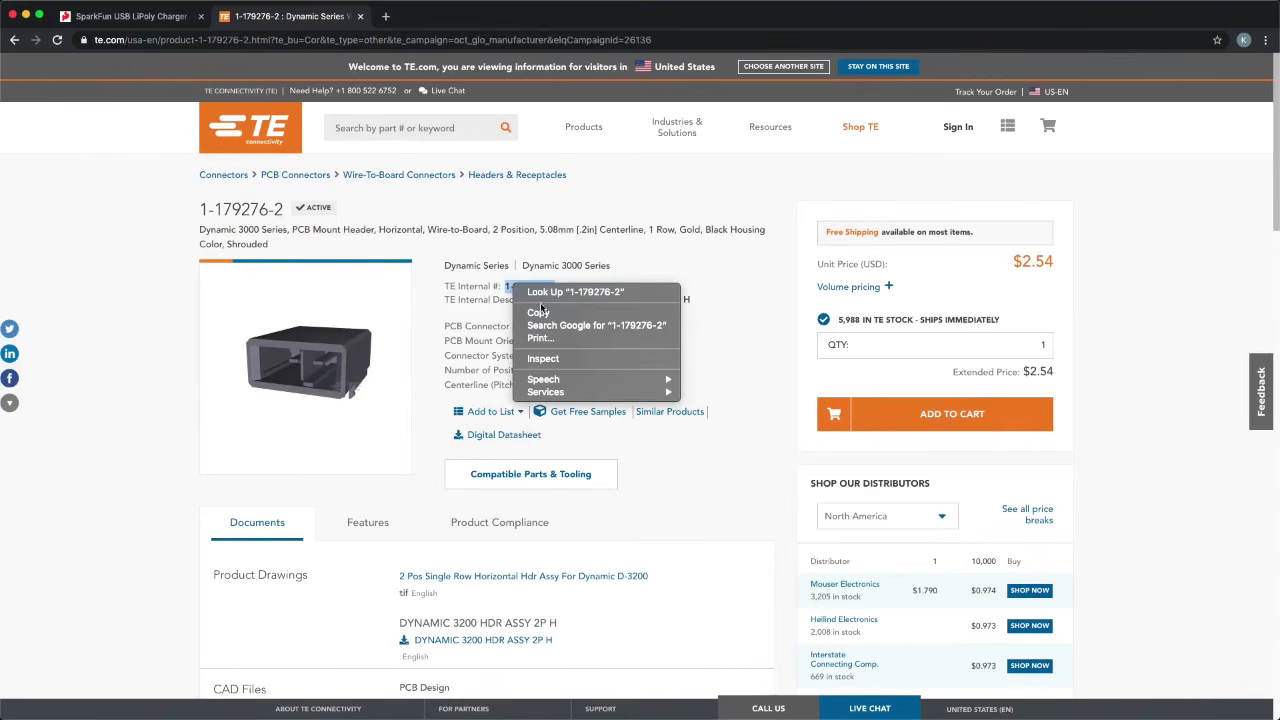
click(538, 314)
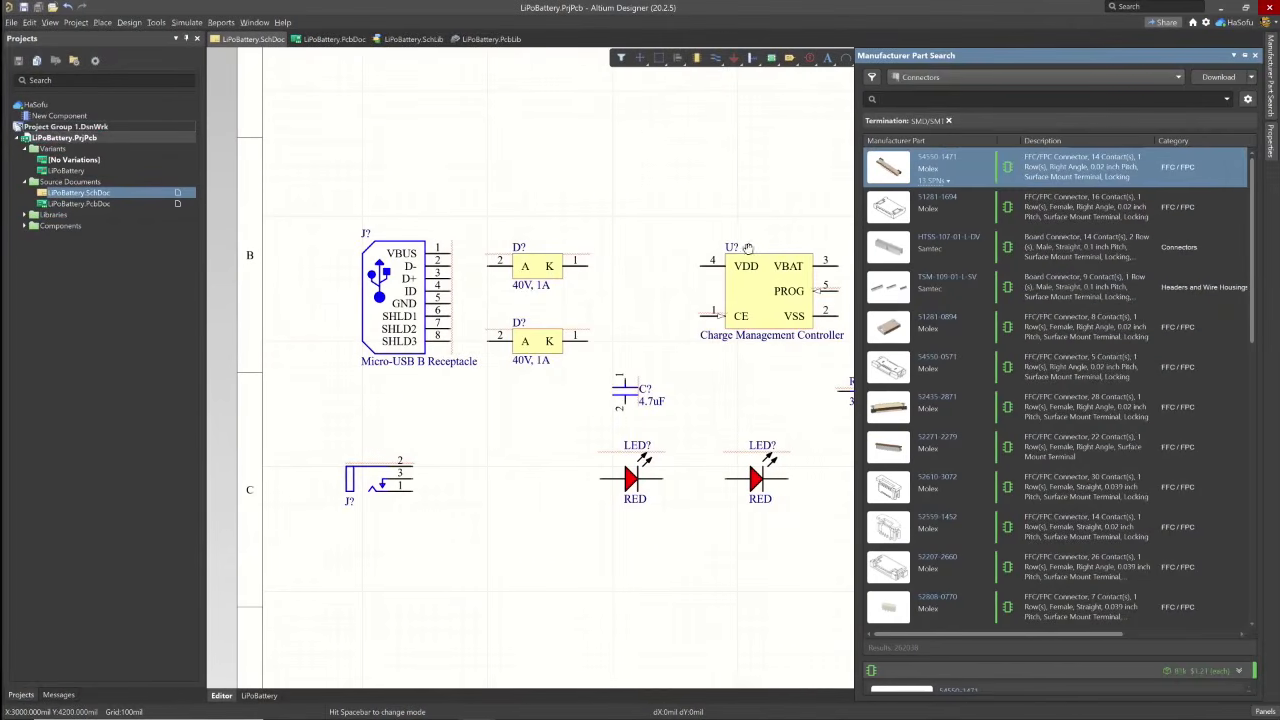
- Return to the schematic in Altium Designer and open the LiPoBattery.SchLib schematic library
click(611, 141)
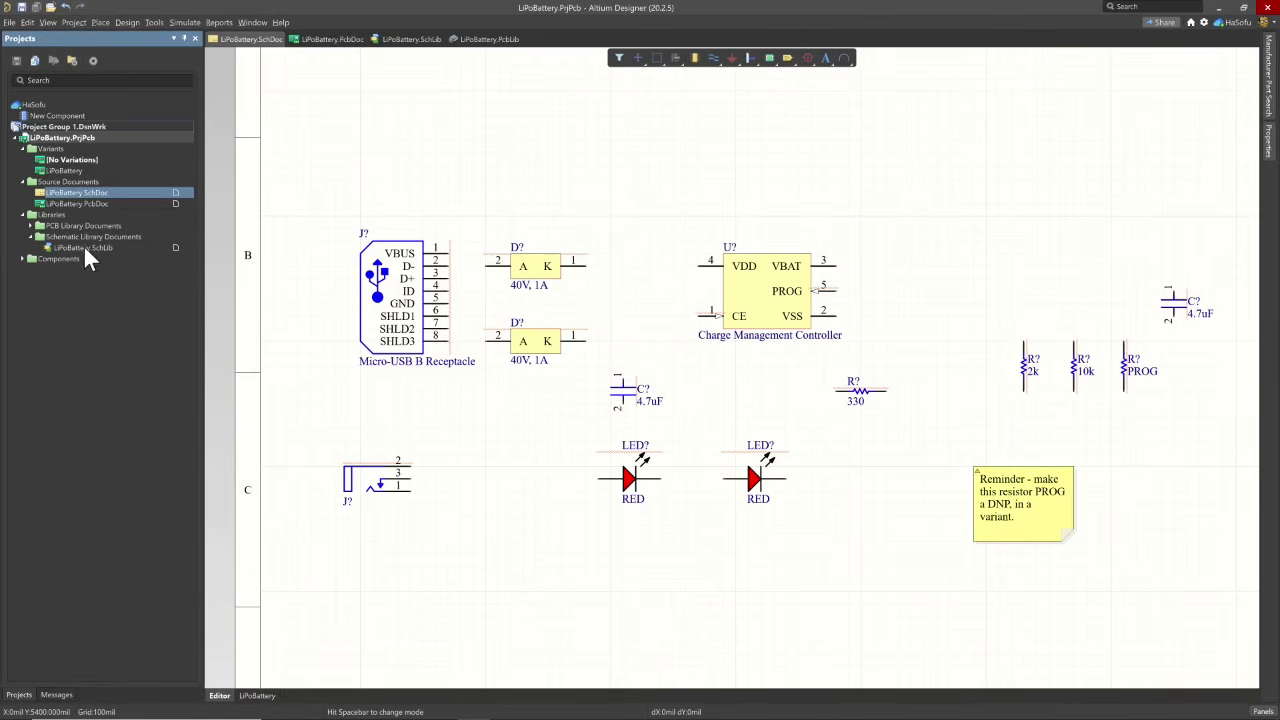
click(411, 39)
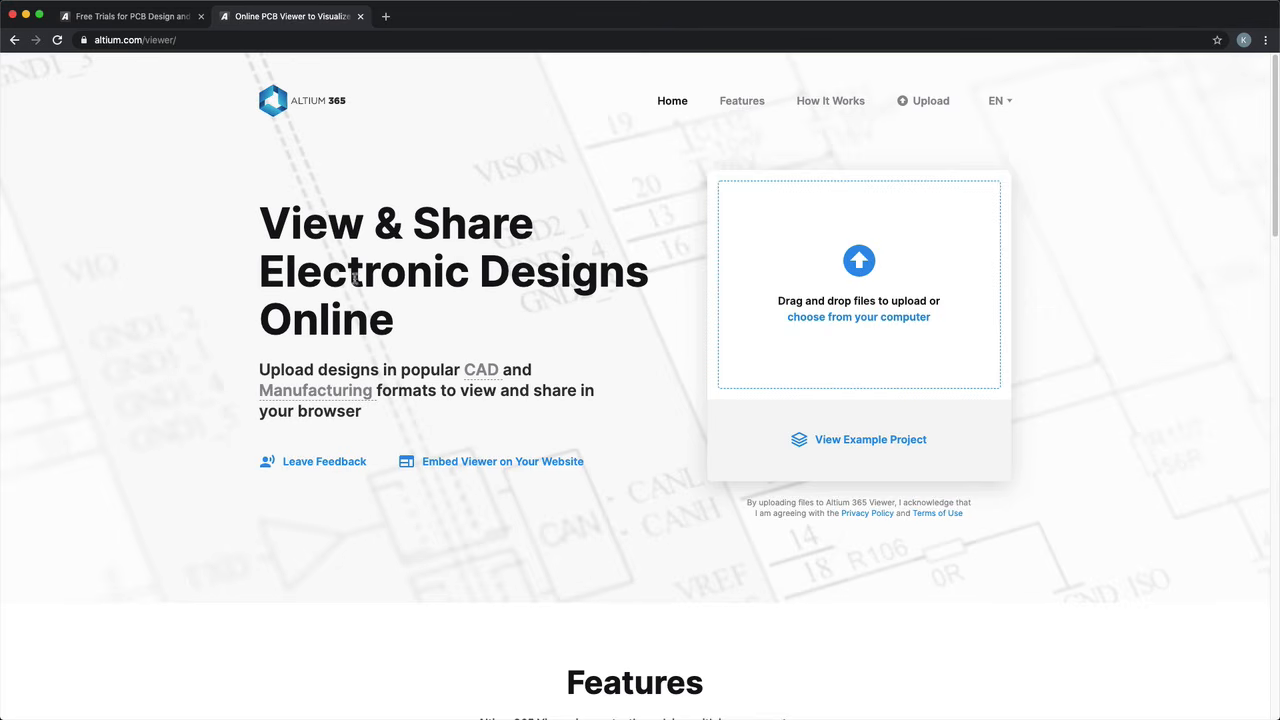
- Examine the features on the Altium 365 Viewer page, collapse its feedback survey, and switch to the Altium free trials page
scroll(226, 296, down, 2)
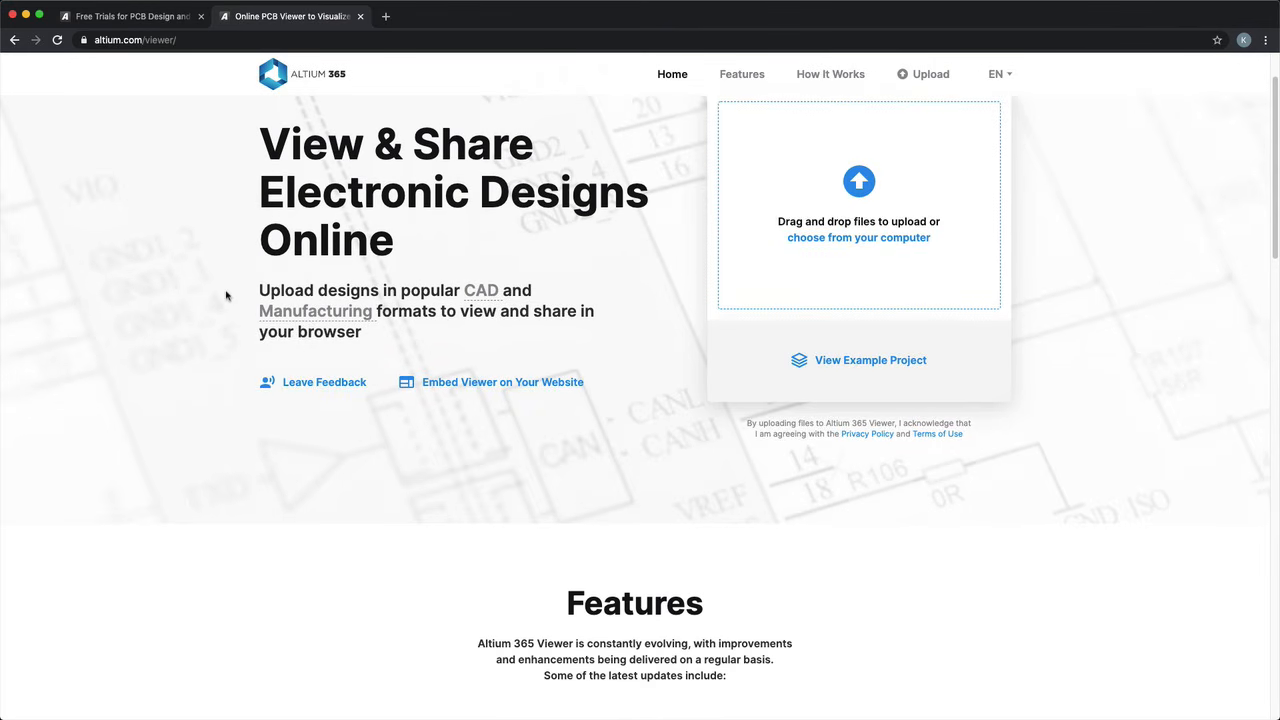
scroll(226, 296, down, 2)
scroll(226, 296, down, 5)
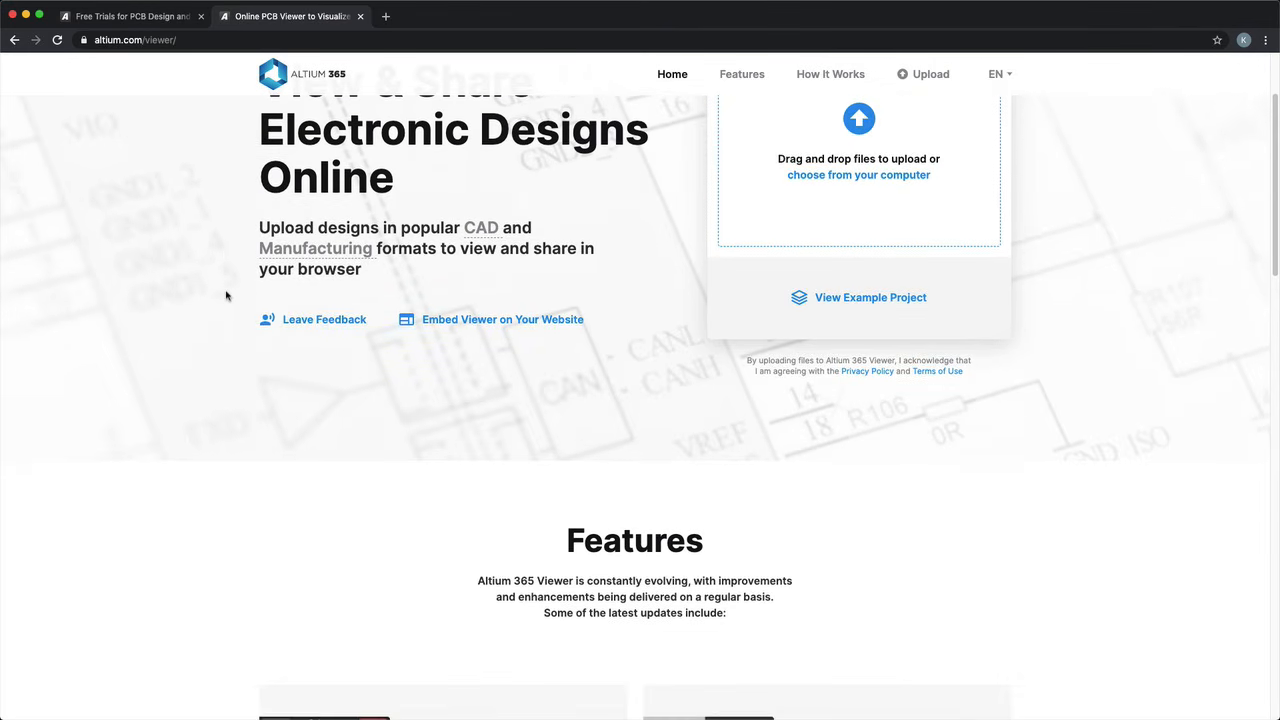
scroll(226, 296, down, 20)
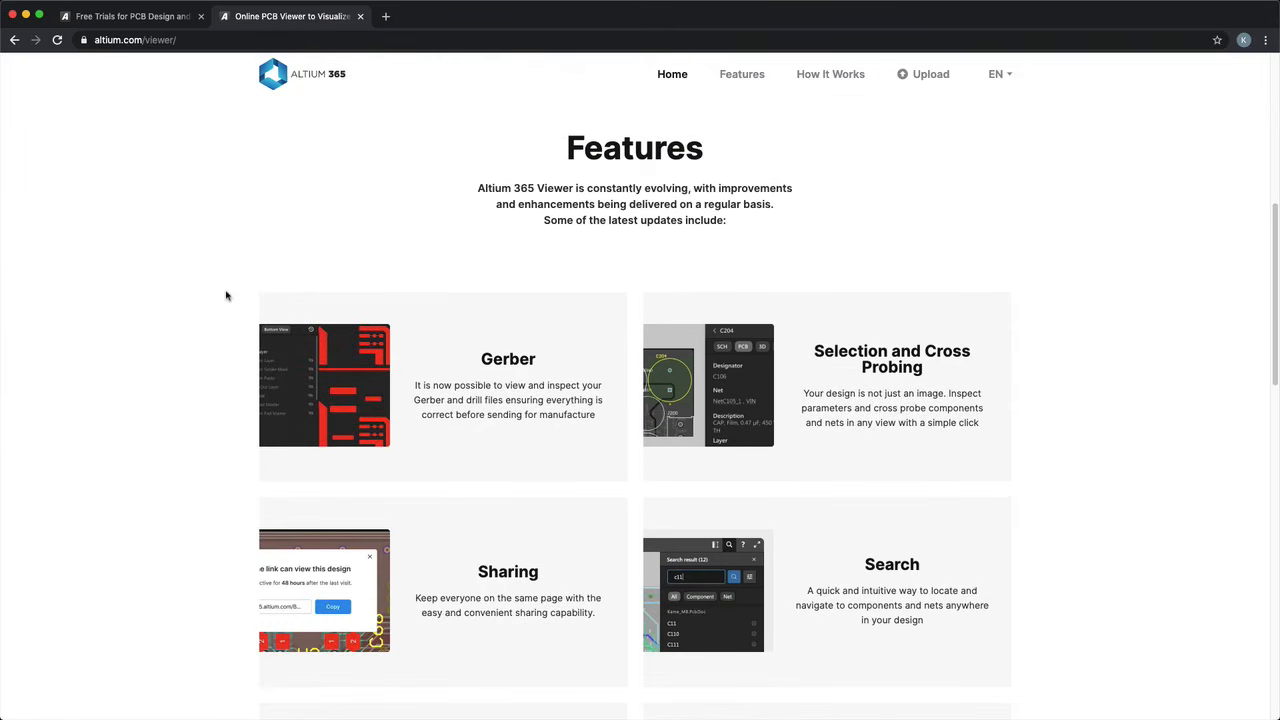
scroll(226, 296, down, 3)
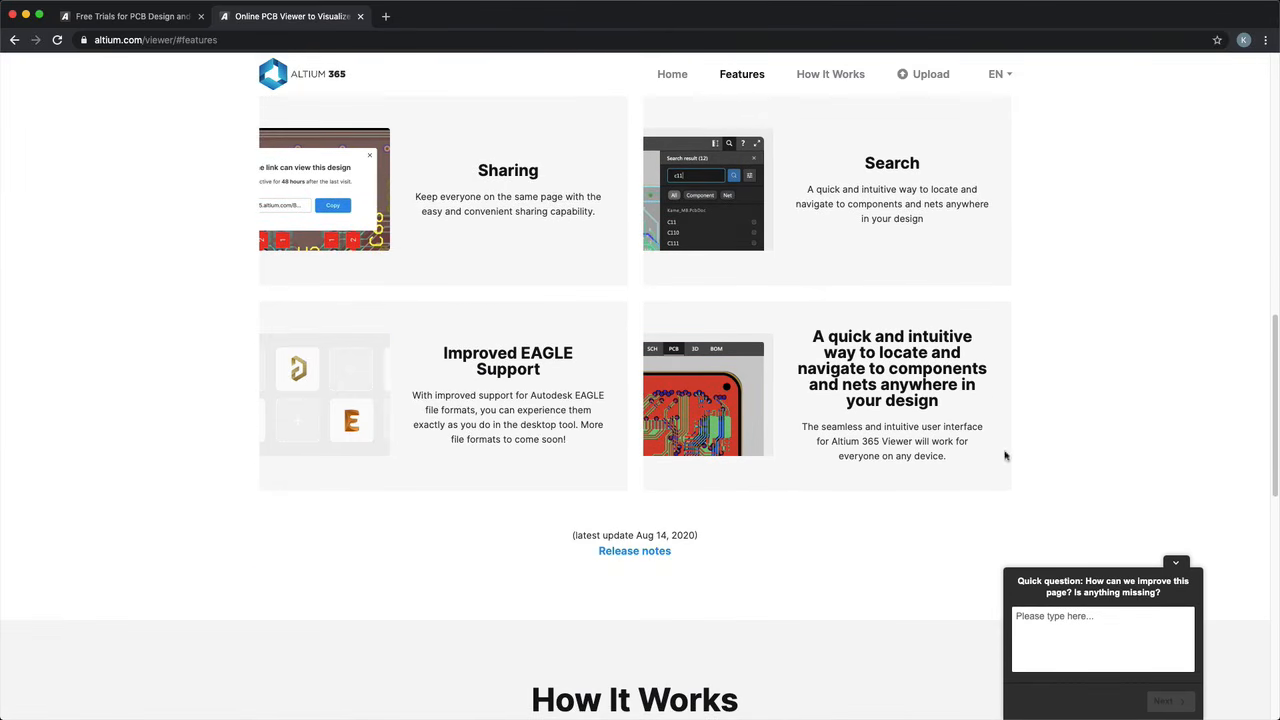
click(1175, 563)
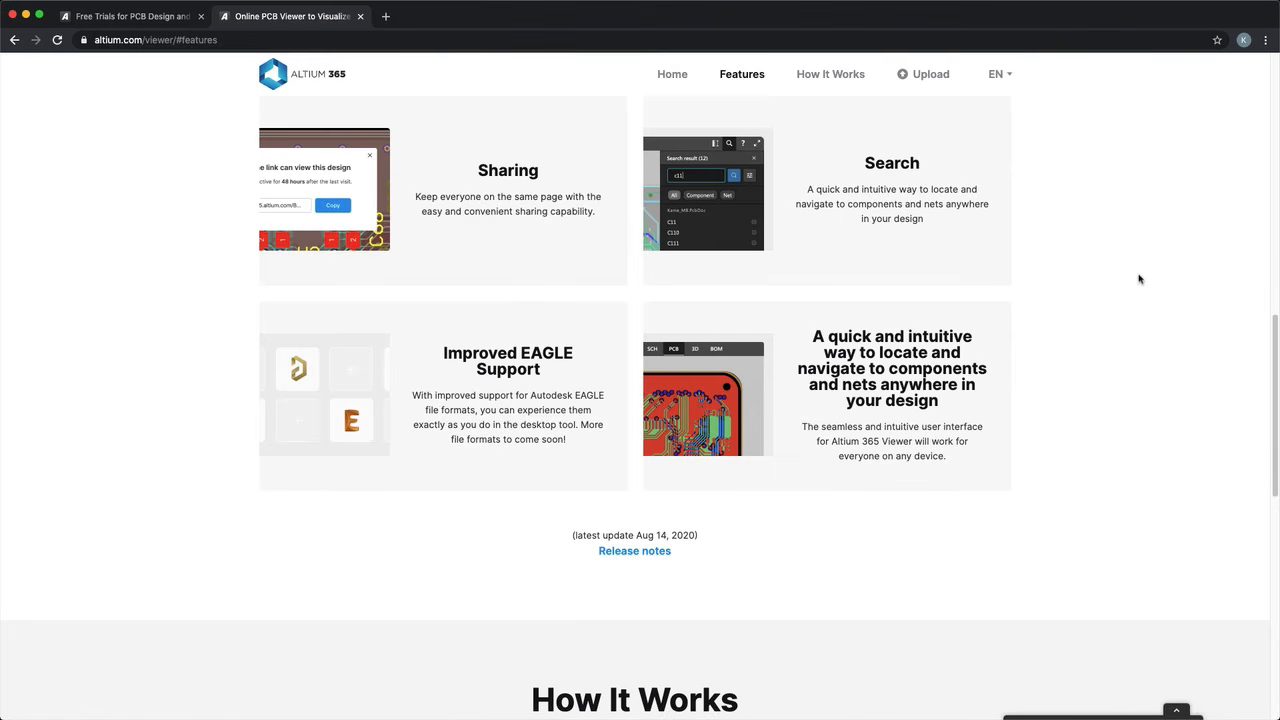
scroll(1083, 402, up, 10)
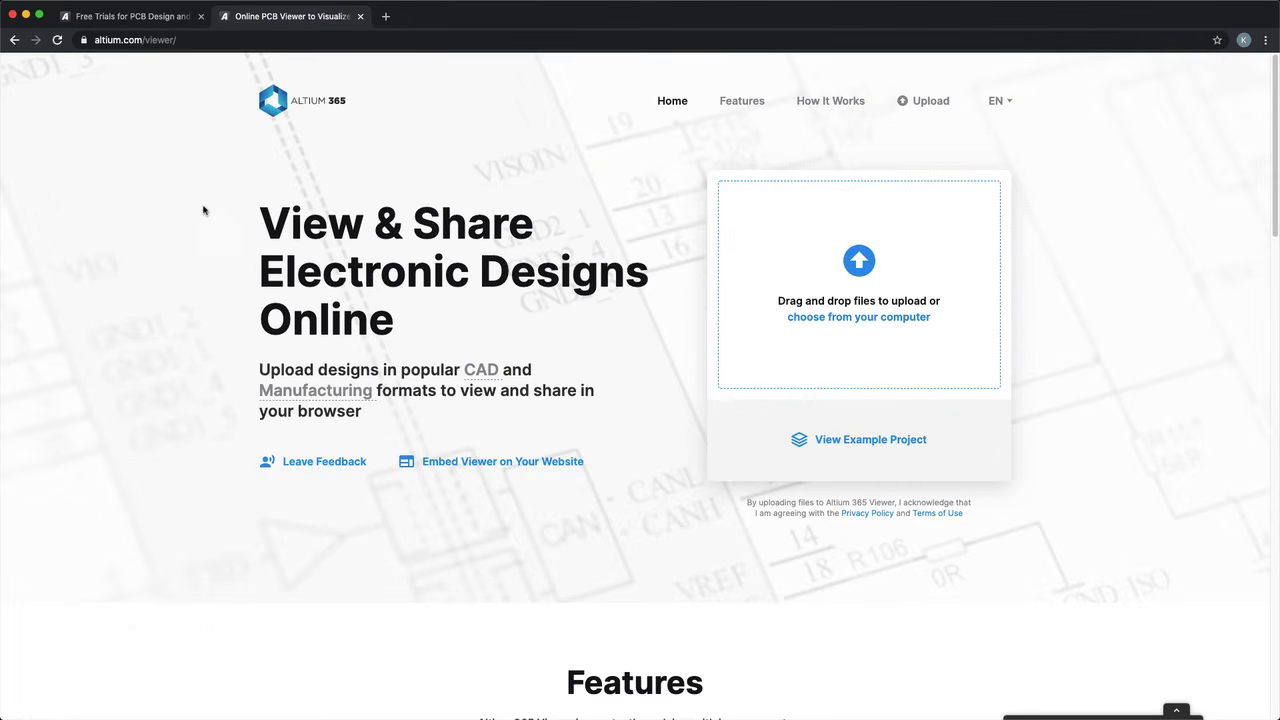
click(168, 18)
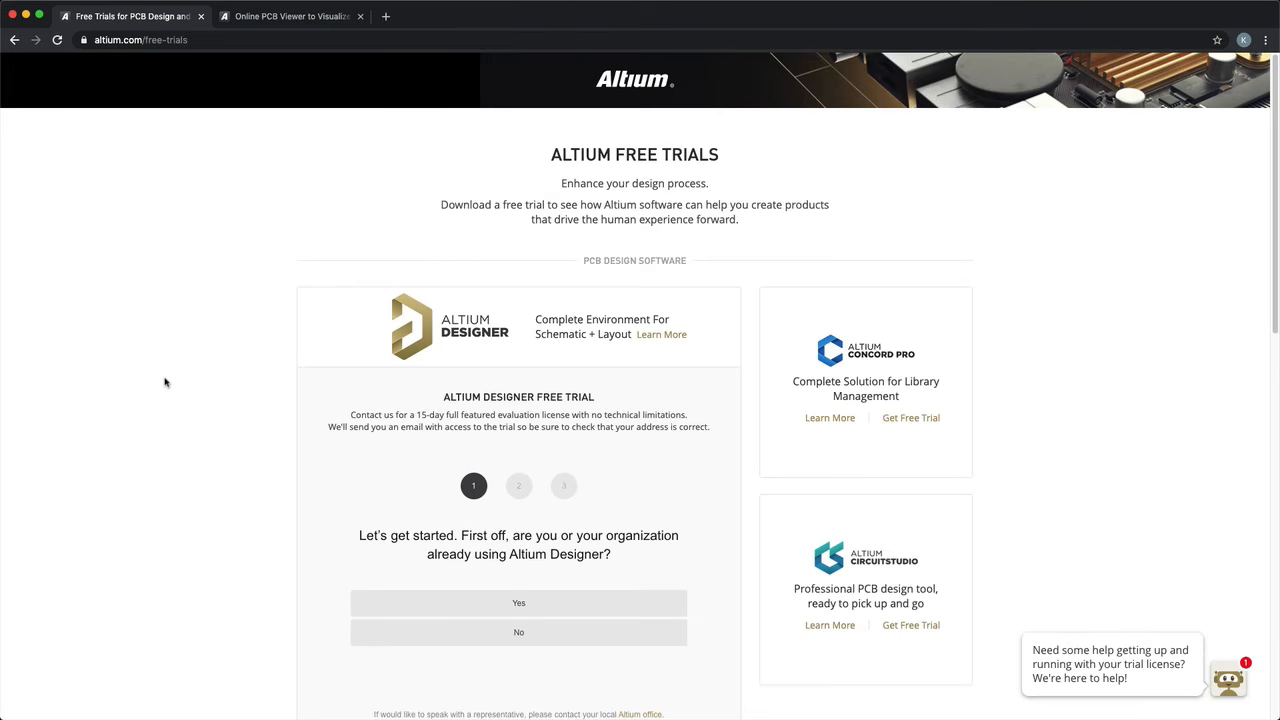